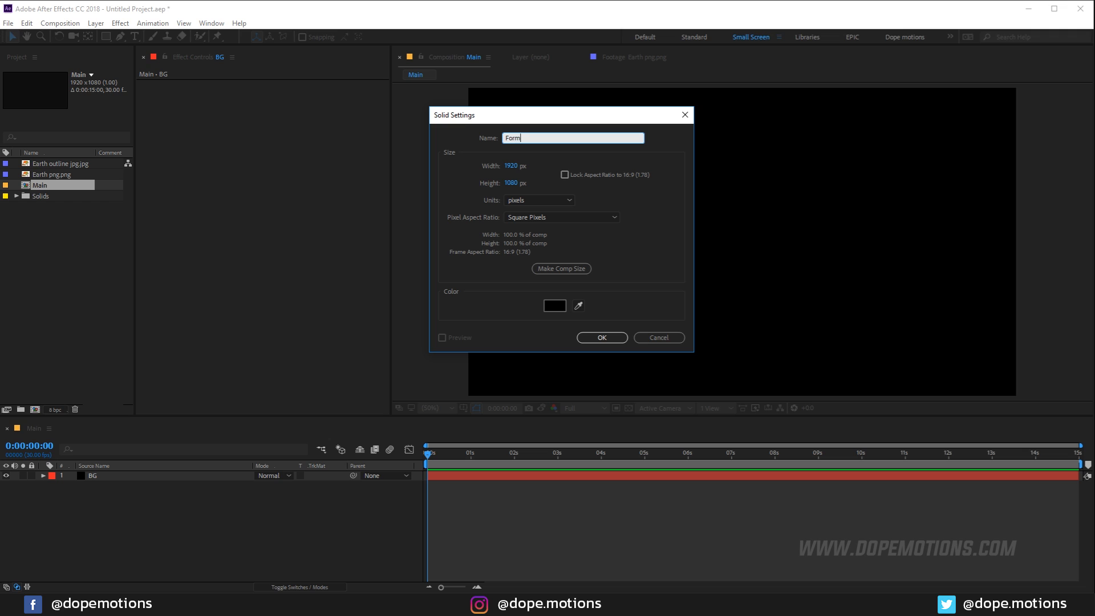
# Create the solid named Form and apply the Trapcode Form effect to it.
pyautogui.click(600, 338)
pyautogui.hotkey('ctrl', 'space')
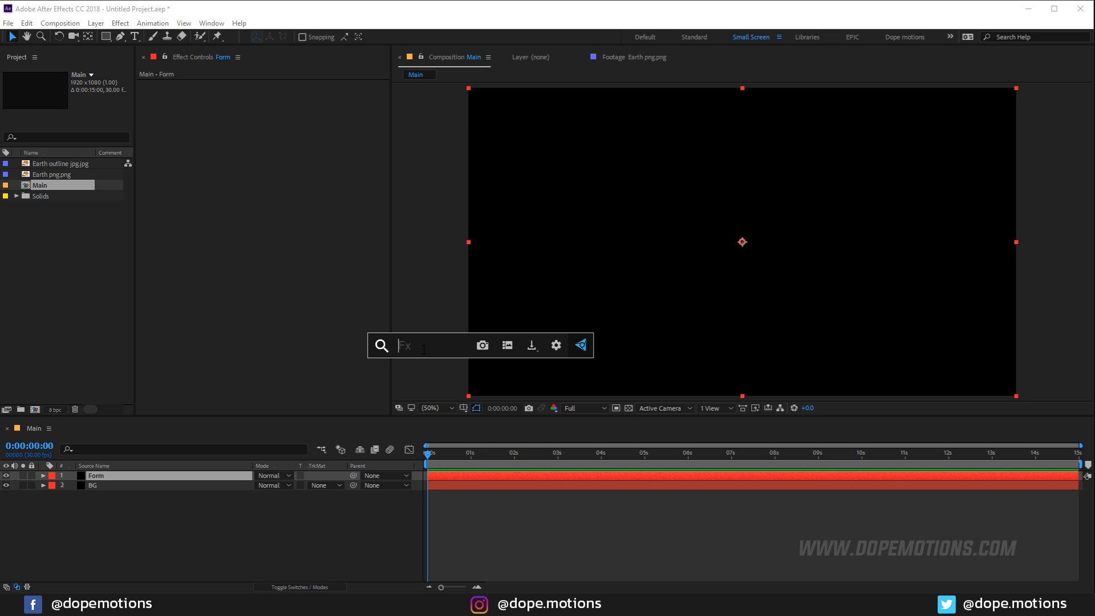
pyautogui.write('form')
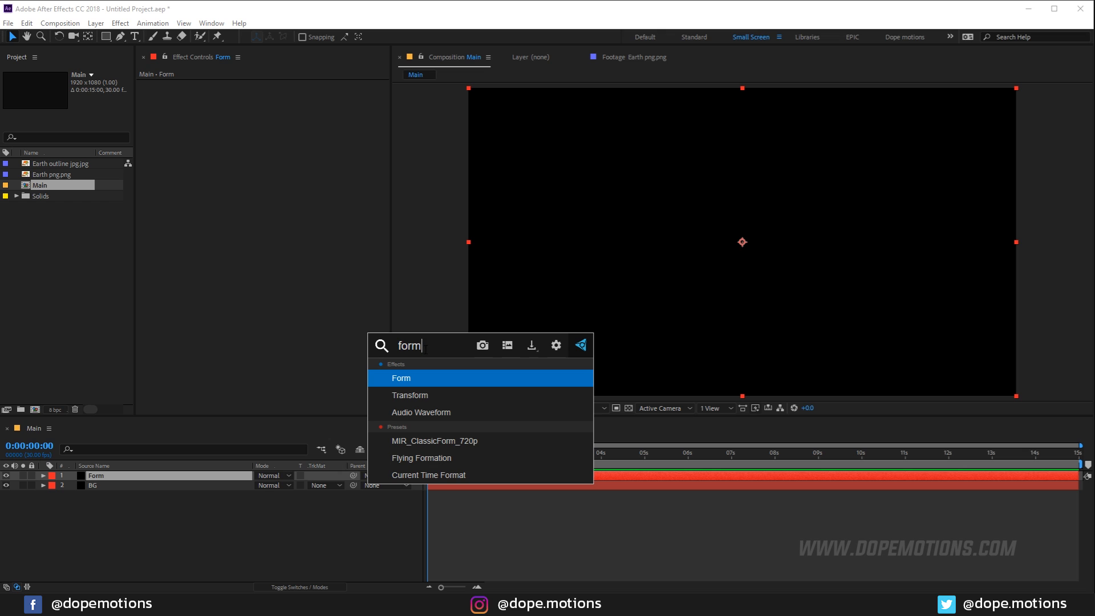
pyautogui.click(409, 378)
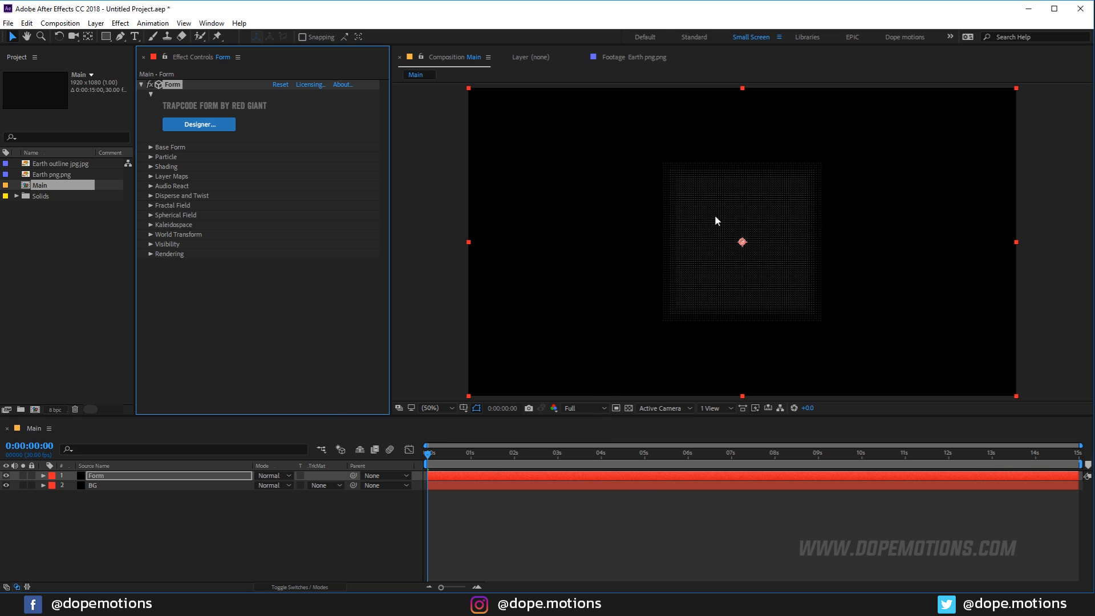
# Add a two-node camera named Camera 1 to the Main composition, choosing a different lens preset.
pyautogui.rightClick(195, 524)
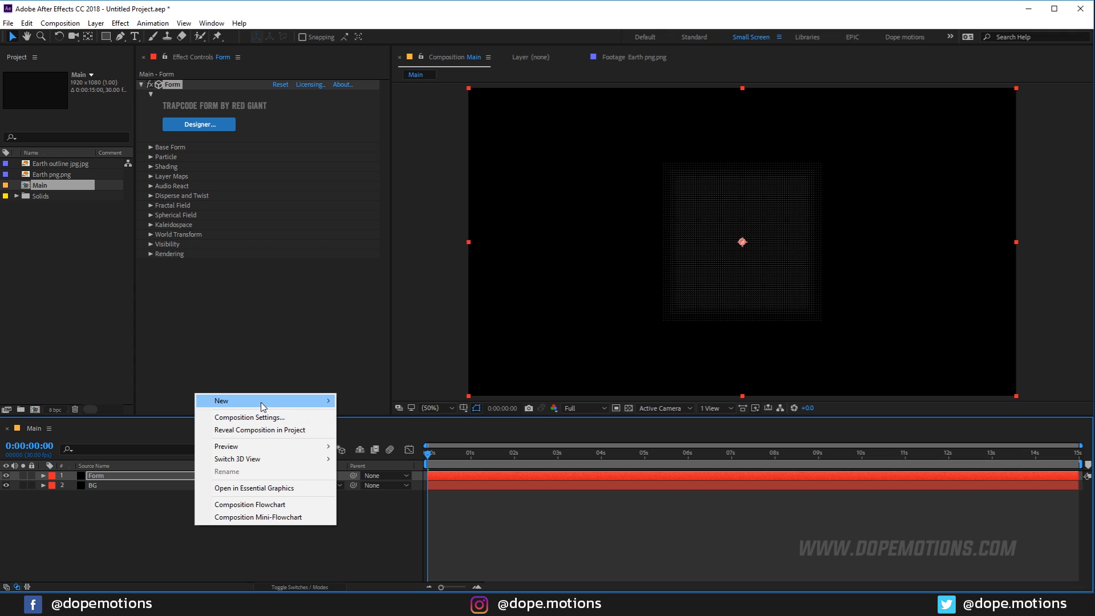
pyautogui.moveTo(264, 402)
pyautogui.click(367, 456)
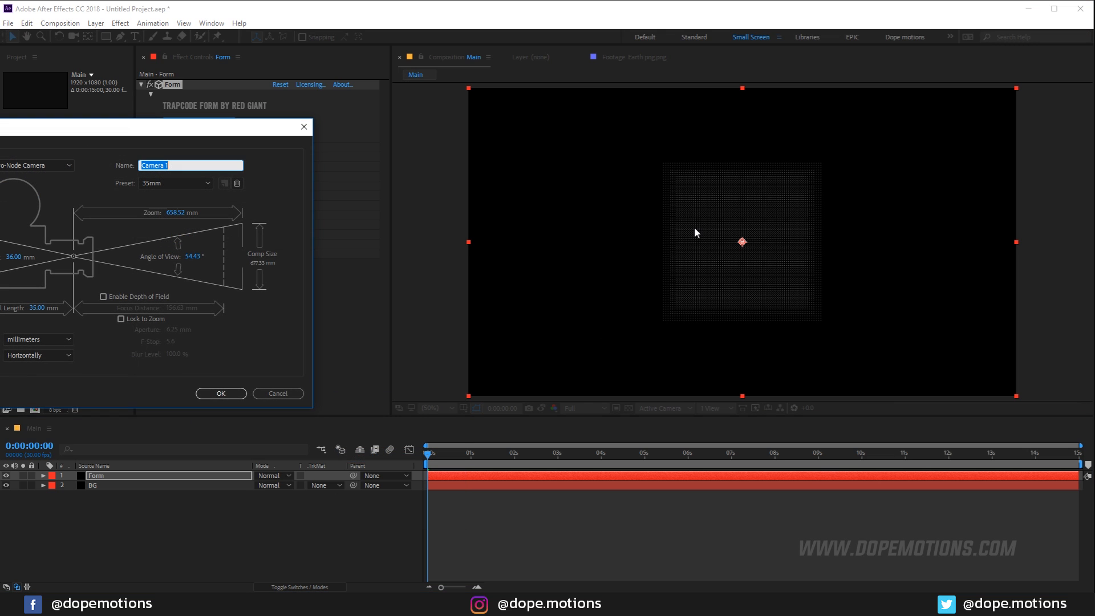
pyautogui.click(167, 183)
pyautogui.click(171, 264)
pyautogui.click(172, 183)
pyautogui.click(175, 268)
pyautogui.click(220, 393)
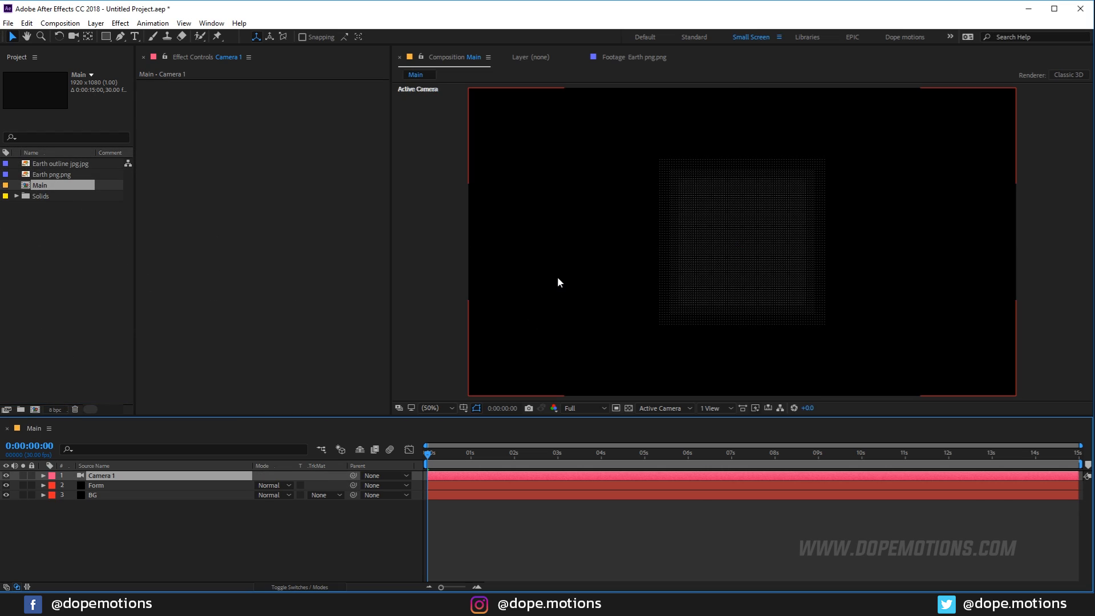
# Try orbiting the camera around the particle grid and undo the camera move.
pyautogui.press('c')
pyautogui.moveTo(765, 220)
pyautogui.mouseDown()
pyautogui.moveTo(679, 257)
pyautogui.moveTo(662, 217)
pyautogui.moveTo(771, 247)
pyautogui.moveTo(831, 220)
pyautogui.moveTo(709, 249)
pyautogui.moveTo(768, 230)
pyautogui.mouseUp()
pyautogui.hotkey('ctrl', 'z')
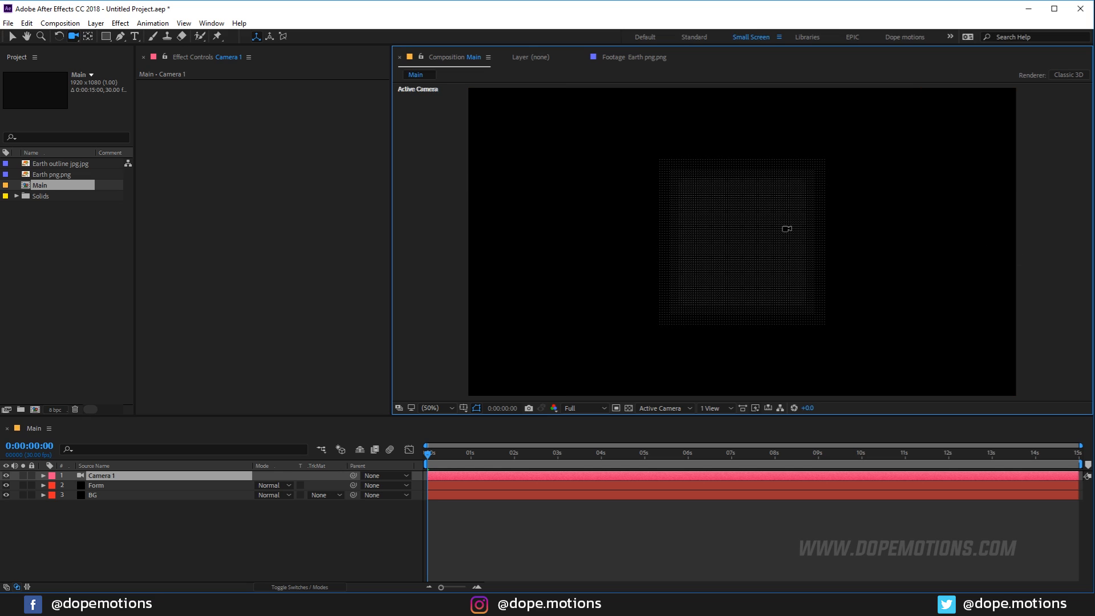
# Set the Base Form's Size XYZ to 800 in the Form layer's effect.
pyautogui.click(91, 486)
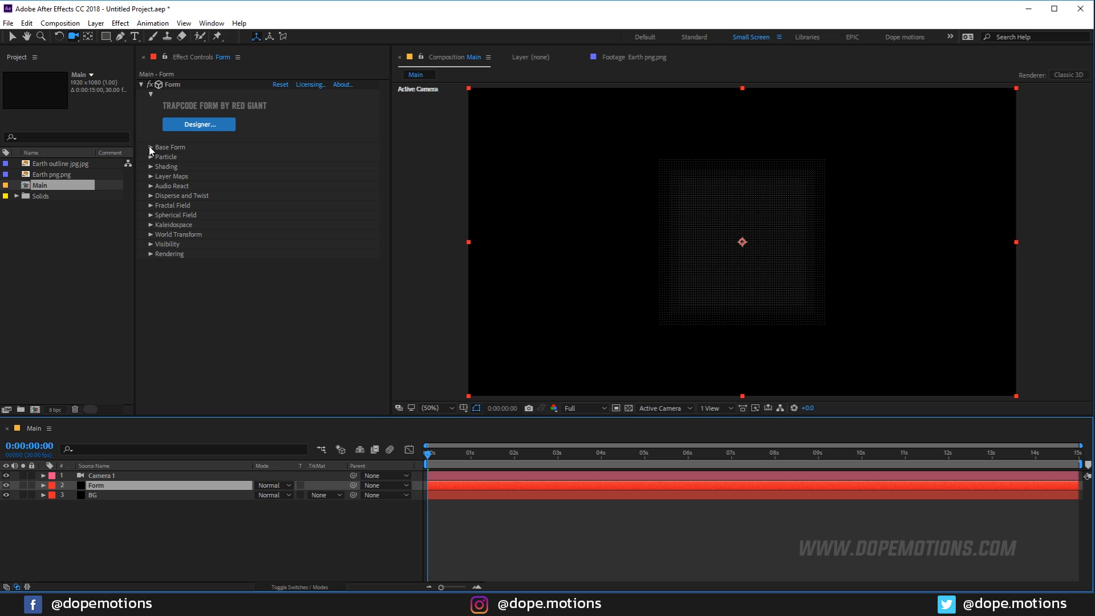
pyautogui.click(150, 147)
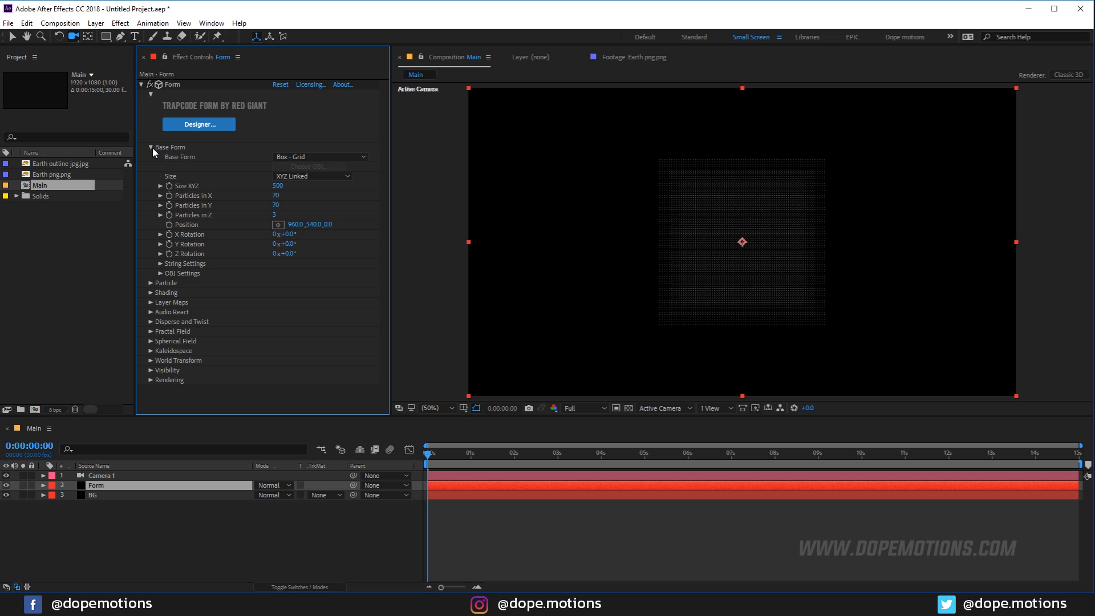
pyautogui.click(279, 185)
pyautogui.write('800')
pyautogui.click(263, 180)
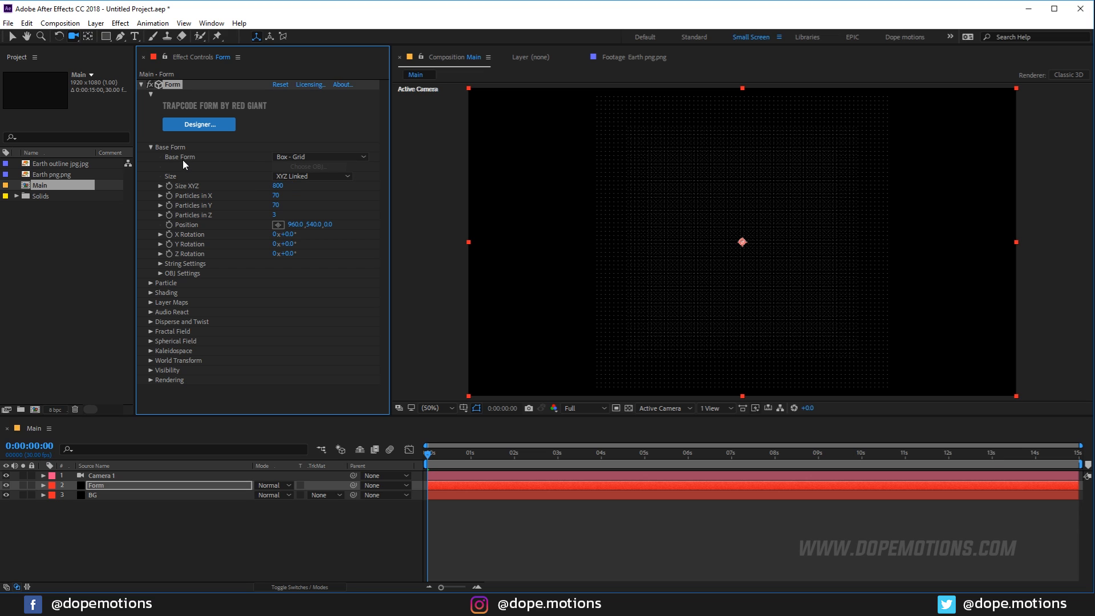
# Change the Base Form to Sphere - Layered and set Sphere Layers to 1.
pyautogui.click(319, 158)
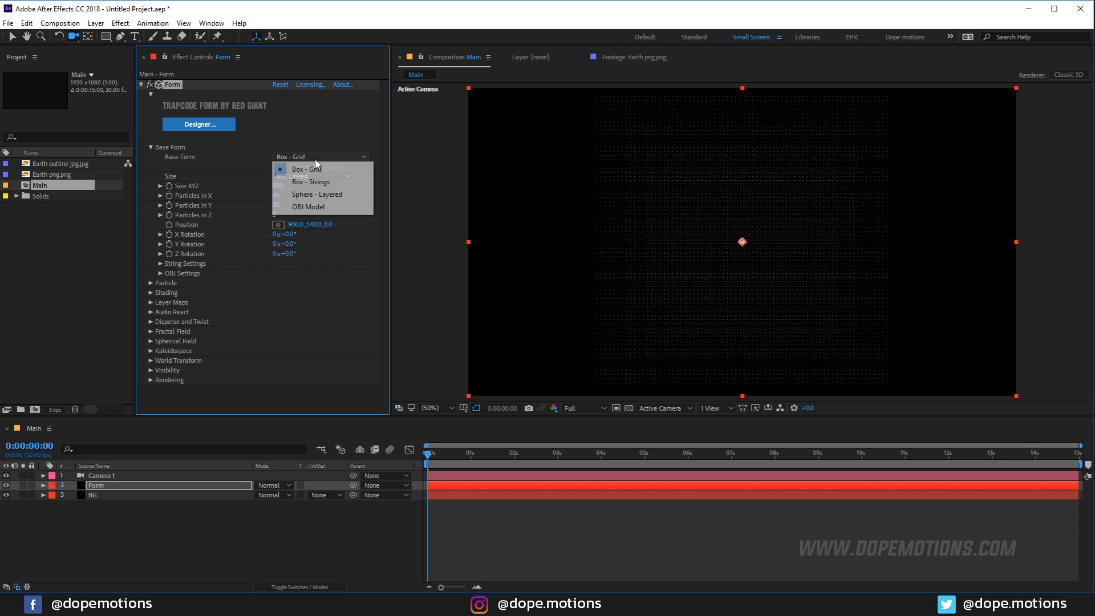
pyautogui.click(316, 195)
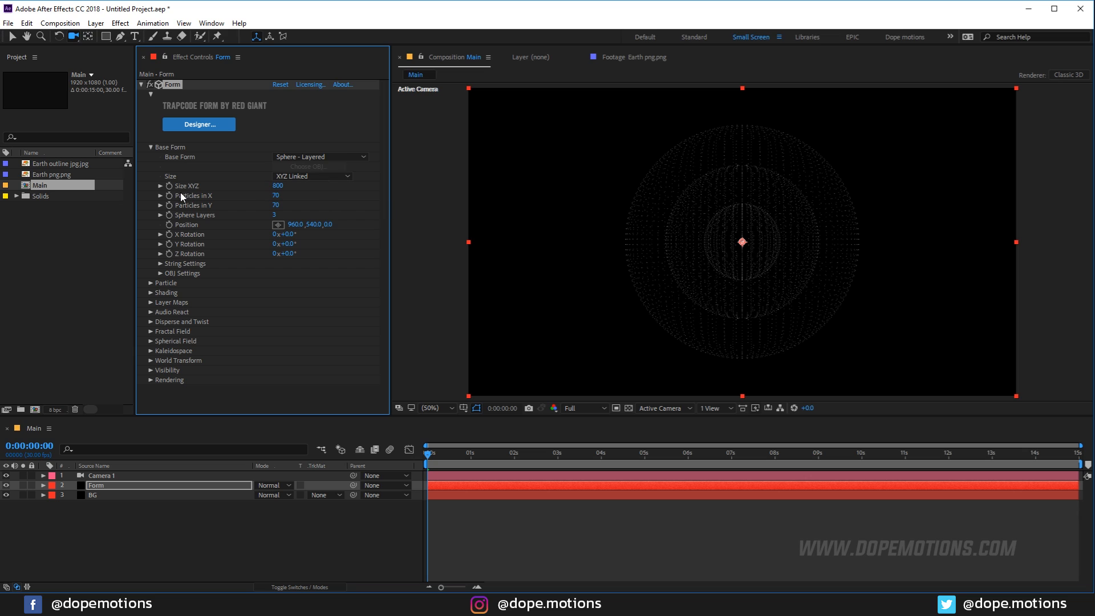
pyautogui.click(275, 214)
pyautogui.write('1')
pyautogui.press('Return')
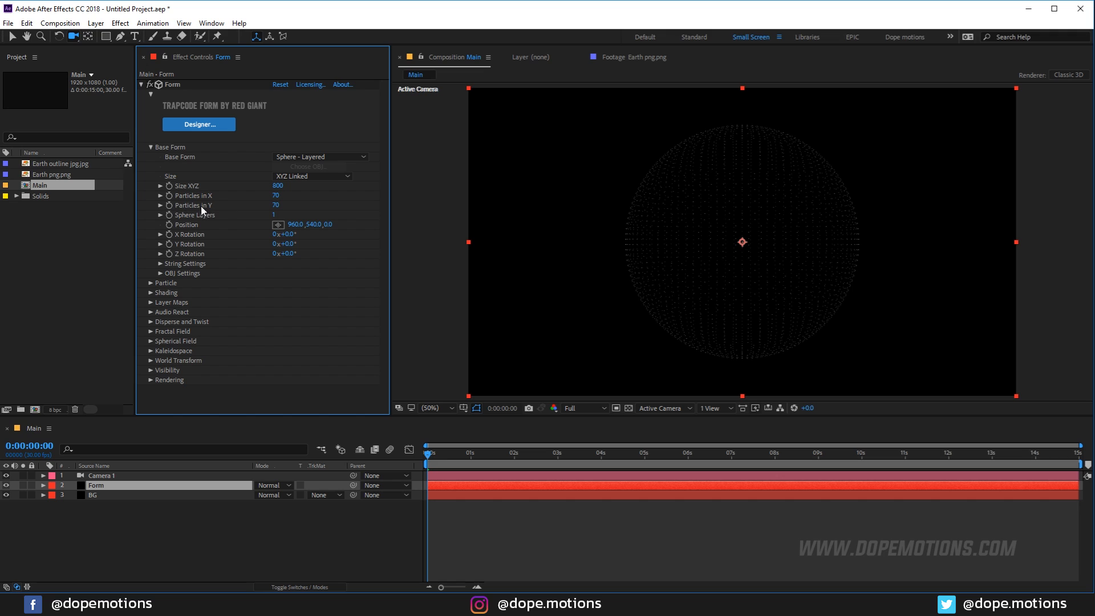
# Set both Particles in X and Particles in Y to 400 for the sphere.
pyautogui.click(276, 196)
pyautogui.write('400')
pyautogui.press('Return')
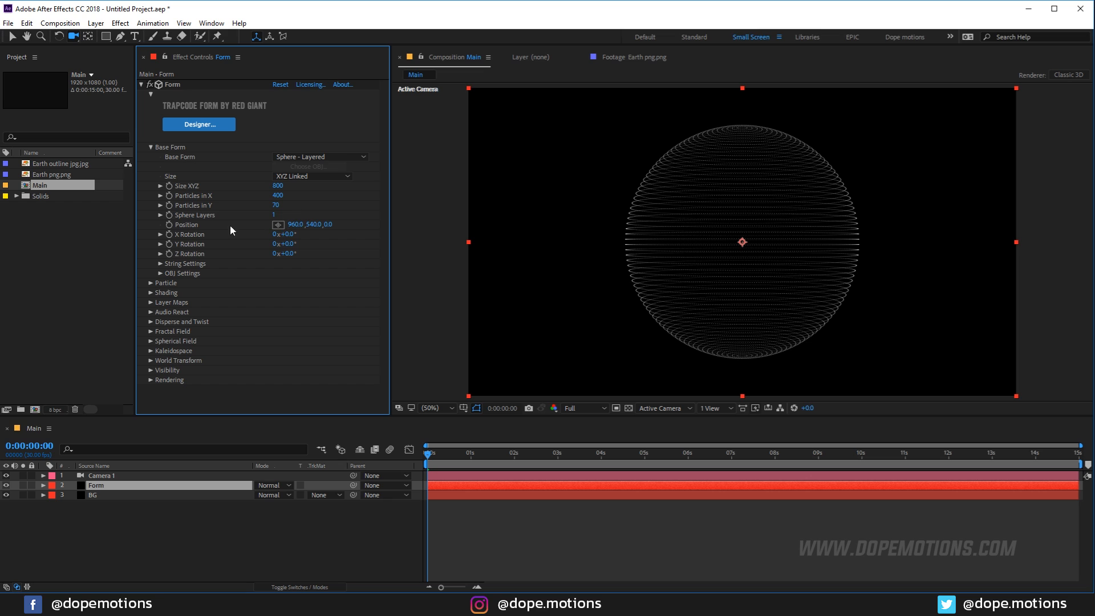
pyautogui.click(274, 204)
pyautogui.write('400')
pyautogui.press('Return')
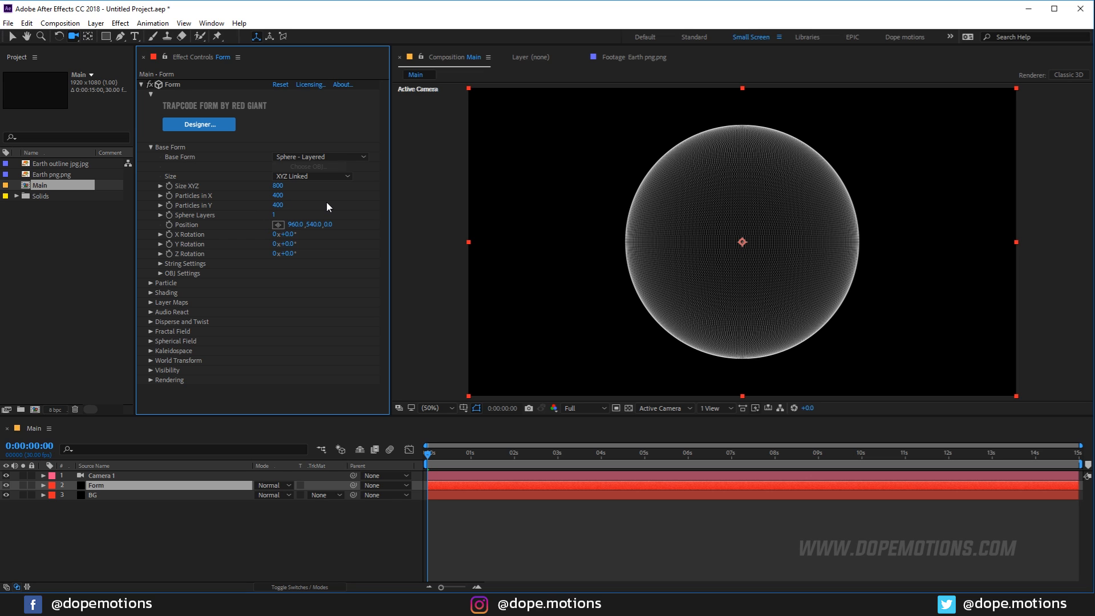
# Set the particles' Sphere Feather to 0 and their Size to 1.
pyautogui.press('/')
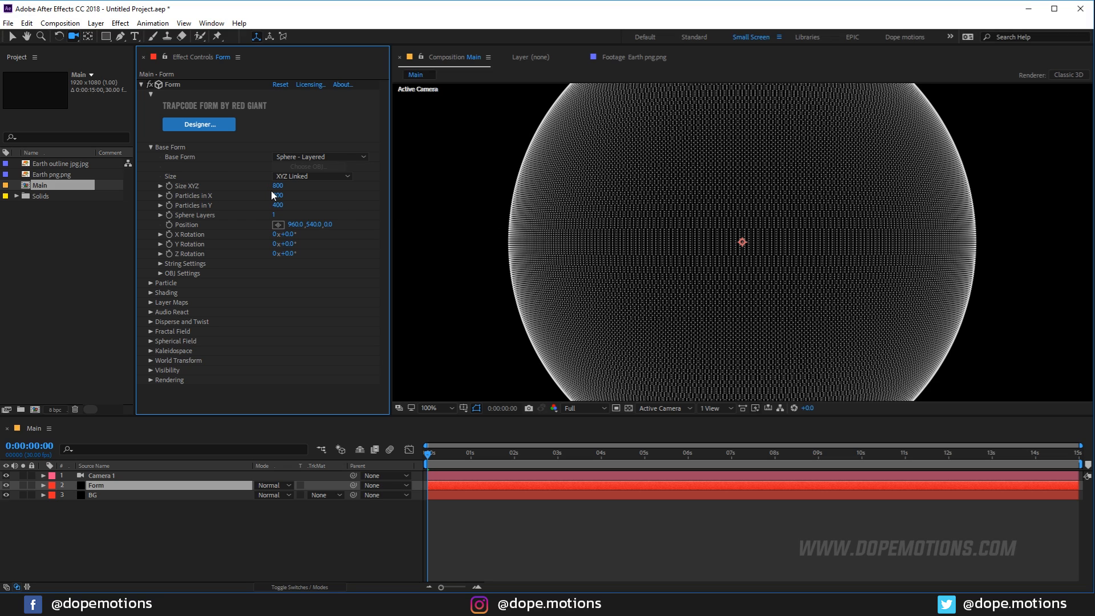
pyautogui.click(150, 284)
pyautogui.scroll(-3, 165, 292)
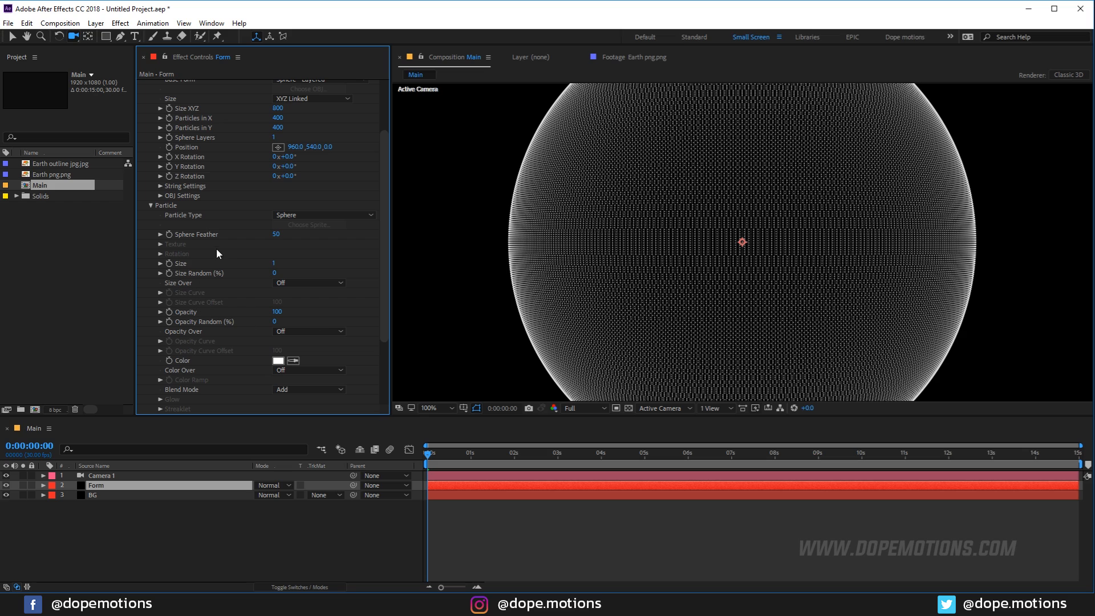
pyautogui.click(279, 234)
pyautogui.write('0')
pyautogui.press('Return')
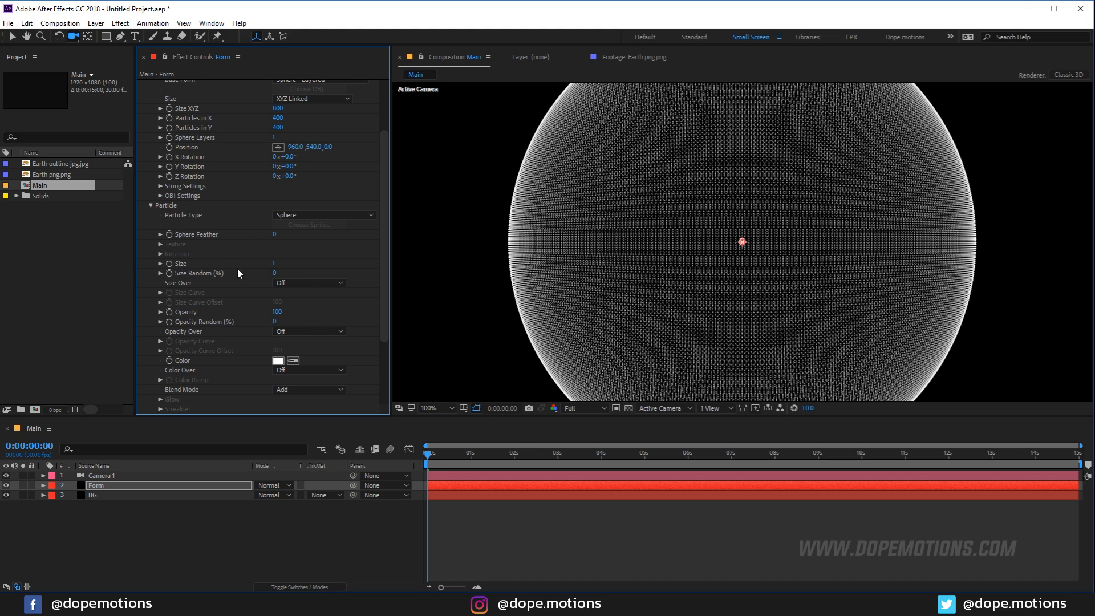
pyautogui.click(273, 264)
pyautogui.write('1')
pyautogui.press('Return')
pyautogui.scroll(1, 676, 224)
pyautogui.scroll(-2, 676, 223)
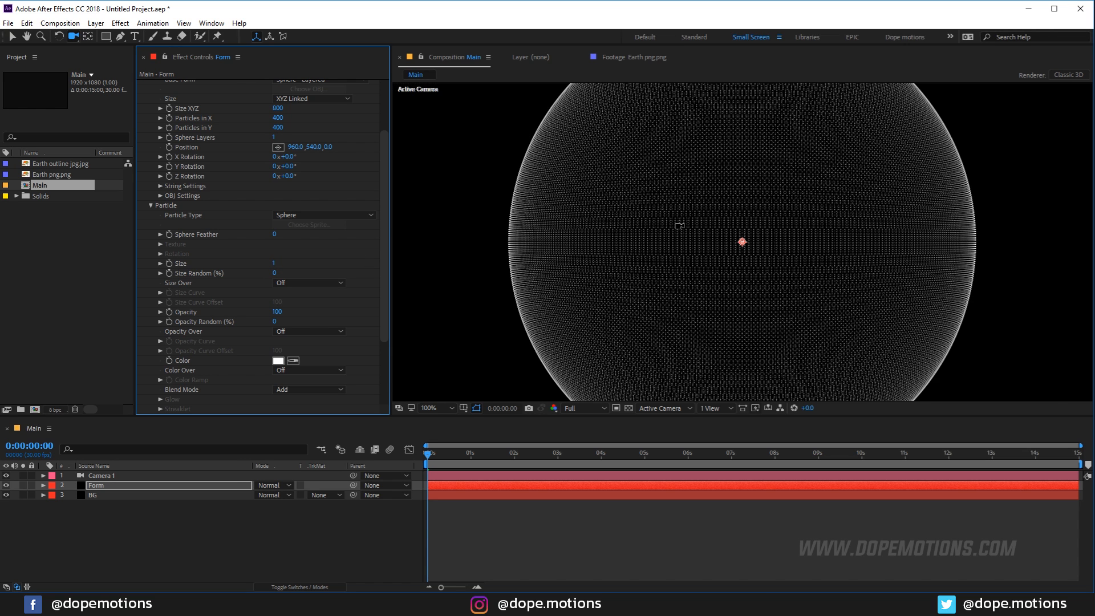
# Collapse the Form effect's Base Form and Particle groups and expand its Layer Maps group.
pyautogui.scroll(1, 678, 224)
pyautogui.scroll(3, 155, 165)
pyautogui.click(152, 121)
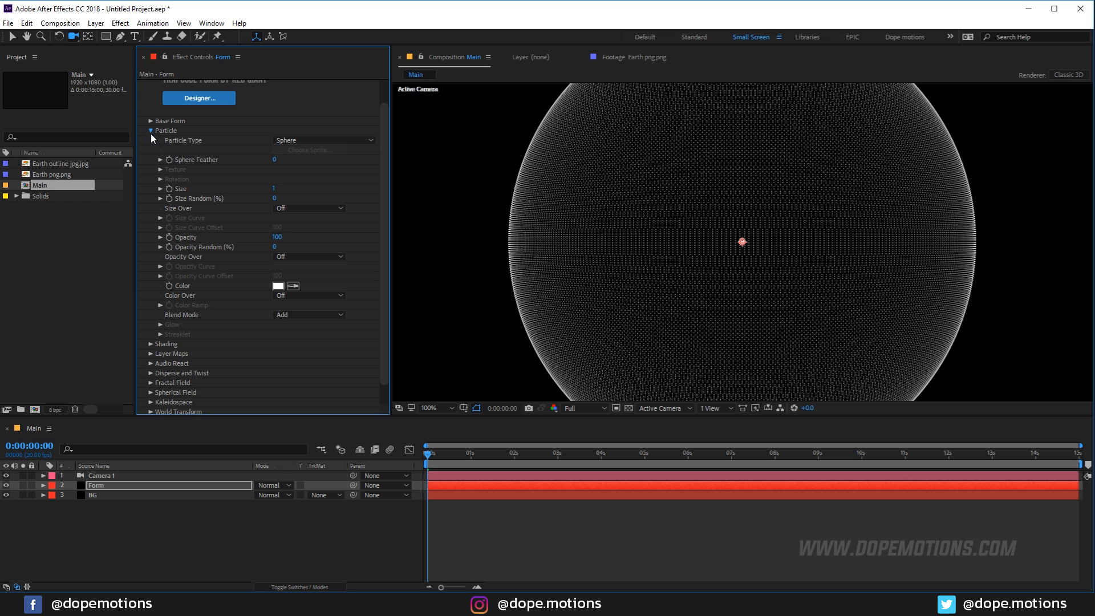
pyautogui.click(150, 132)
pyautogui.click(150, 176)
# Add Earth outline jpg.jpg and Earth png.png to the Main composition beneath the BG layer and hide both layers.
pyautogui.click(52, 173)
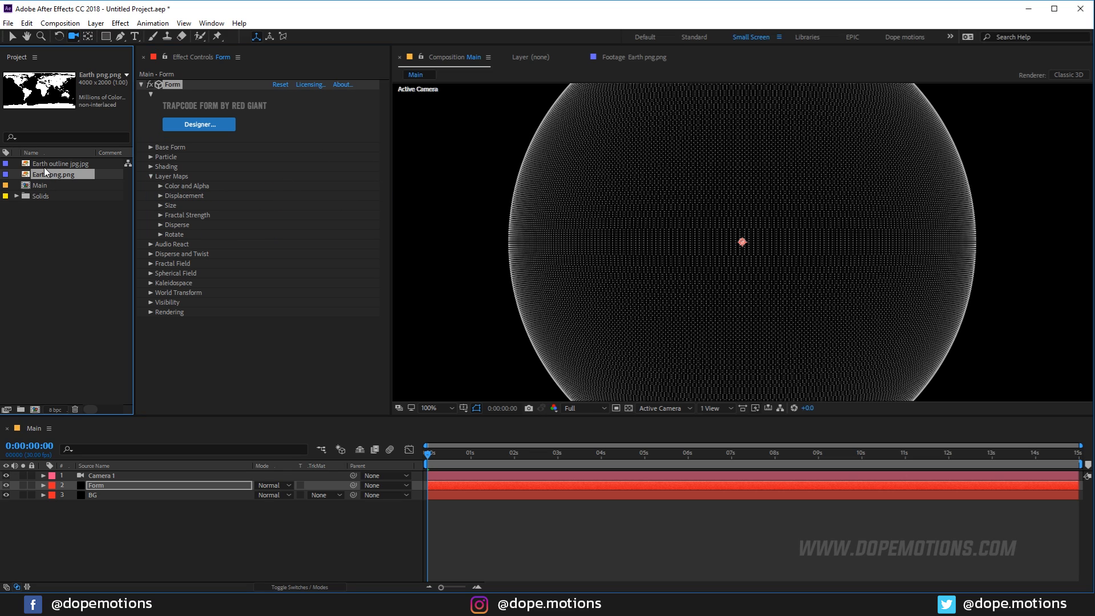
pyautogui.click(44, 167)
pyautogui.keyDown('ctrl'); pyautogui.click(49, 173); pyautogui.keyUp('ctrl')
pyautogui.moveTo(38, 170); pyautogui.dragTo(128, 526)
pyautogui.click(7, 505)
pyautogui.click(7, 514)
pyautogui.click(89, 523)
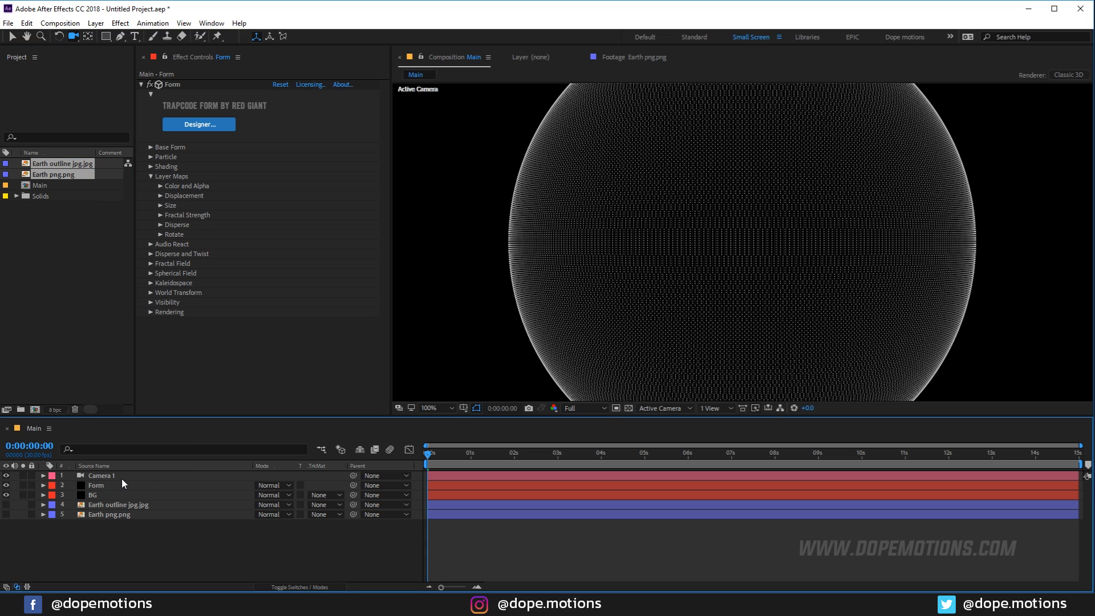
# Use the Earth png.png layer as the Size layer map of the Form effect.
pyautogui.click(160, 206)
pyautogui.click(298, 216)
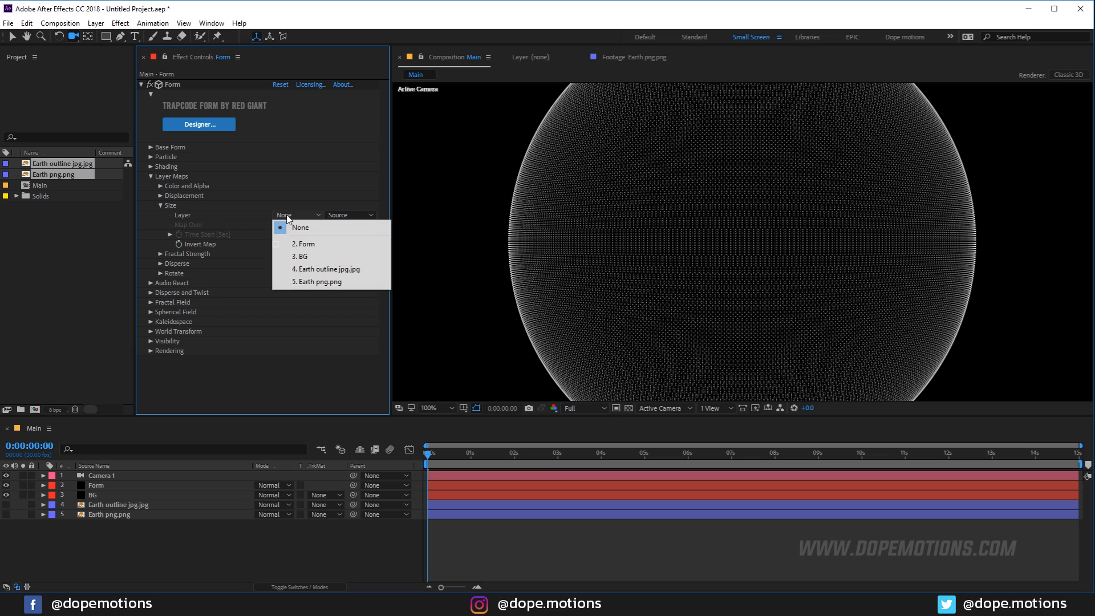
pyautogui.click(320, 281)
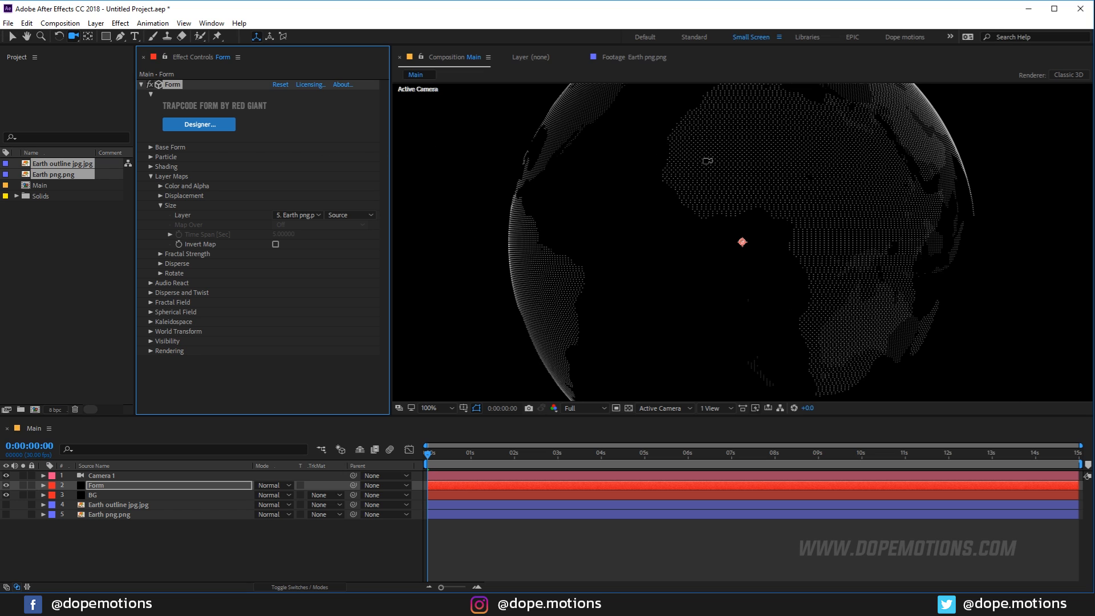
# View the Earth png.png layer's world map on its own and return to the Main composition.
pyautogui.click(77, 526)
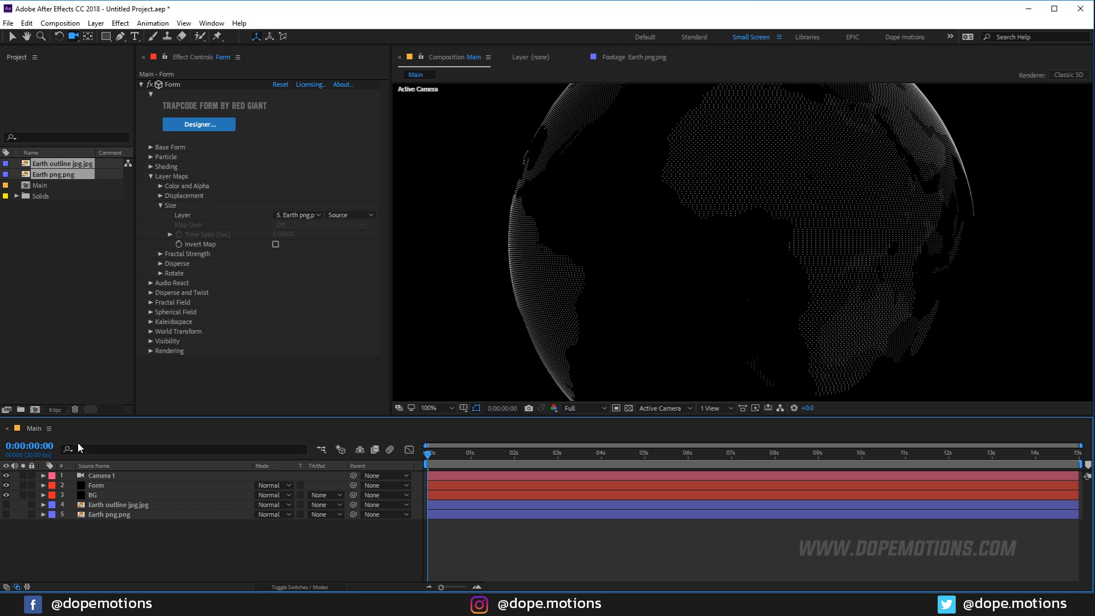
pyautogui.doubleClick(101, 516)
pyautogui.scroll(-1, 738, 252)
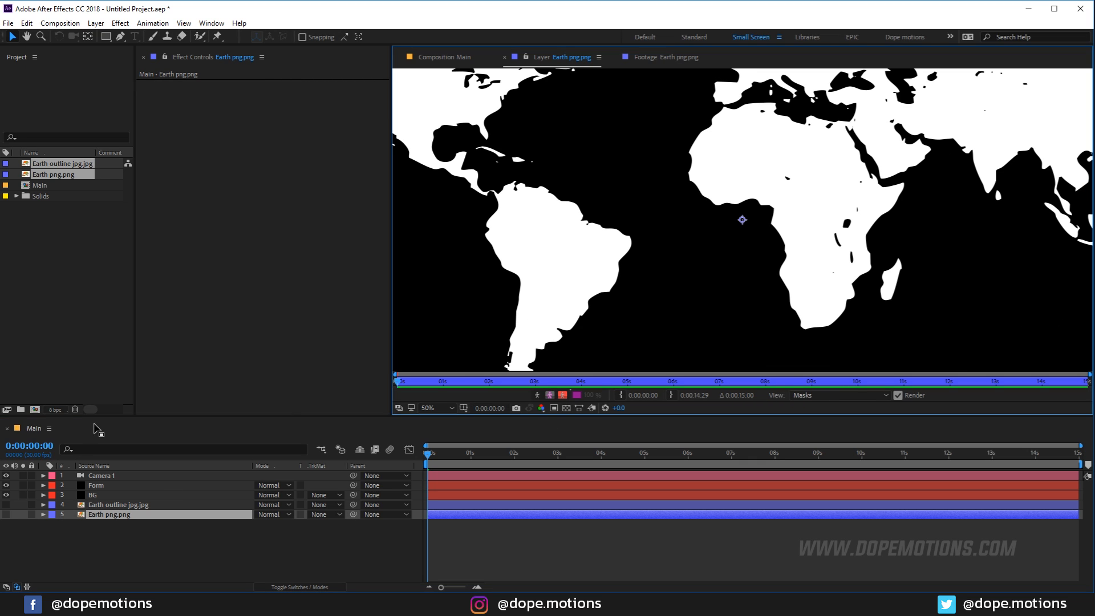
pyautogui.click(49, 429)
pyautogui.click(445, 57)
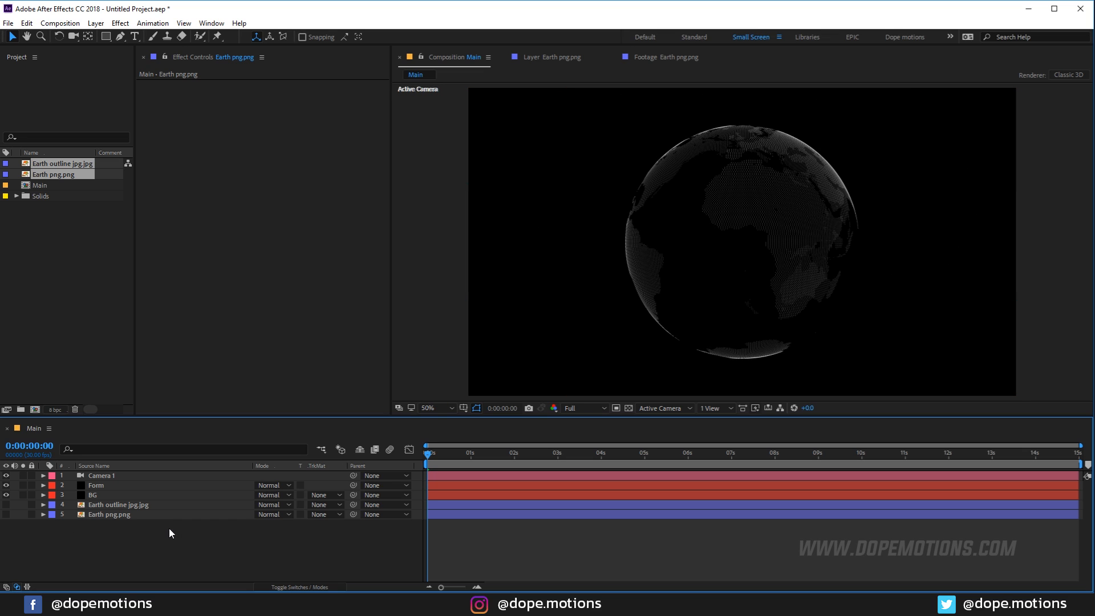
# Set the Form effect's Rendering Blend Mode to Normal.
pyautogui.click(94, 489)
pyautogui.press('.')
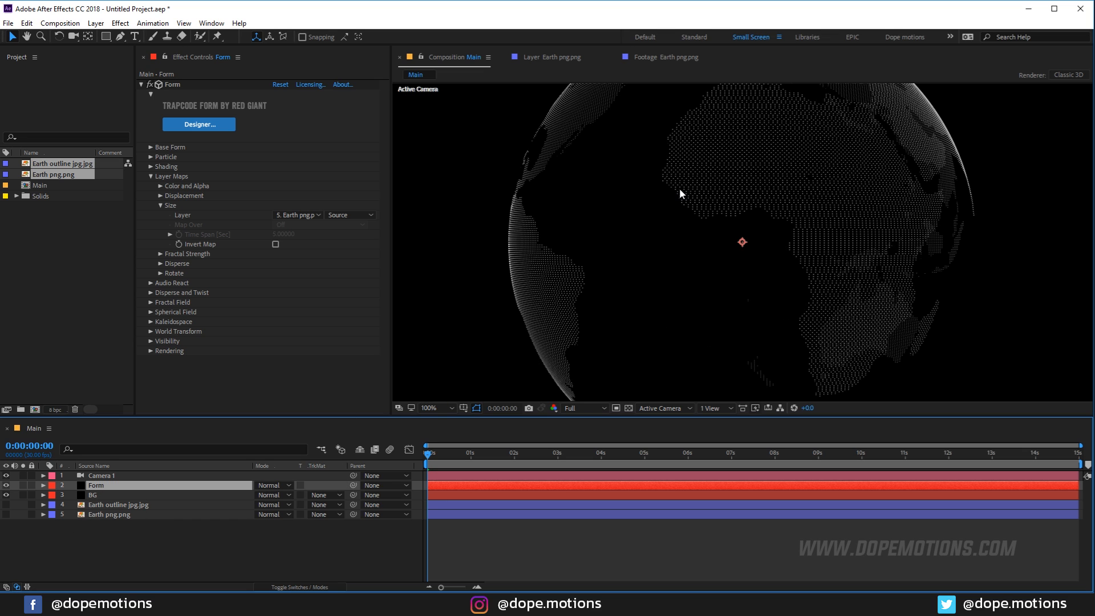
pyautogui.click(141, 85)
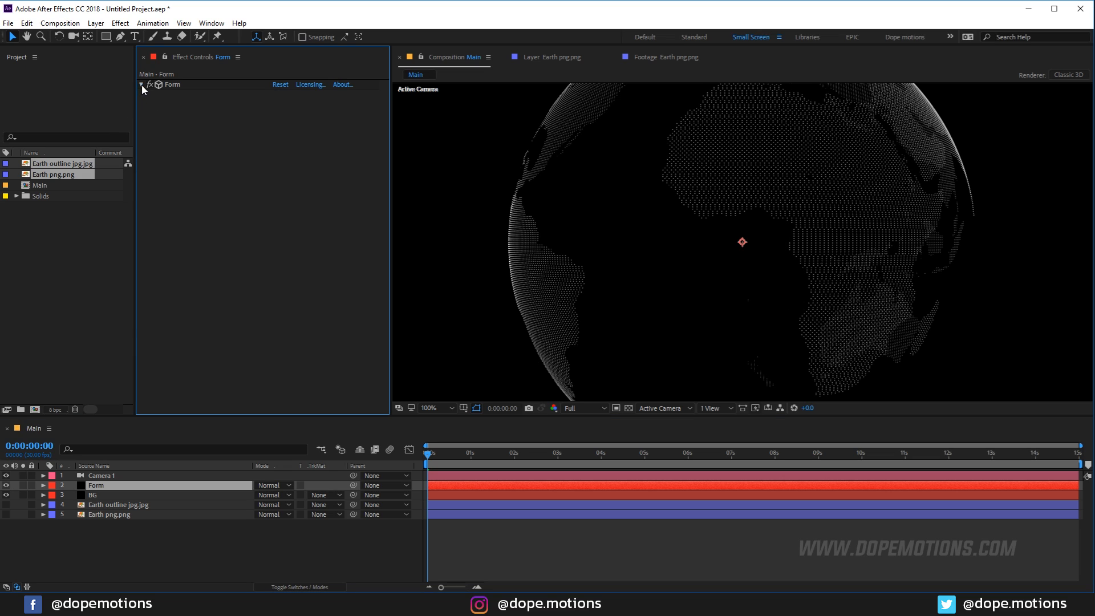
pyautogui.click(141, 85)
pyautogui.click(150, 177)
pyautogui.click(150, 255)
pyautogui.click(309, 274)
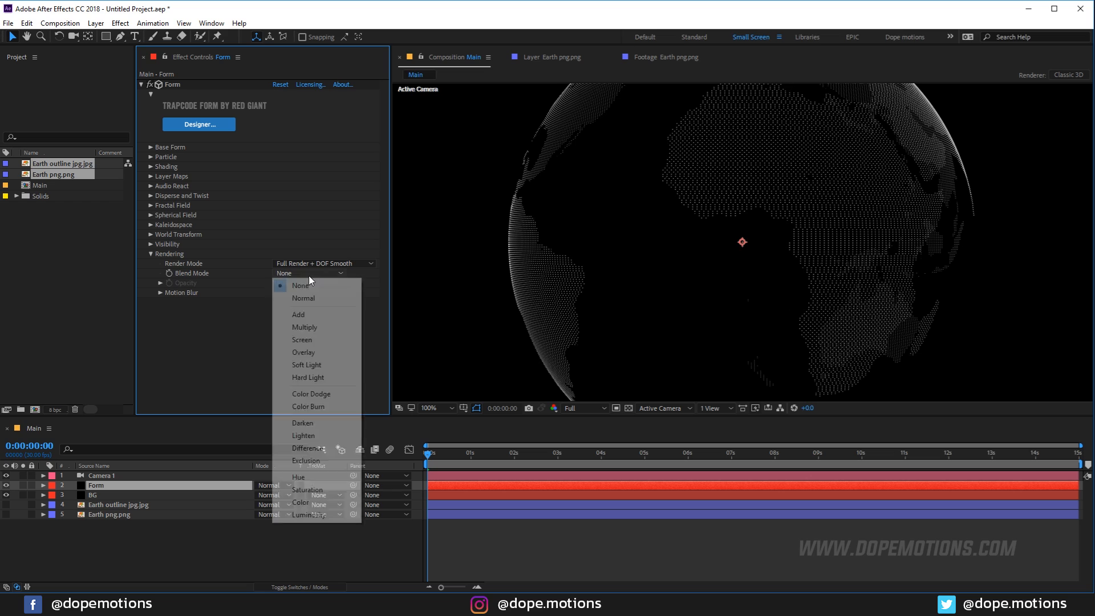
pyautogui.click(306, 299)
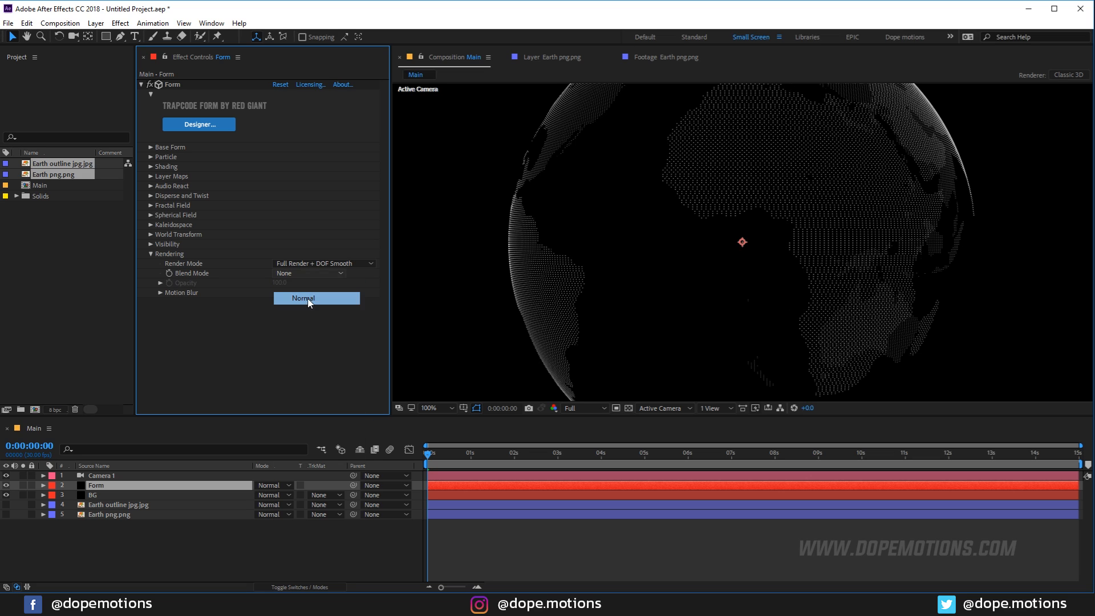
# Rename the Form effect to Land and duplicate it on the Form layer.
pyautogui.click(142, 85)
pyautogui.click(170, 84)
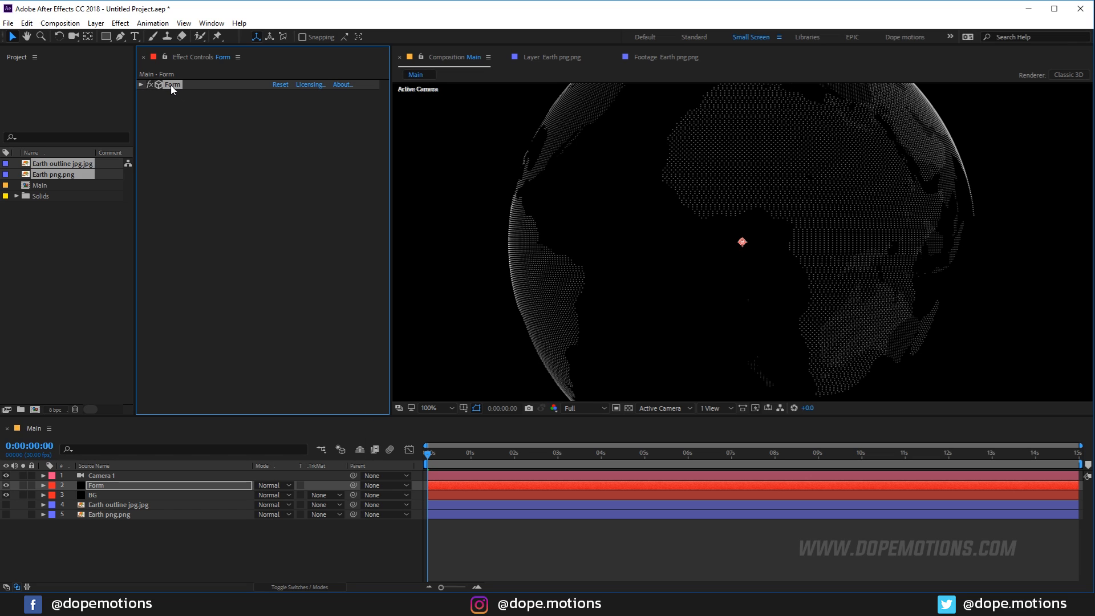
pyautogui.press('Return')
pyautogui.write('Land')
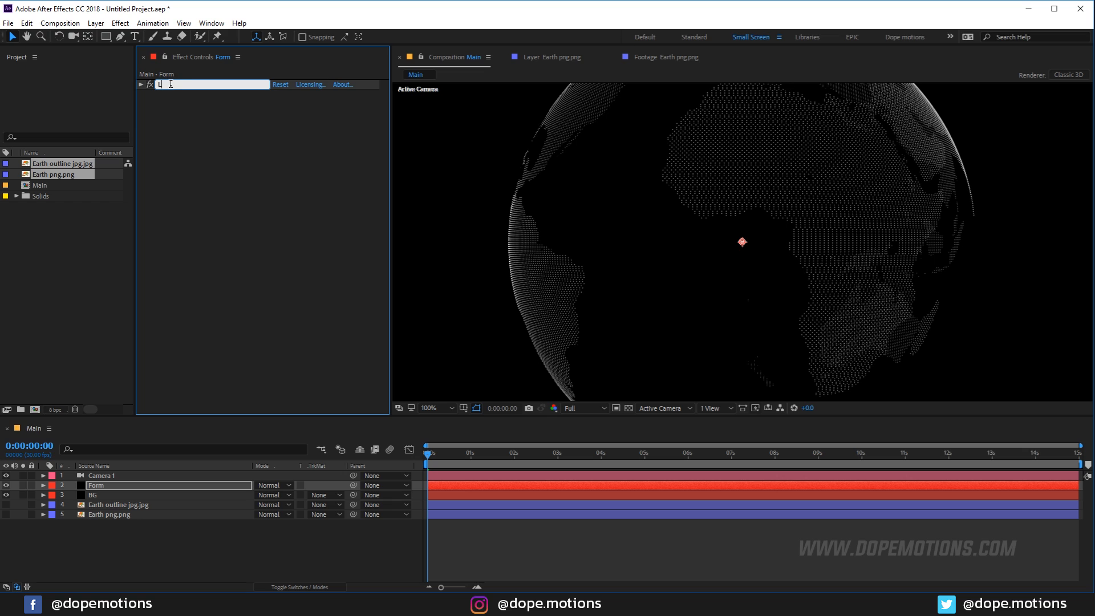
pyautogui.press('Return')
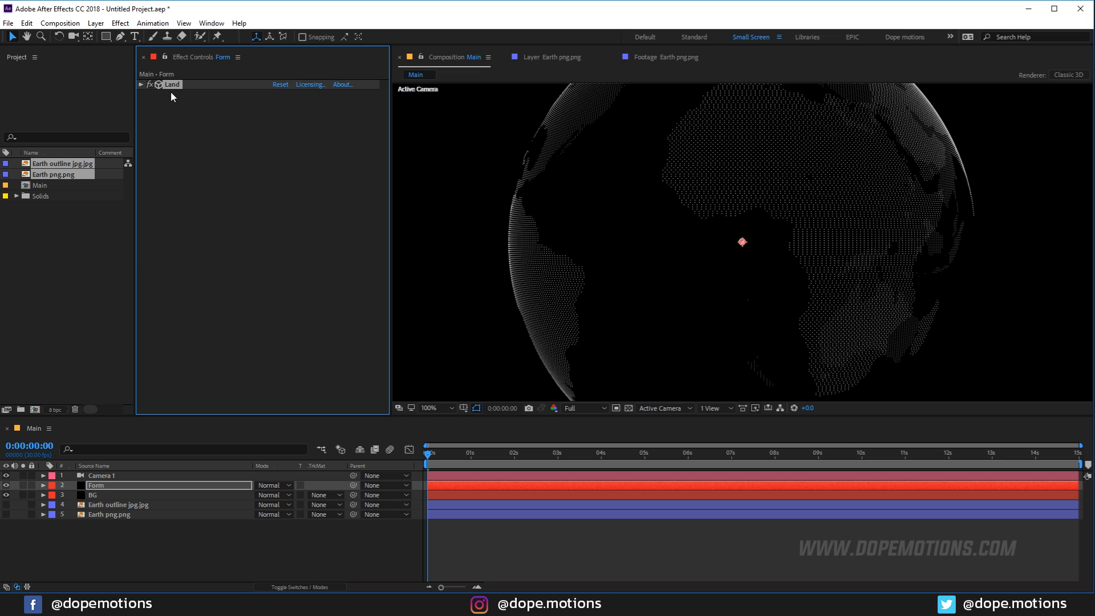
pyautogui.click(27, 23)
pyautogui.click(57, 161)
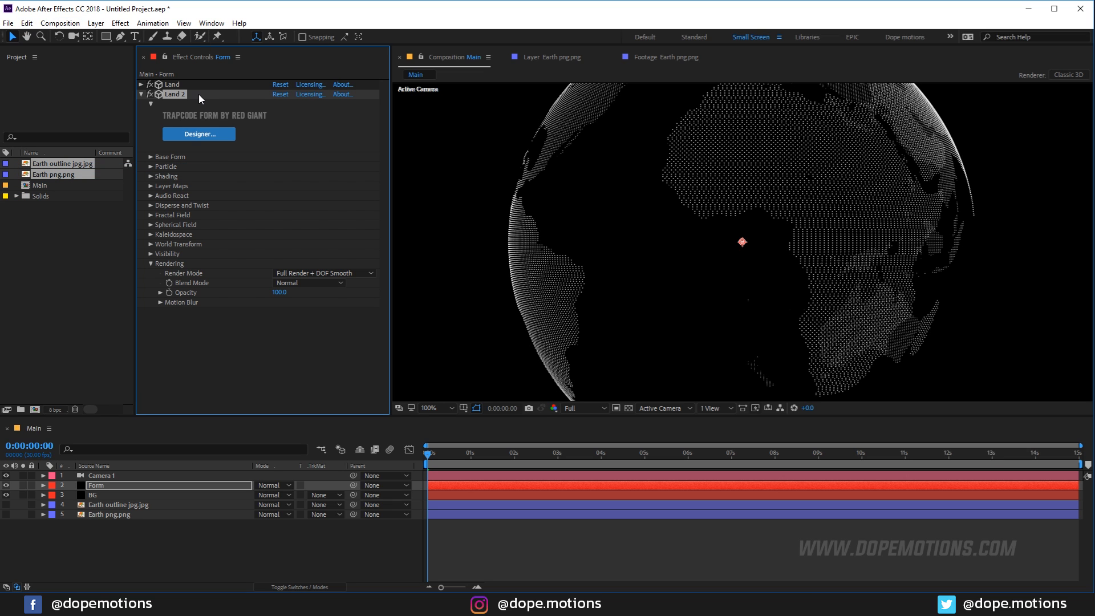
# Rename the duplicated Land 2 effect on the Form layer as Borders.
pyautogui.press('Return')
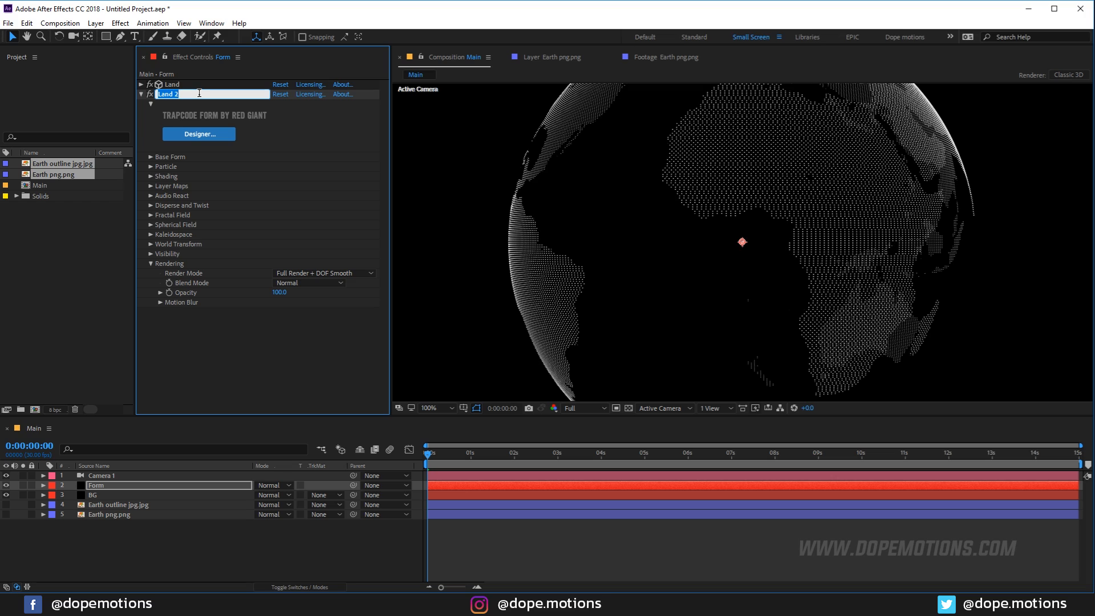
pyautogui.write('Borders')
pyautogui.press('Return')
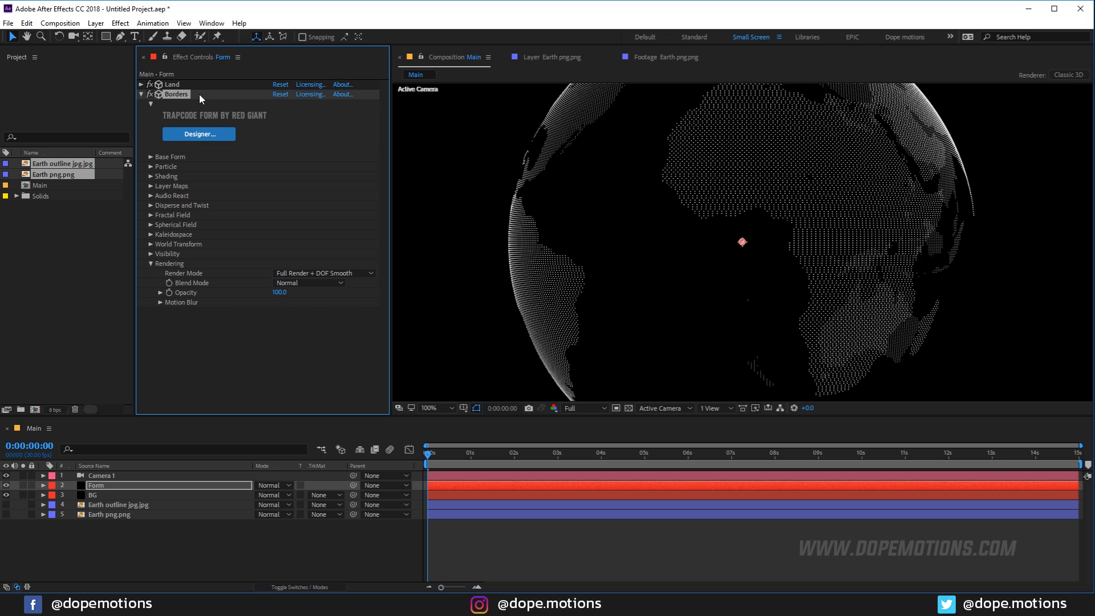
# Use the Earth outline jpg.jpg layer as the Size layer map of the Borders effect.
pyautogui.click(151, 186)
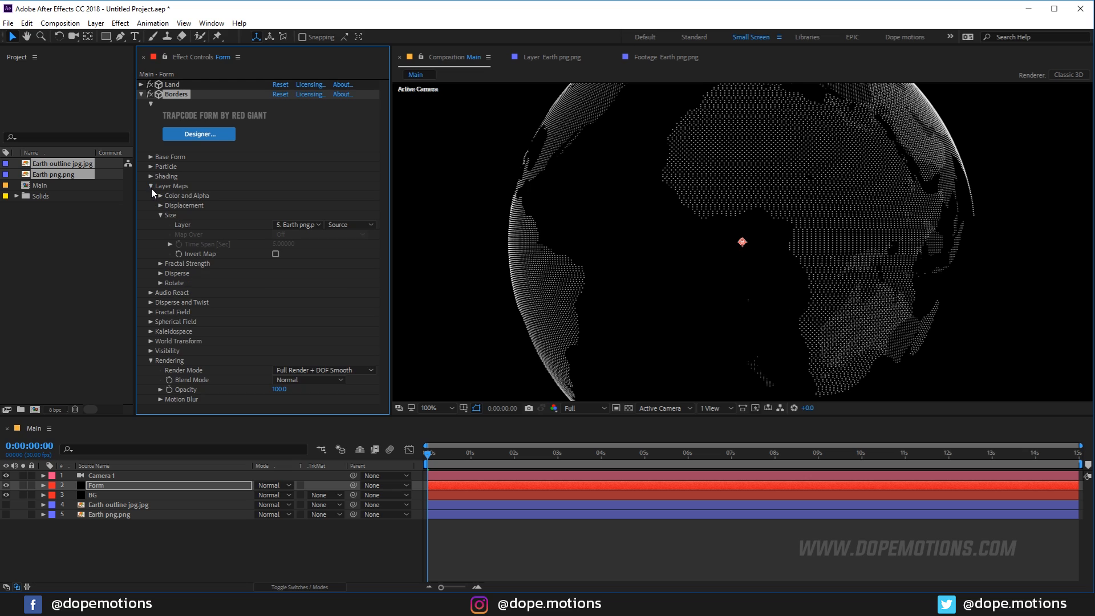
pyautogui.click(319, 225)
pyautogui.click(326, 279)
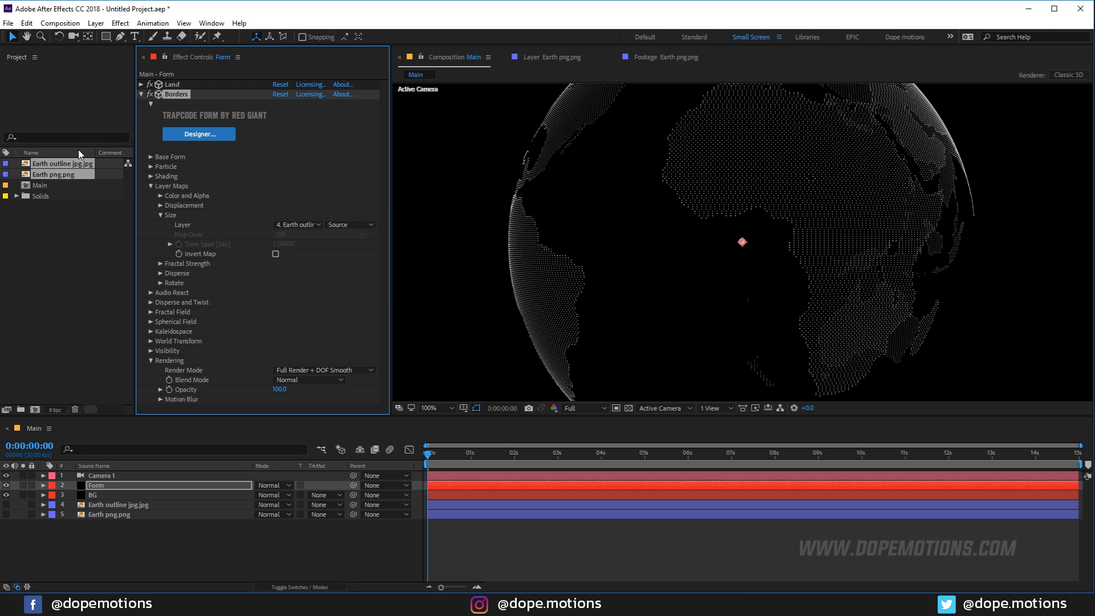
# Set the particle Size of the Borders effect to 1.
pyautogui.click(150, 186)
pyautogui.click(151, 167)
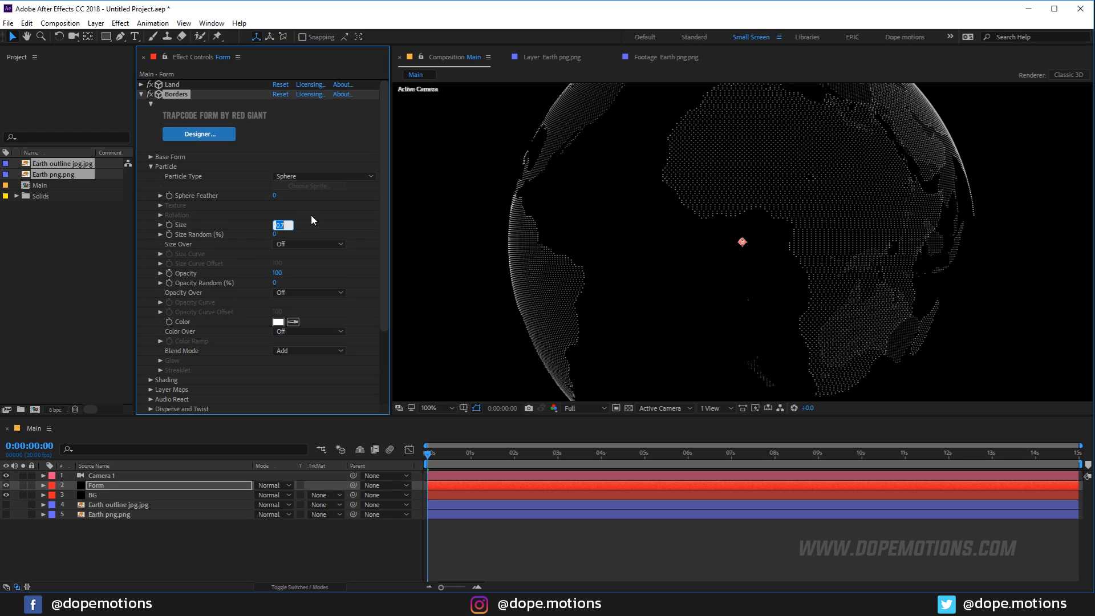
pyautogui.write('1')
pyautogui.press('Return')
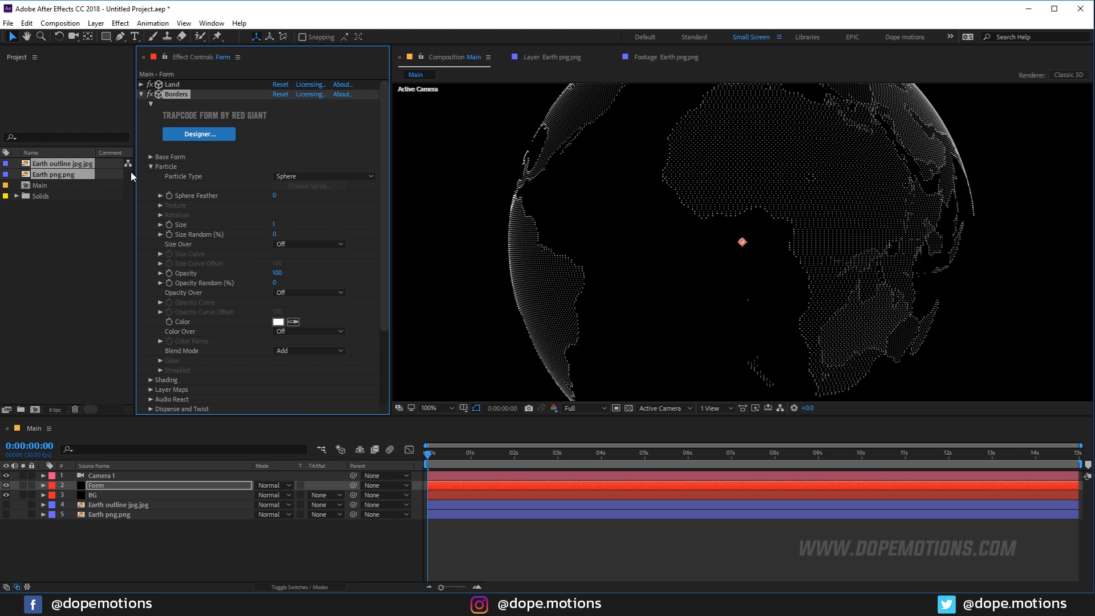
# Set Particles in X and Particles in Y to 600 in the Borders effect's Base Form.
pyautogui.click(151, 167)
pyautogui.click(151, 157)
pyautogui.click(278, 205)
pyautogui.write('600')
pyautogui.press('Tab')
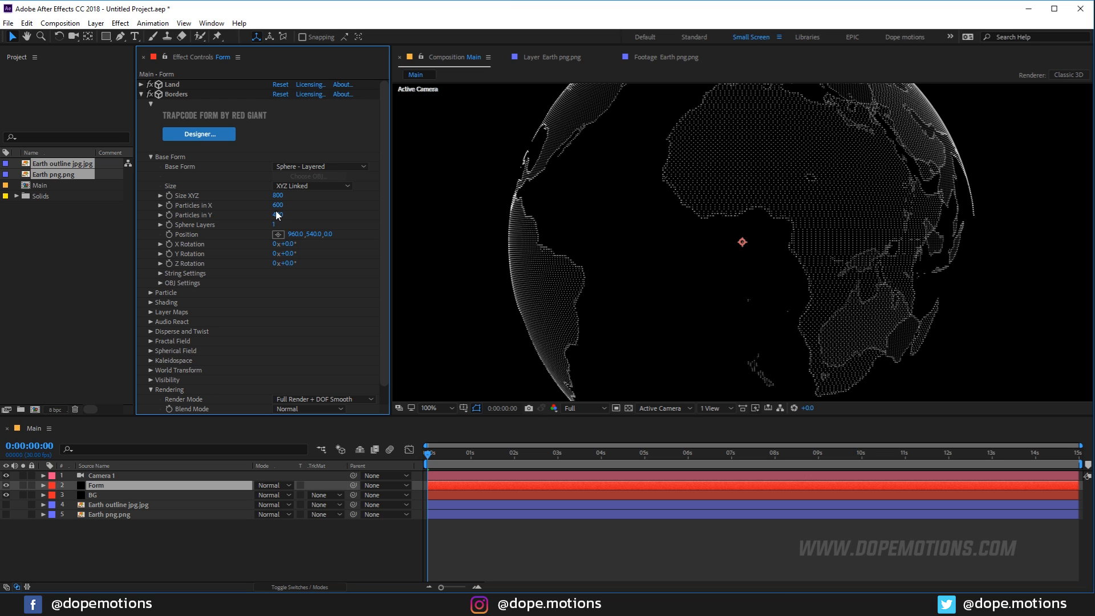
pyautogui.write('600')
pyautogui.press('Return')
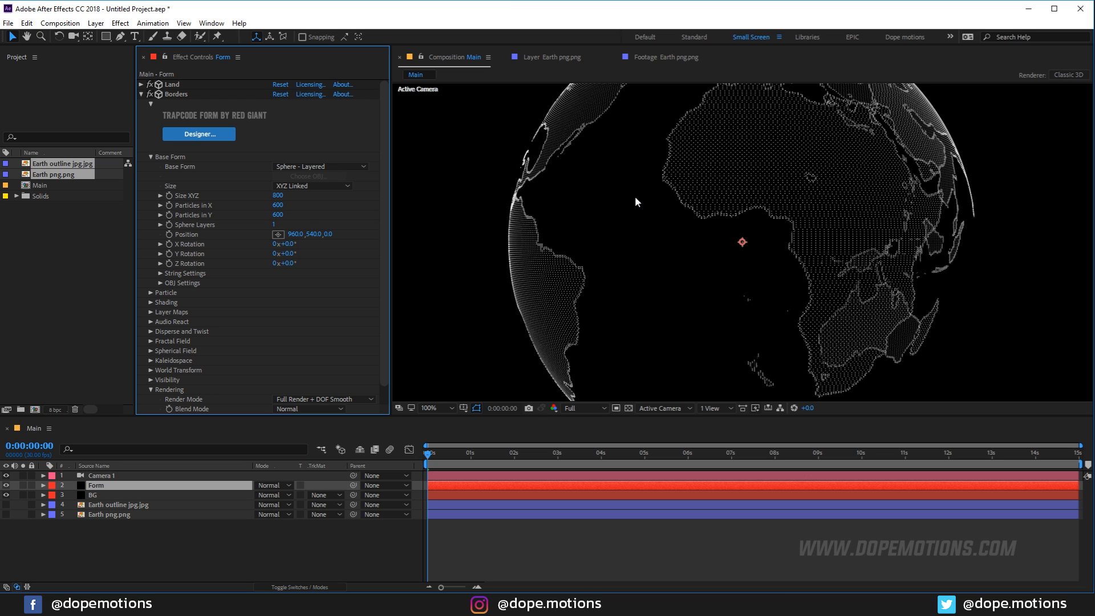
pyautogui.scroll(-2, 638, 201)
pyautogui.scroll(2, 637, 201)
pyautogui.scroll(-2, 611, 220)
pyautogui.scroll(2, 611, 220)
pyautogui.click(139, 95)
# Duplicate the Land effect, place the copy below Borders and rename it Outer Land.
pyautogui.click(178, 85)
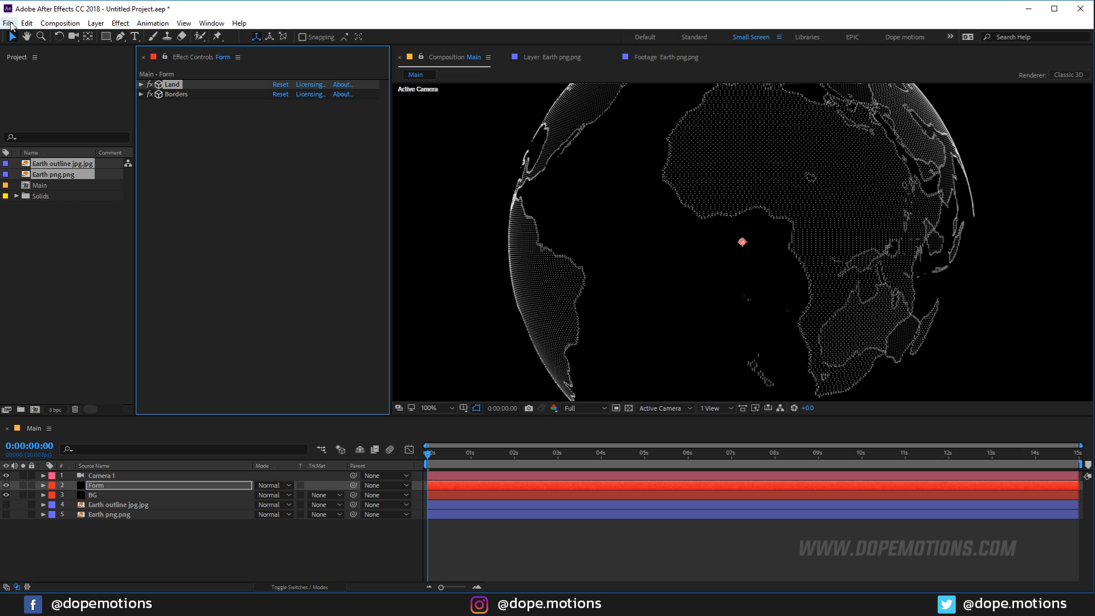
pyautogui.click(28, 25)
pyautogui.click(77, 169)
pyautogui.moveTo(171, 95); pyautogui.dragTo(182, 320)
pyautogui.click(141, 104)
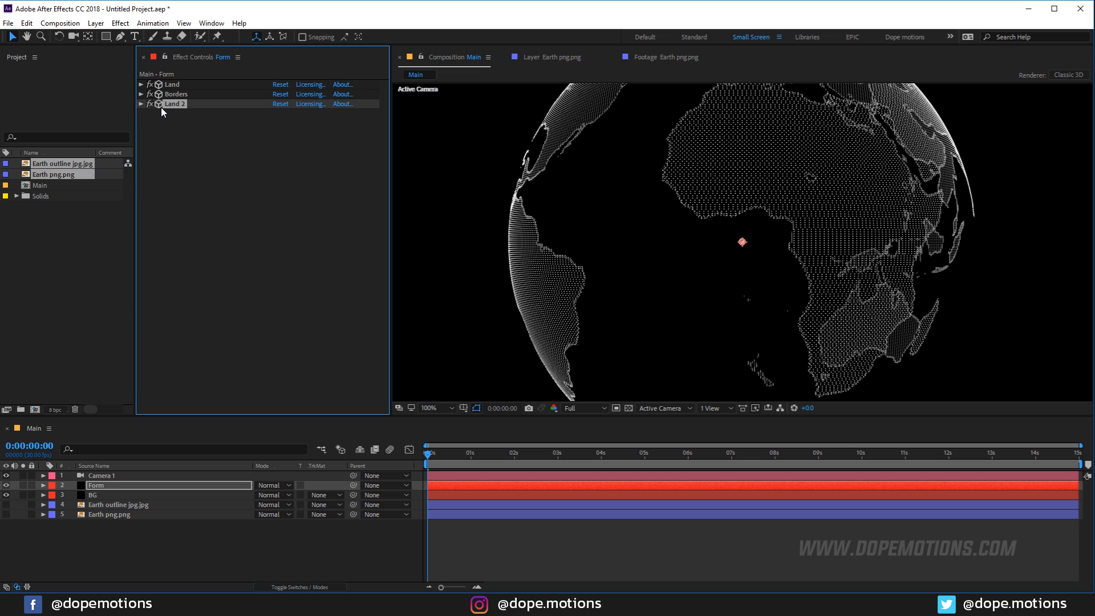
pyautogui.press('Return')
pyautogui.write('Outer')
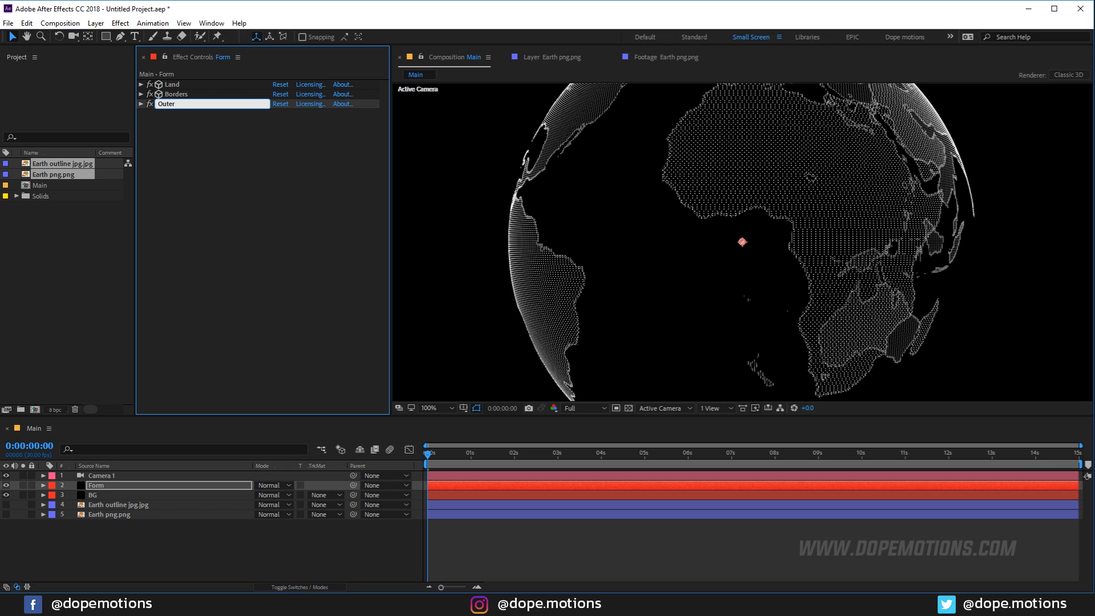
pyautogui.write(' Land')
pyautogui.press('Return')
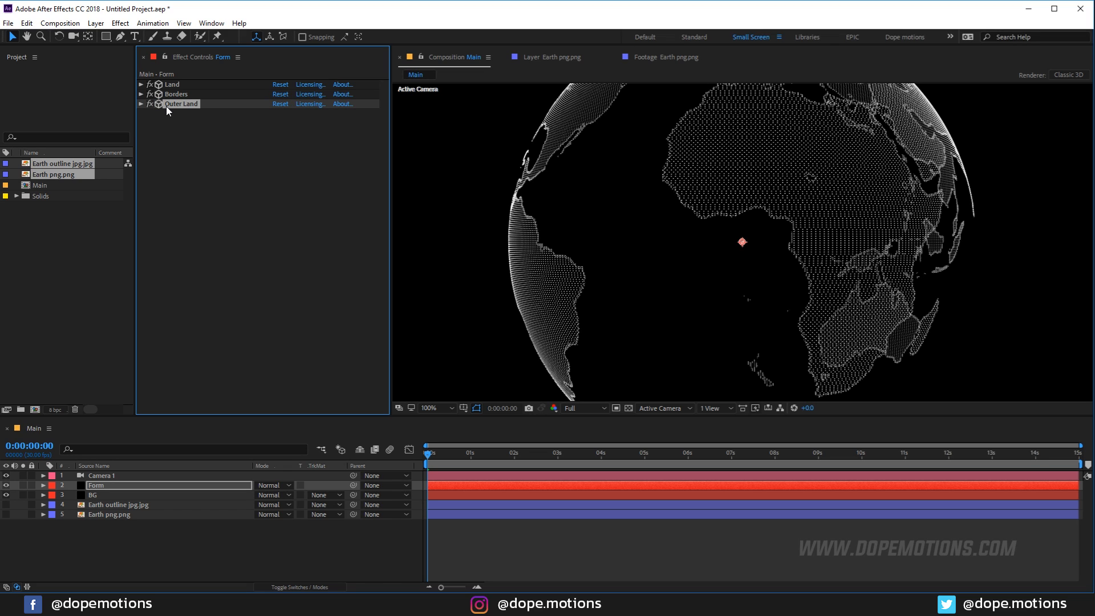
# Try Base Form Size XYZ values of 1000 and 1200 on the Outer Land effect and settle on 1050.
pyautogui.click(140, 104)
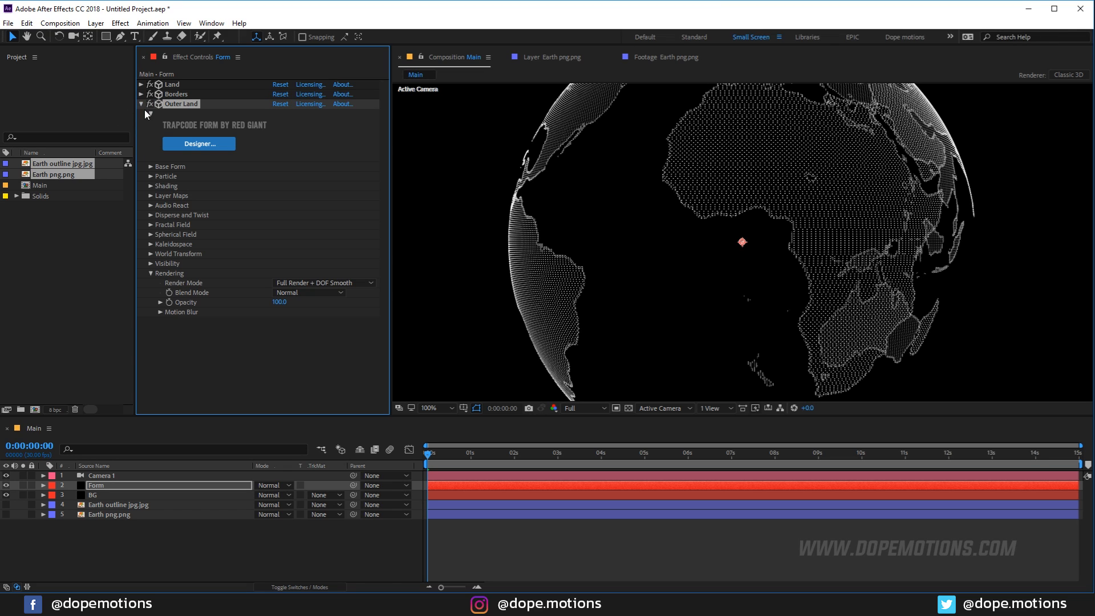
pyautogui.click(150, 271)
pyautogui.click(151, 167)
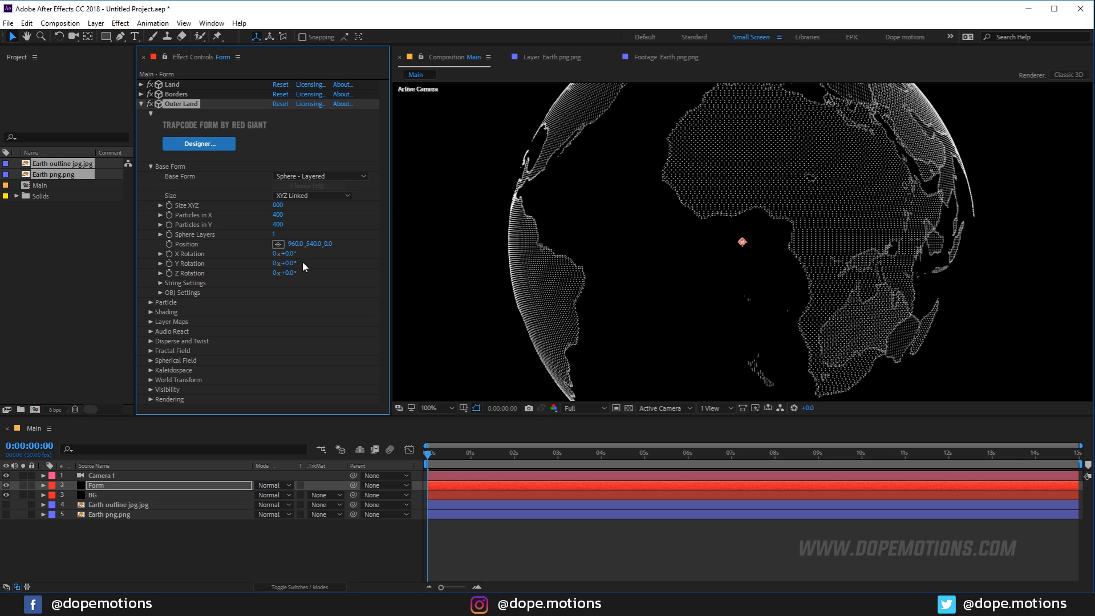
pyautogui.scroll(-2, 571, 218)
pyautogui.moveTo(280, 205); pyautogui.dragTo(294, 205)
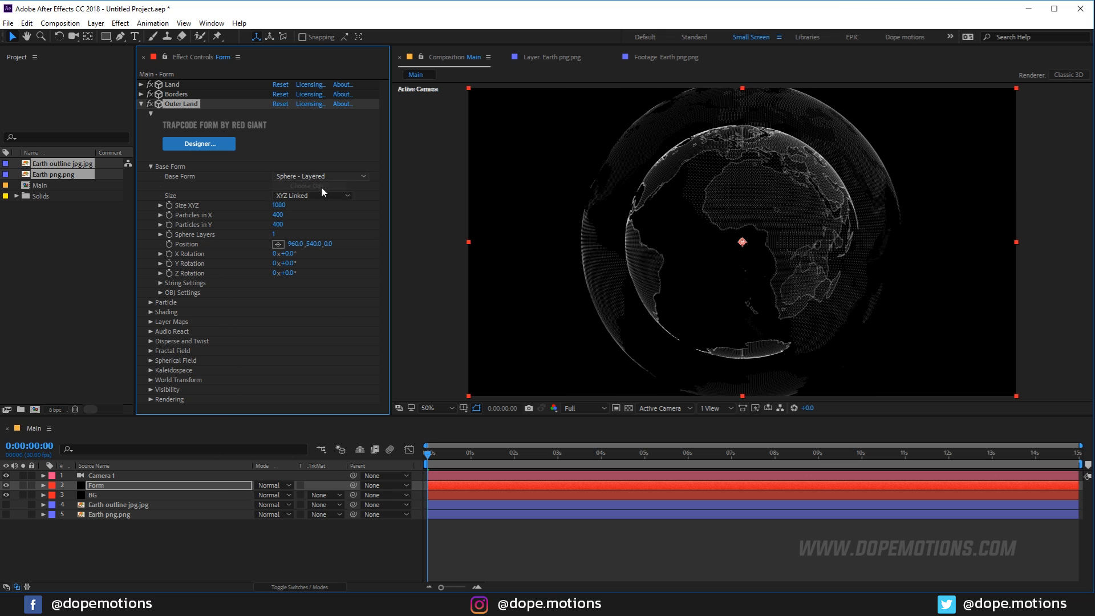
pyautogui.click(279, 205)
pyautogui.write('1000')
pyautogui.press('Return')
pyautogui.click(279, 205)
pyautogui.write('1200')
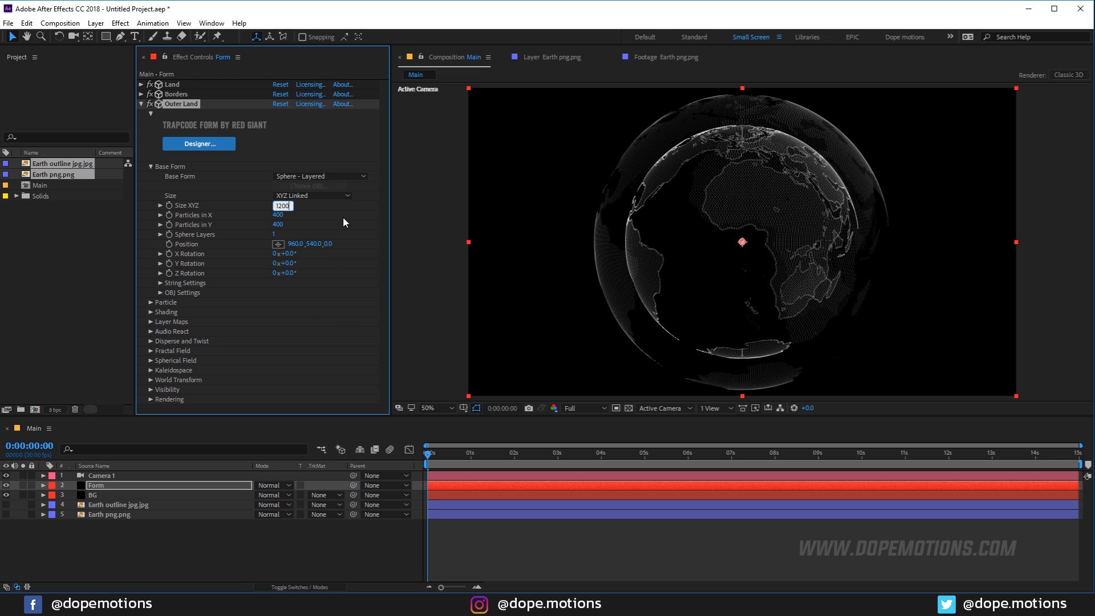
pyautogui.click(342, 213)
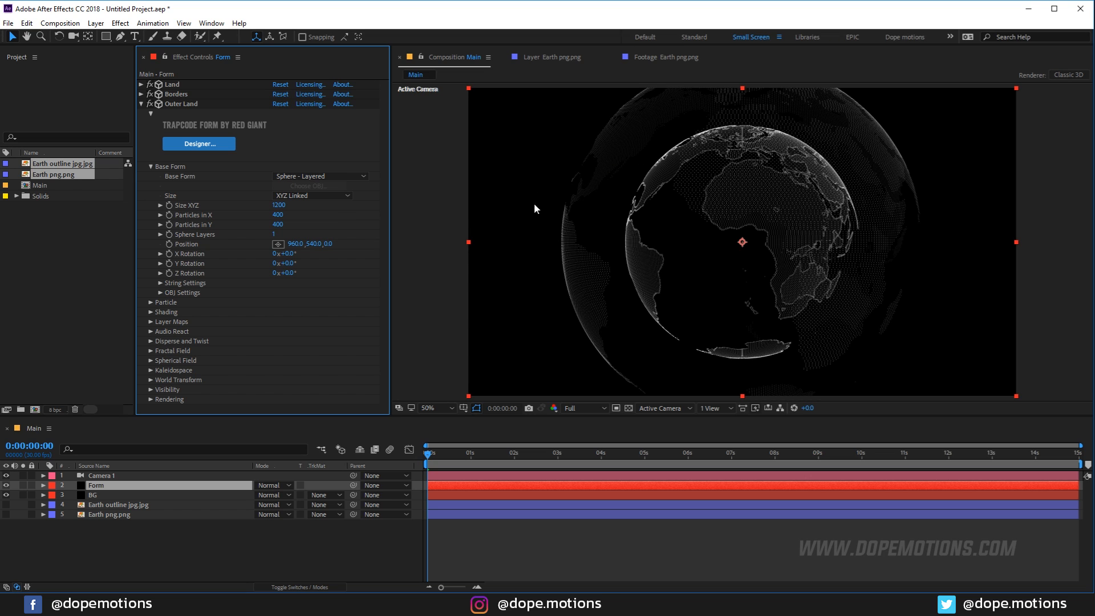
pyautogui.moveTo(282, 209); pyautogui.dragTo(274, 209)
pyautogui.click(276, 206)
pyautogui.press('Return')
pyautogui.scroll(1, 672, 209)
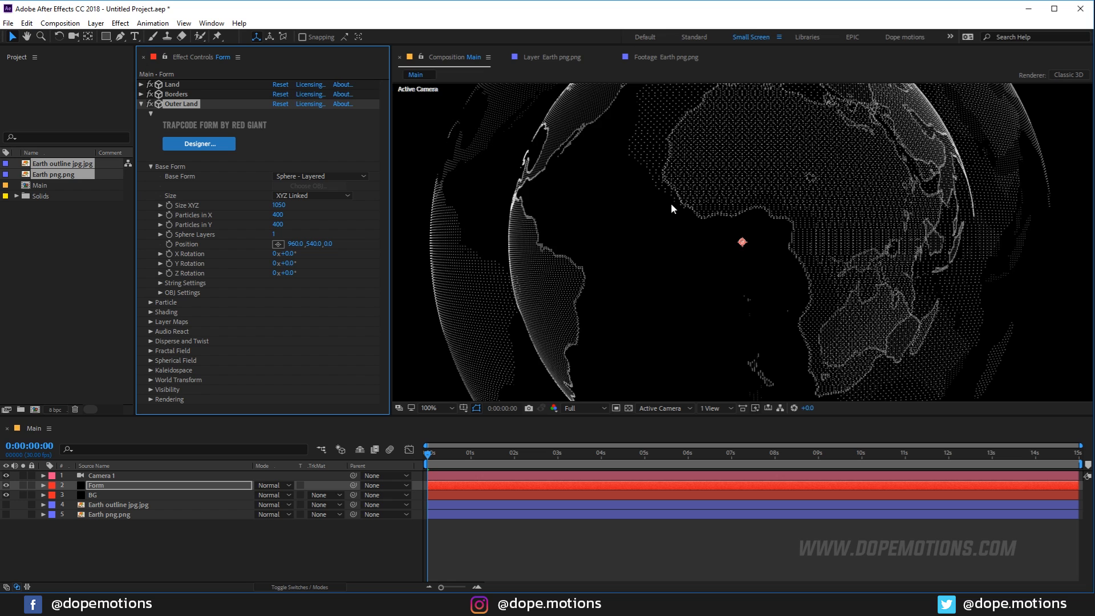
# Set Particles in X and Particles in Y to 300 for the Outer Land effect.
pyautogui.click(279, 216)
pyautogui.write('300')
pyautogui.press('Tab')
pyautogui.write('300')
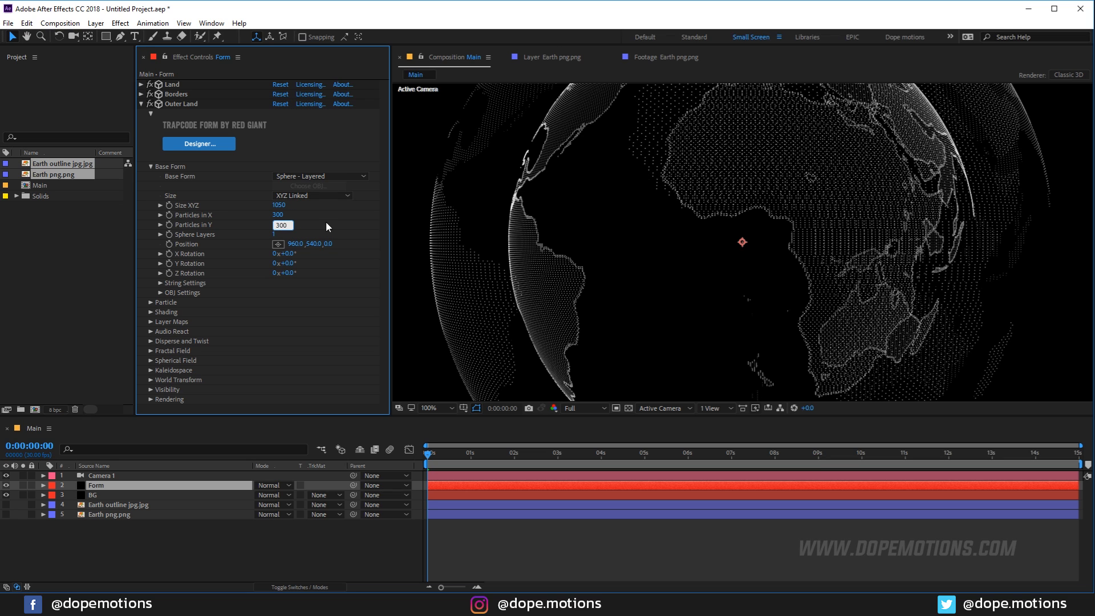
pyautogui.press('Return')
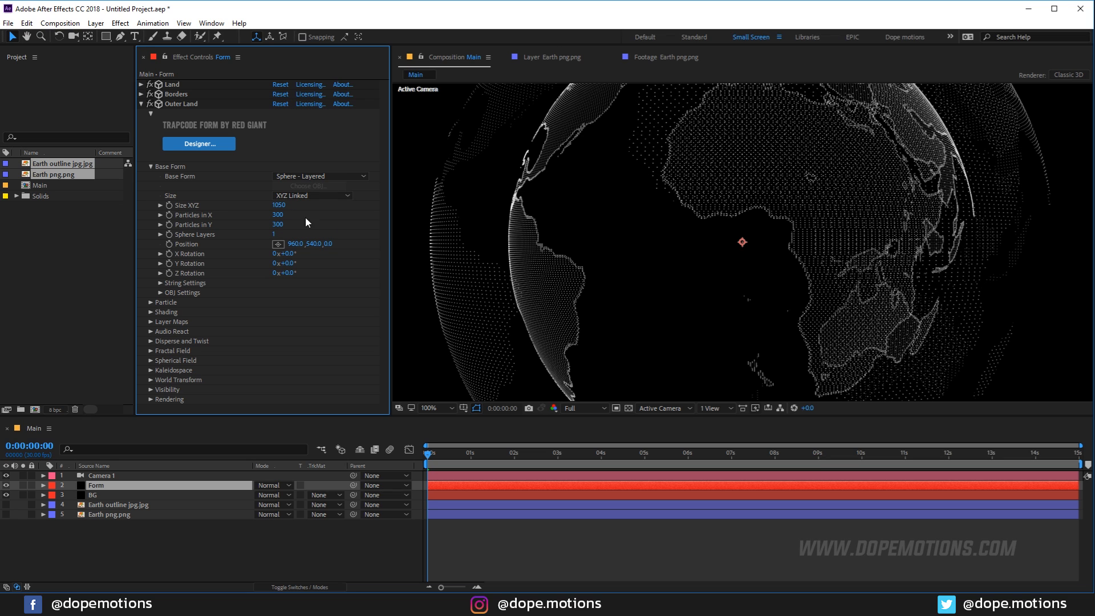
# Reduce the particle Size of the Outer Land effect to 0.6 and collapse the effect's settings.
pyautogui.click(150, 303)
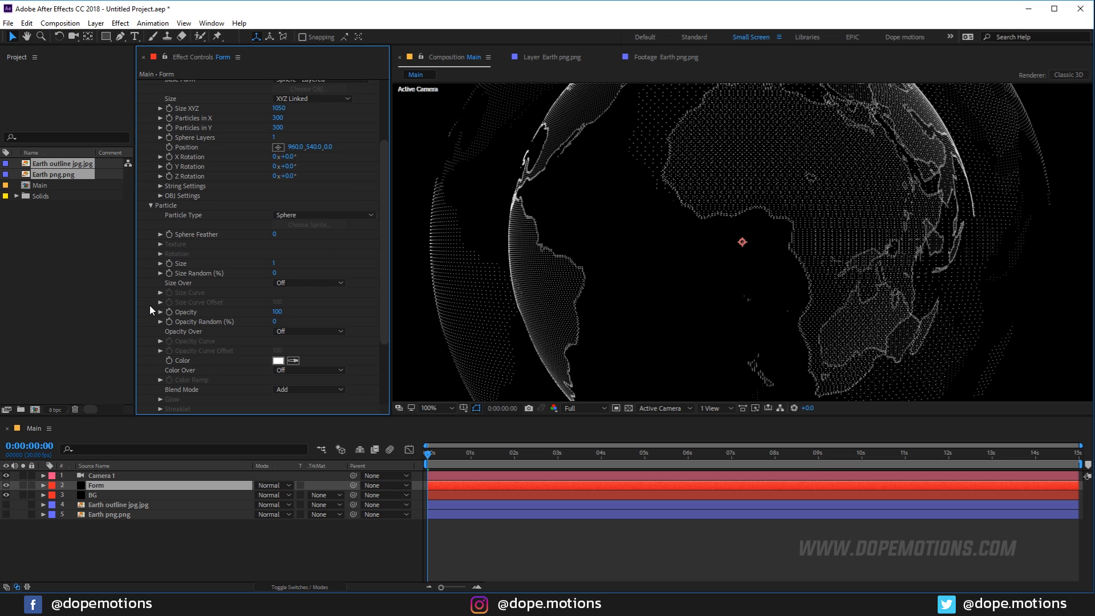
pyautogui.click(273, 264)
pyautogui.write('1')
pyautogui.click(325, 253)
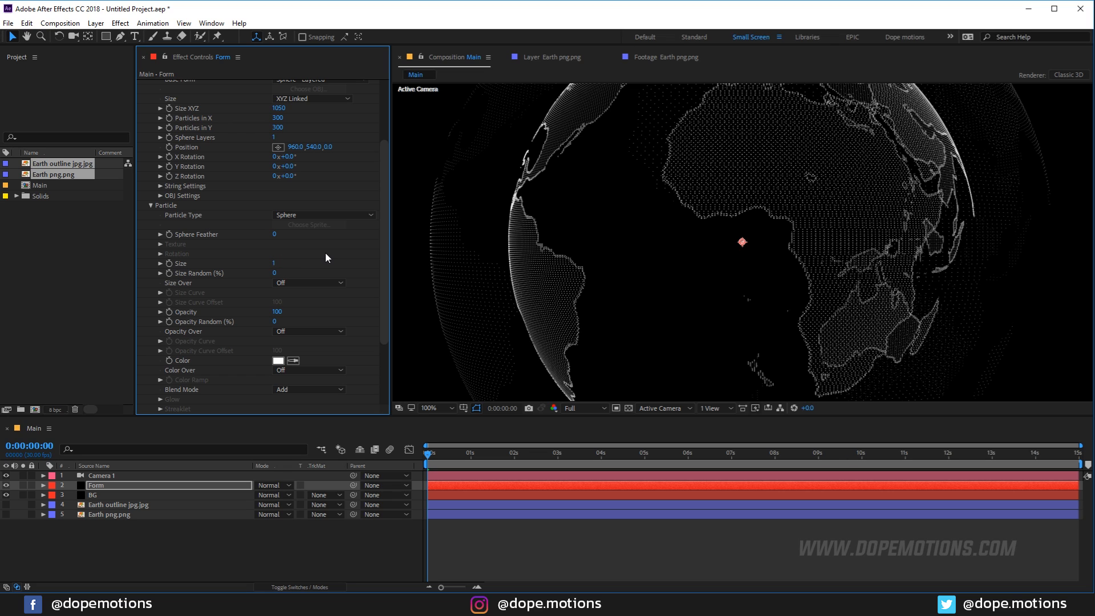
pyautogui.click(275, 263)
pyautogui.write('.6')
pyautogui.press('Escape')
pyautogui.scroll(3, 194, 140)
pyautogui.click(150, 147)
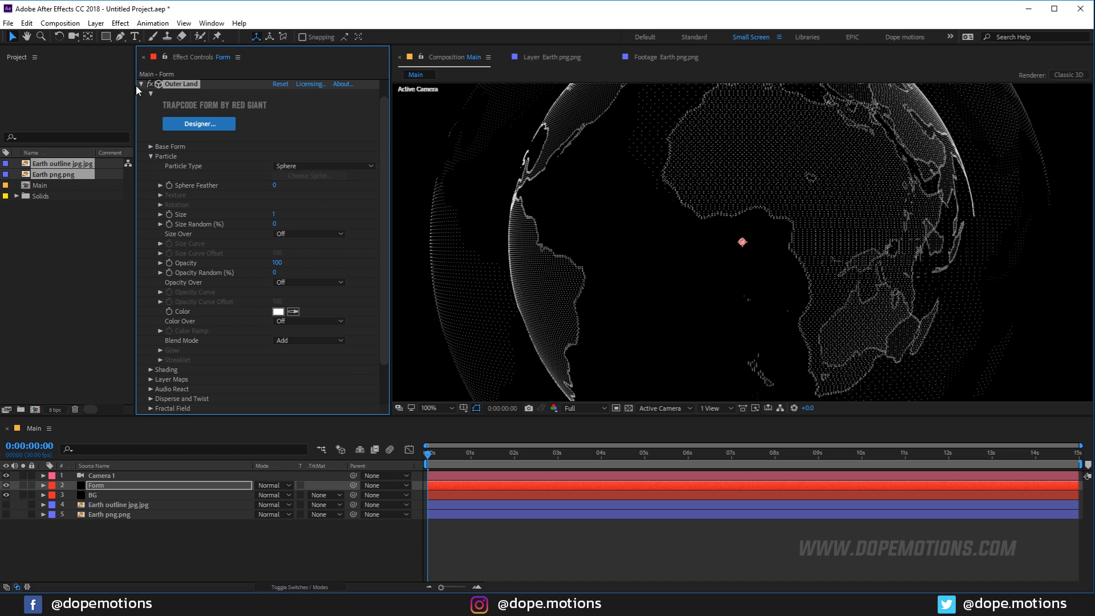
pyautogui.click(141, 84)
pyautogui.scroll(-1, 893, 204)
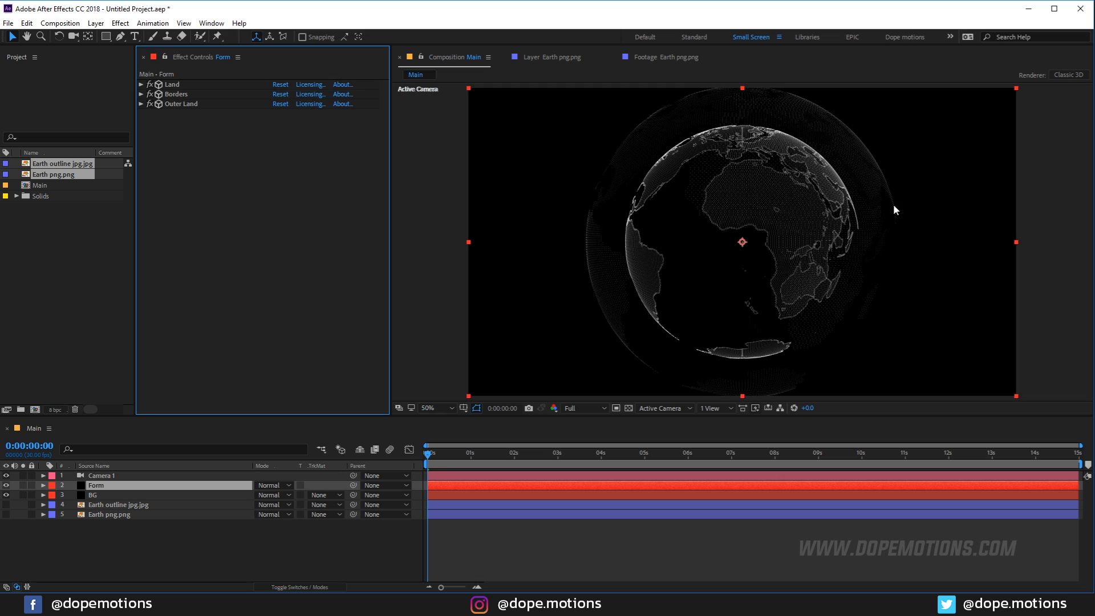
pyautogui.scroll(1, 789, 208)
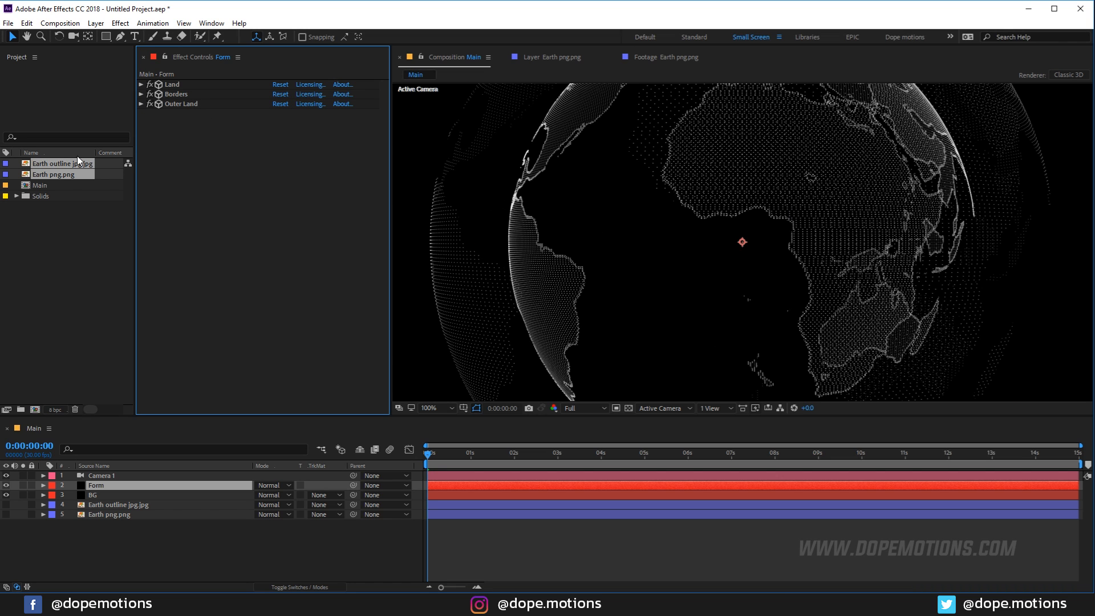
pyautogui.scroll(-1, 602, 193)
pyautogui.scroll(1, 602, 193)
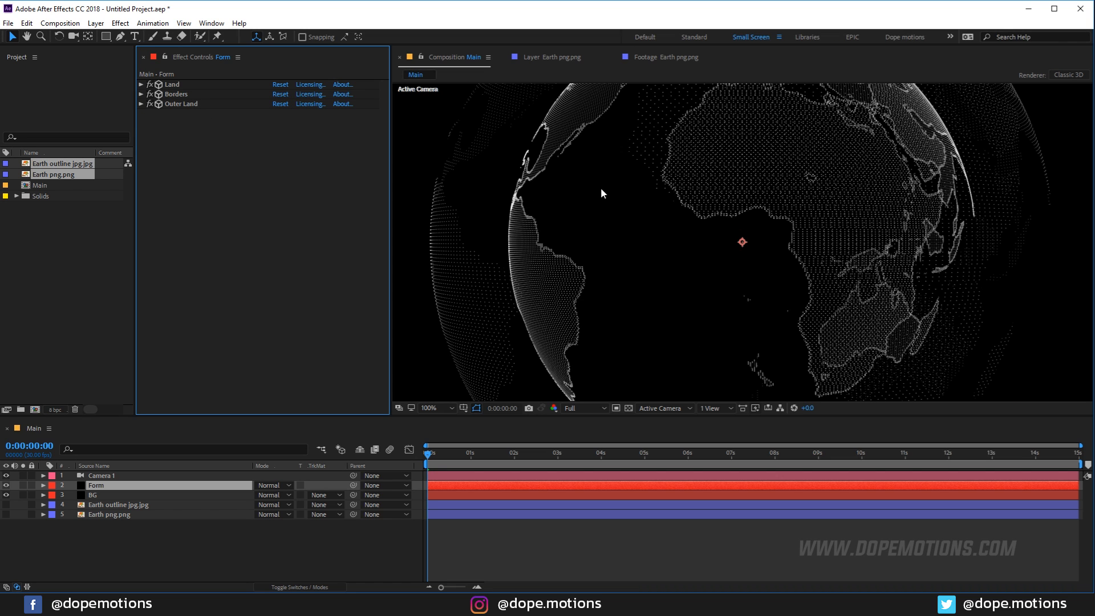
# Duplicate the Land effect again, place the copy below Outer Land and rename it Lines_01.
pyautogui.click(172, 84)
pyautogui.click(27, 23)
pyautogui.click(43, 166)
pyautogui.moveTo(176, 94); pyautogui.dragTo(179, 345)
pyautogui.click(141, 114)
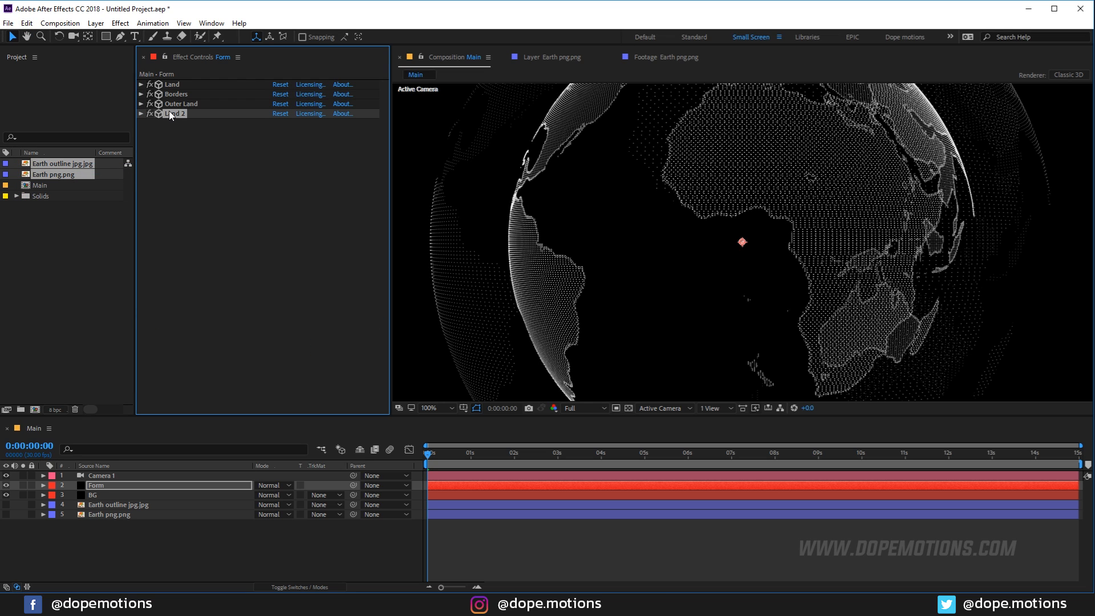
pyautogui.press('Return')
pyautogui.write('Lines')
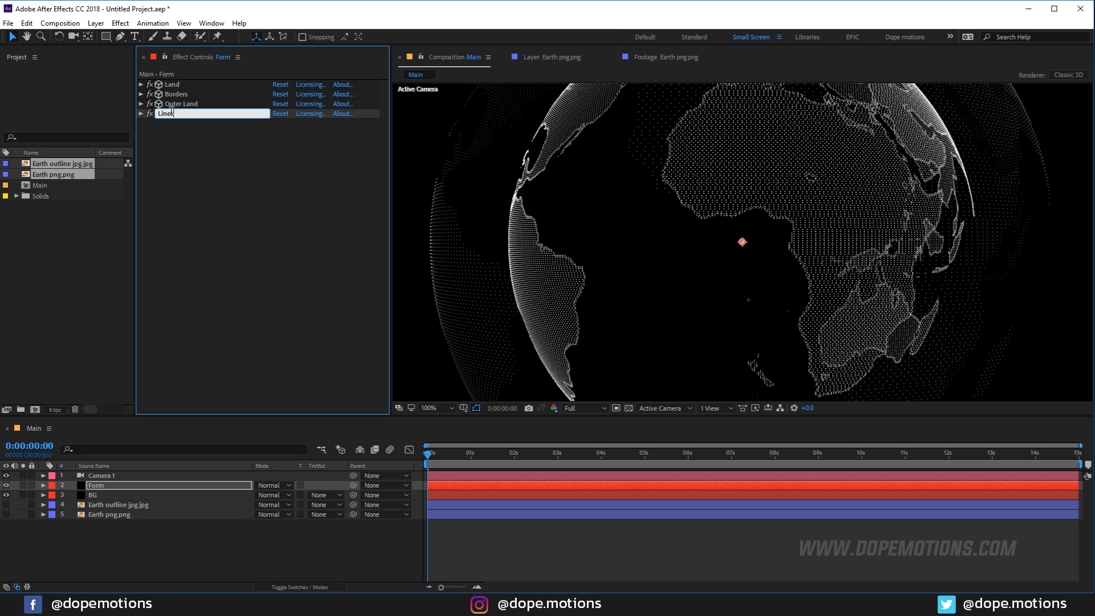
pyautogui.write('_0')
pyautogui.press('Return')
pyautogui.press(',')
pyautogui.press(',')
pyautogui.press('.')
pyautogui.press('.')
# Set the Size layer map of the Lines_01 effect to None.
pyautogui.click(141, 114)
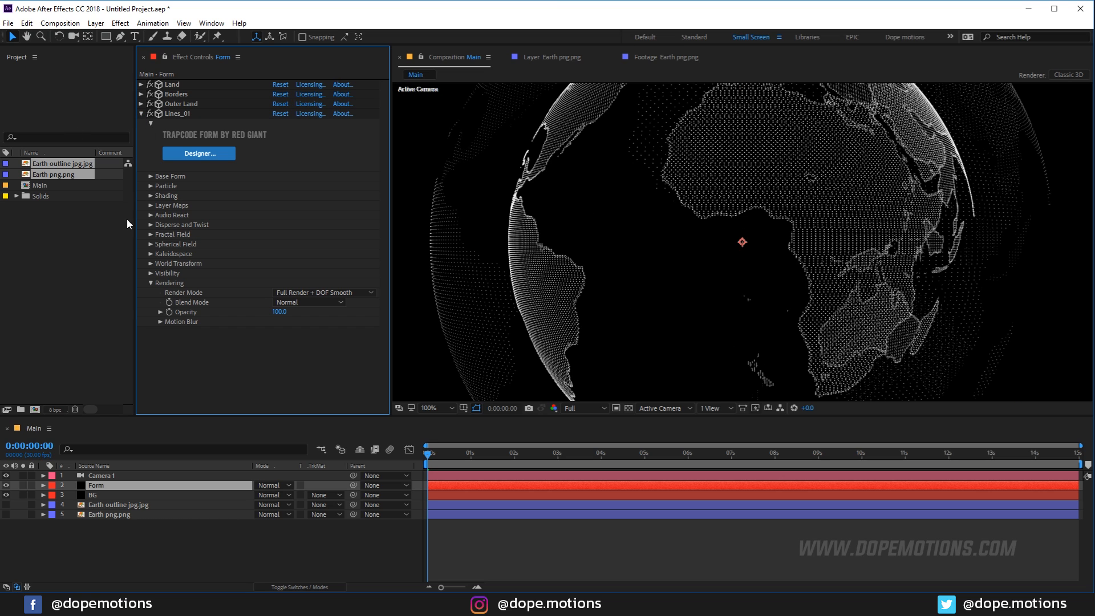
pyautogui.click(150, 283)
pyautogui.click(151, 206)
pyautogui.click(161, 235)
pyautogui.click(311, 245)
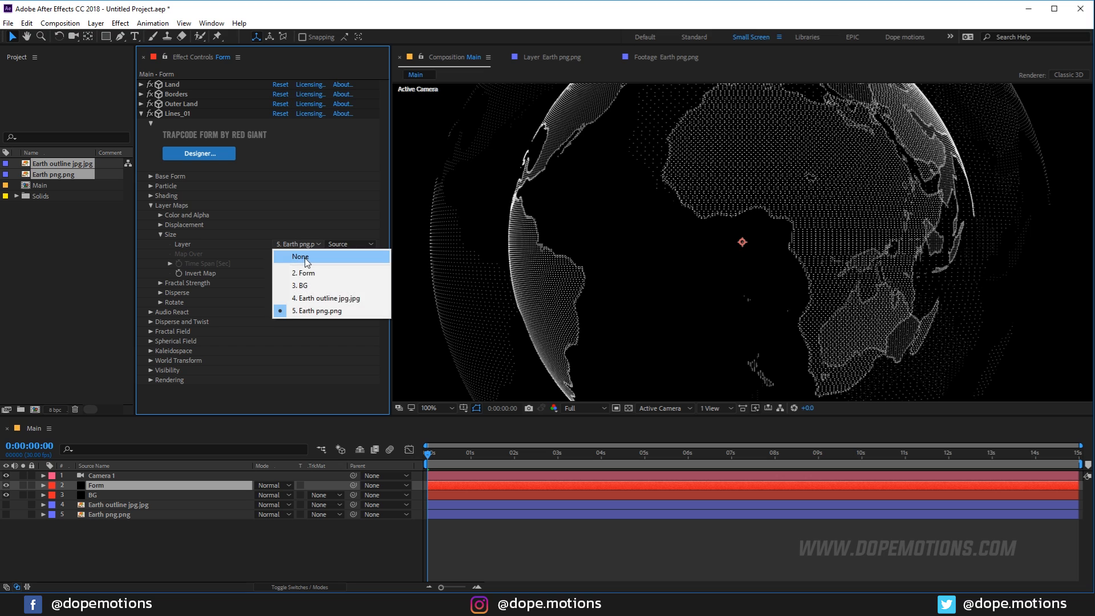
pyautogui.click(301, 257)
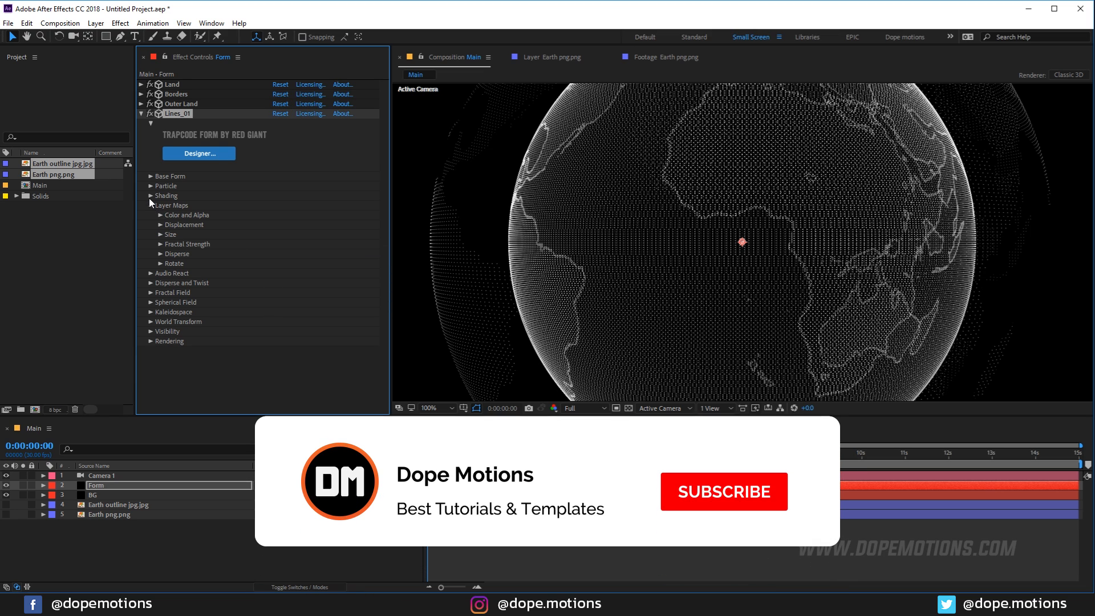
# Set Particles in Y to 10 and Particles in X to 2000 in the Lines_01 effect's Base Form.
pyautogui.click(150, 205)
pyautogui.click(150, 185)
pyautogui.click(150, 186)
pyautogui.click(151, 176)
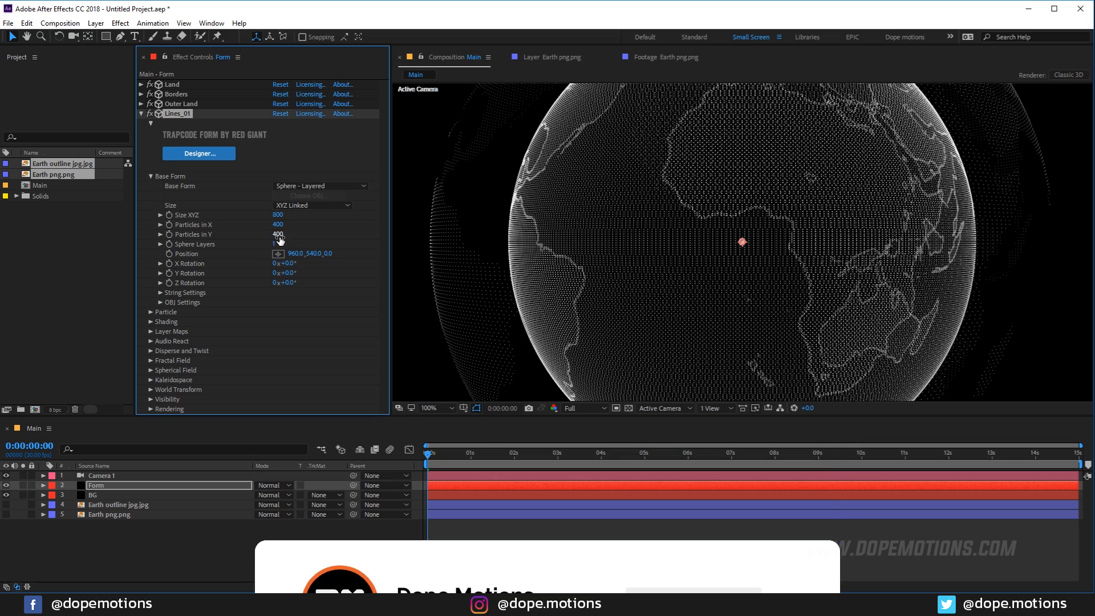
pyautogui.write('10')
pyautogui.press('Return')
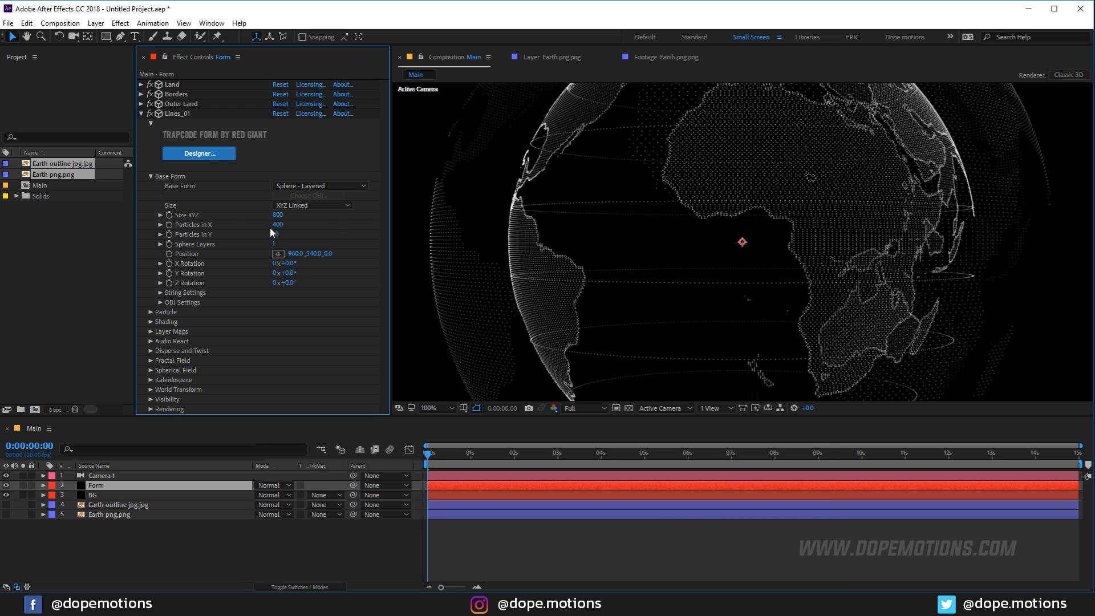
pyautogui.click(278, 224)
pyautogui.write('2000')
pyautogui.press('Return')
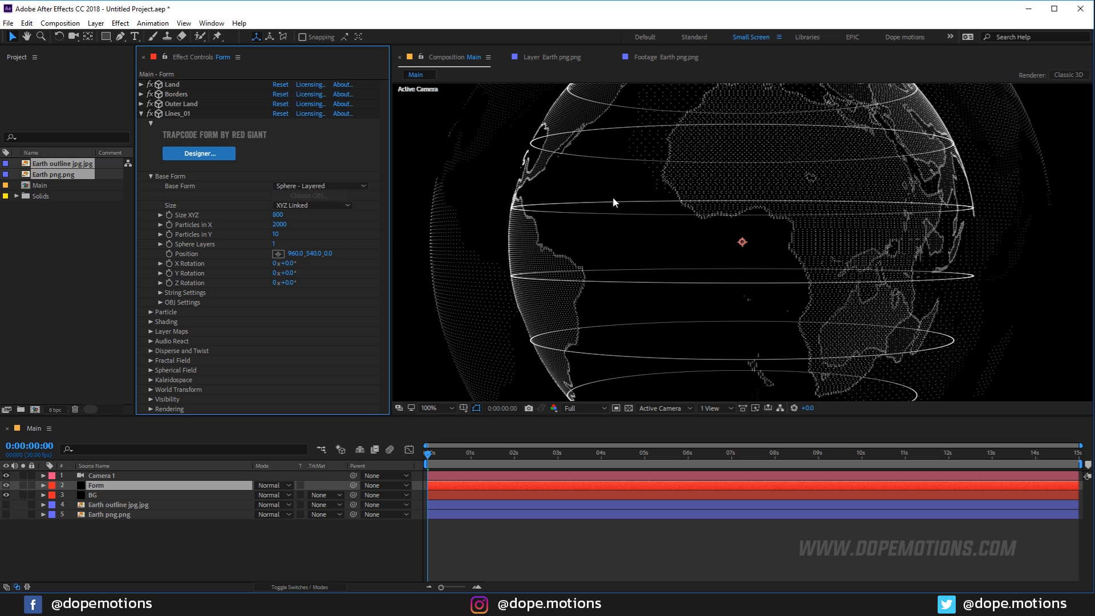
# Increase the Base Form Size XYZ of the Lines_01 effect to 880.
pyautogui.moveTo(278, 214); pyautogui.dragTo(284, 215)
pyautogui.click(326, 221)
pyautogui.scroll(-1, 663, 220)
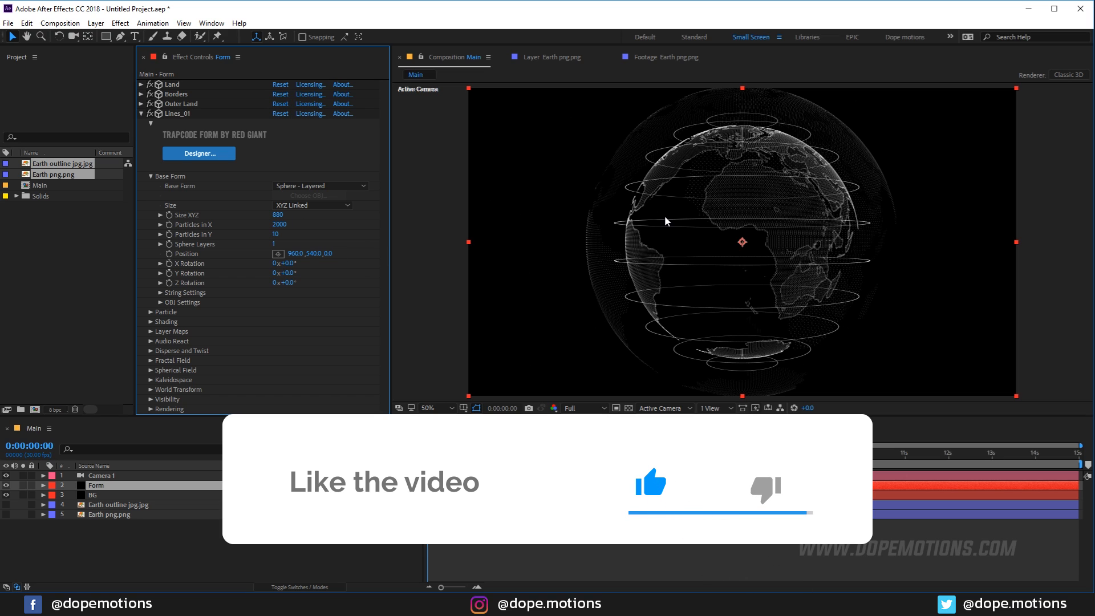
# Duplicate the Lines_01 effect and increase the copy's Base Form Size XYZ to 1770.
pyautogui.click(141, 112)
pyautogui.click(177, 114)
pyautogui.click(27, 23)
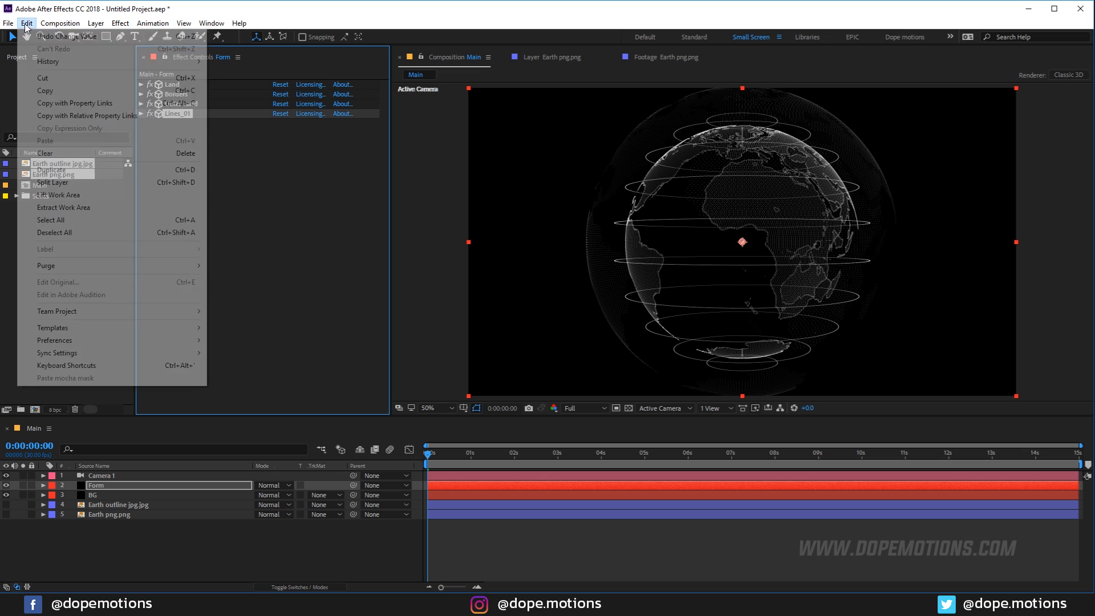
pyautogui.click(64, 170)
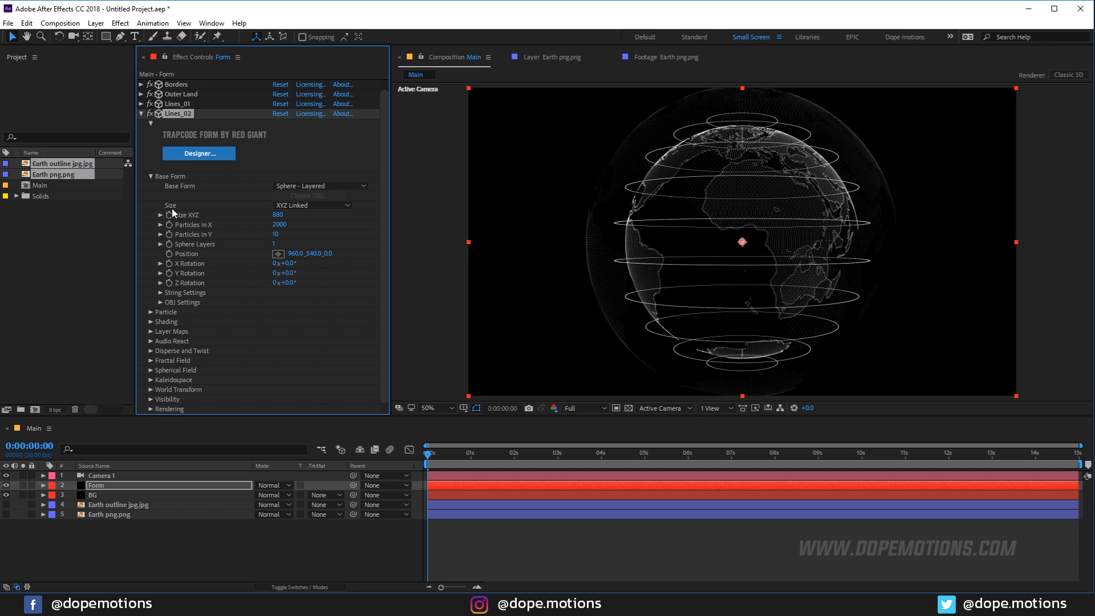
pyautogui.moveTo(278, 215); pyautogui.dragTo(323, 212)
pyautogui.click(486, 282)
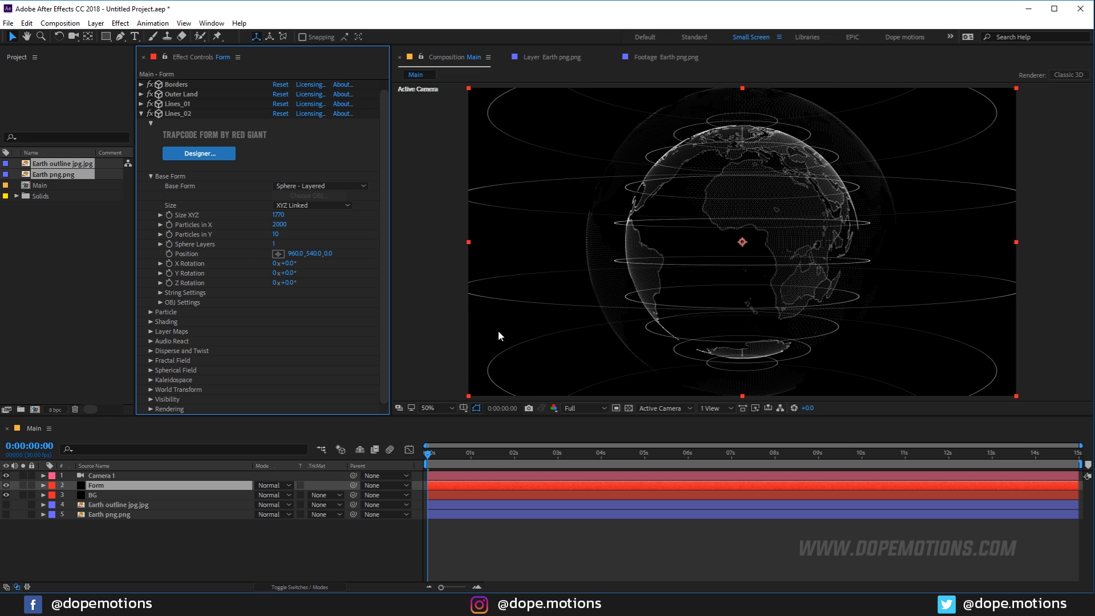
pyautogui.click(391, 549)
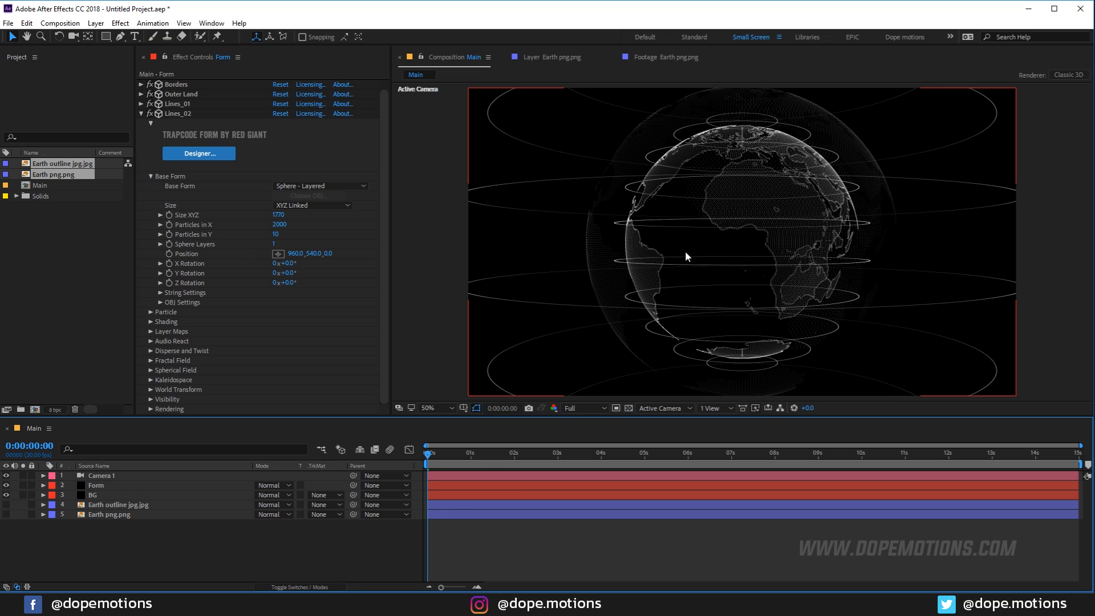
# Try a Z Rotation of 94° on the Lines_02 effect and undo it.
pyautogui.moveTo(286, 283); pyautogui.dragTo(339, 281)
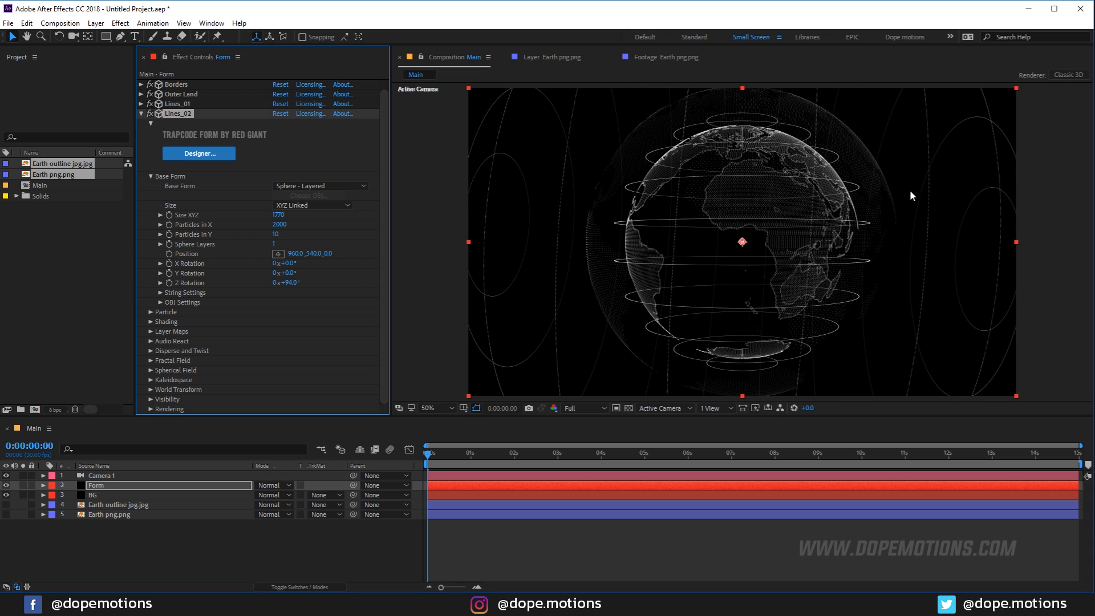
pyautogui.hotkey('ctrl', 'z')
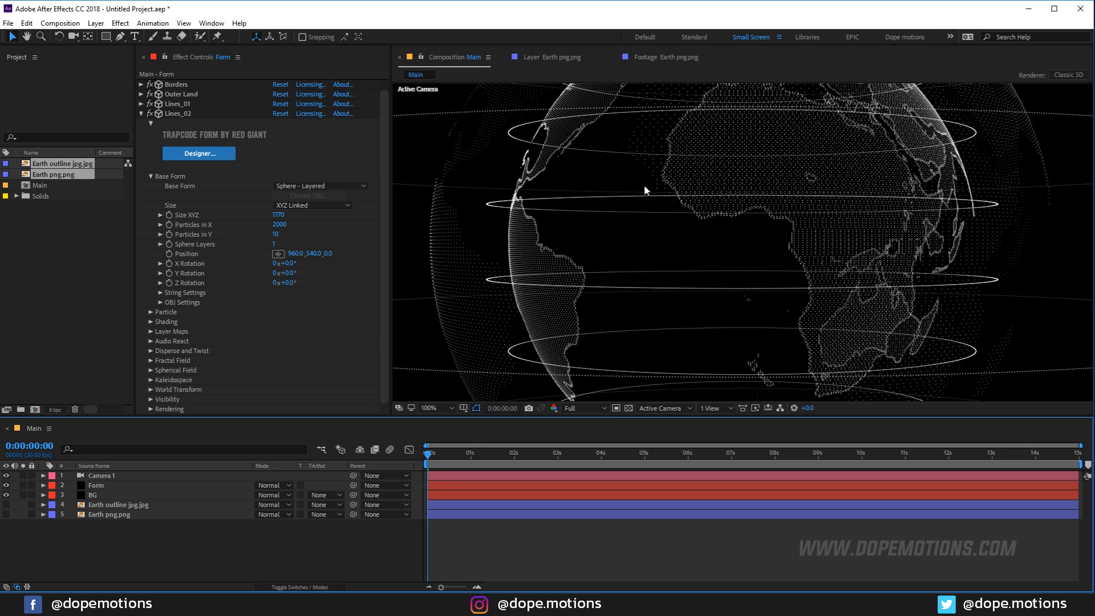
# Duplicate the Land effect, place the copy below Lines_02 and rename it Dis.
pyautogui.click(140, 114)
pyautogui.click(179, 85)
pyautogui.click(26, 23)
pyautogui.click(93, 168)
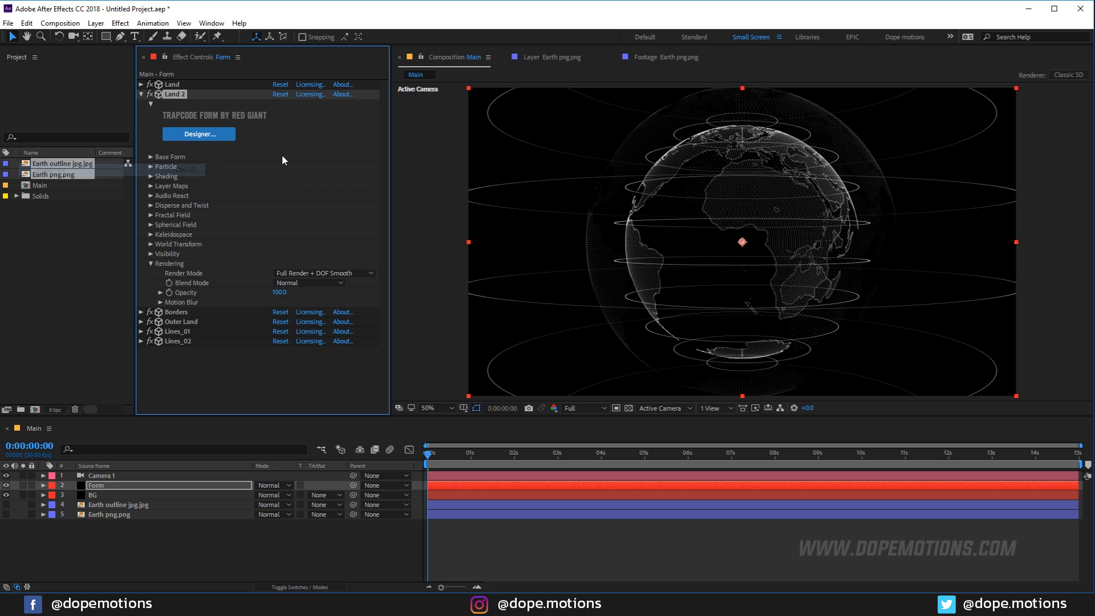
pyautogui.click(142, 94)
pyautogui.moveTo(174, 94); pyautogui.dragTo(172, 144)
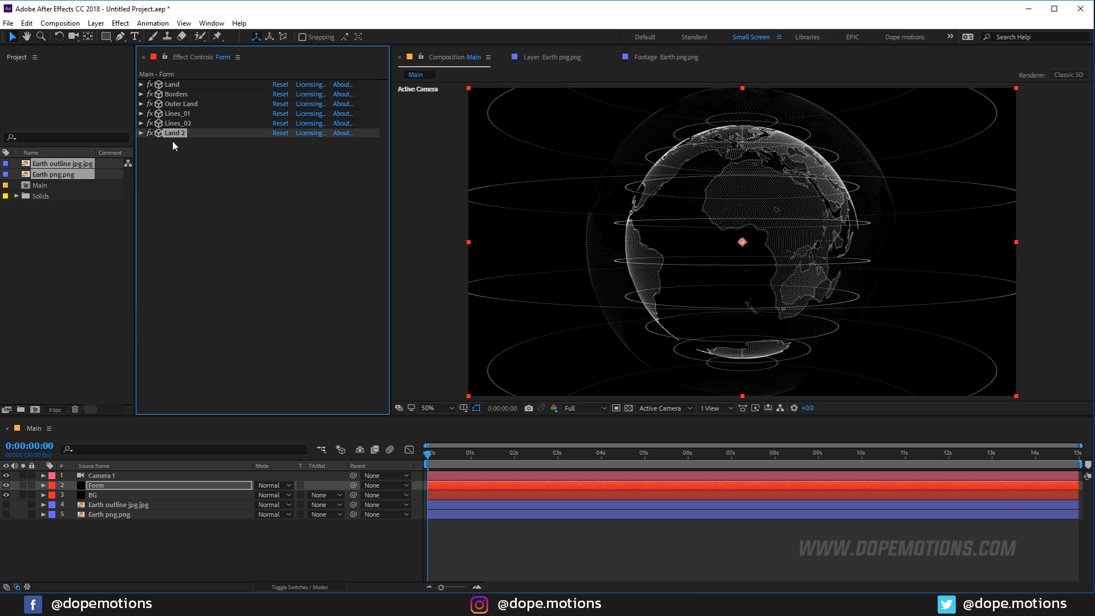
pyautogui.press('Return')
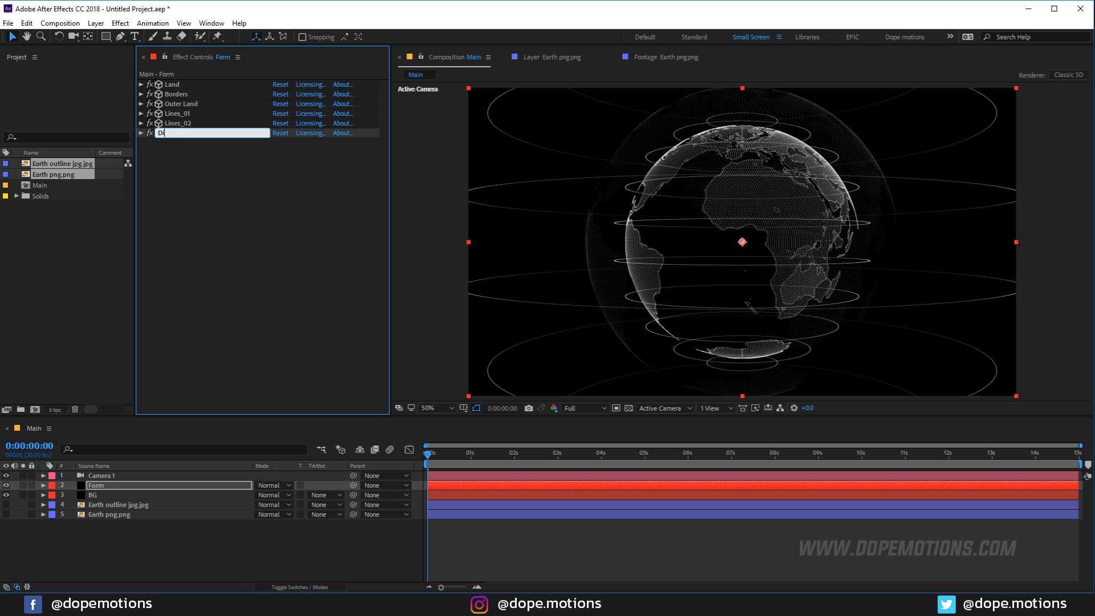
pyautogui.write('Dis')
pyautogui.press('Return')
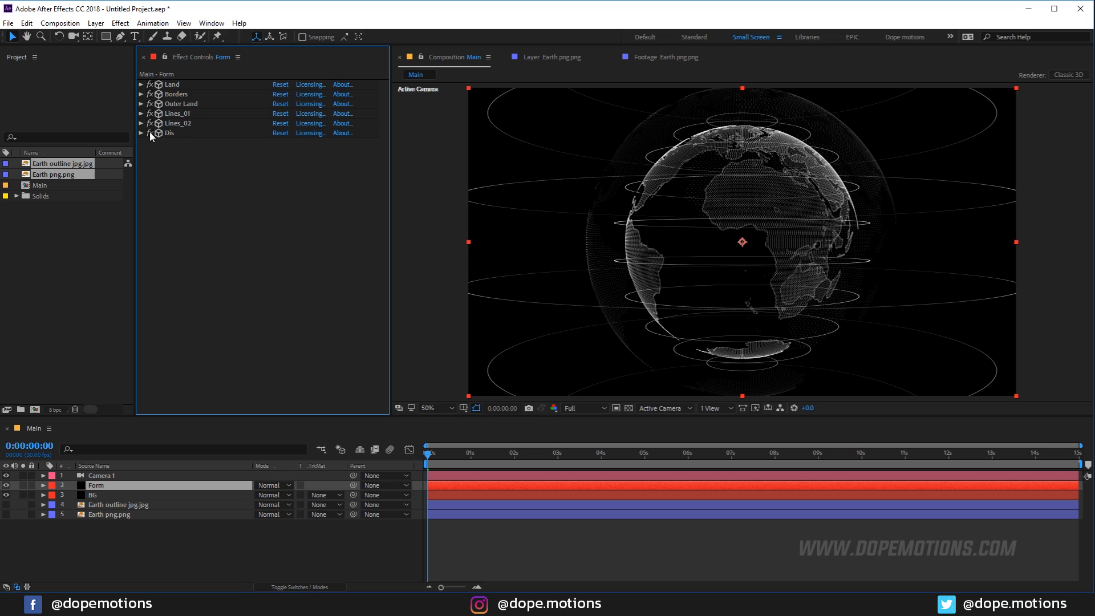
# Set Disperse to 20 in the Dis effect's Disperse and Twist settings.
pyautogui.click(140, 132)
pyautogui.click(151, 302)
pyautogui.click(149, 245)
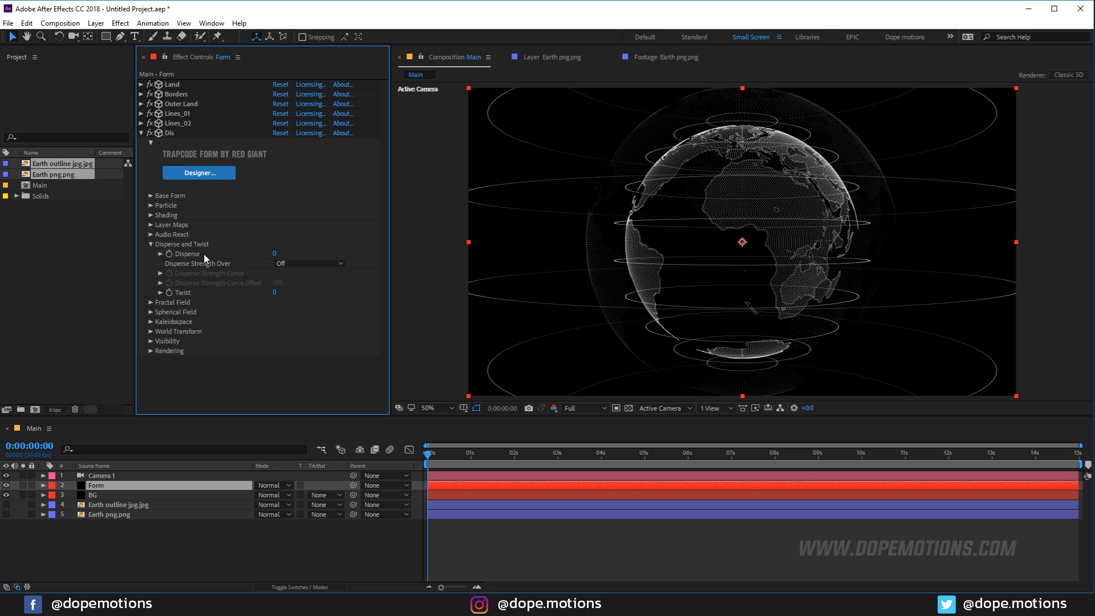
pyautogui.moveTo(274, 254); pyautogui.dragTo(320, 255)
pyautogui.press('.')
pyautogui.click(278, 255)
pyautogui.write('20')
pyautogui.press('Return')
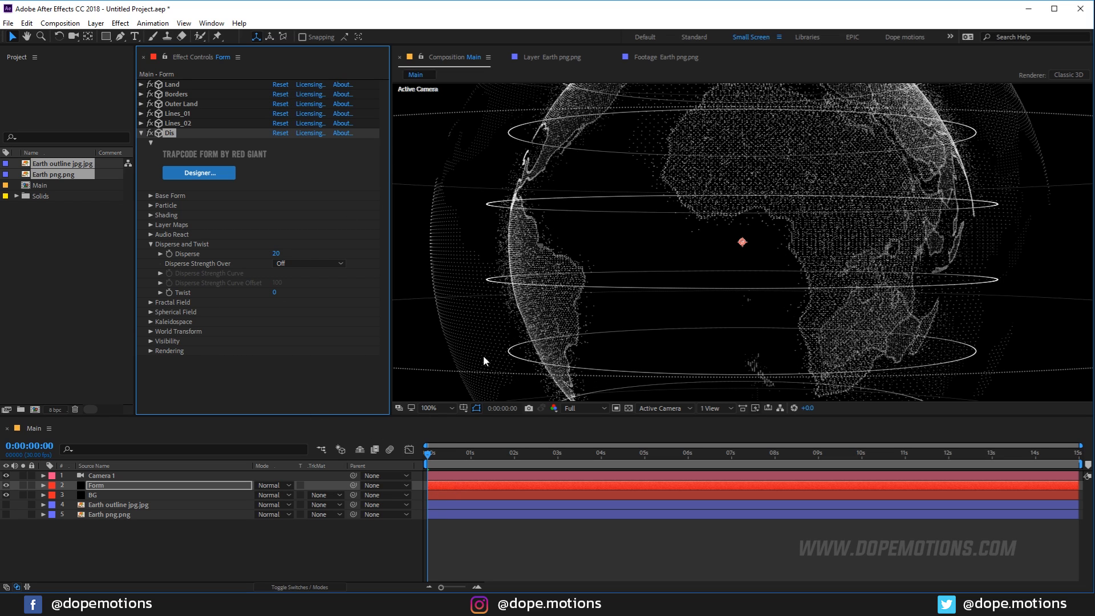
# Animate Disperse in the Dis effect from a keyframe at the composition start to a value of 65 at 0:00:14:29.
pyautogui.click(169, 253)
pyautogui.click(1078, 454)
pyautogui.click(276, 254)
pyautogui.write('45')
pyautogui.press('Return')
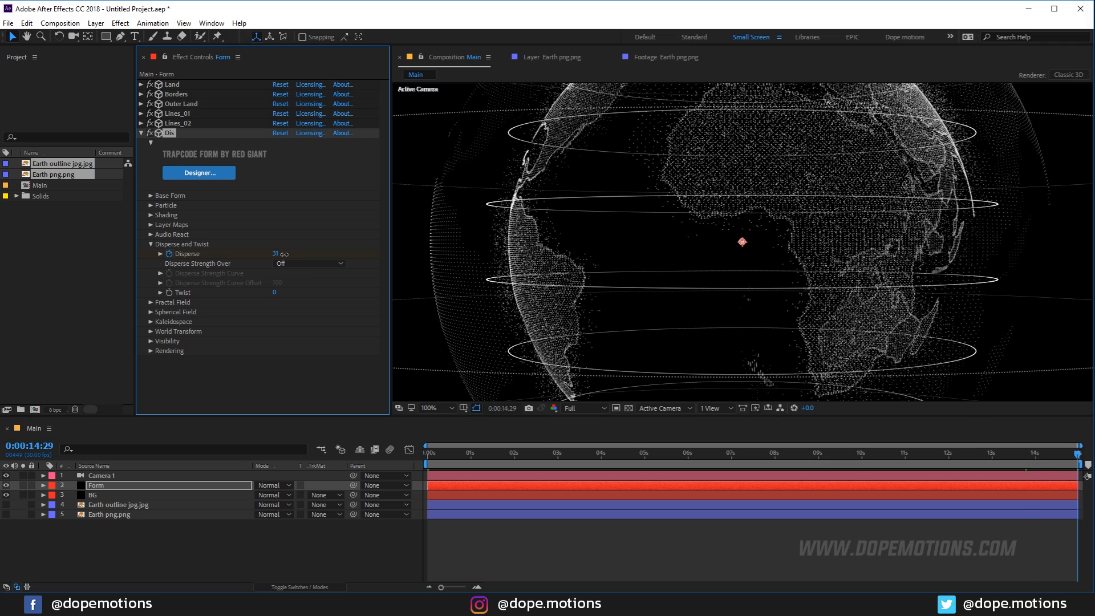
pyautogui.moveTo(294, 255); pyautogui.dragTo(302, 255)
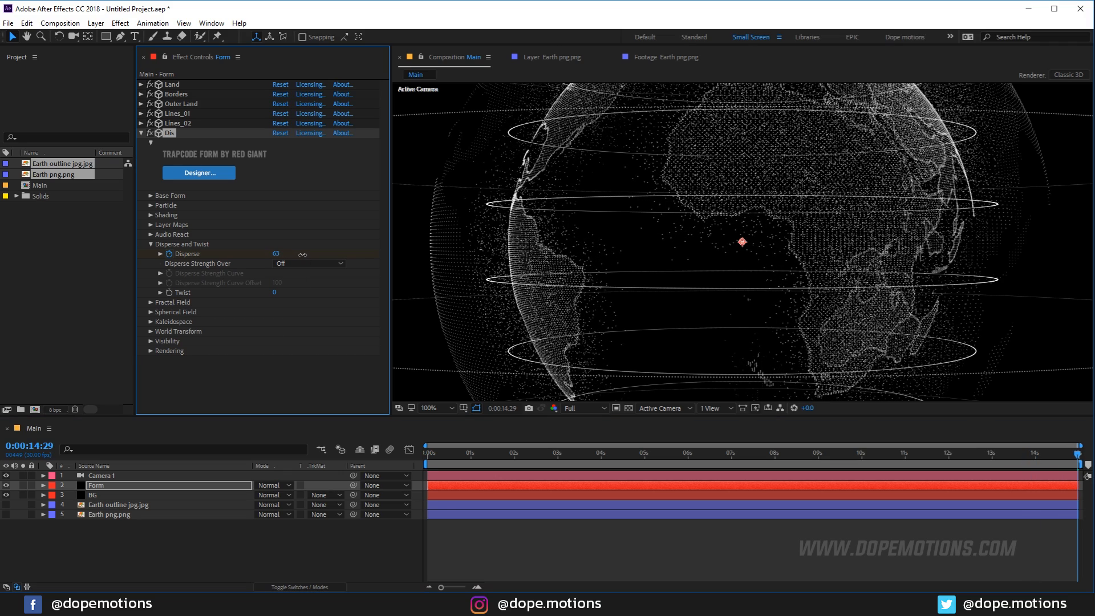
pyautogui.click(276, 253)
pyautogui.write('65')
pyautogui.press('Return')
pyautogui.click(238, 388)
pyautogui.scroll(-1, 533, 246)
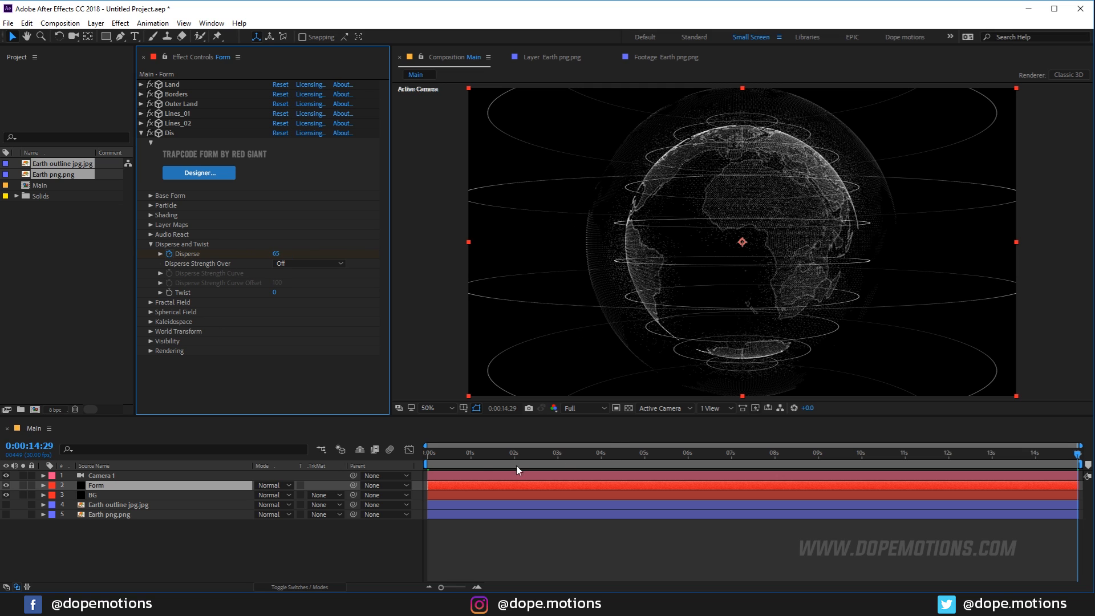
pyautogui.moveTo(425, 456); pyautogui.dragTo(660, 477)
# Set the Dis effect's particle Size Random to 100% and Size to 1, and check the dispersed particles up close.
pyautogui.click(151, 245)
pyautogui.click(151, 205)
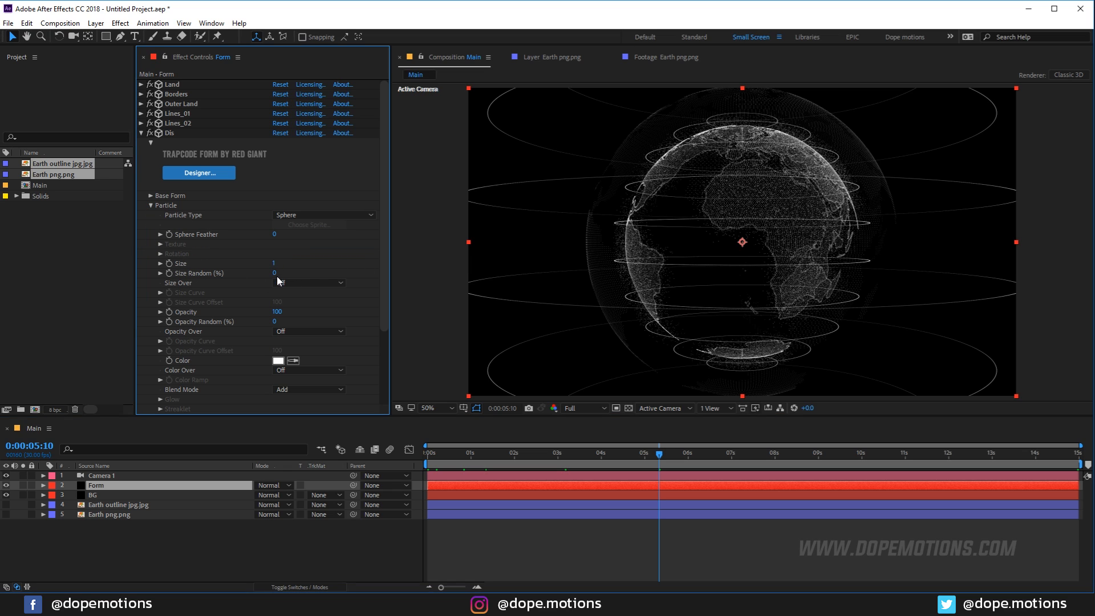
pyautogui.moveTo(277, 277); pyautogui.dragTo(412, 276)
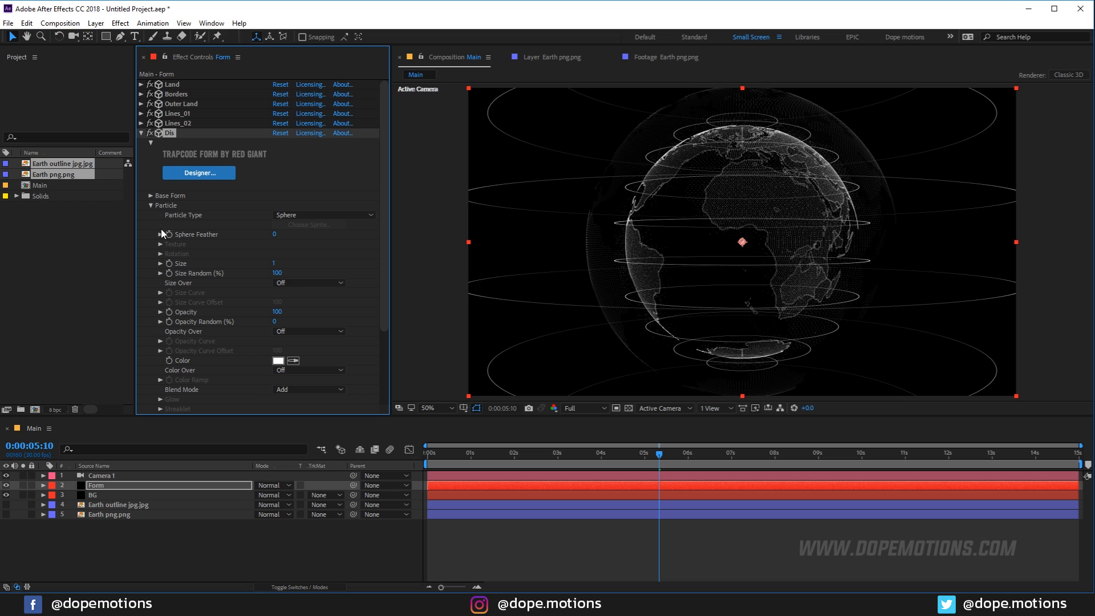
pyautogui.click(275, 264)
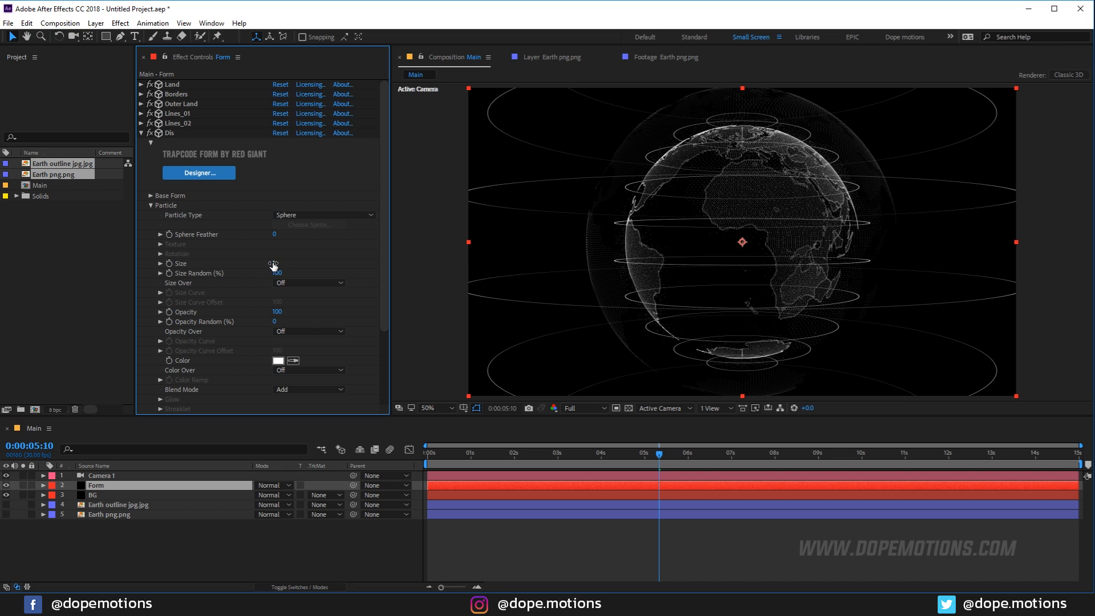
pyautogui.click(275, 265)
pyautogui.write('1')
pyautogui.press('Return')
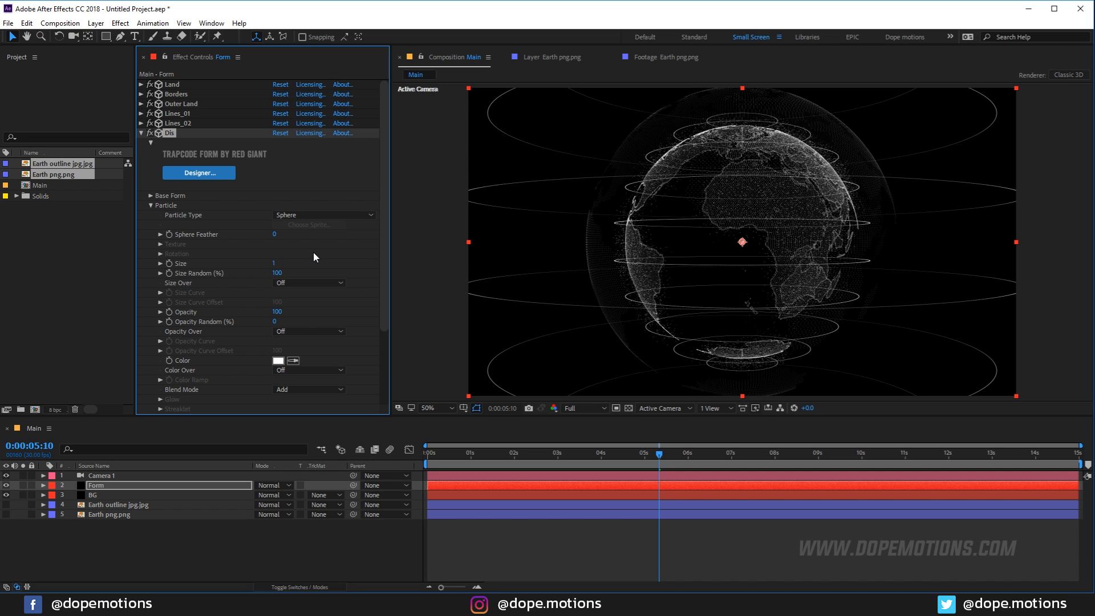
pyautogui.click(151, 206)
pyautogui.press('.')
pyautogui.press('.')
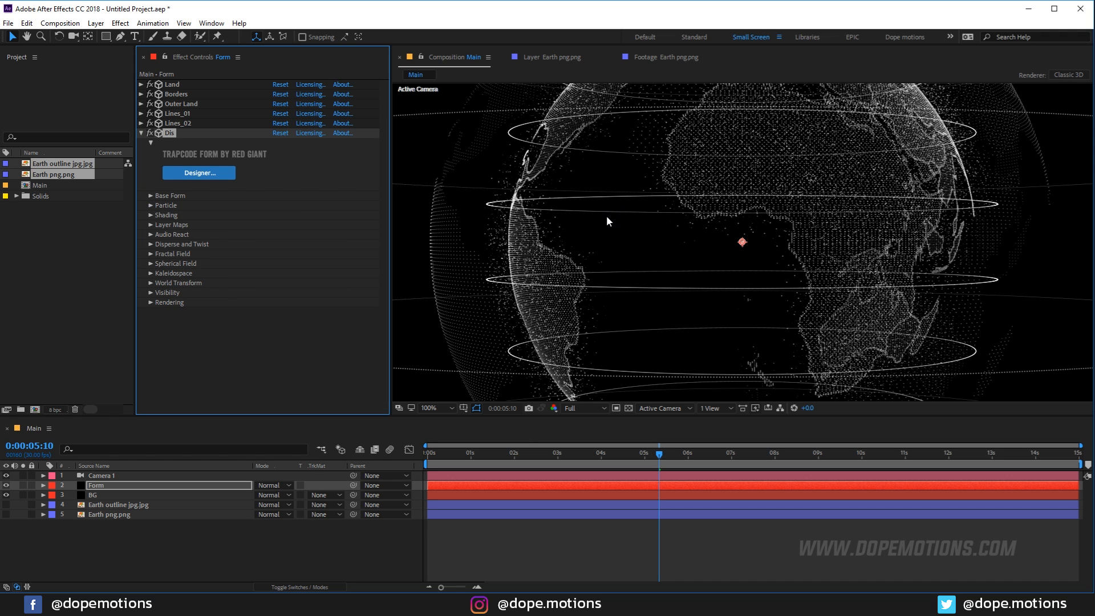
pyautogui.moveTo(479, 455); pyautogui.dragTo(574, 457)
pyautogui.press(',')
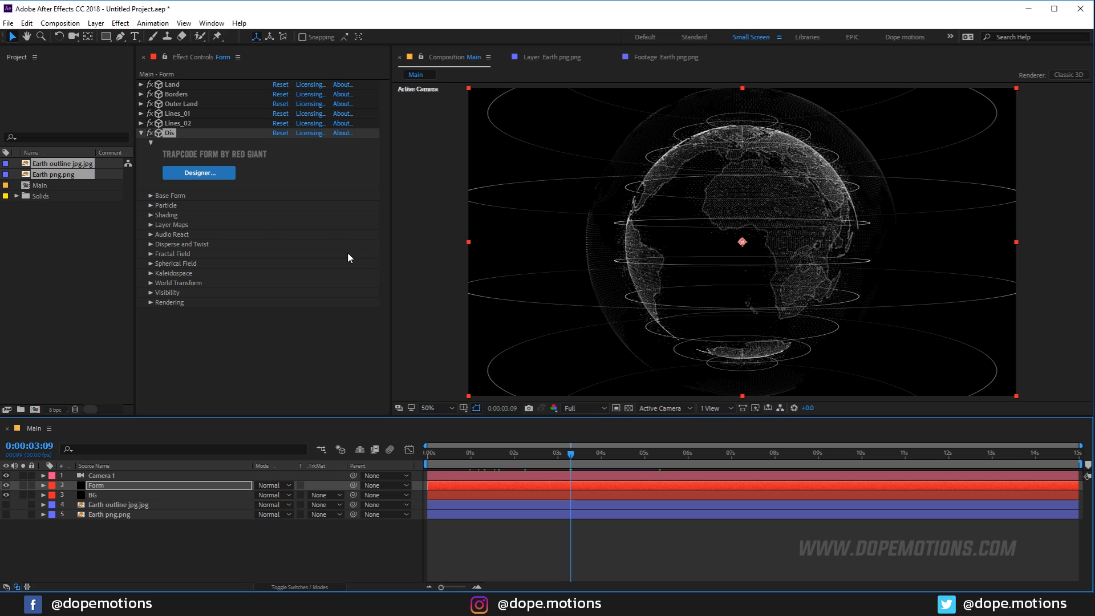
pyautogui.click(141, 133)
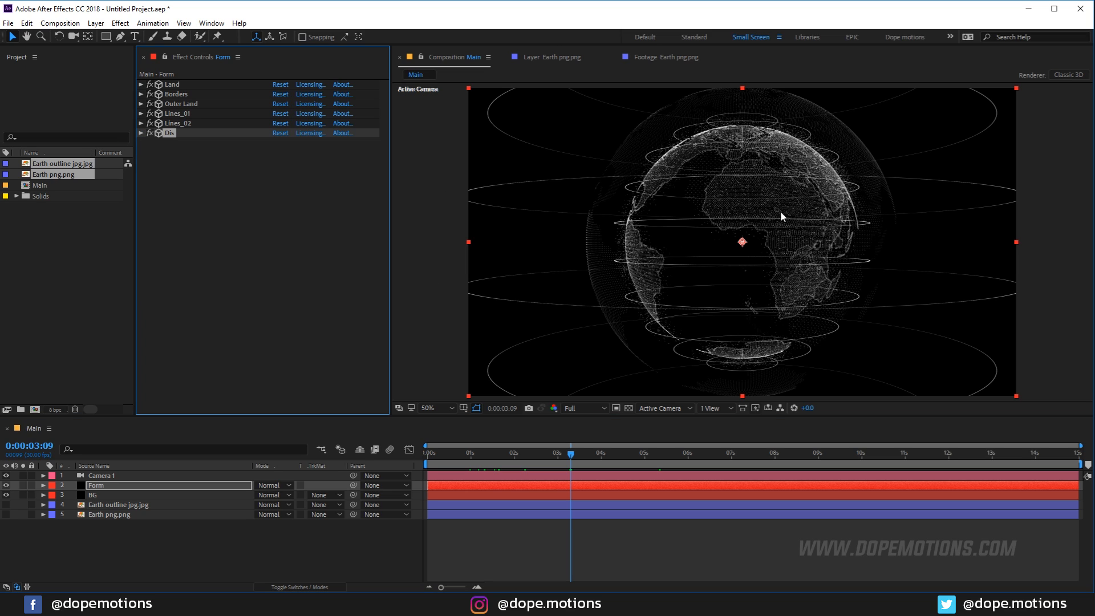
# Create a new composition named Color Map.
pyautogui.click(59, 334)
pyautogui.hotkey('ctrl', 'n')
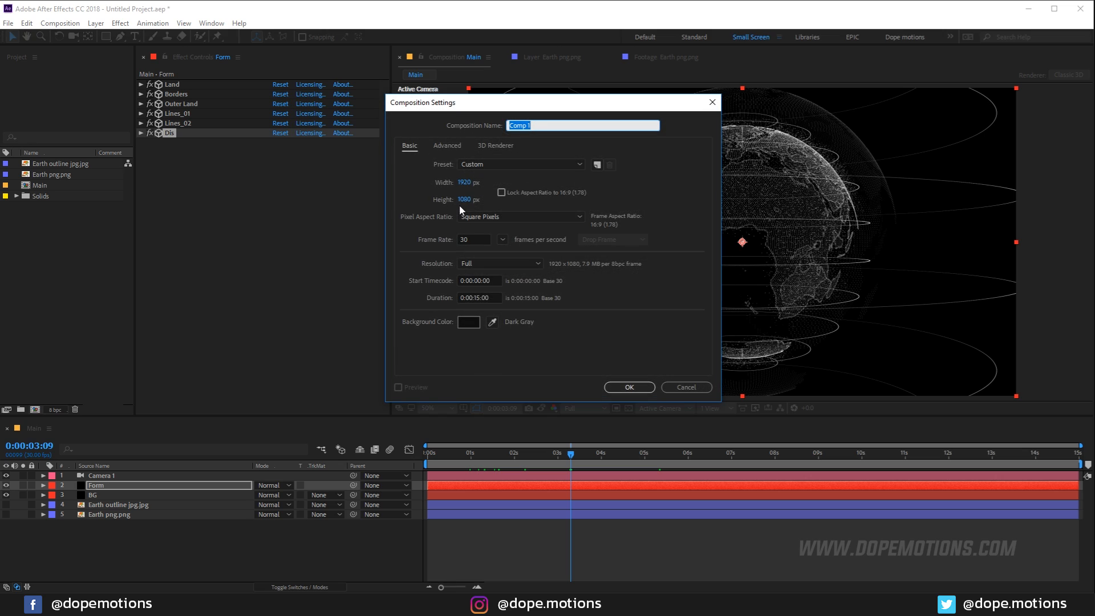
pyautogui.write('Color Map')
pyautogui.click(630, 387)
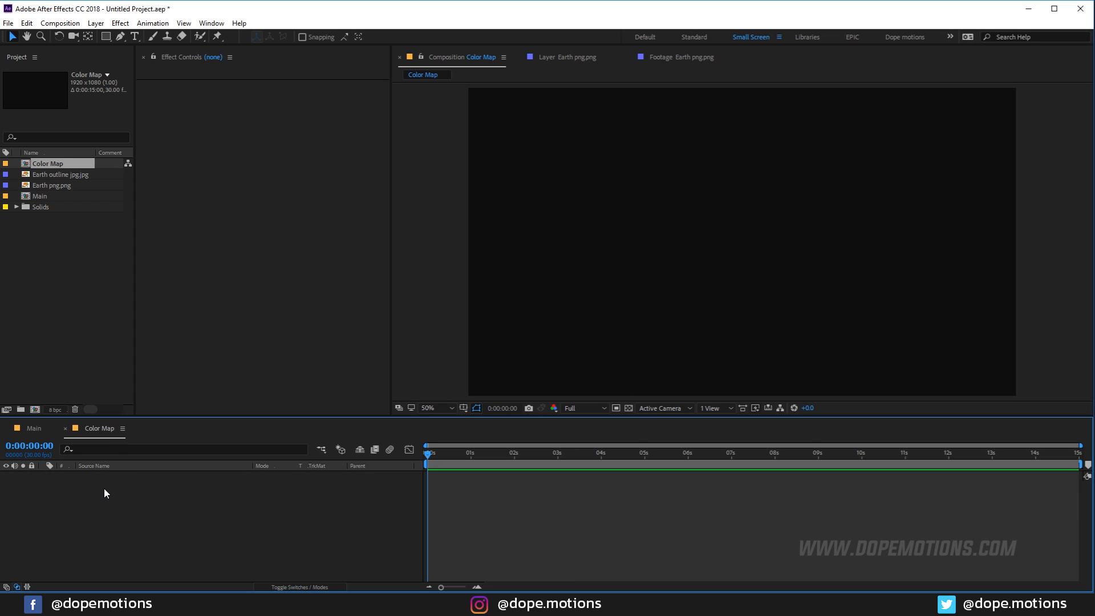
# Add a solid named F to the Color Map composition and apply the Fractal Noise effect to it.
pyautogui.hotkey('ctrl', 'y')
pyautogui.write('F')
pyautogui.click(595, 338)
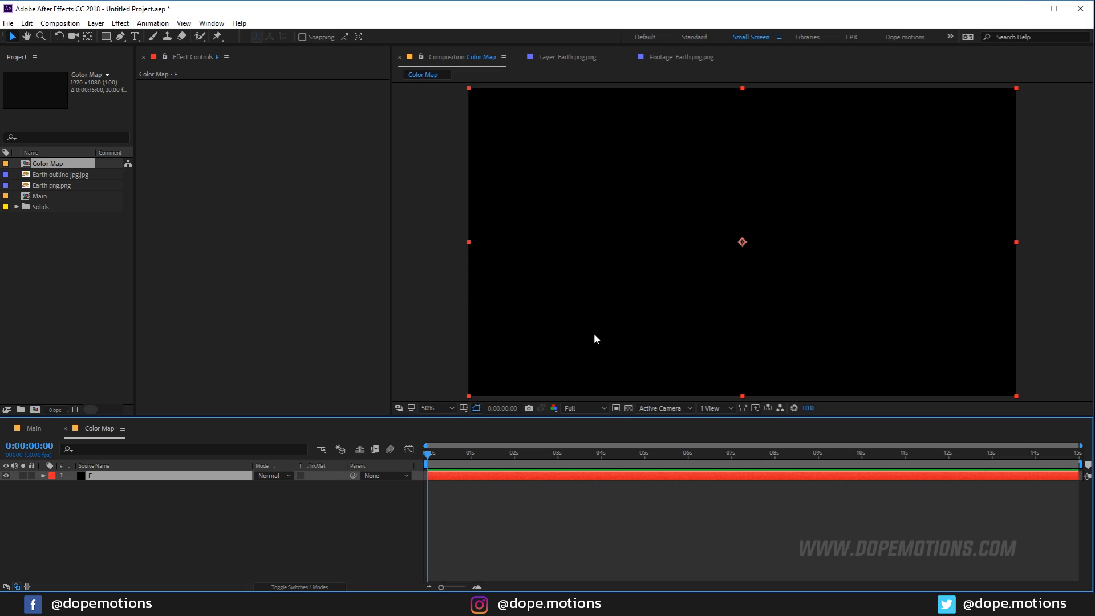
pyautogui.hotkey('ctrl', 'space')
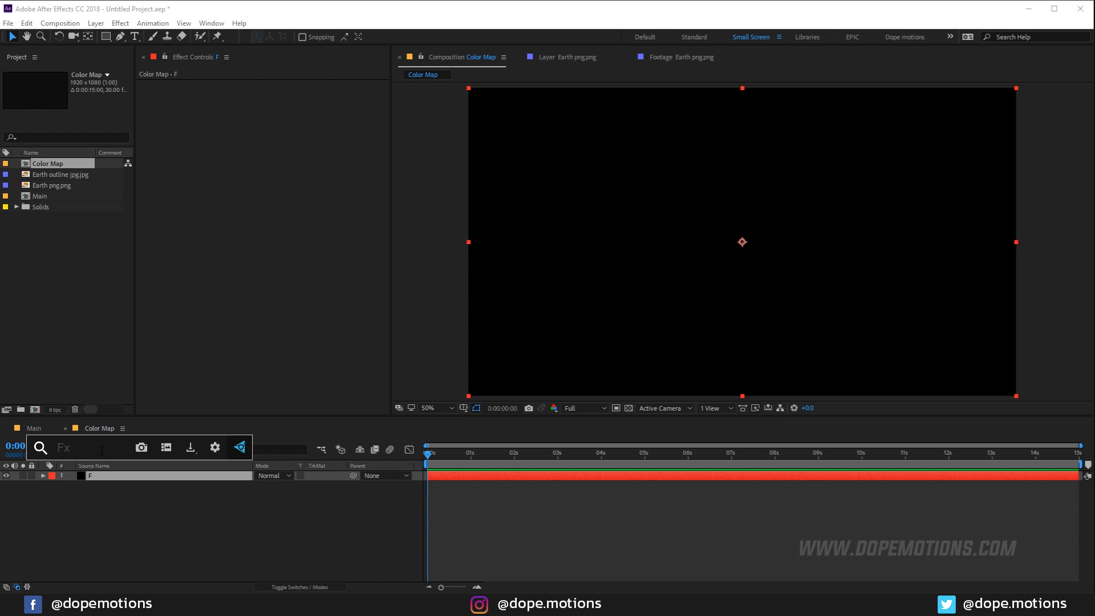
pyautogui.write('frac')
pyautogui.click(91, 495)
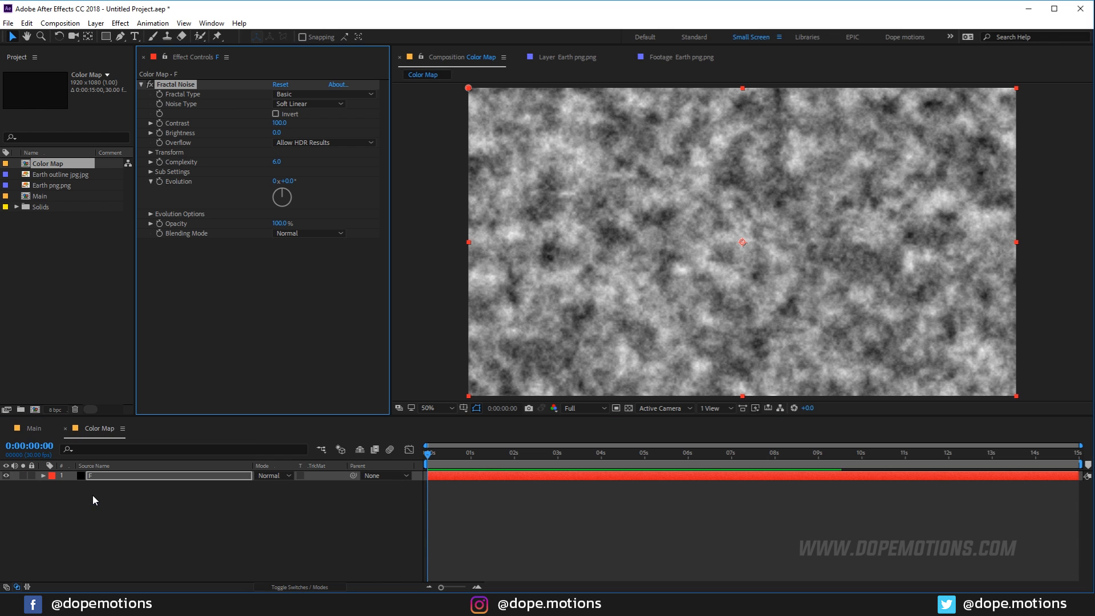
# Set the Fractal Noise Noise Type to Spline, Contrast to 241 and Brightness to 2.
pyautogui.click(300, 103)
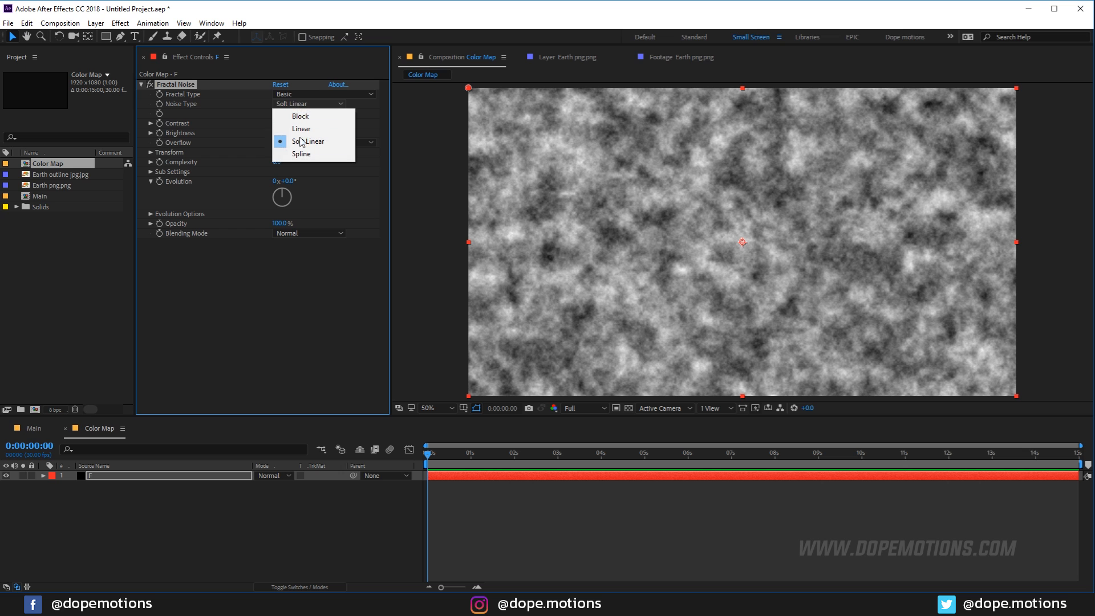
pyautogui.click(299, 154)
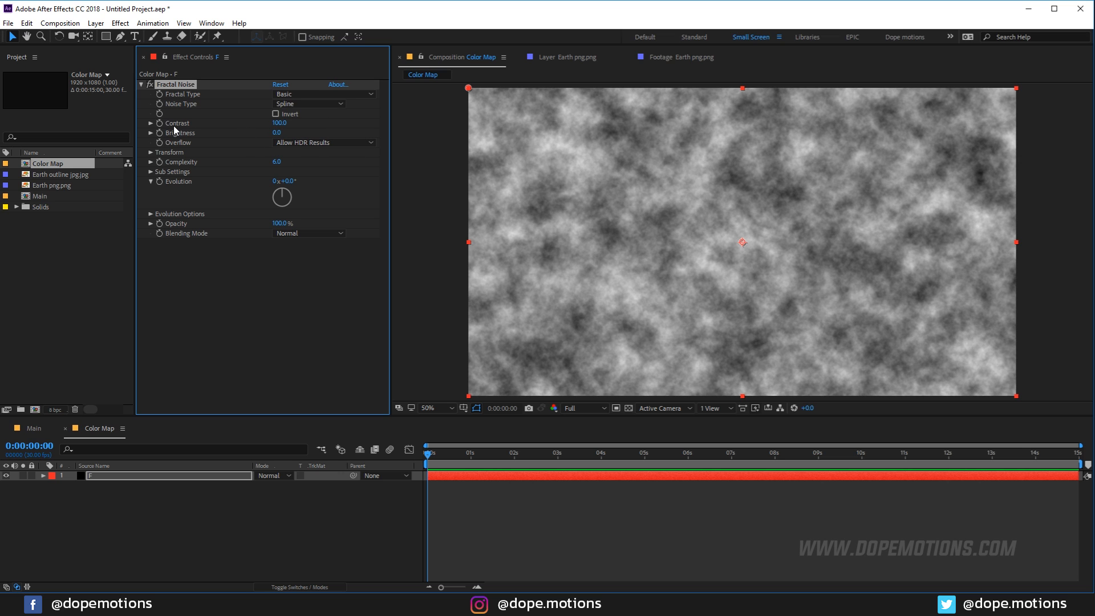
pyautogui.moveTo(276, 123); pyautogui.dragTo(357, 124)
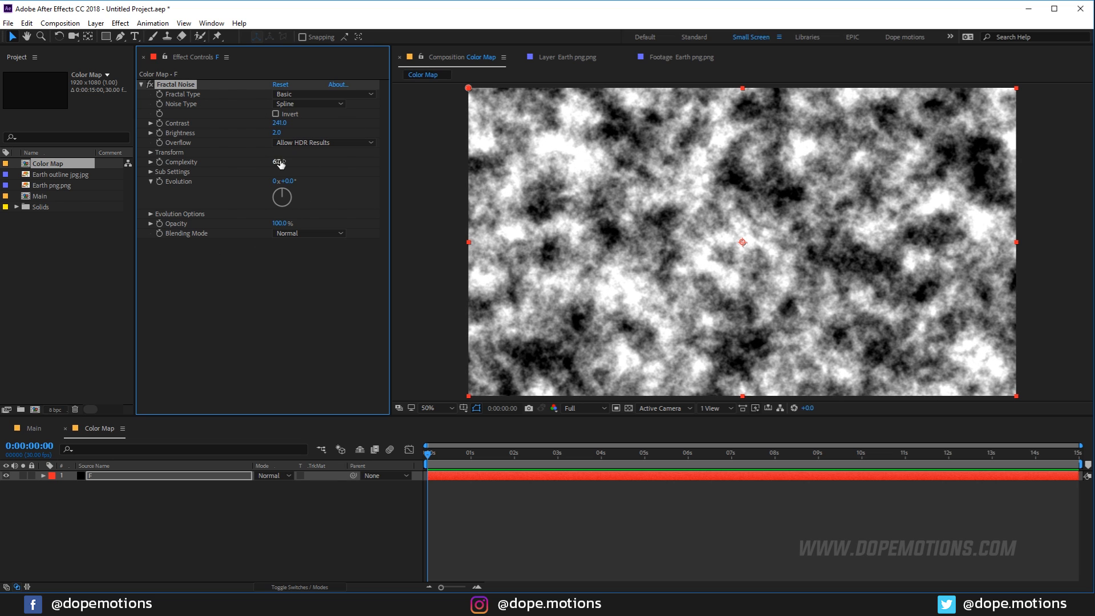
# Apply the Tint effect to the F solid in the Color Map composition.
pyautogui.click(188, 275)
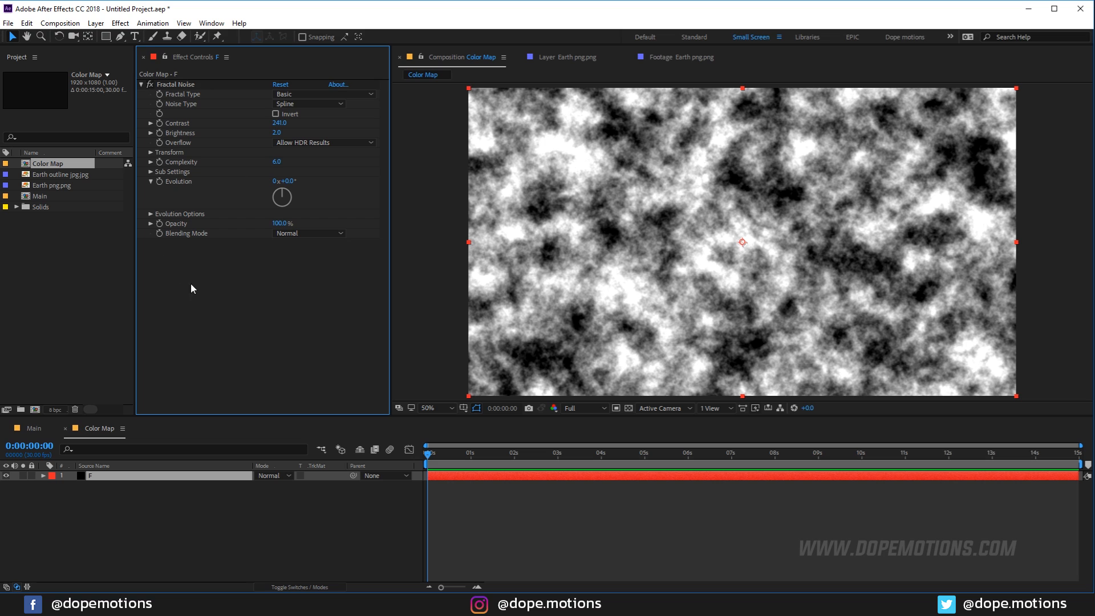
pyautogui.hotkey('ctrl', 'space')
pyautogui.write('tint')
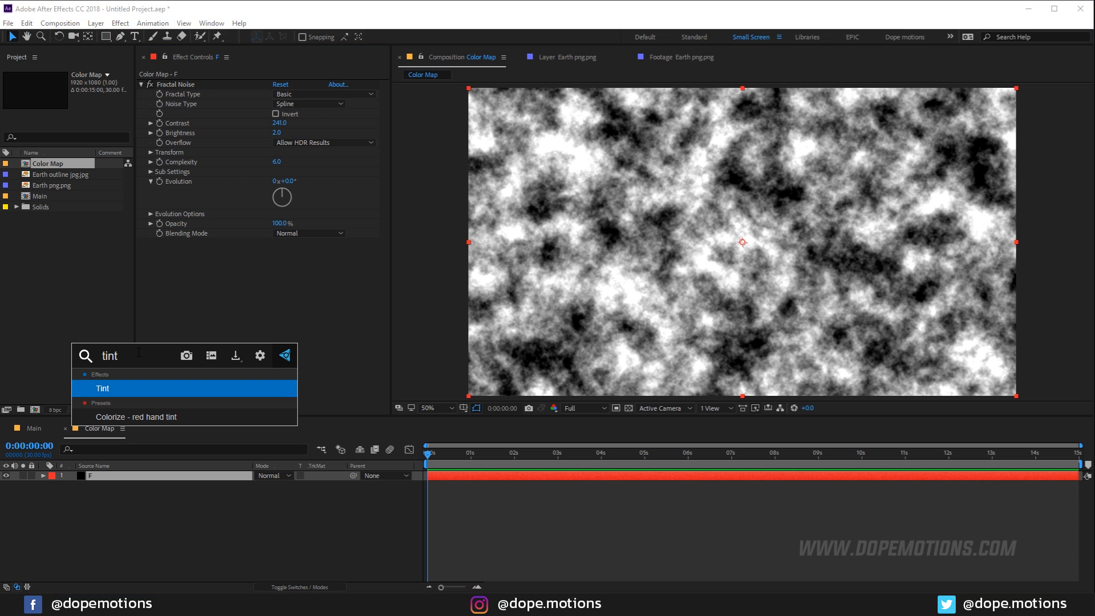
pyautogui.press('Return')
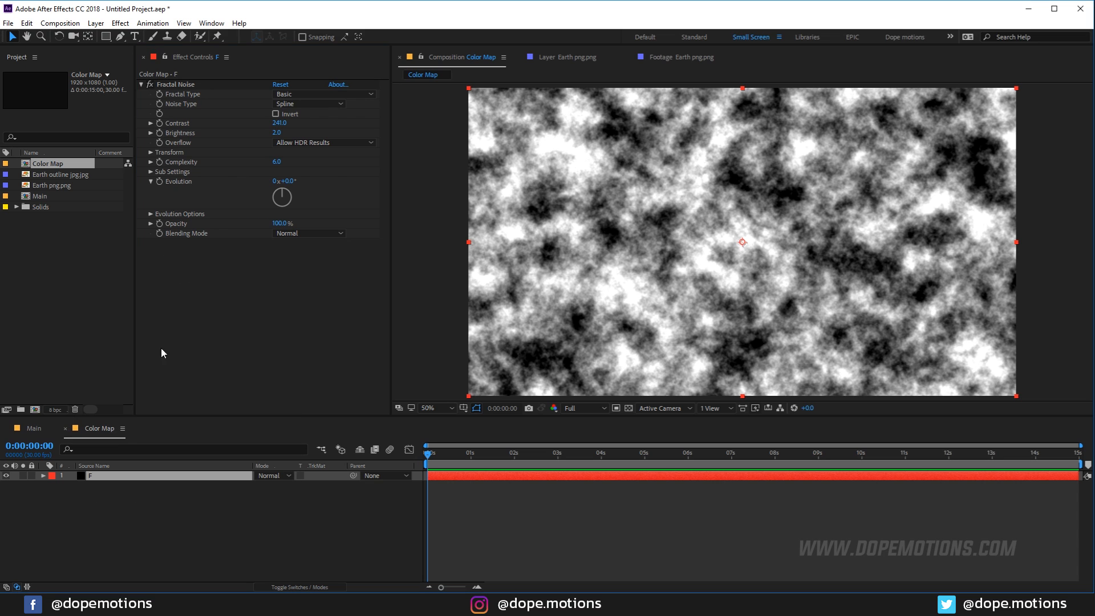
# Try blue 0090FF as the Tint effect's Map Black To colour.
pyautogui.click(280, 254)
pyautogui.click(242, 285)
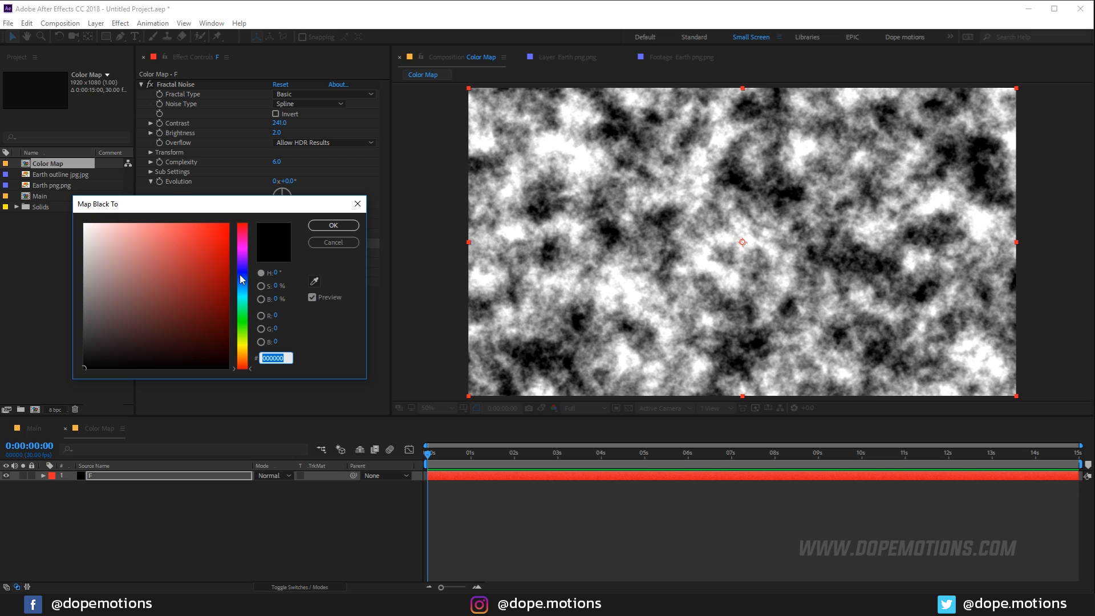
pyautogui.click(228, 225)
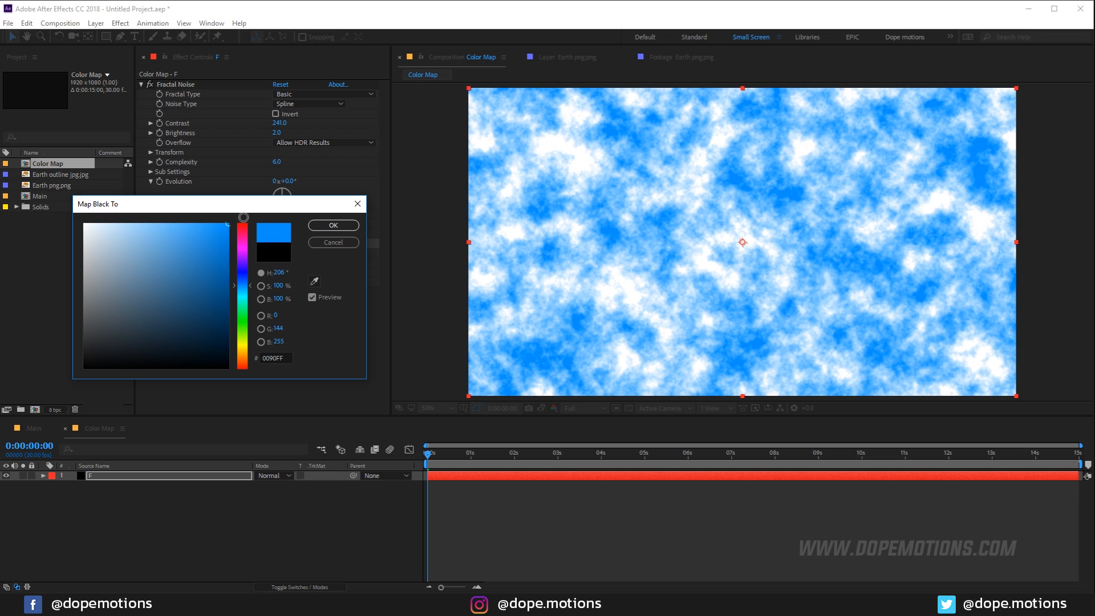
pyautogui.click(334, 225)
pyautogui.click(278, 262)
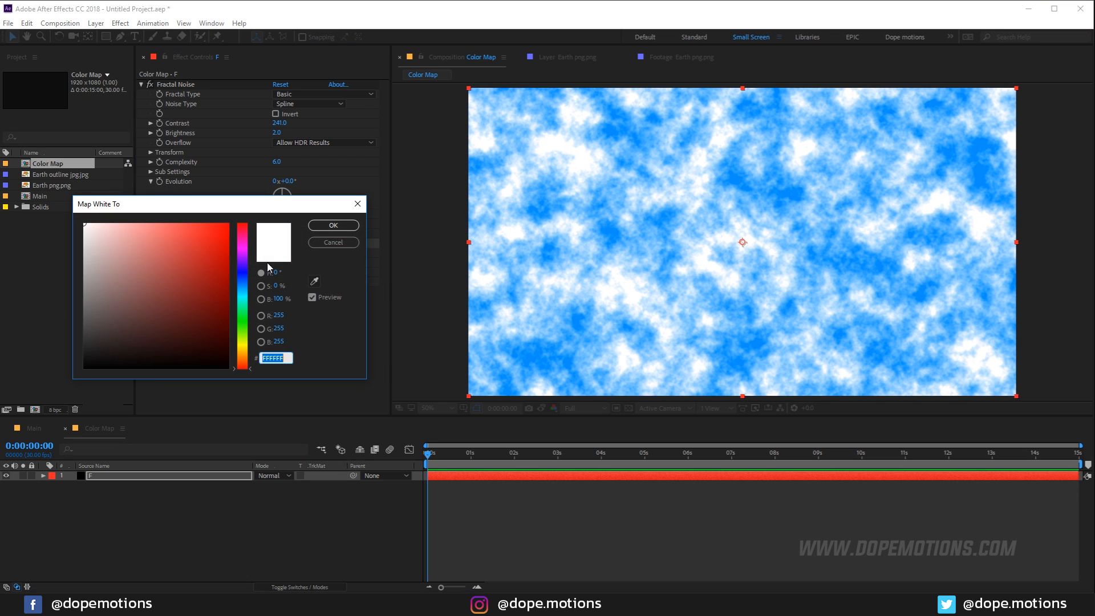
pyautogui.click(331, 242)
# Set the Tint effect's Map Black To colour to orange and Map White To to a deeper, fully saturated red-orange.
pyautogui.click(279, 253)
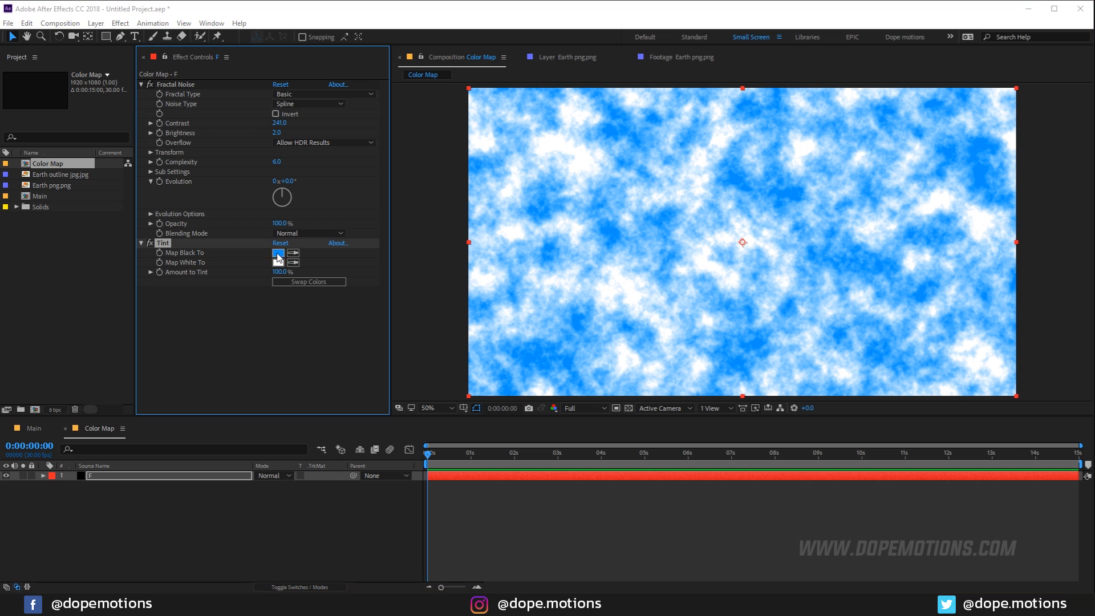
pyautogui.moveTo(251, 339); pyautogui.dragTo(247, 358)
pyautogui.click(333, 226)
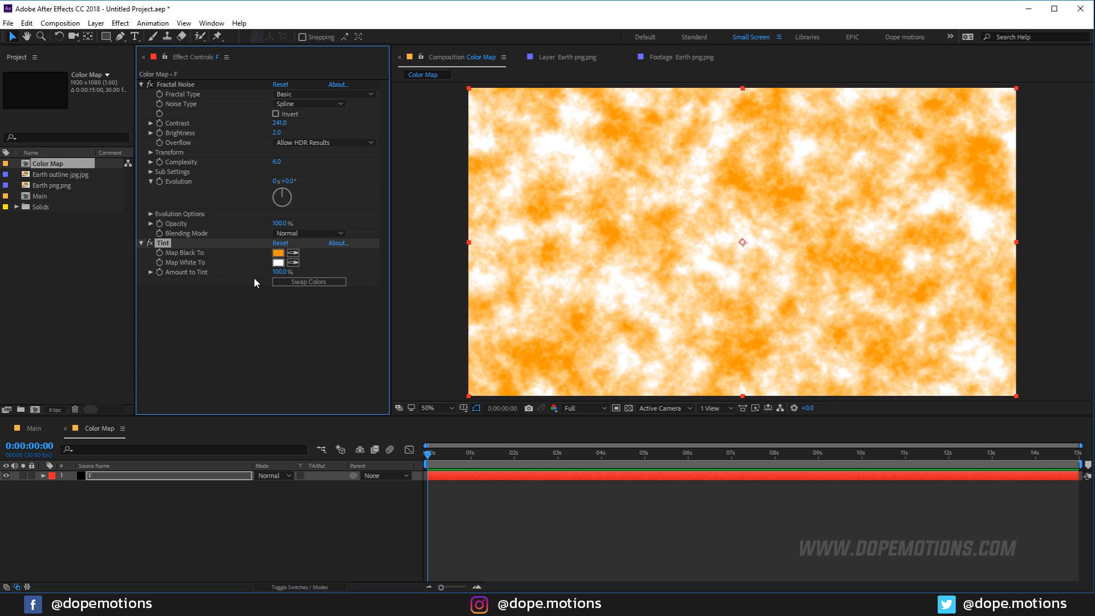
pyautogui.click(279, 262)
pyautogui.moveTo(243, 342); pyautogui.dragTo(245, 358)
pyautogui.moveTo(208, 255); pyautogui.dragTo(251, 202)
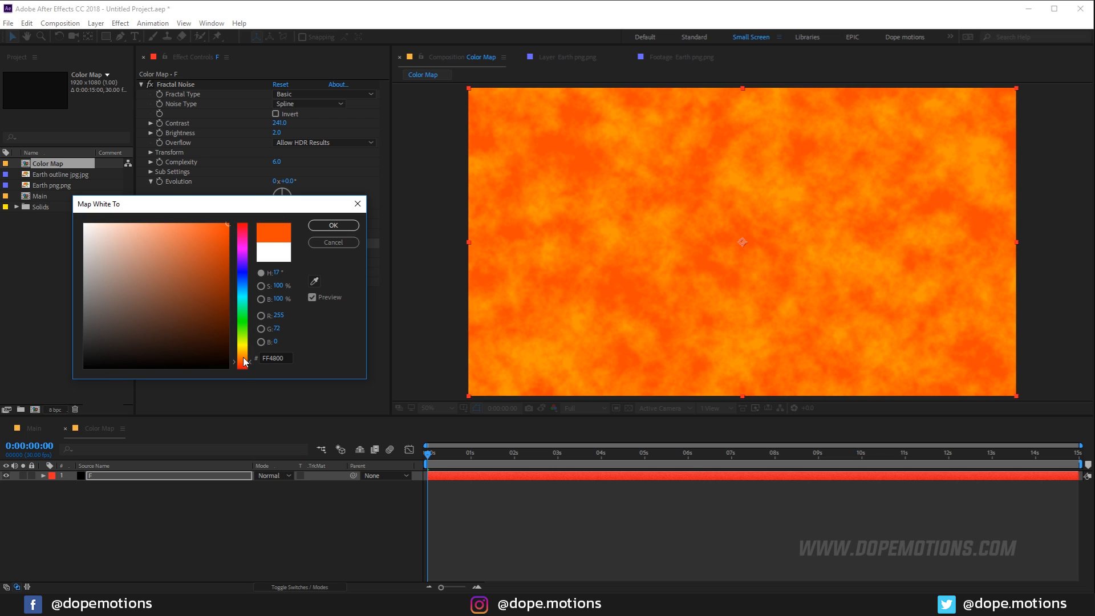
pyautogui.click(334, 226)
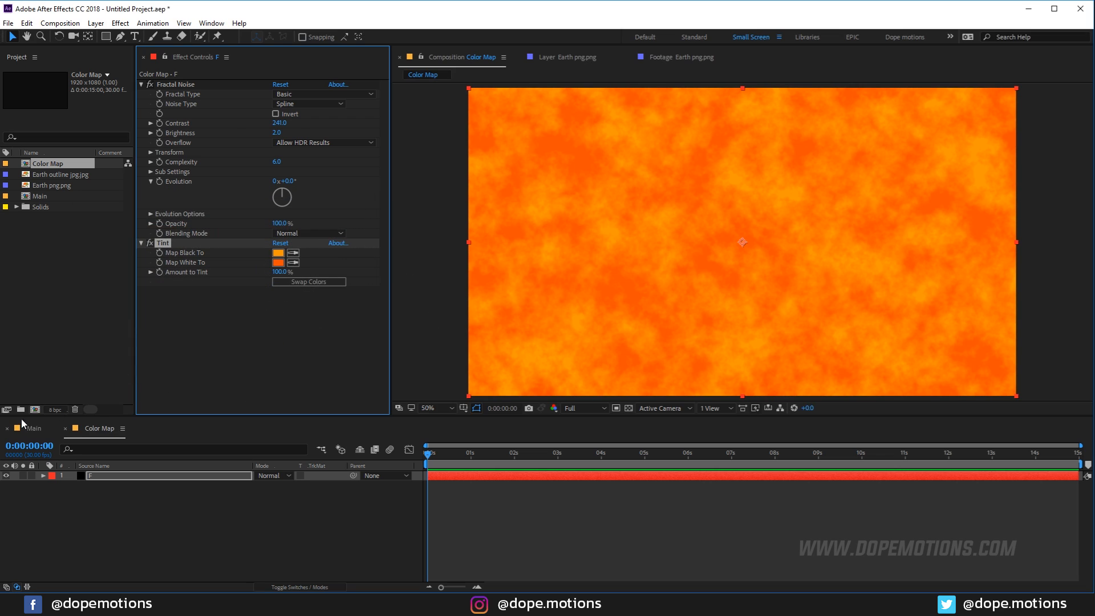
# Add the Color Map composition as the lowest layer of the Main composition and hide it.
pyautogui.click(46, 426)
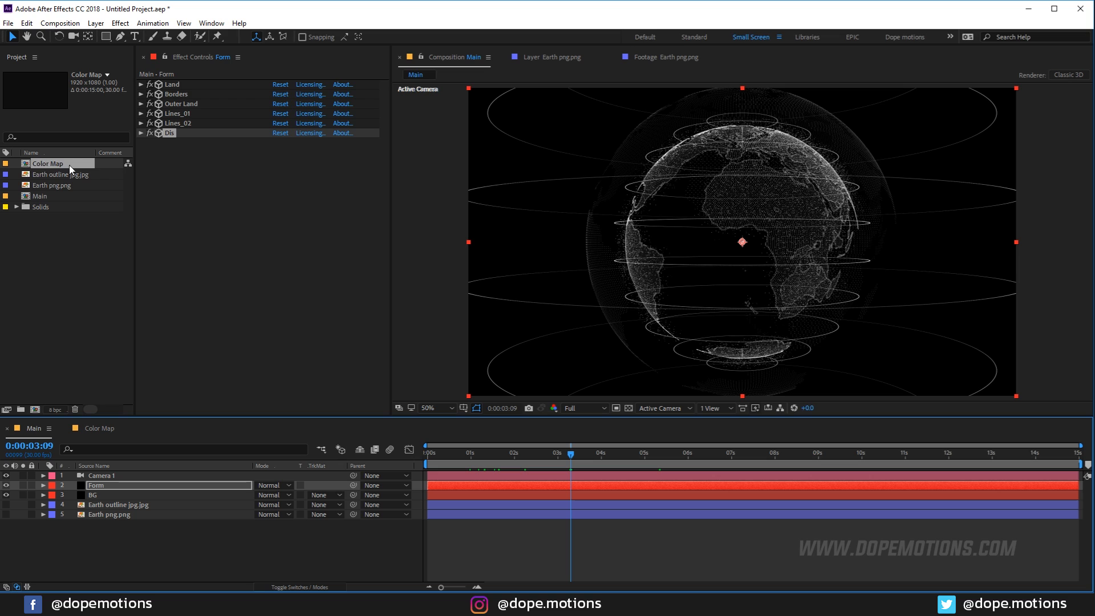
pyautogui.click(33, 259)
pyautogui.moveTo(47, 165); pyautogui.dragTo(79, 518)
pyautogui.click(6, 524)
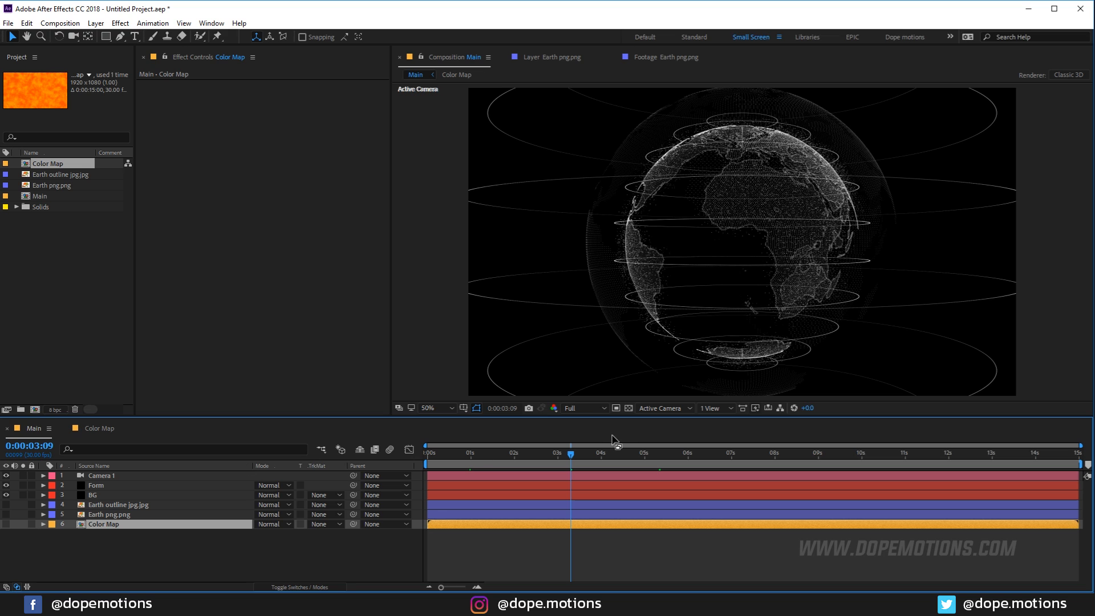
# Assign the Color Map layer to the Land effect's Color and Alpha layer map on the Form layer and check the globe's colouring.
pyautogui.click(104, 488)
pyautogui.rightClick(292, 310)
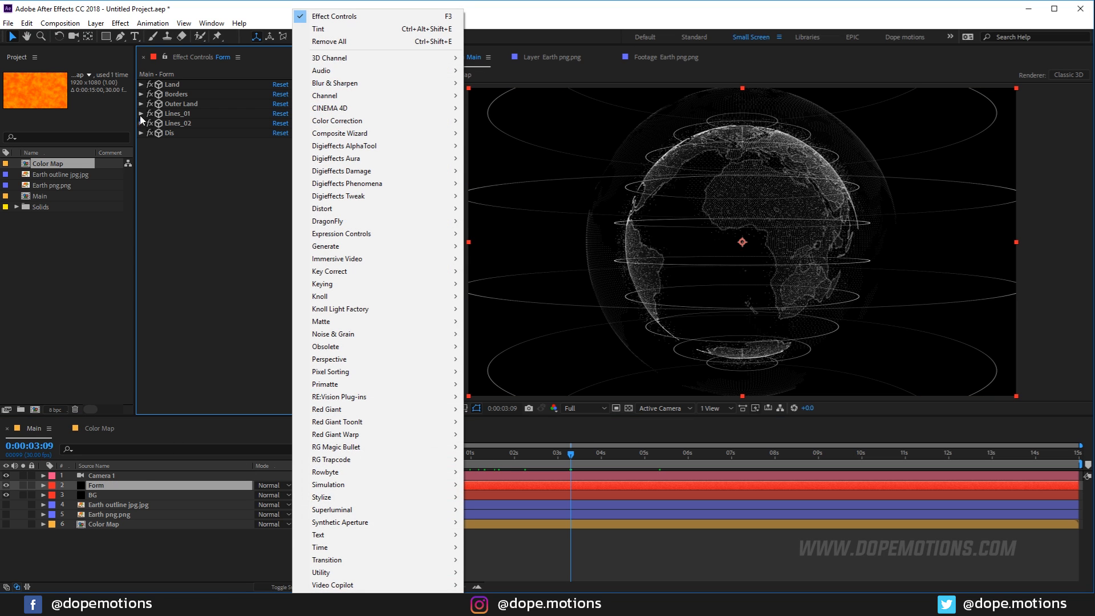
pyautogui.click(140, 84)
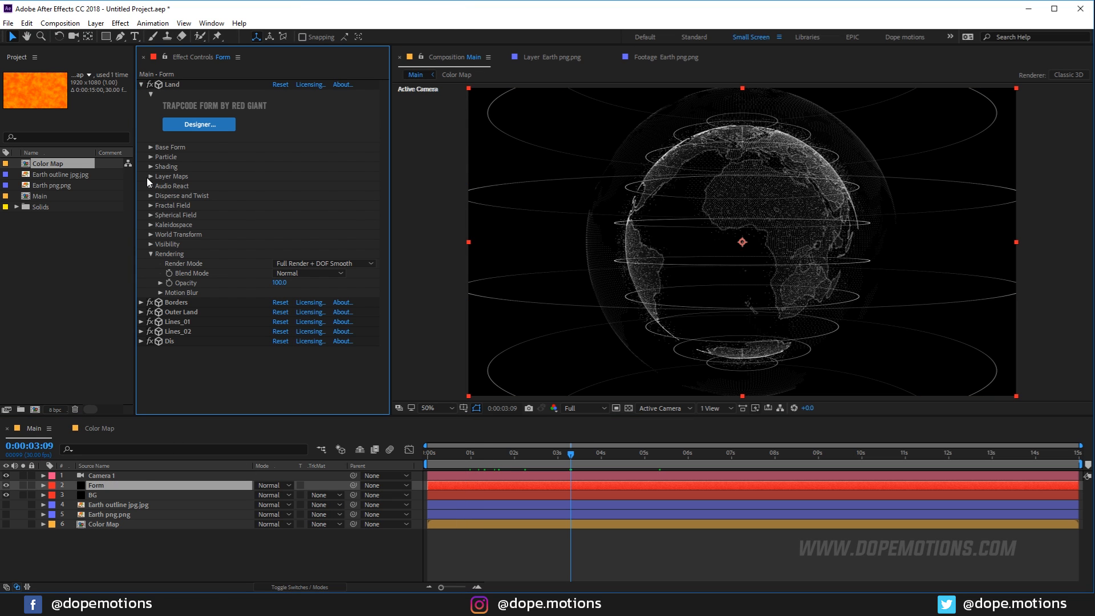
pyautogui.click(150, 176)
pyautogui.click(161, 186)
pyautogui.click(299, 196)
pyautogui.click(311, 275)
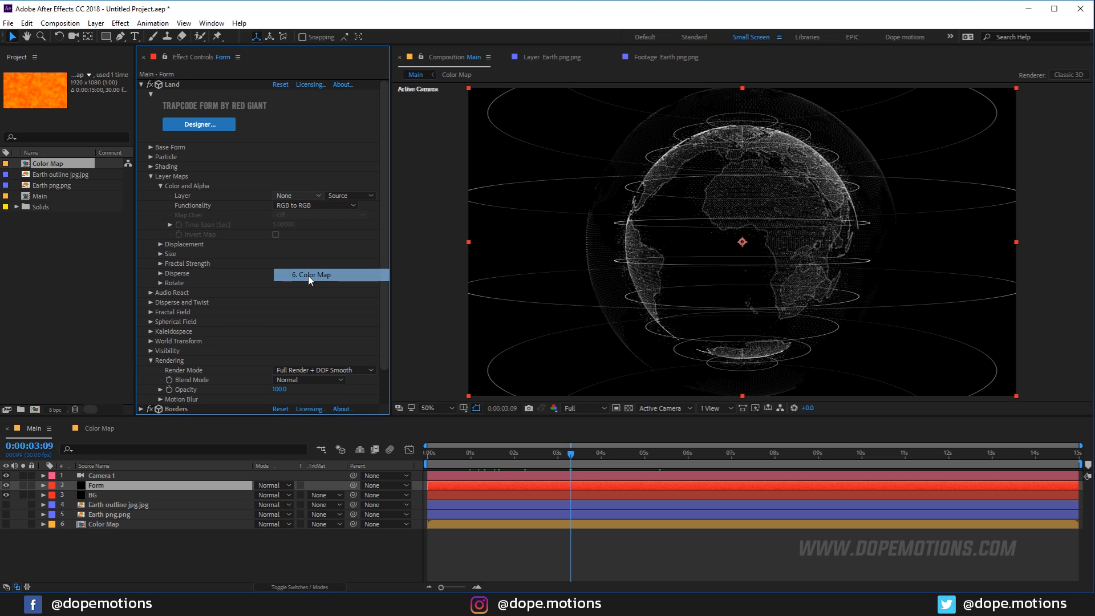
pyautogui.scroll(2, 744, 224)
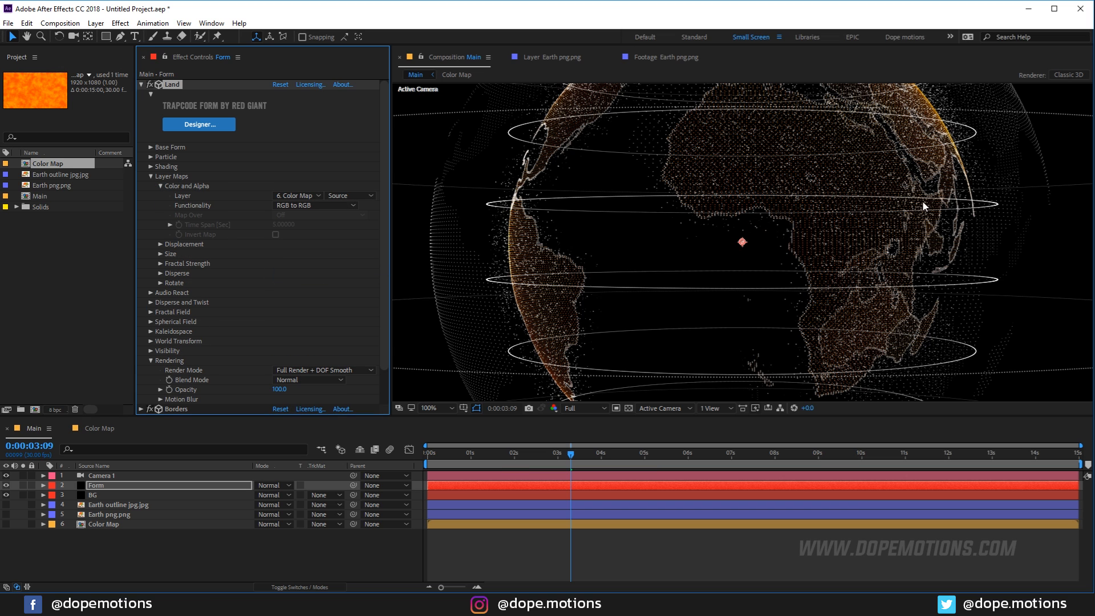
pyautogui.click(152, 175)
pyautogui.click(141, 85)
pyautogui.scroll(-2, 680, 257)
pyautogui.scroll(2, 680, 255)
pyautogui.scroll(-2, 666, 238)
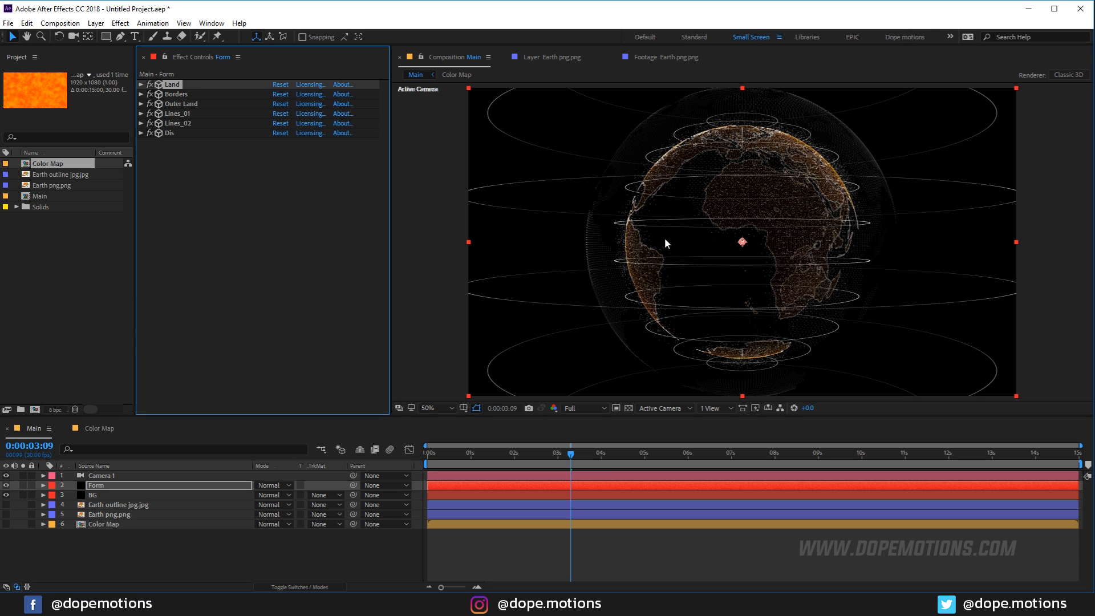
# Assign the Color Map layer to the Outer Land effect's Color and Alpha layer map.
pyautogui.click(141, 105)
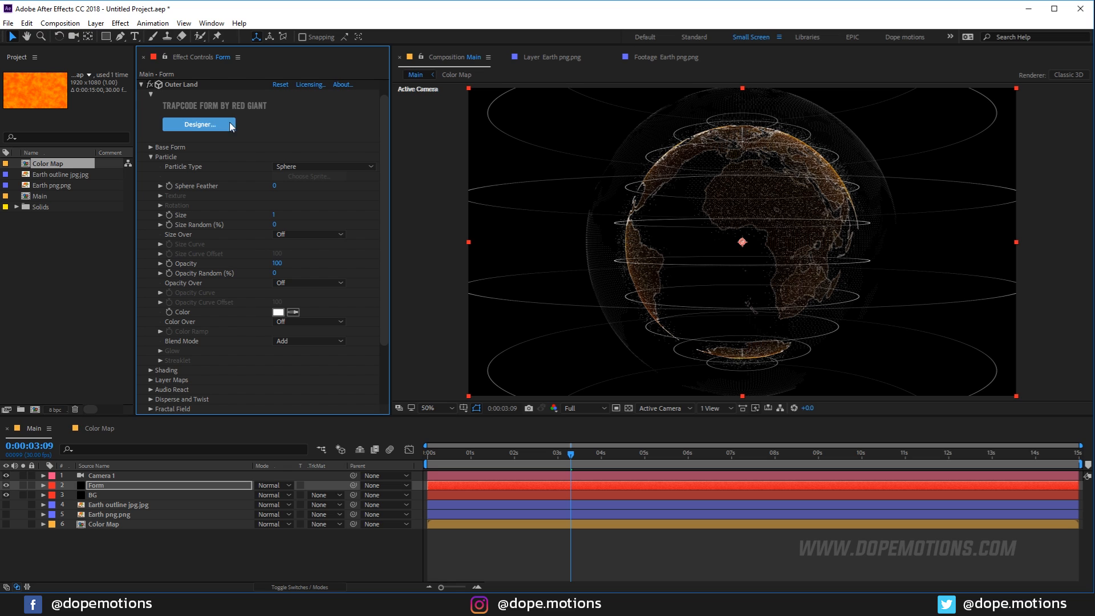
pyautogui.click(150, 157)
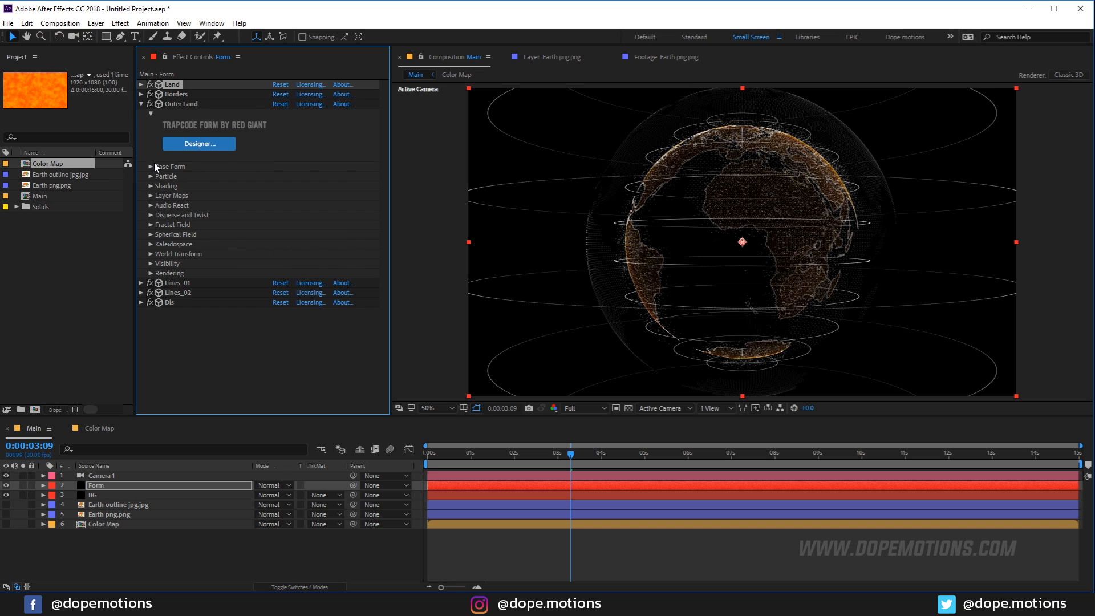
pyautogui.click(148, 198)
pyautogui.click(161, 223)
pyautogui.click(160, 206)
pyautogui.click(298, 215)
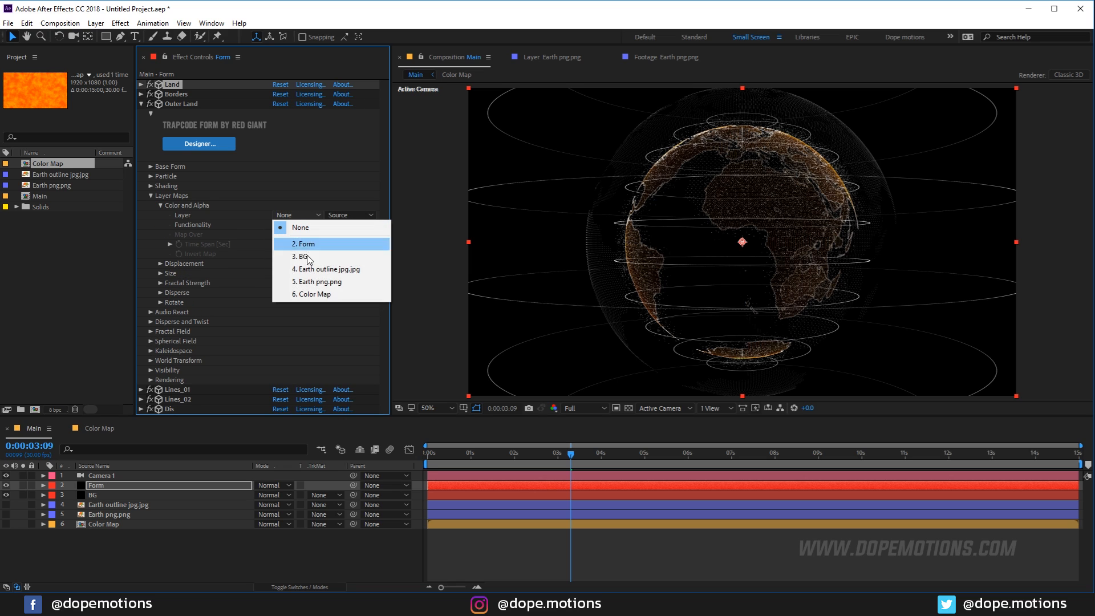
pyautogui.click(306, 294)
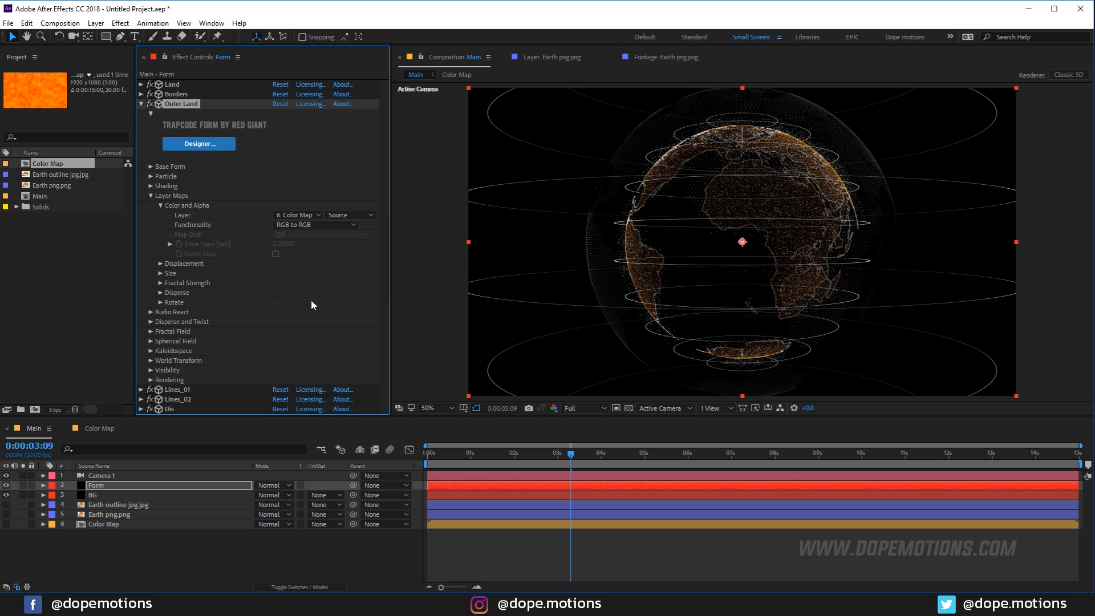
pyautogui.click(150, 196)
pyautogui.click(141, 105)
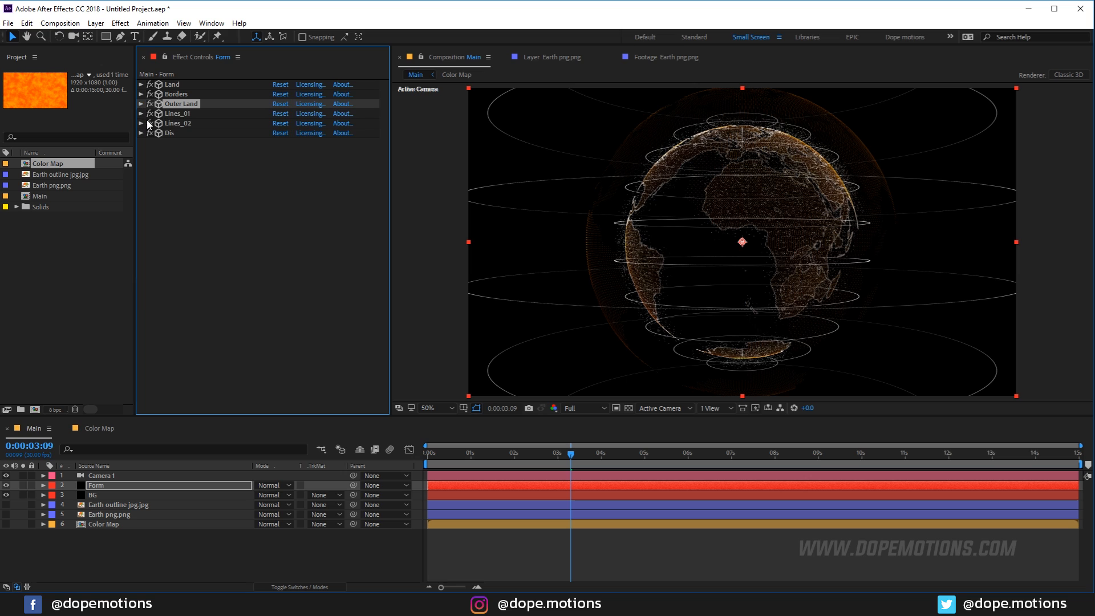
# Use the Color Map layer for the Color and Alpha layer map of the Lines_01 effect.
pyautogui.click(142, 114)
pyautogui.click(150, 175)
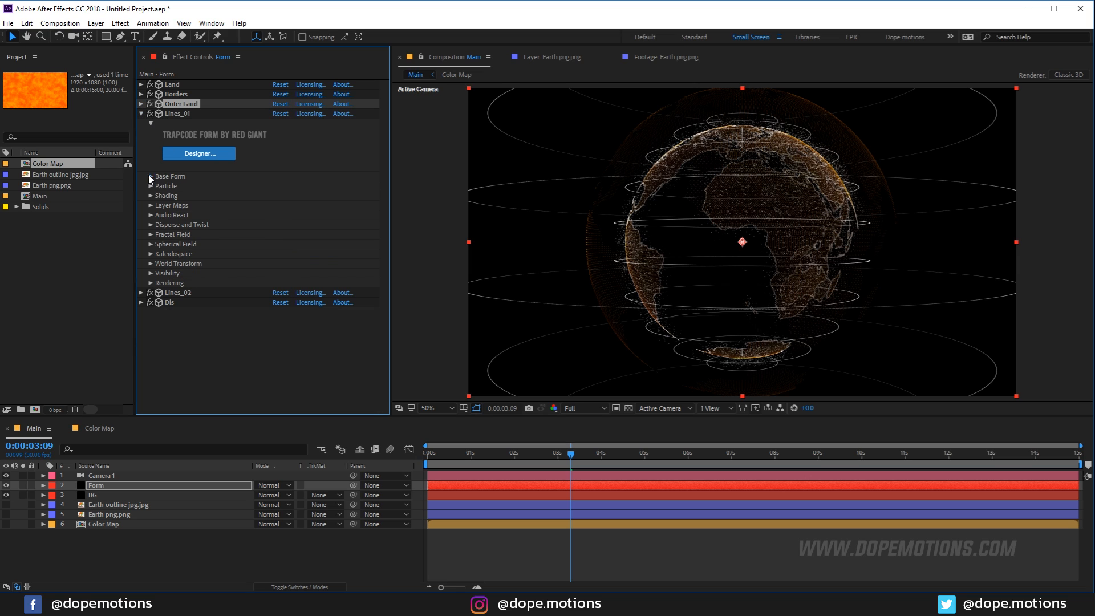
pyautogui.click(151, 206)
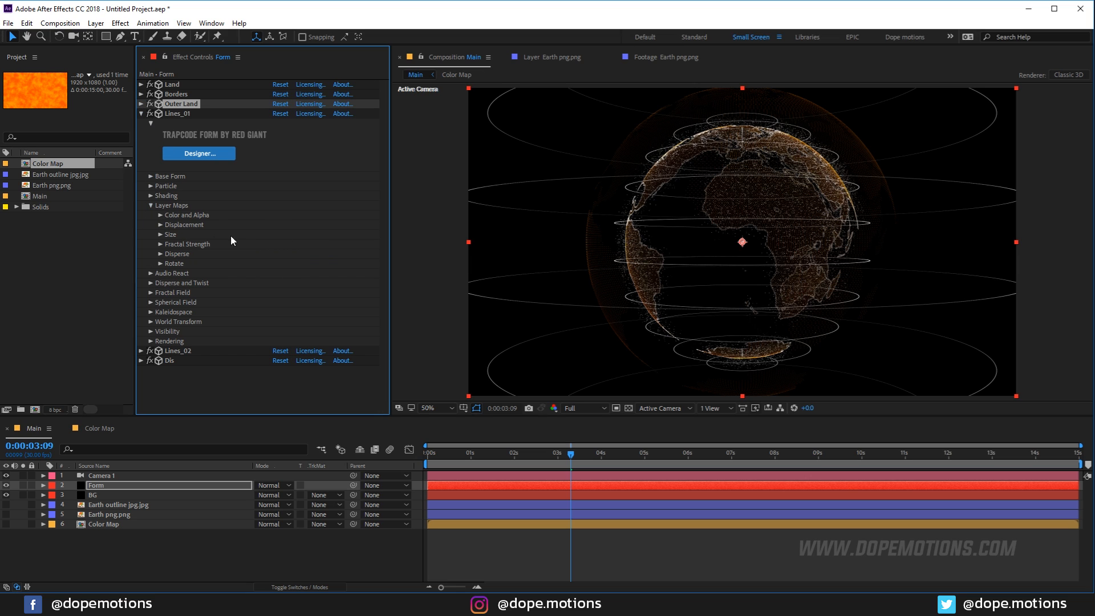
pyautogui.click(159, 215)
pyautogui.click(298, 225)
pyautogui.click(303, 304)
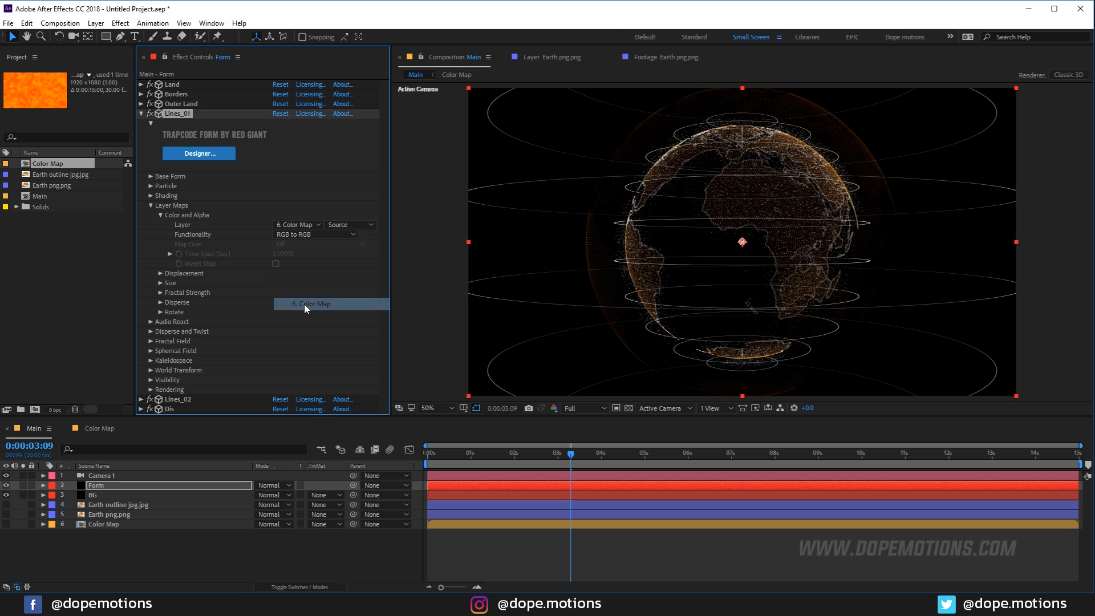
pyautogui.click(151, 205)
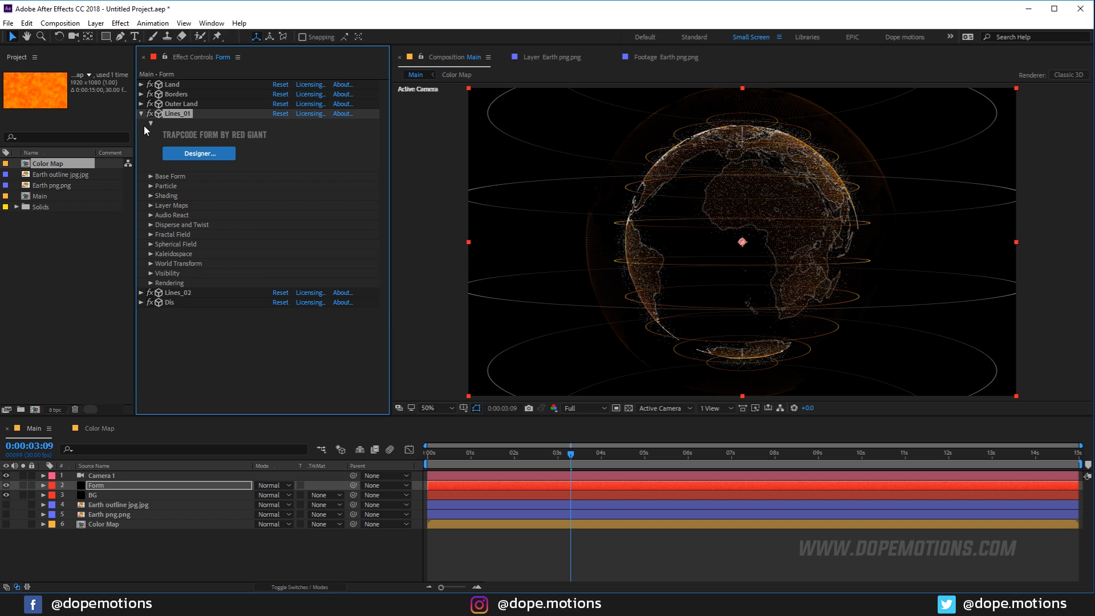
pyautogui.click(141, 113)
# Set the Lines_02 effect's Color and Alpha layer map to the Color Map layer.
pyautogui.click(141, 123)
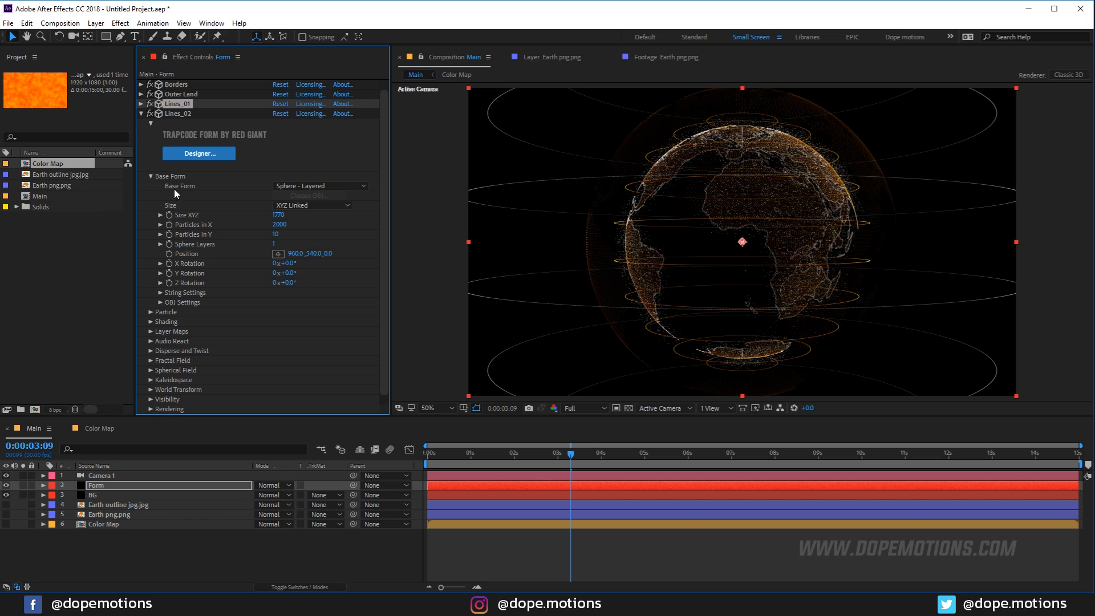
pyautogui.click(149, 177)
pyautogui.click(149, 215)
pyautogui.click(160, 224)
pyautogui.click(298, 235)
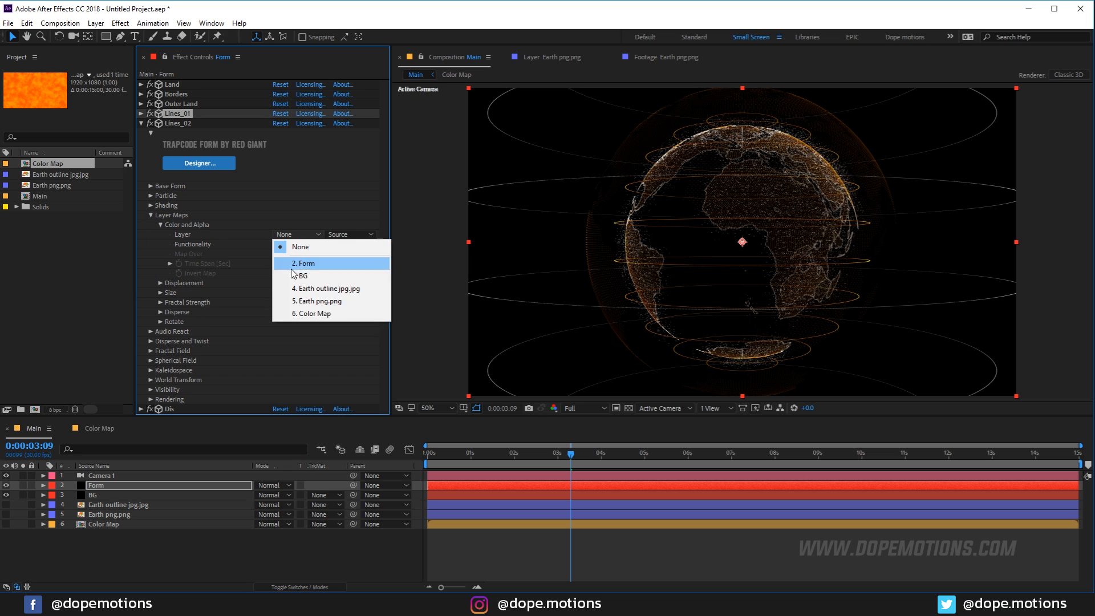
pyautogui.click(303, 313)
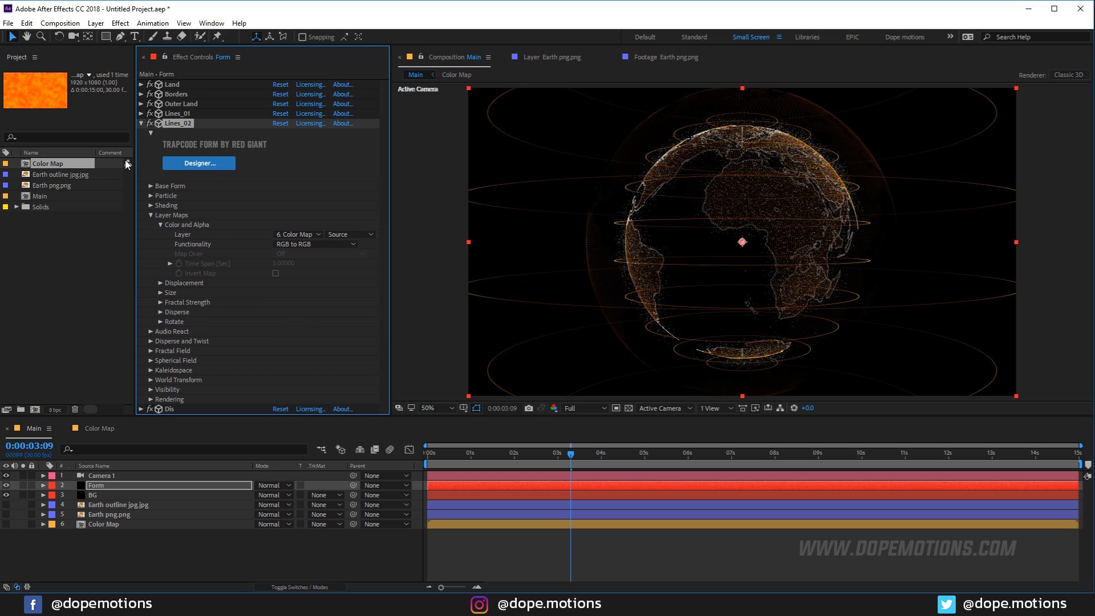
pyautogui.click(152, 216)
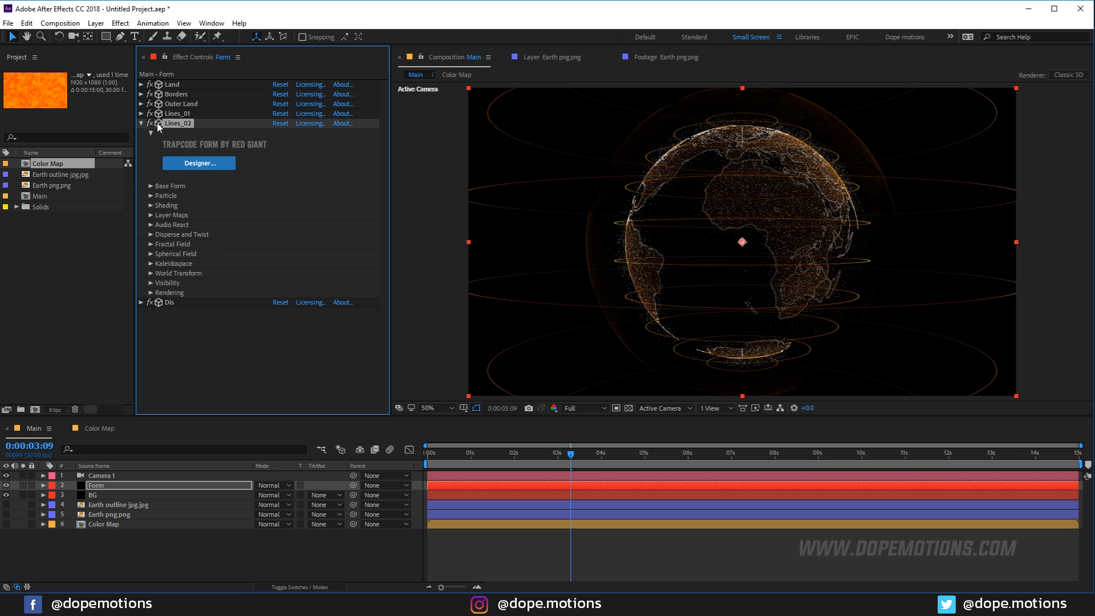
pyautogui.click(141, 123)
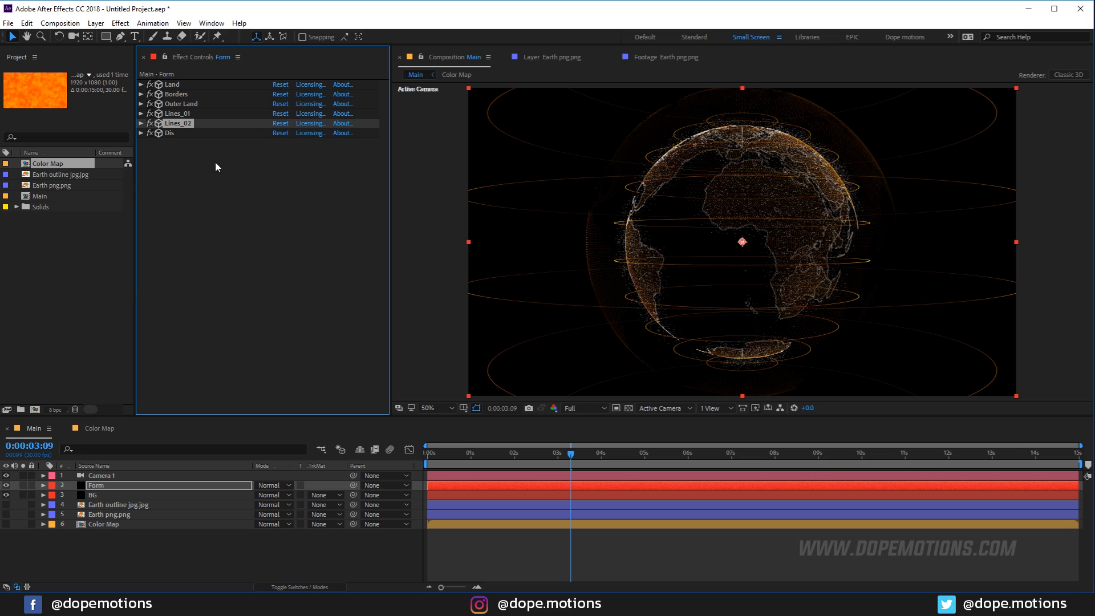
# Set the Dis effect's Color and Alpha layer map to the Color Map layer.
pyautogui.click(142, 134)
pyautogui.click(150, 224)
pyautogui.click(294, 245)
pyautogui.click(300, 326)
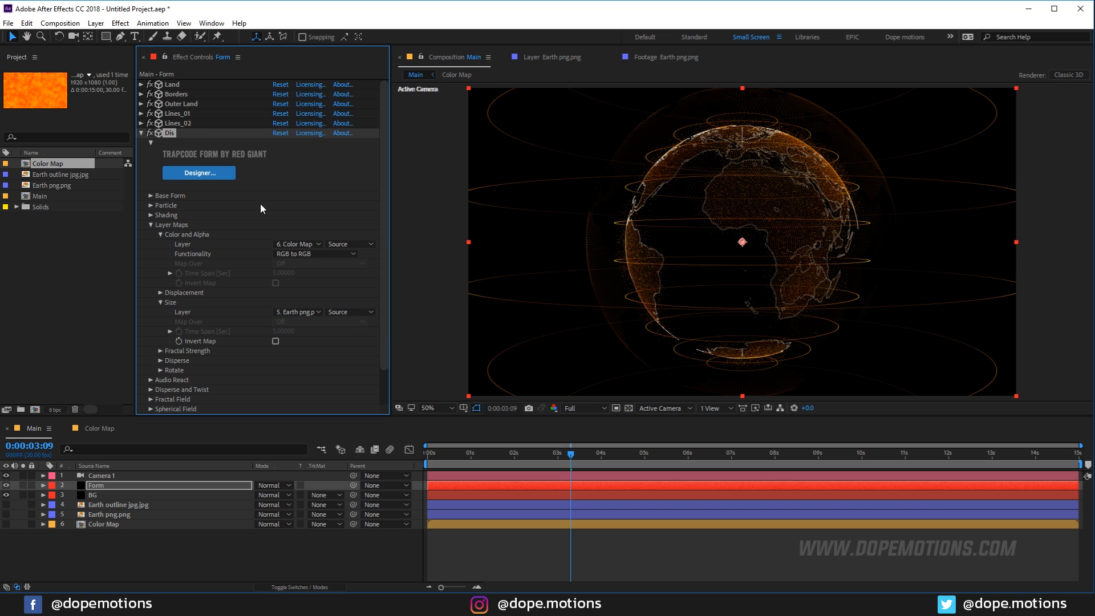
pyautogui.click(150, 225)
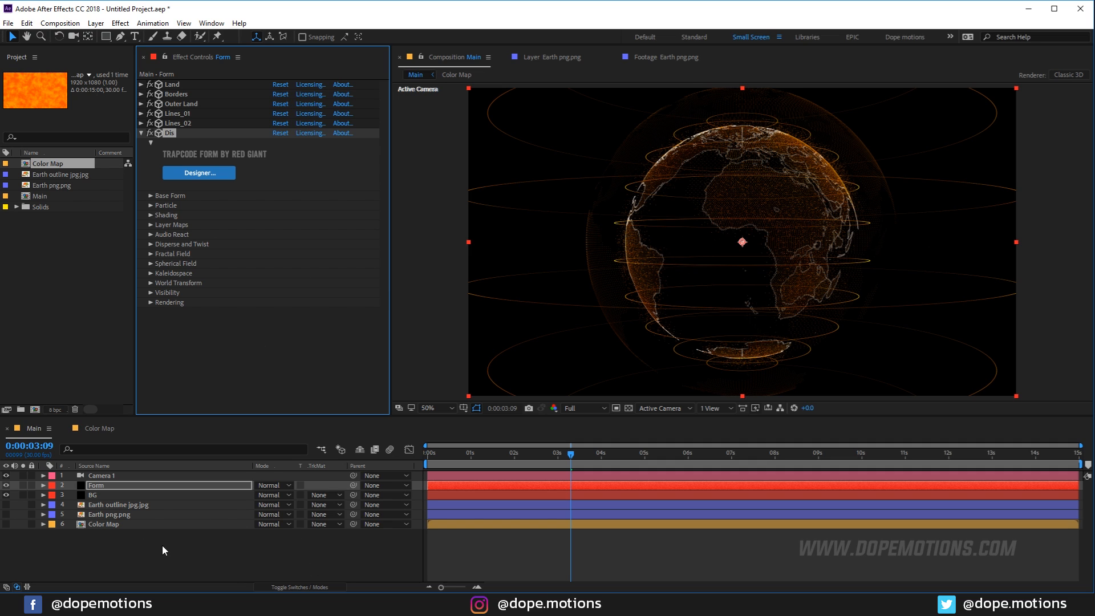
# Apply the standard Glow effect to the Form layer and collapse the Dis effect so that the Glow settings are shown.
pyautogui.click(167, 561)
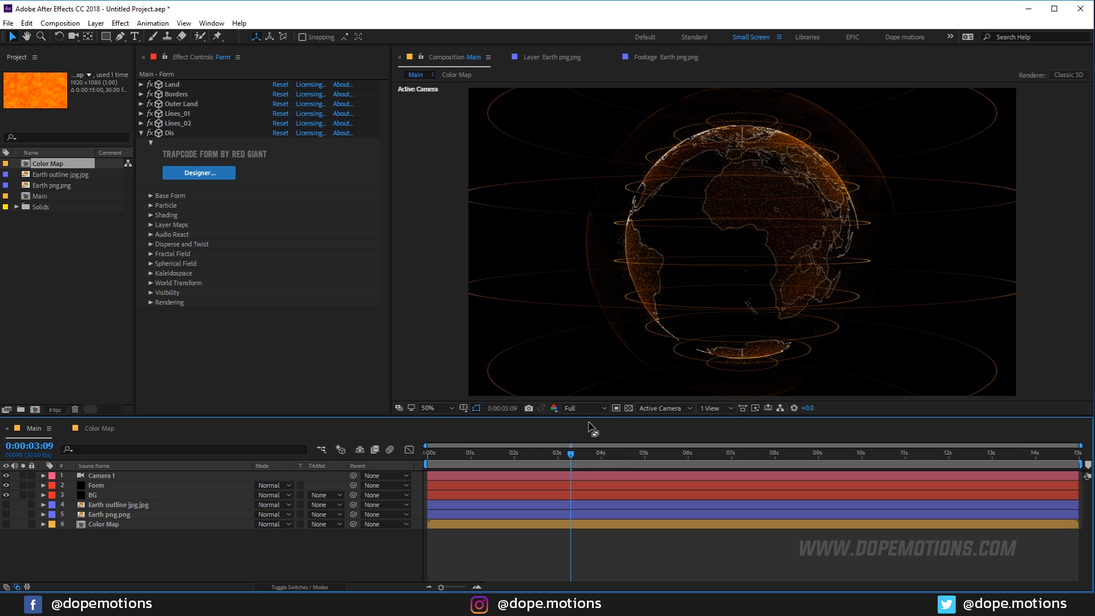
pyautogui.click(96, 486)
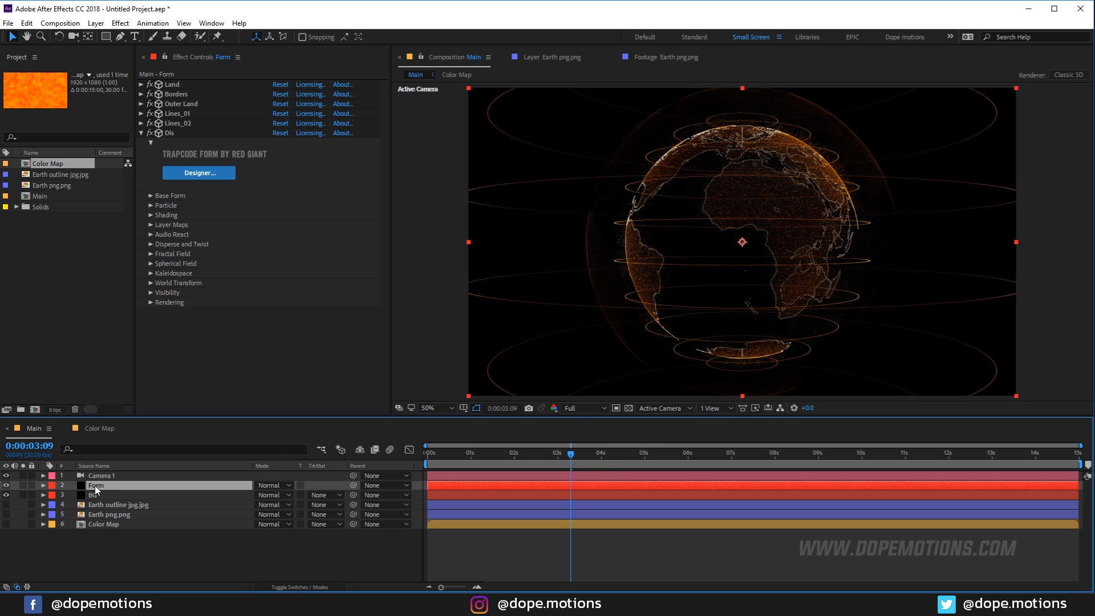
pyautogui.hotkey('ctrl', 'space')
pyautogui.write('glo')
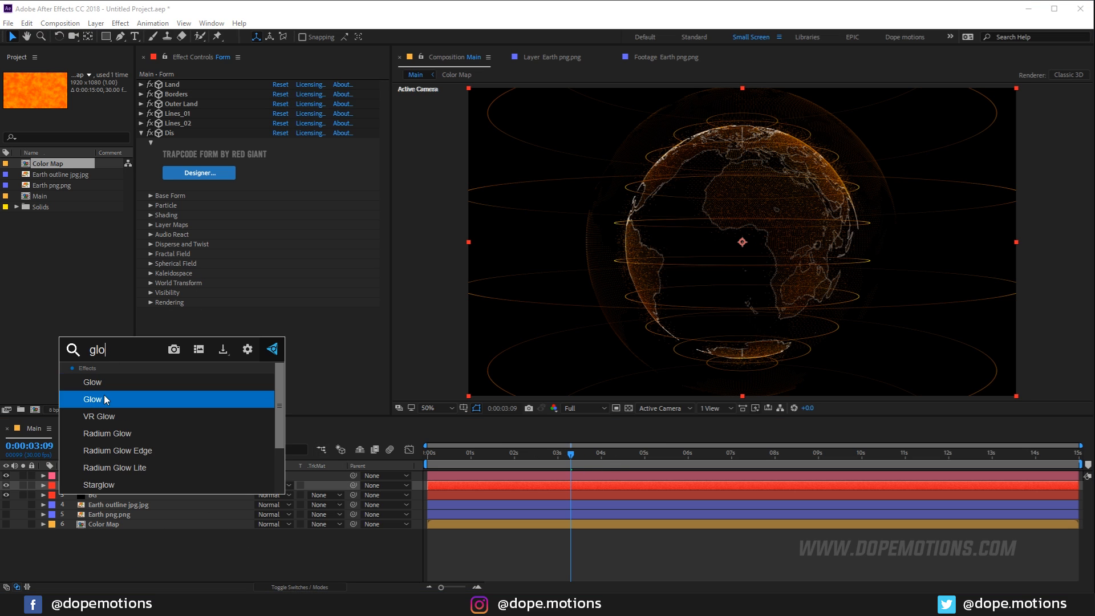
pyautogui.click(104, 395)
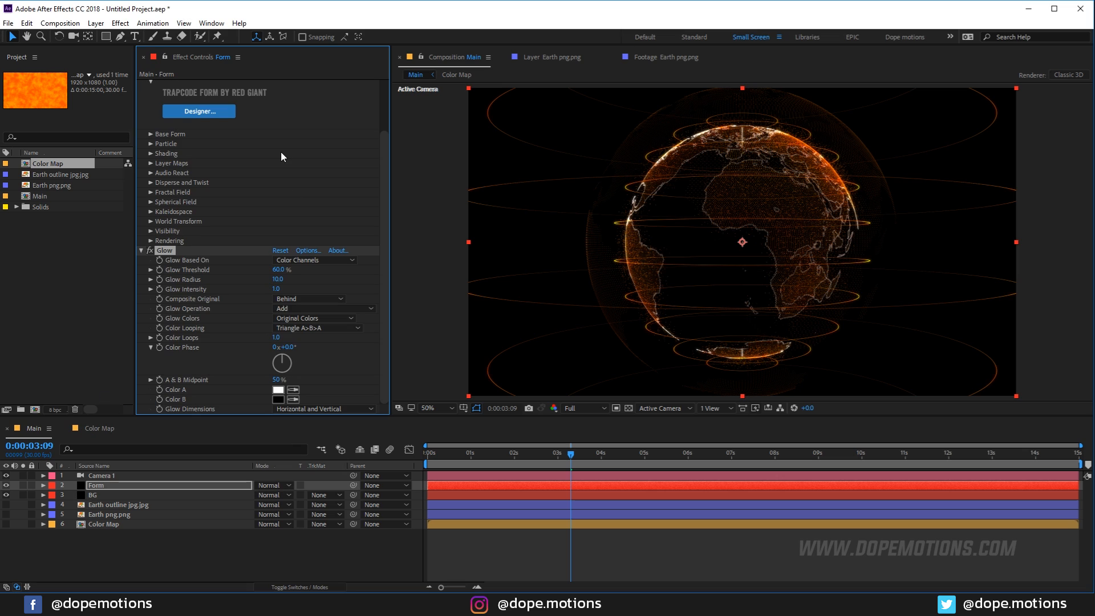
pyautogui.keyDown('ctrl'); pyautogui.click(141, 250); pyautogui.keyUp('ctrl')
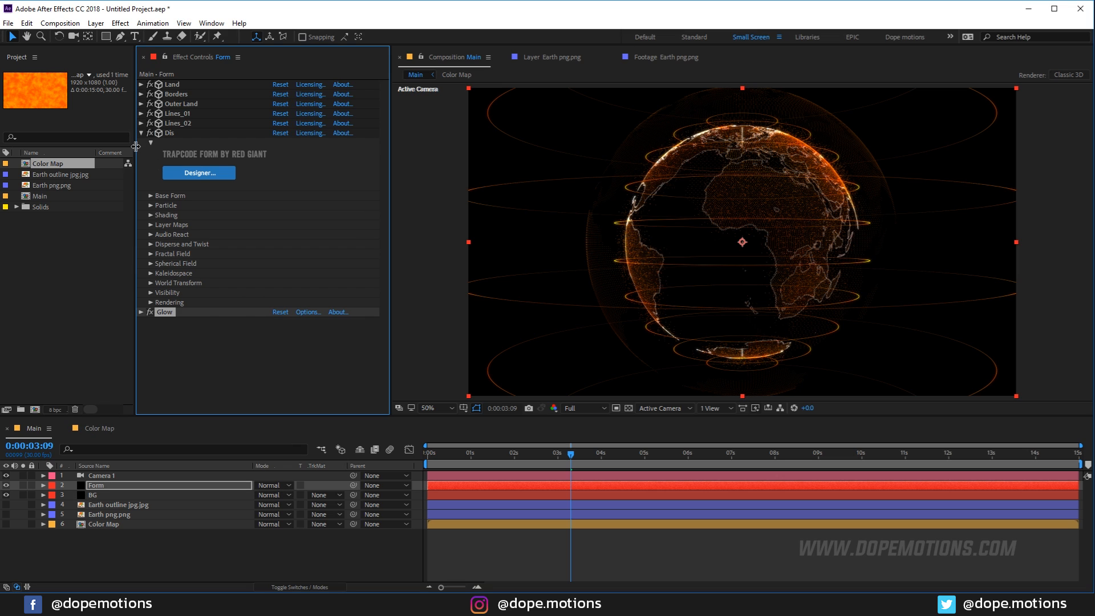
pyautogui.click(140, 143)
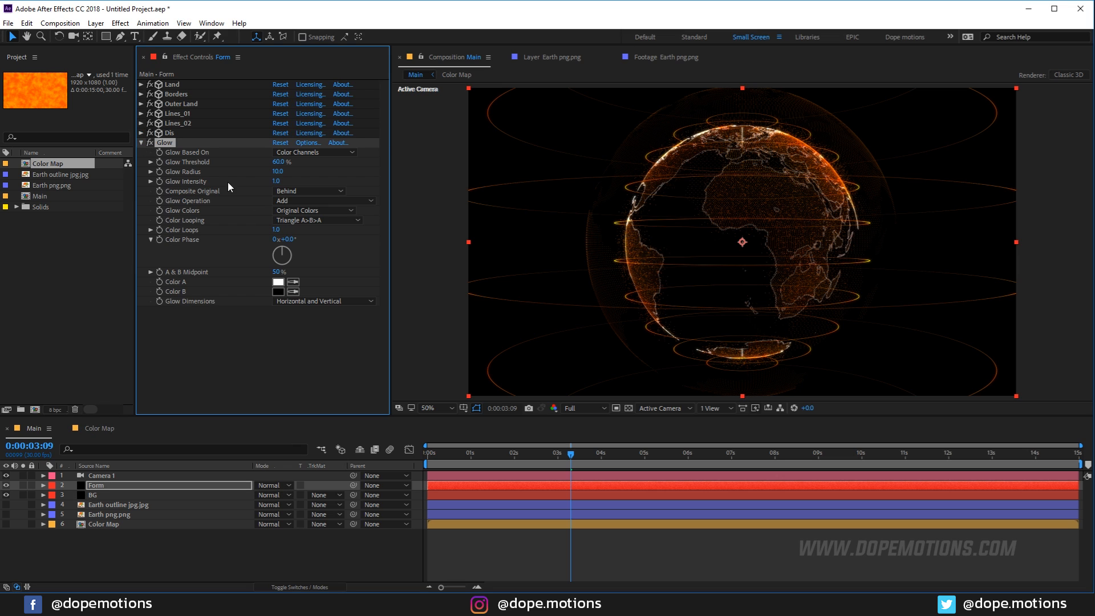
# Set the Glow Threshold to 25% and the Glow Radius to 200.
pyautogui.click(279, 162)
pyautogui.press('Return')
pyautogui.click(278, 171)
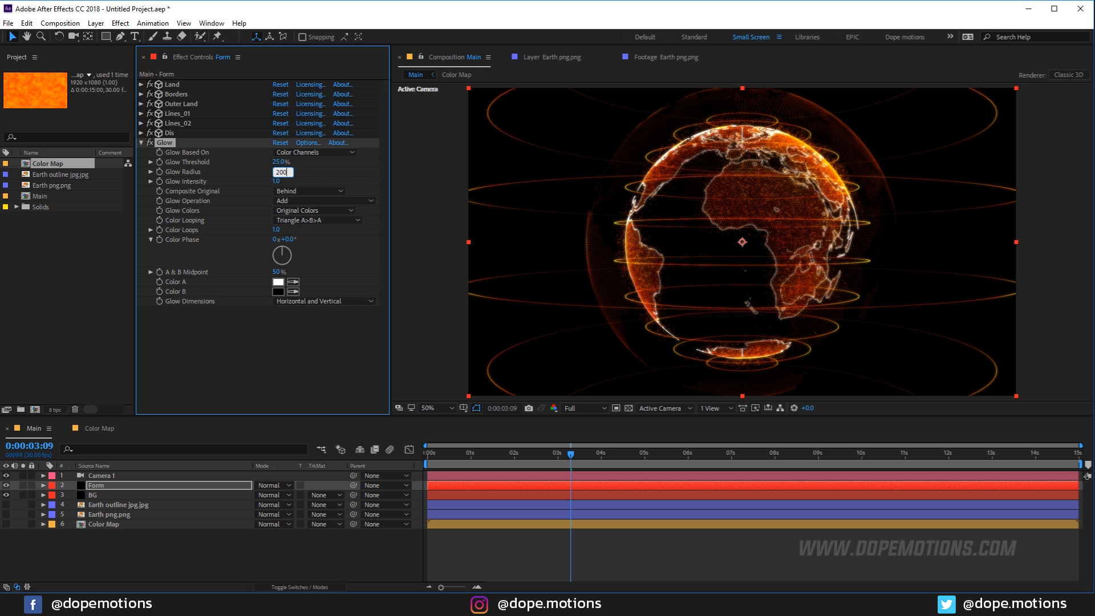
pyautogui.press('Return')
pyautogui.scroll(1, 878, 181)
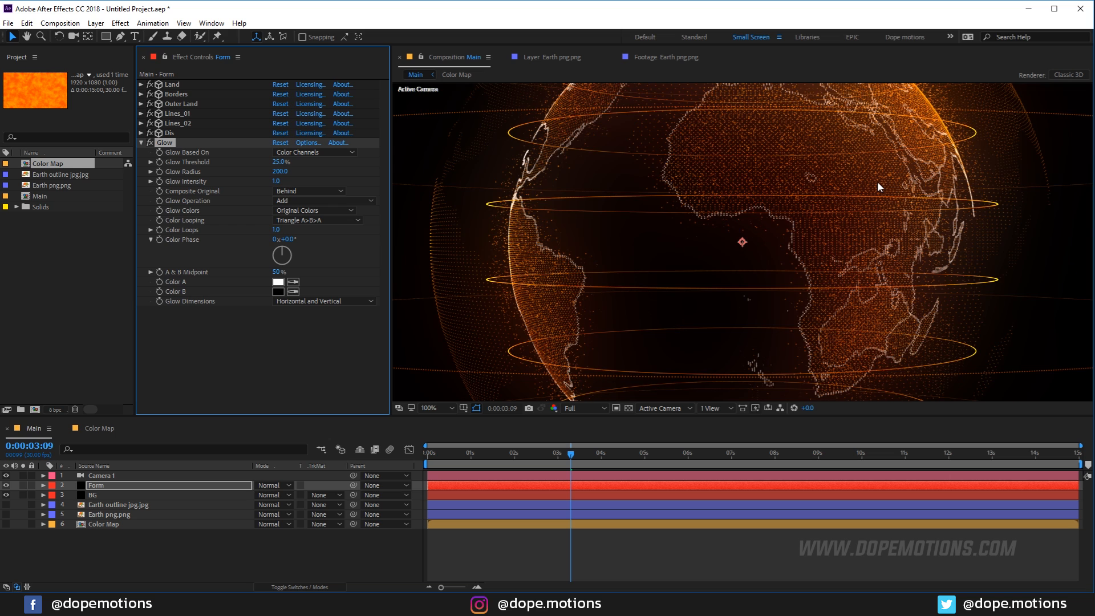
pyautogui.scroll(-1, 878, 181)
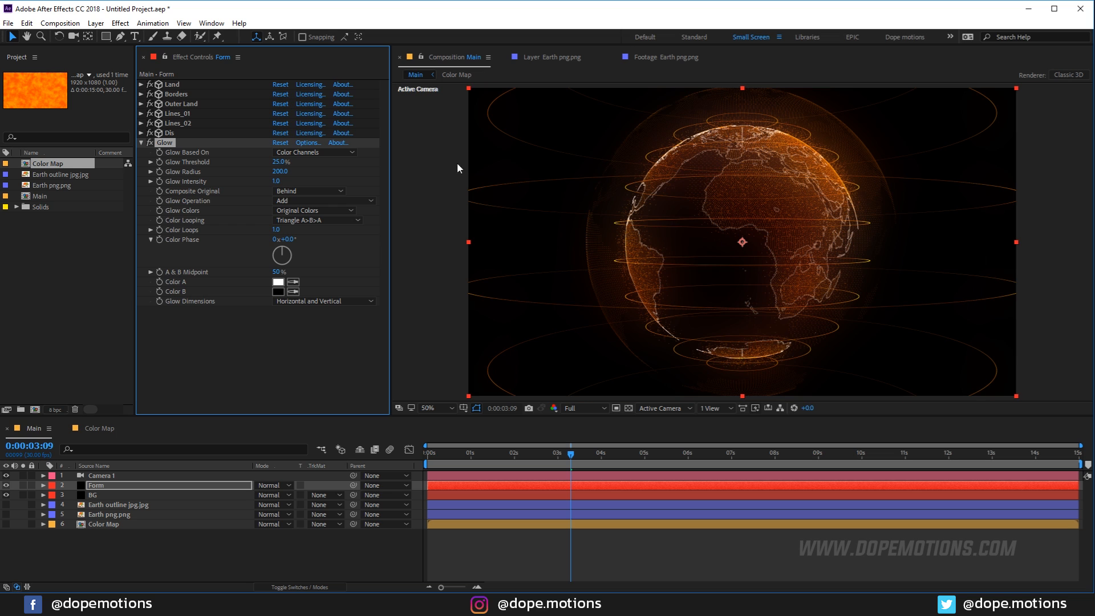
# Switch Glow Colors to A & B Colors and set Color A to yellow-orange FFBA00.
pyautogui.click(330, 171)
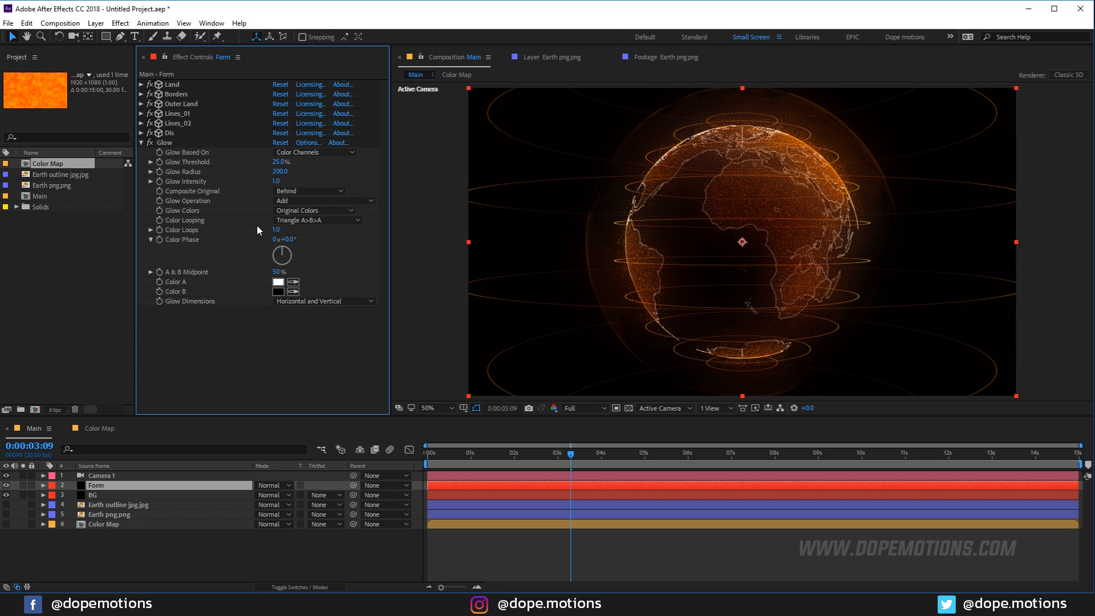
pyautogui.click(314, 211)
pyautogui.click(315, 236)
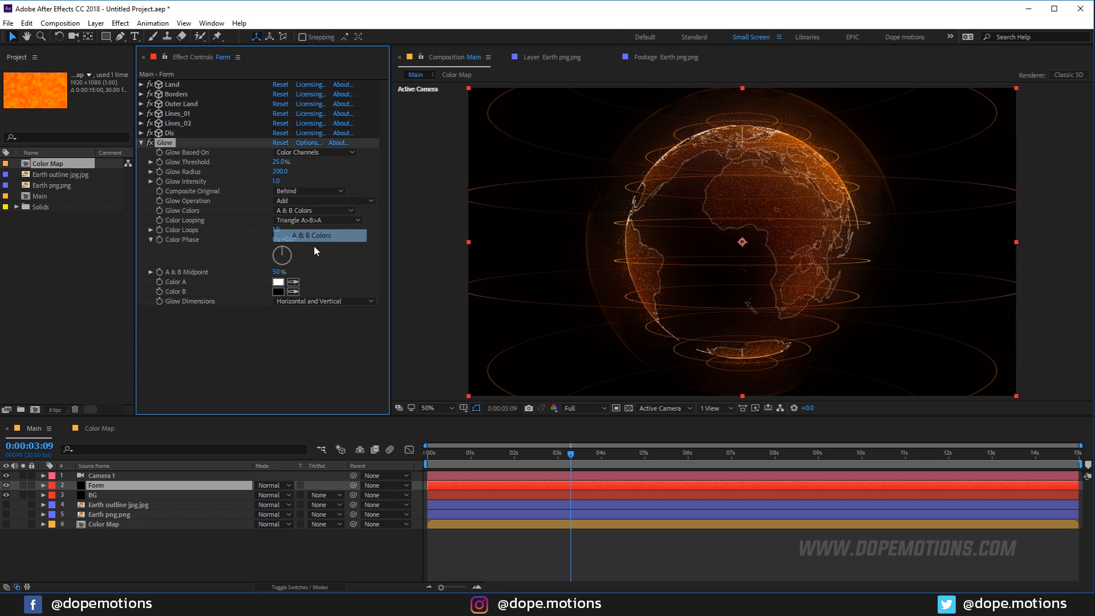
pyautogui.click(278, 282)
pyautogui.moveTo(242, 362); pyautogui.dragTo(242, 352)
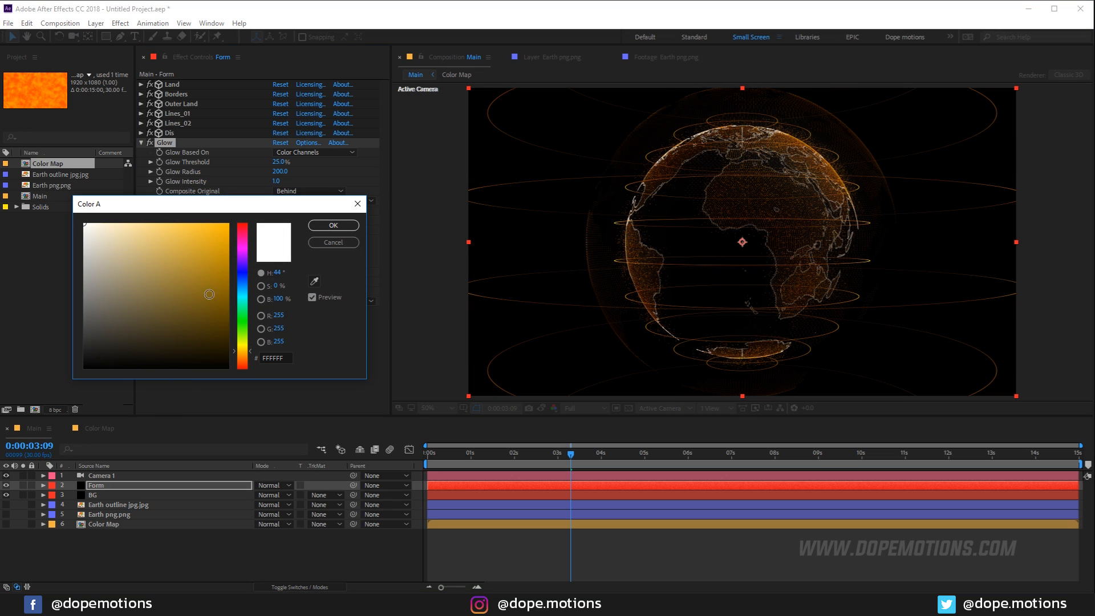
pyautogui.moveTo(208, 299); pyautogui.dragTo(247, 221)
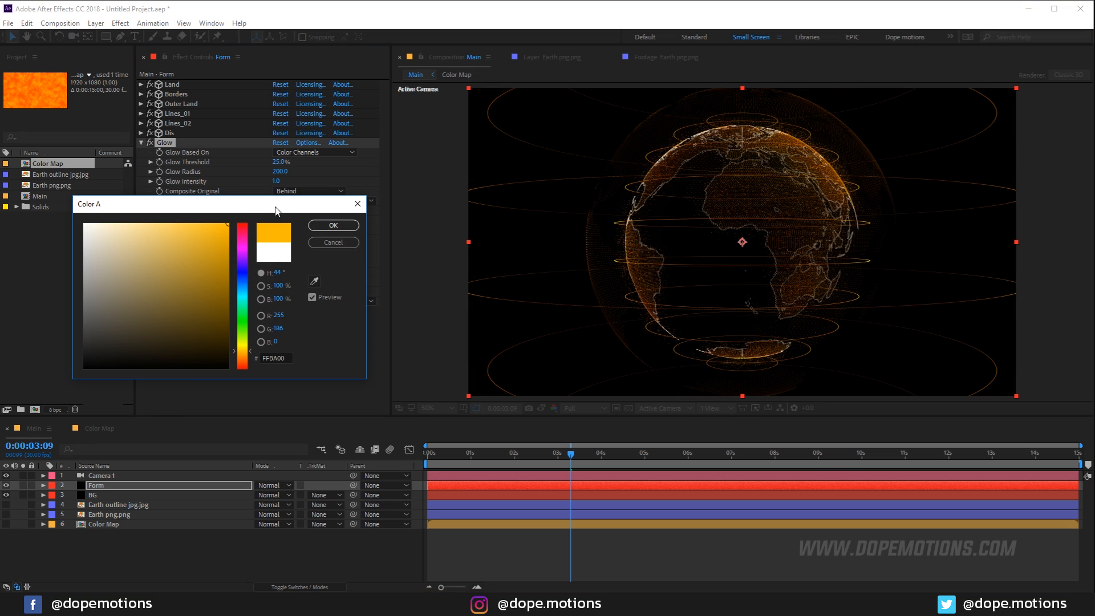
pyautogui.click(333, 225)
# Set the Glow effect's Color B to red-orange FF2A00.
pyautogui.click(278, 291)
pyautogui.moveTo(242, 368); pyautogui.dragTo(242, 358)
pyautogui.moveTo(218, 223)
pyautogui.mouseDown()
pyautogui.moveTo(218, 212)
pyautogui.moveTo(162, 198)
pyautogui.moveTo(274, 207)
pyautogui.moveTo(101, 198)
pyautogui.moveTo(260, 204)
pyautogui.moveTo(207, 202)
pyautogui.moveTo(231, 203)
pyautogui.mouseUp()
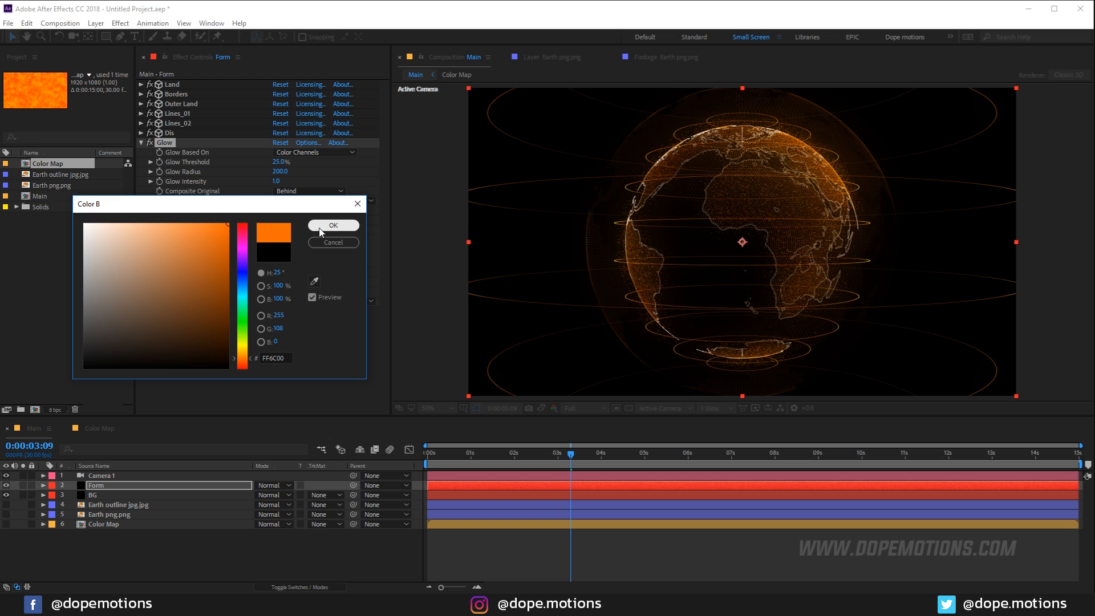
pyautogui.moveTo(244, 358); pyautogui.dragTo(246, 367)
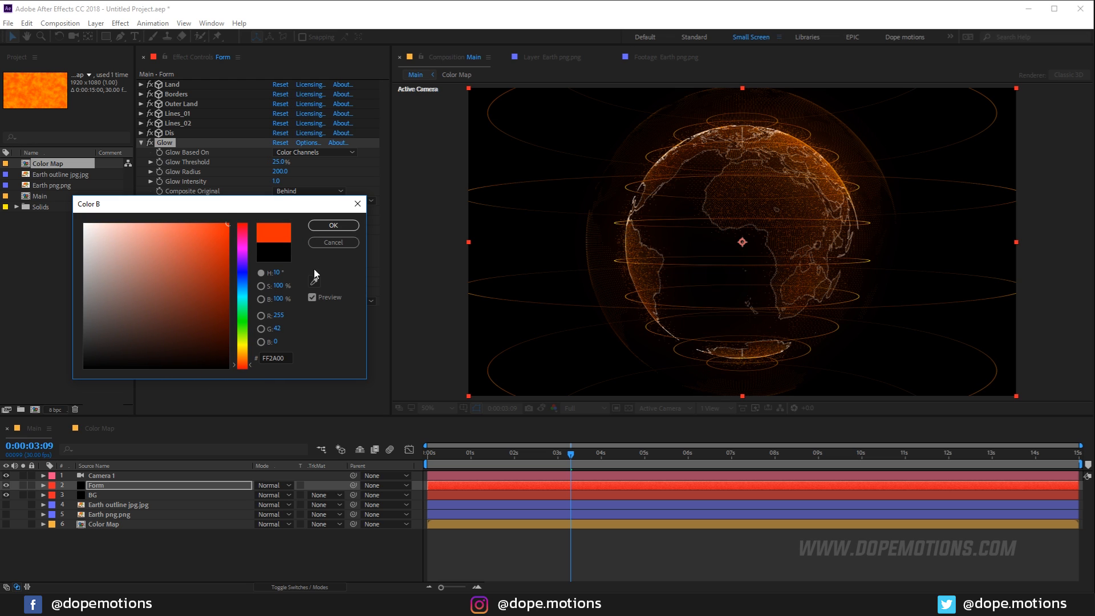
pyautogui.click(333, 226)
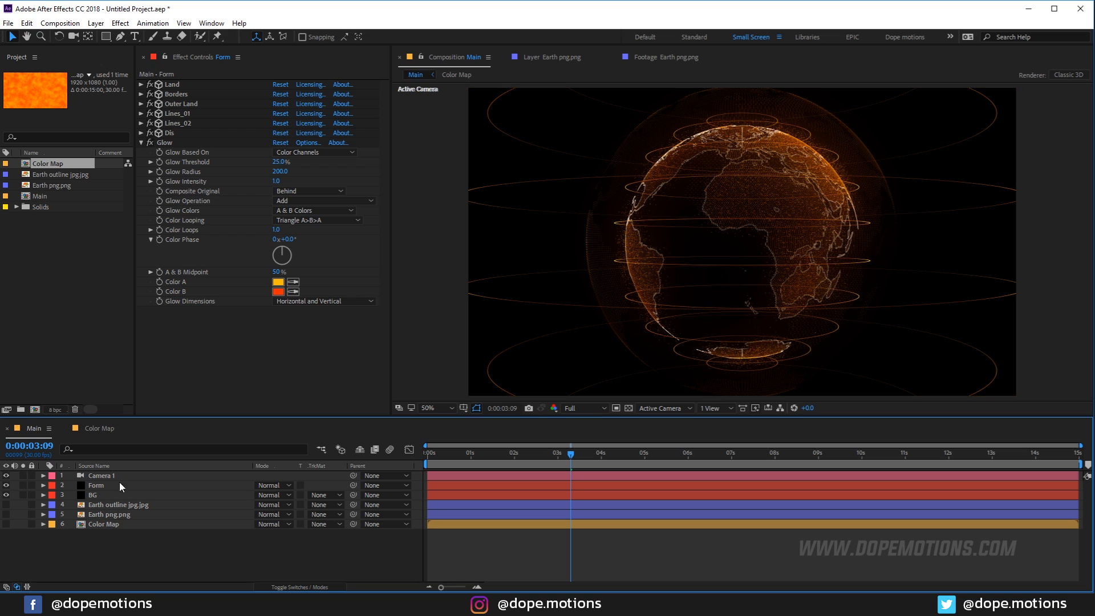
pyautogui.click(101, 478)
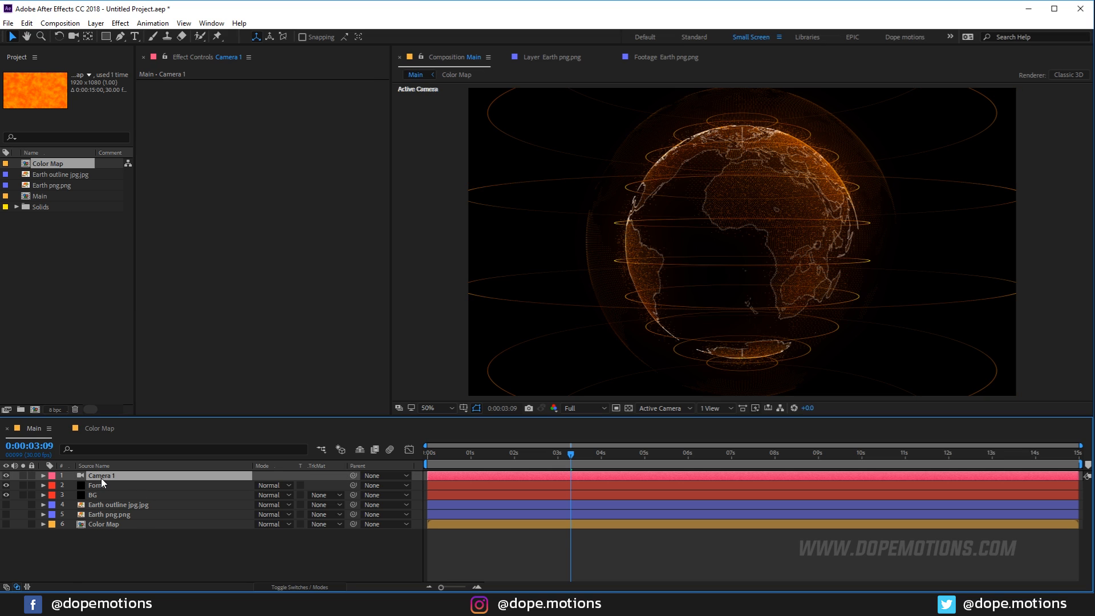
pyautogui.press('a')
pyautogui.press('a')
pyautogui.click(44, 475)
# Add a null object to the Main composition and make it a 3D layer.
pyautogui.click(99, 549)
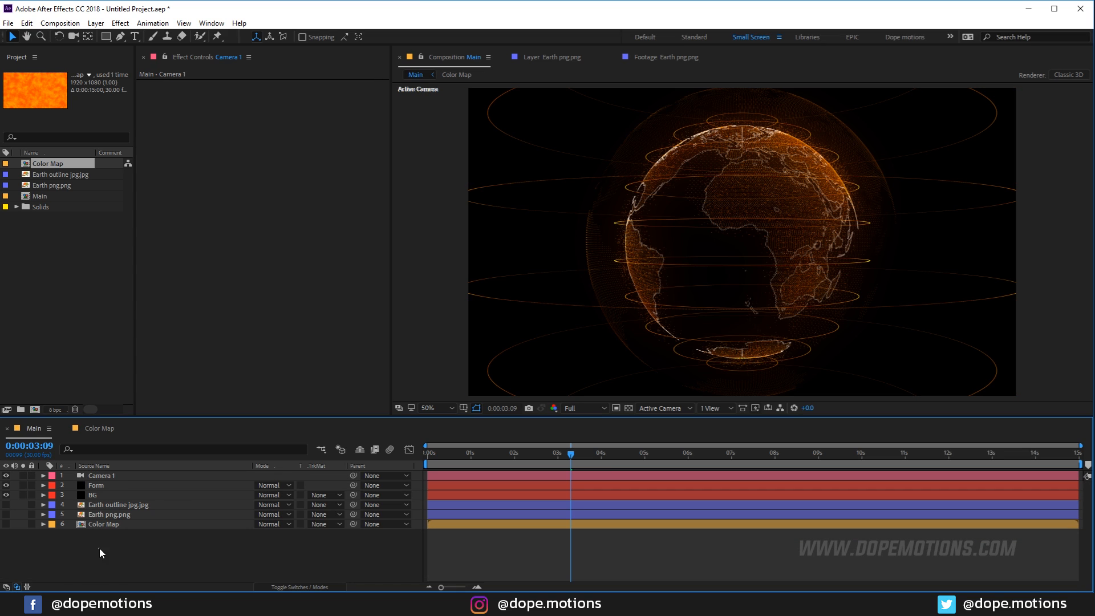
pyautogui.rightClick(100, 550)
pyautogui.moveTo(183, 427)
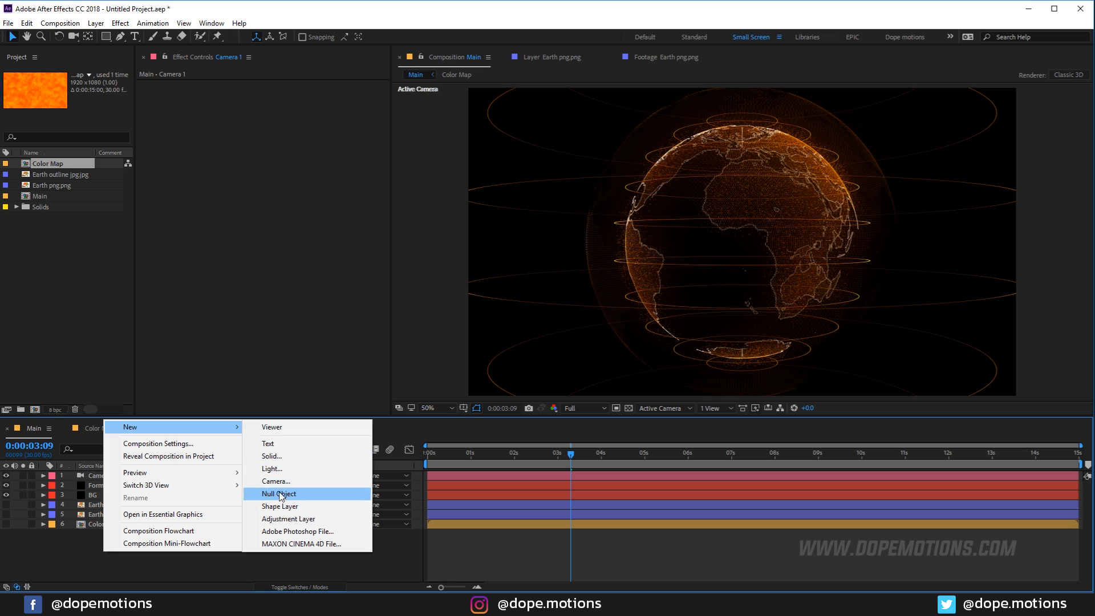
pyautogui.click(343, 492)
pyautogui.press('F4')
pyautogui.click(317, 475)
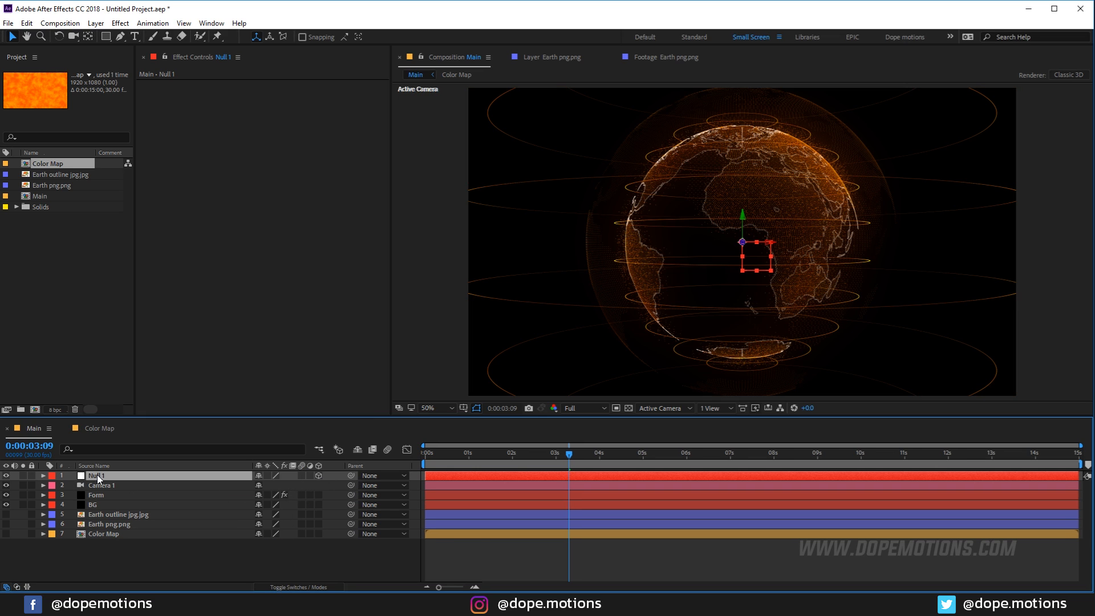
# Rename the null layer as Cam_Control and parent Camera 1 to it.
pyautogui.press('Return')
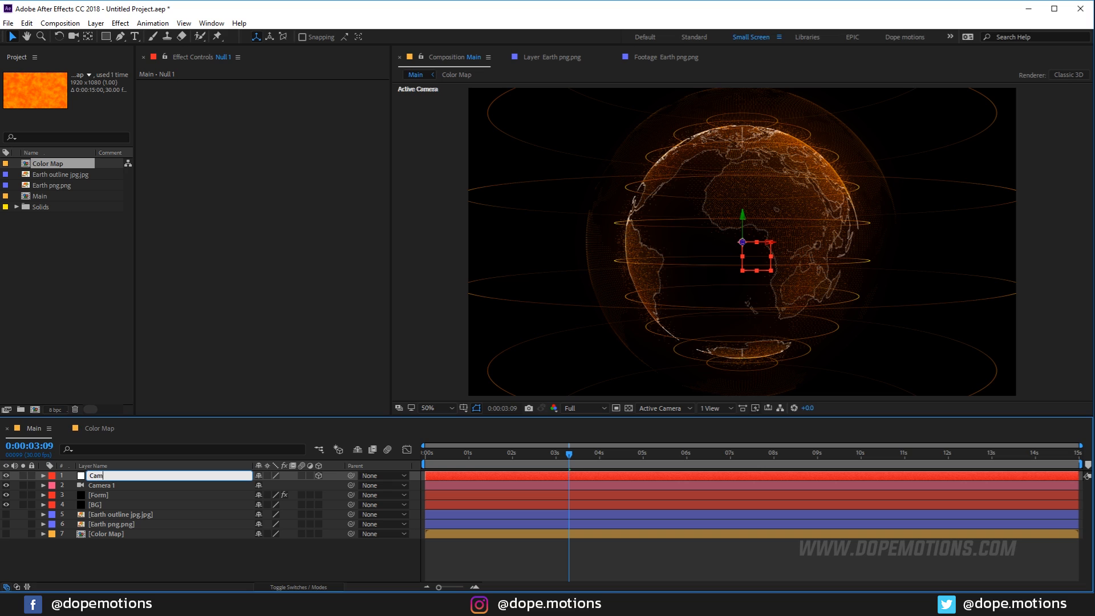
pyautogui.write('Cam_Control')
pyautogui.press('Return')
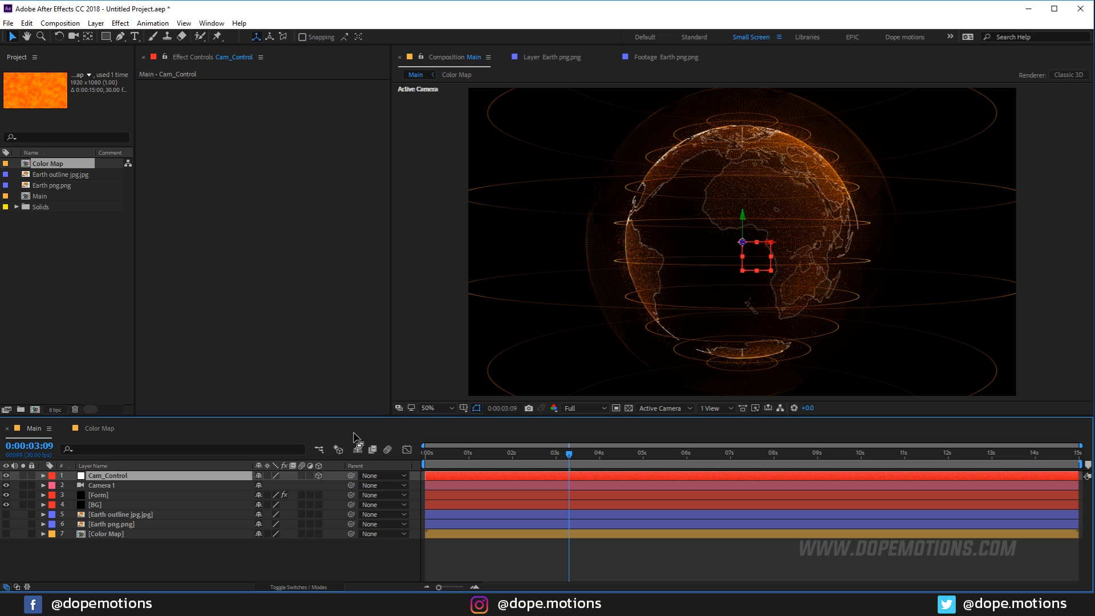
pyautogui.moveTo(352, 484); pyautogui.dragTo(102, 476)
# Set the Y Rotation of Cam_Control to 52° at time 0:00:00:00.
pyautogui.press('r')
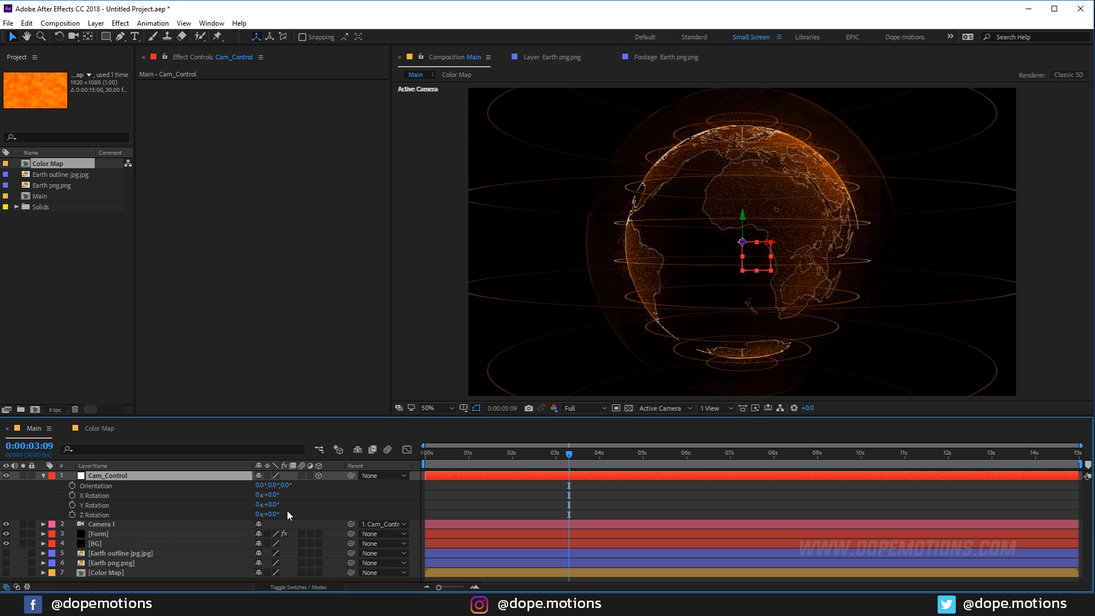
pyautogui.moveTo(269, 504); pyautogui.dragTo(303, 495)
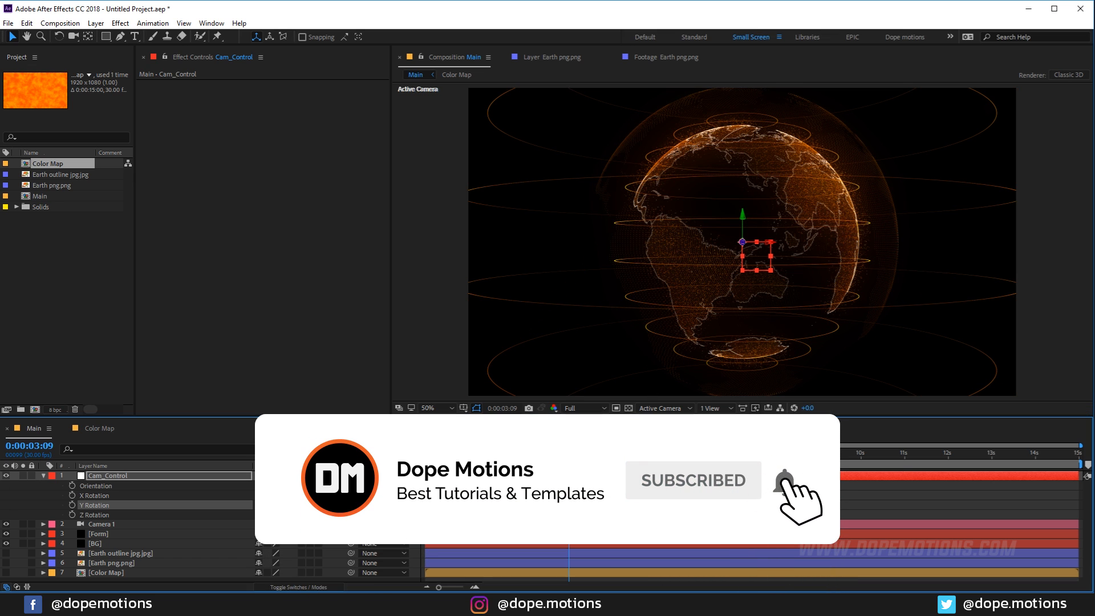
pyautogui.press('F2')
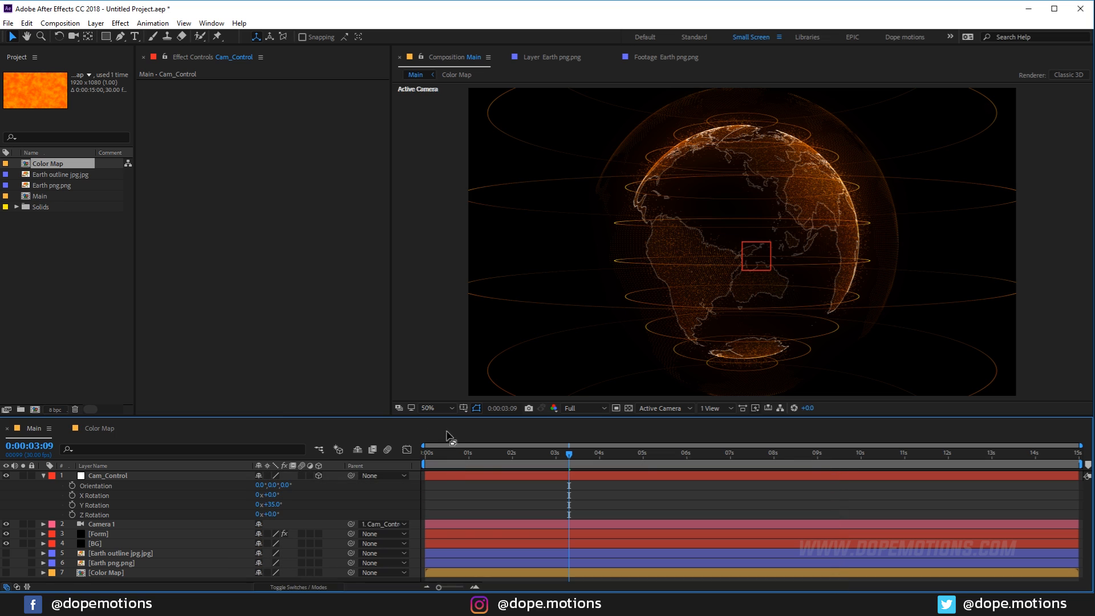
pyautogui.moveTo(450, 453); pyautogui.dragTo(365, 455)
pyautogui.moveTo(273, 506)
pyautogui.mouseDown()
pyautogui.moveTo(294, 501)
pyautogui.moveTo(276, 497)
pyautogui.mouseUp()
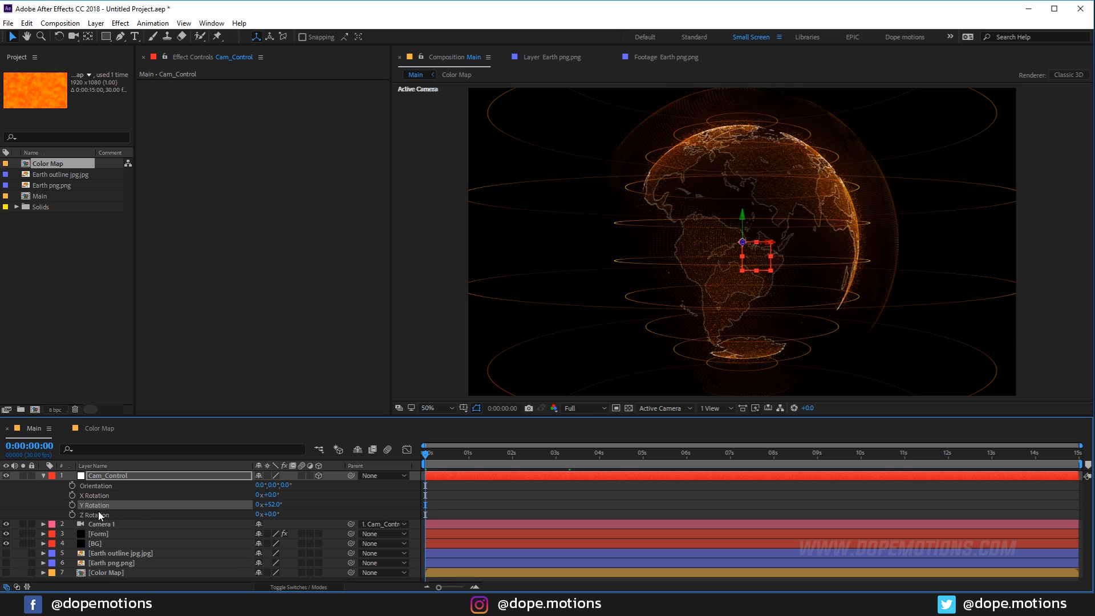
# Animate Cam_Control's Y Rotation with a keyframe on the first frame and a higher angle at 0:00:14:29.
pyautogui.click(72, 505)
pyautogui.moveTo(536, 456); pyautogui.dragTo(1079, 457)
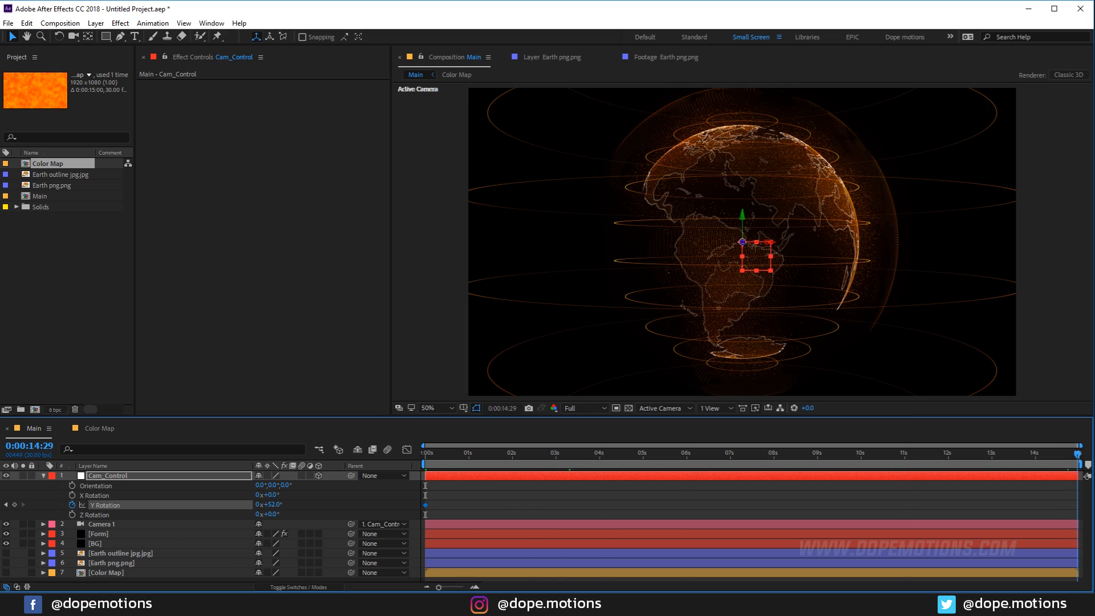
pyautogui.moveTo(274, 504); pyautogui.dragTo(276, 504)
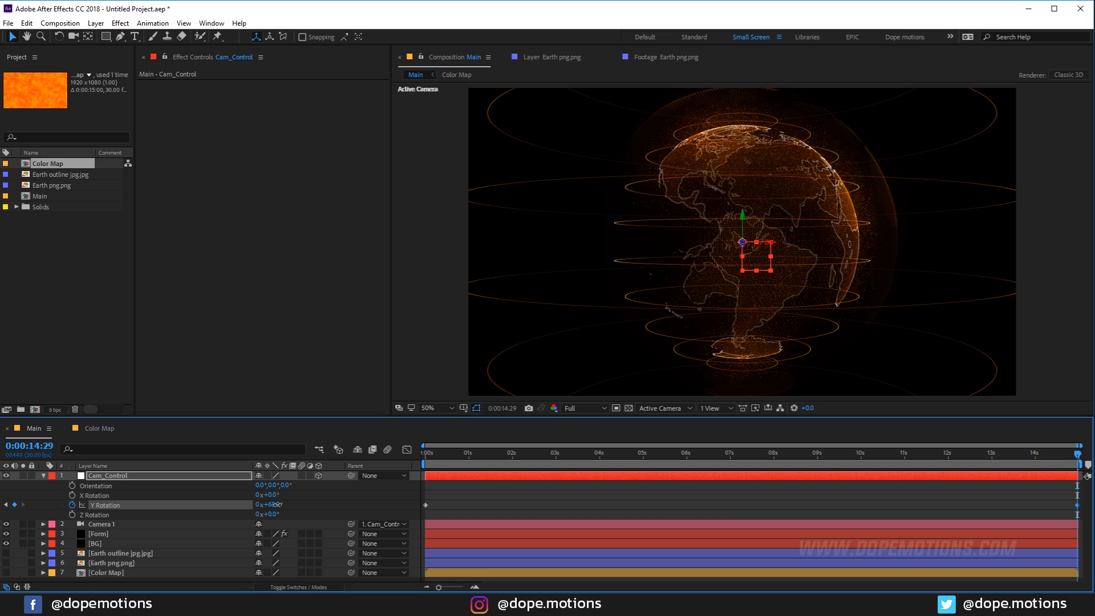
# Preview the camera's rotation around the globe from the start and at the last frame, using Half resolution.
pyautogui.click(436, 459)
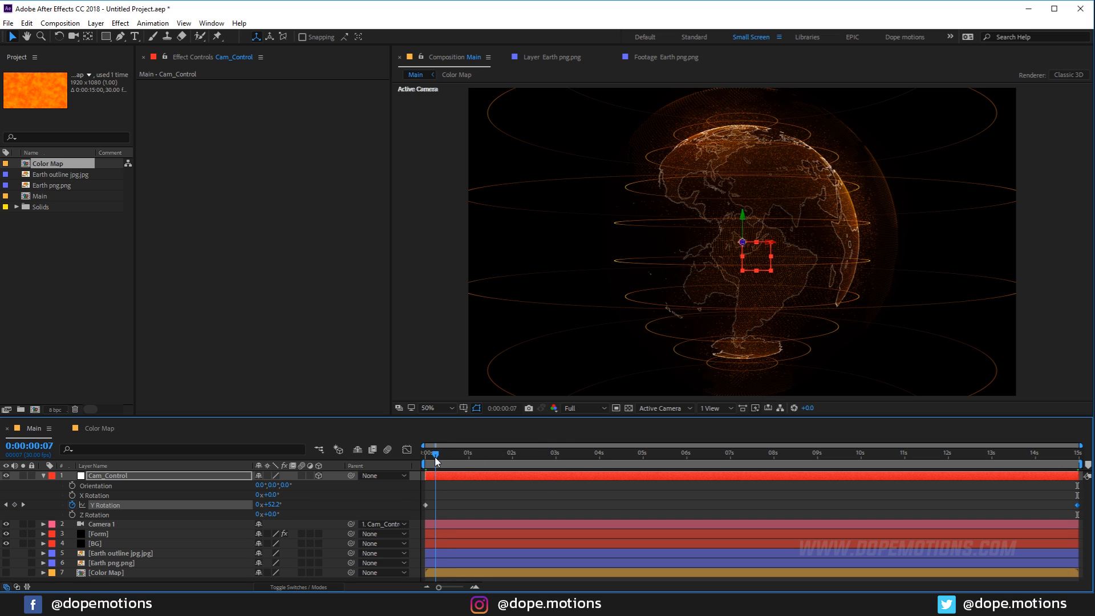
pyautogui.click(574, 408)
pyautogui.click(584, 422)
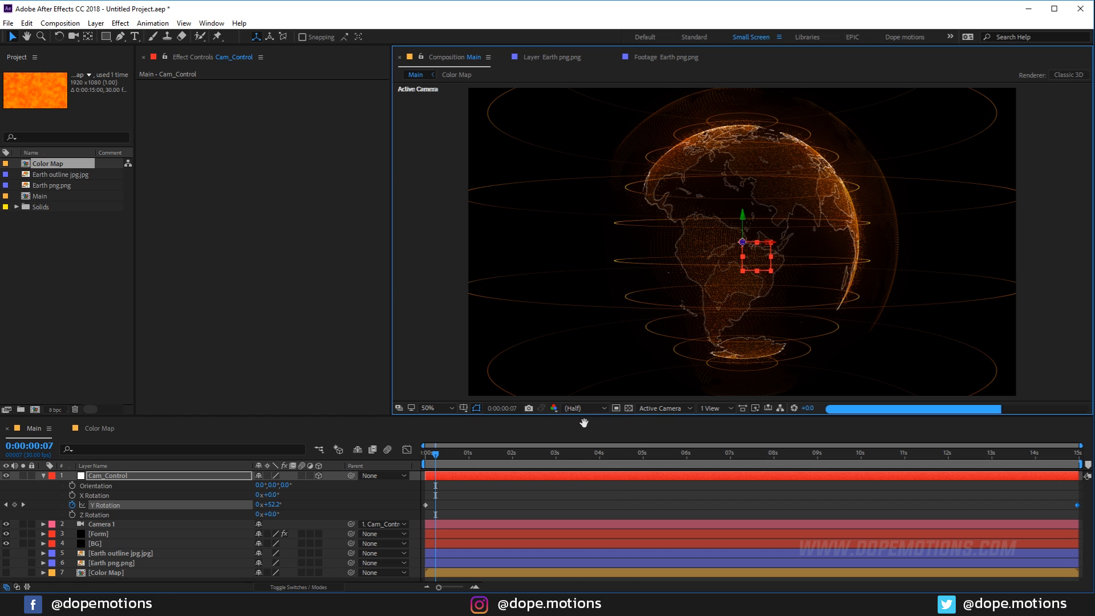
pyautogui.click(440, 460)
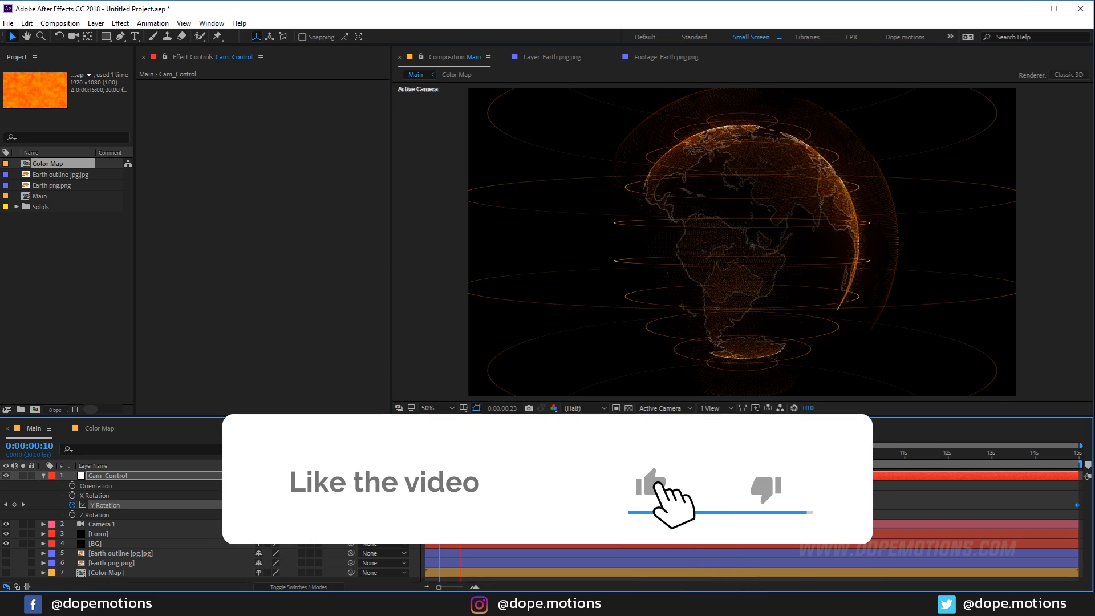
pyautogui.press('End')
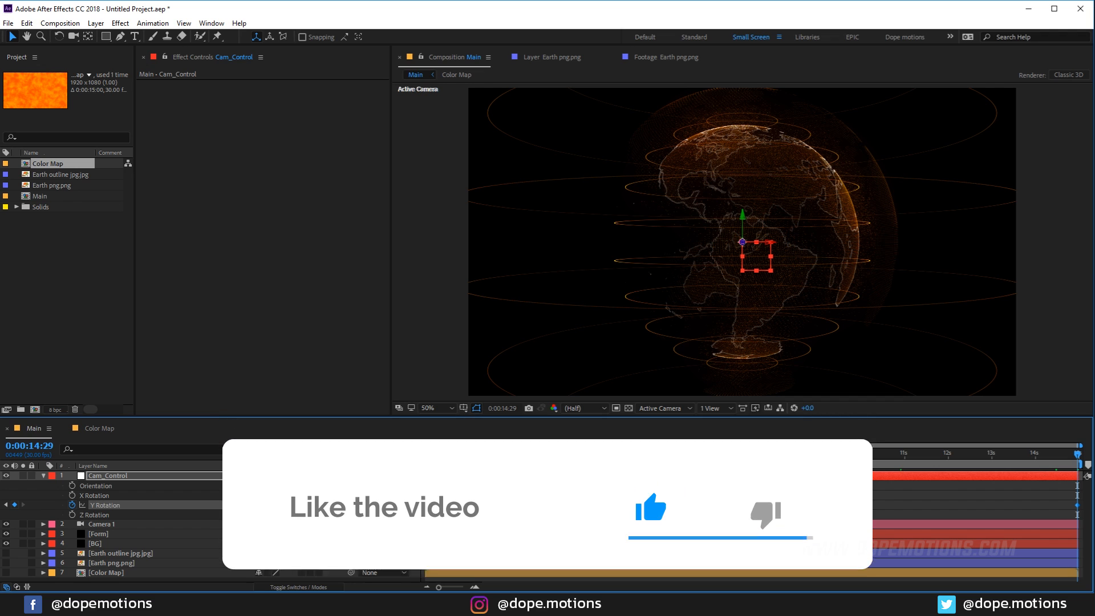
pyautogui.click(447, 455)
pyautogui.moveTo(444, 451); pyautogui.dragTo(416, 458)
pyautogui.press('space')
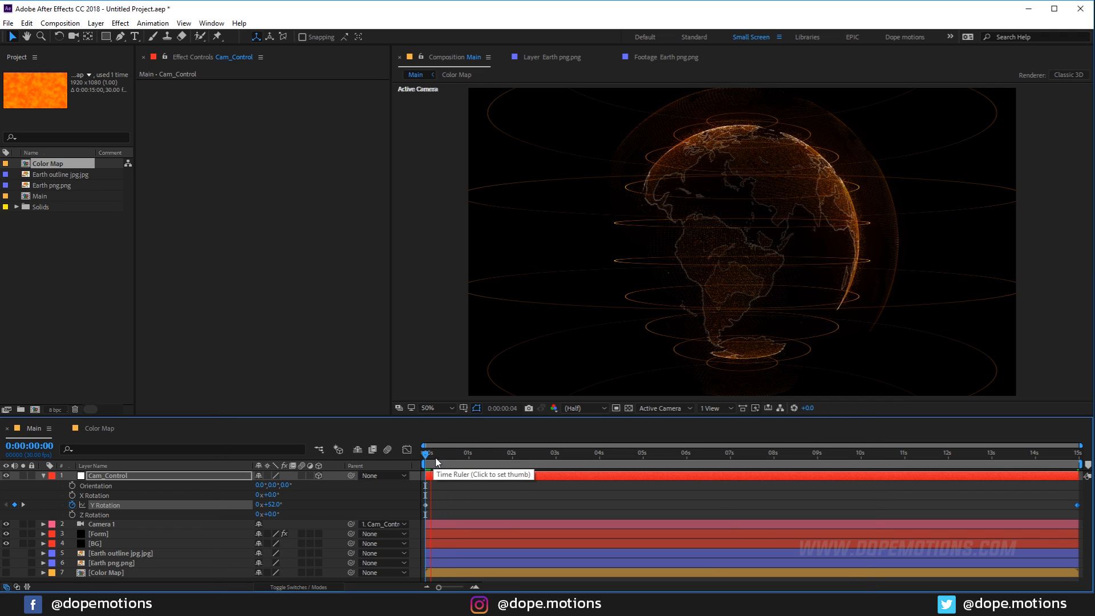
pyautogui.press('space')
# Set the preview resolution to Full and collapse the Cam_Control layer's properties.
pyautogui.click(584, 408)
pyautogui.click(578, 443)
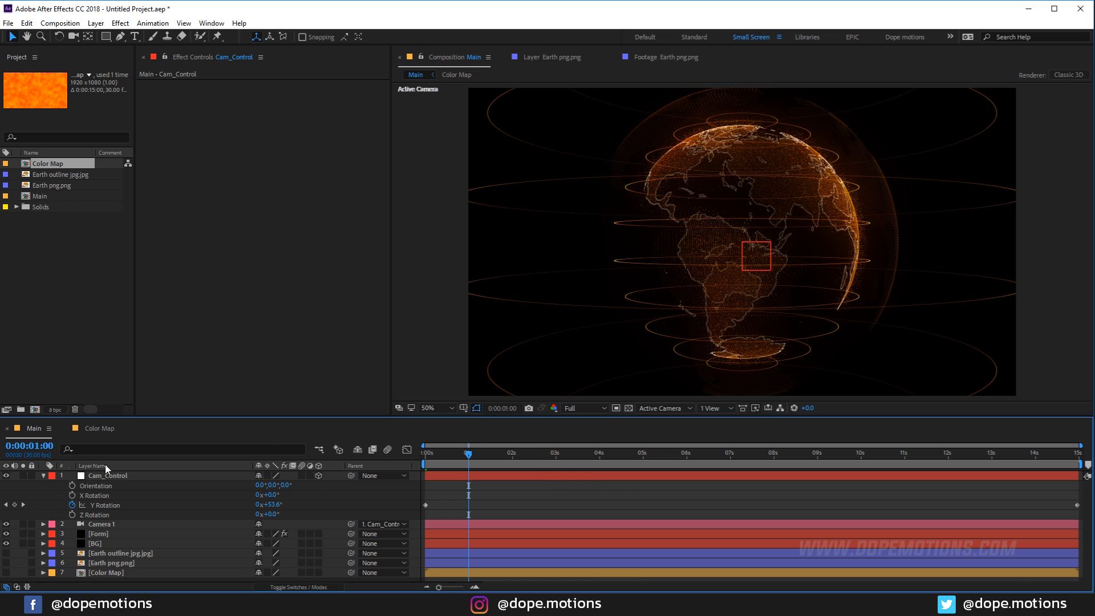
pyautogui.click(44, 477)
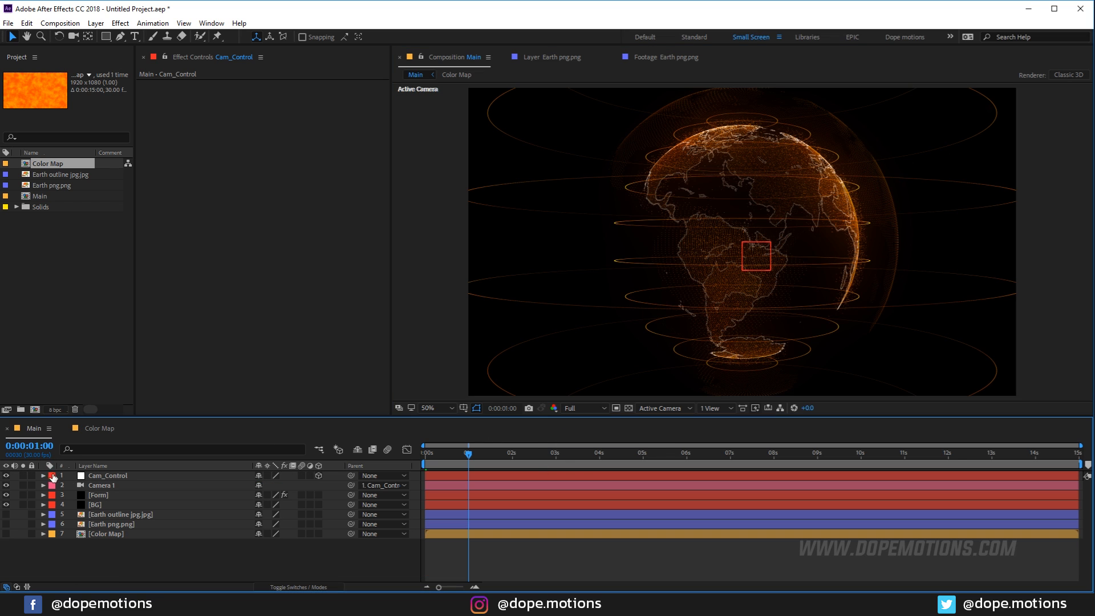
# Hide Cam_Control and keyframe Camera 1's Point of Interest, Position and Focus Distance at 0:00:00:00.
pyautogui.click(112, 485)
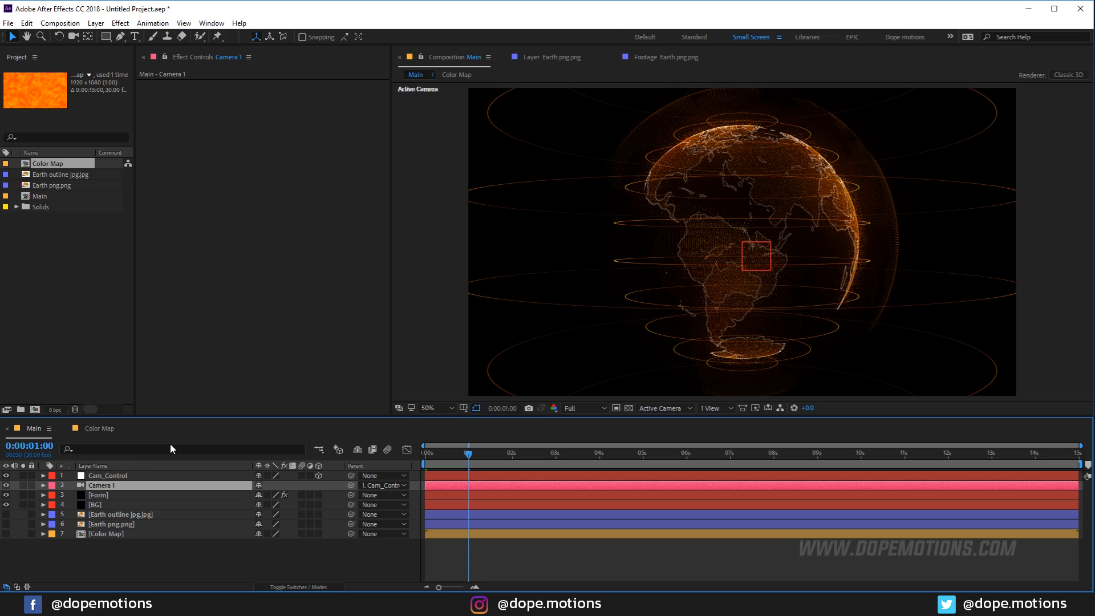
pyautogui.press('u')
pyautogui.press('u')
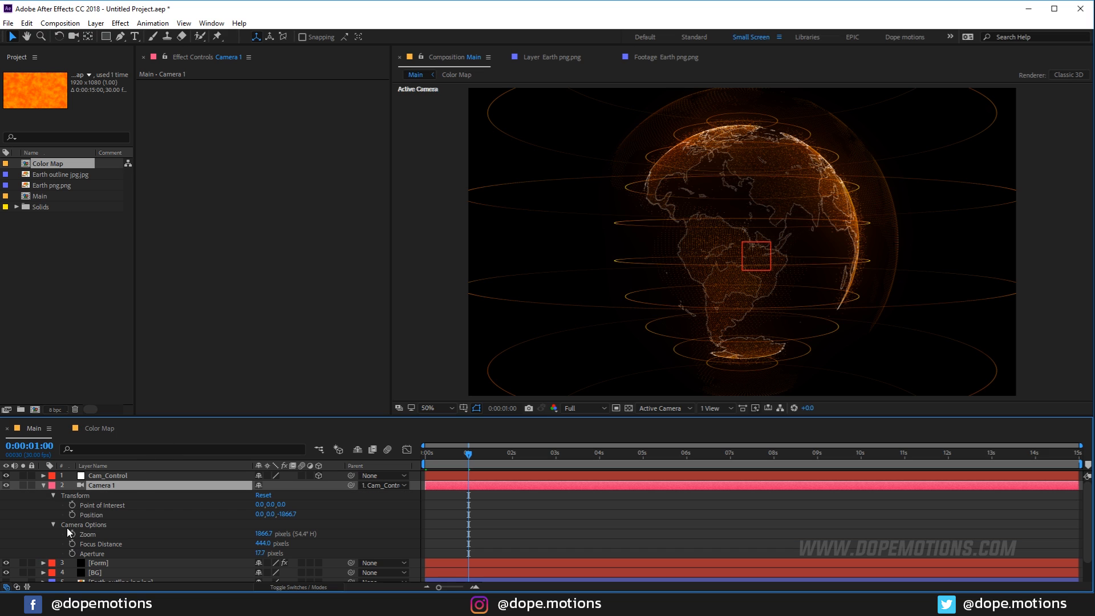
pyautogui.moveTo(445, 456); pyautogui.dragTo(424, 457)
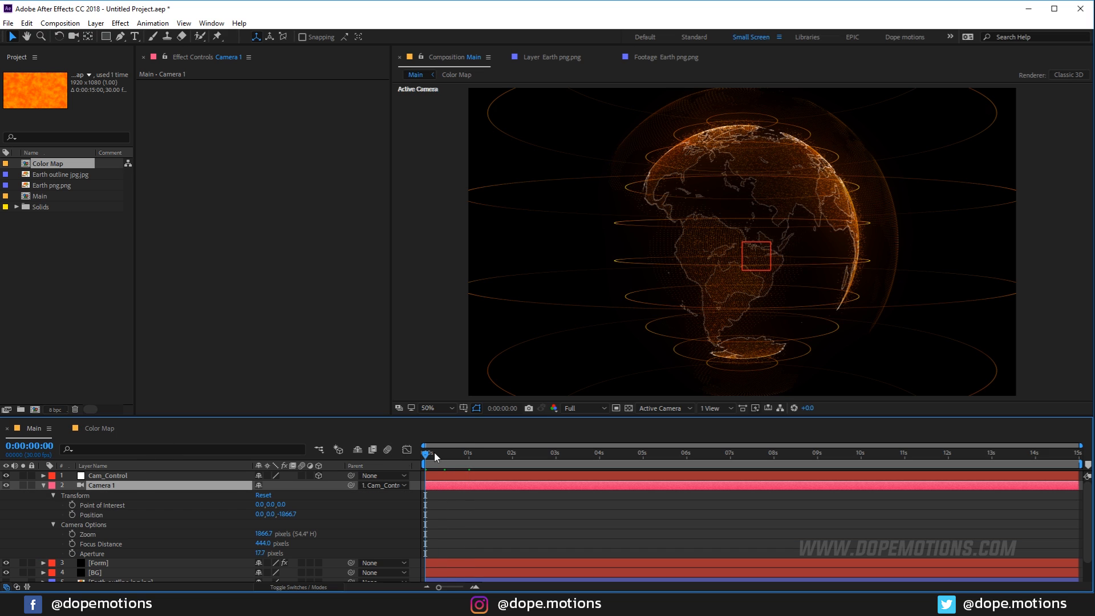
pyautogui.click(6, 476)
pyautogui.click(72, 505)
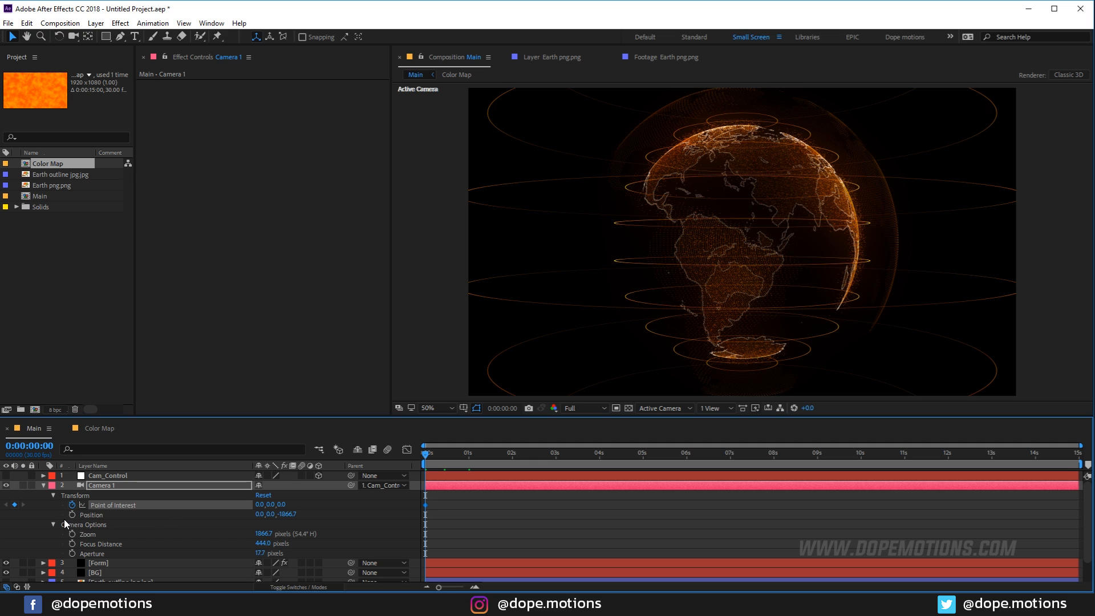
pyautogui.click(71, 514)
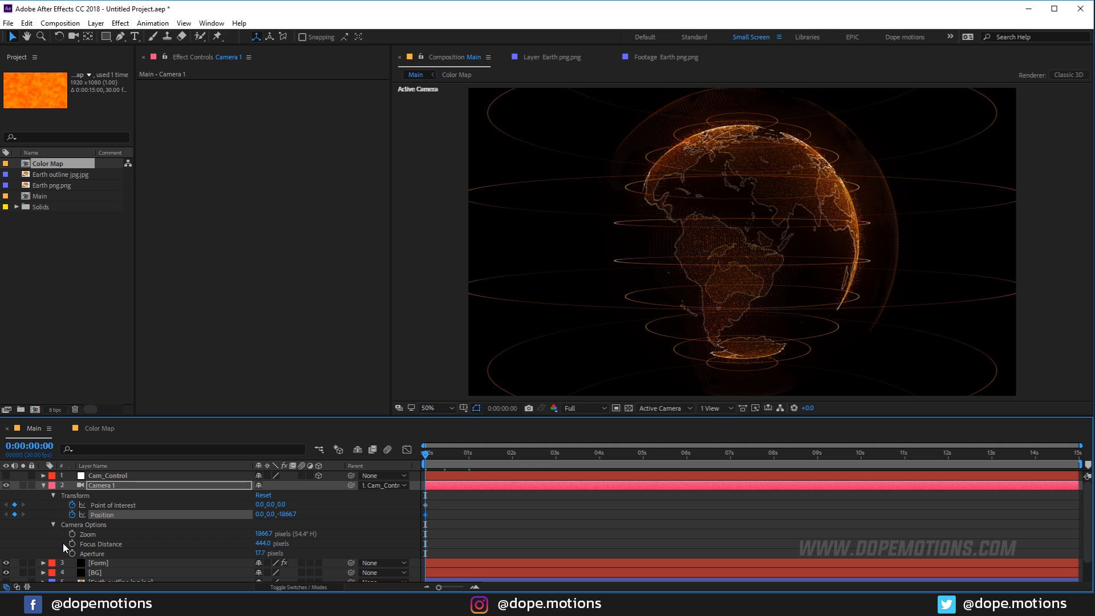
pyautogui.click(71, 544)
# Expand Camera 1's full Camera Options and try Depth of Field on, leaving it switched off.
pyautogui.click(53, 525)
pyautogui.click(52, 524)
pyautogui.scroll(1, 214, 522)
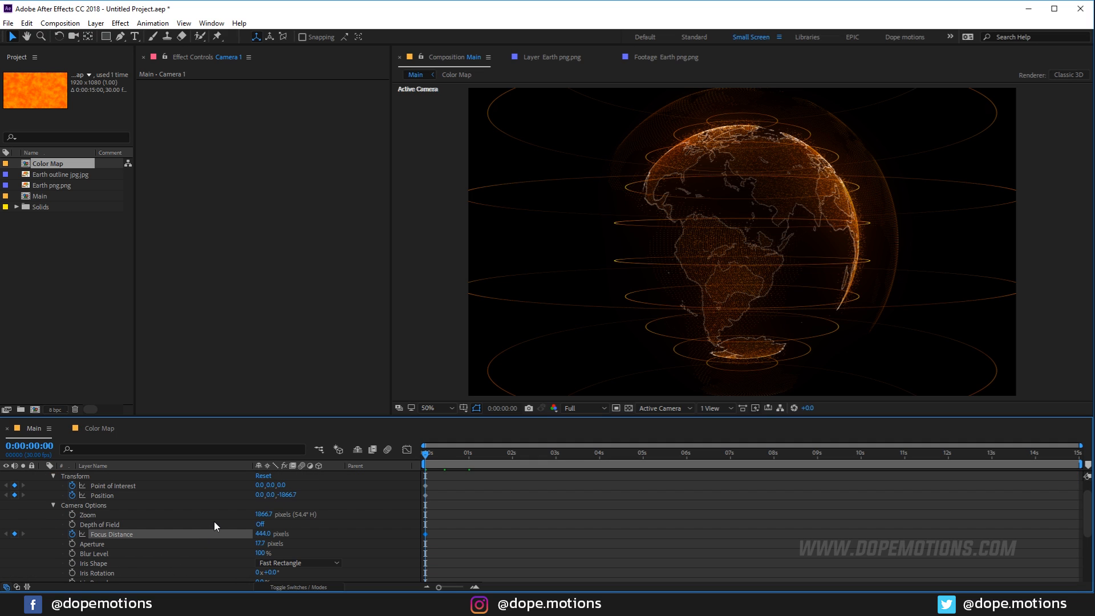
pyautogui.click(260, 524)
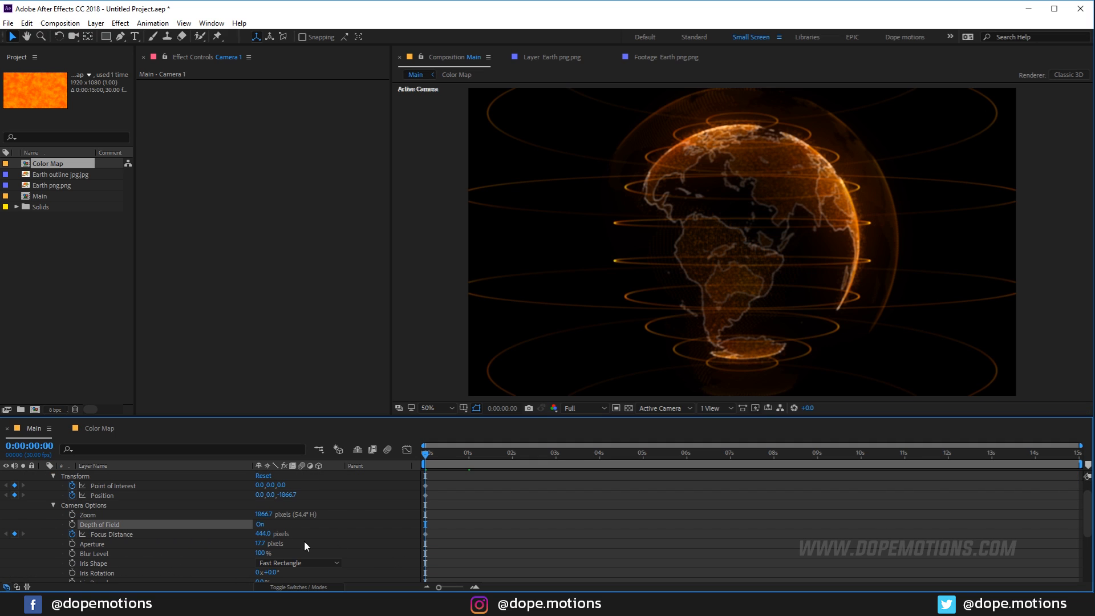
pyautogui.click(260, 525)
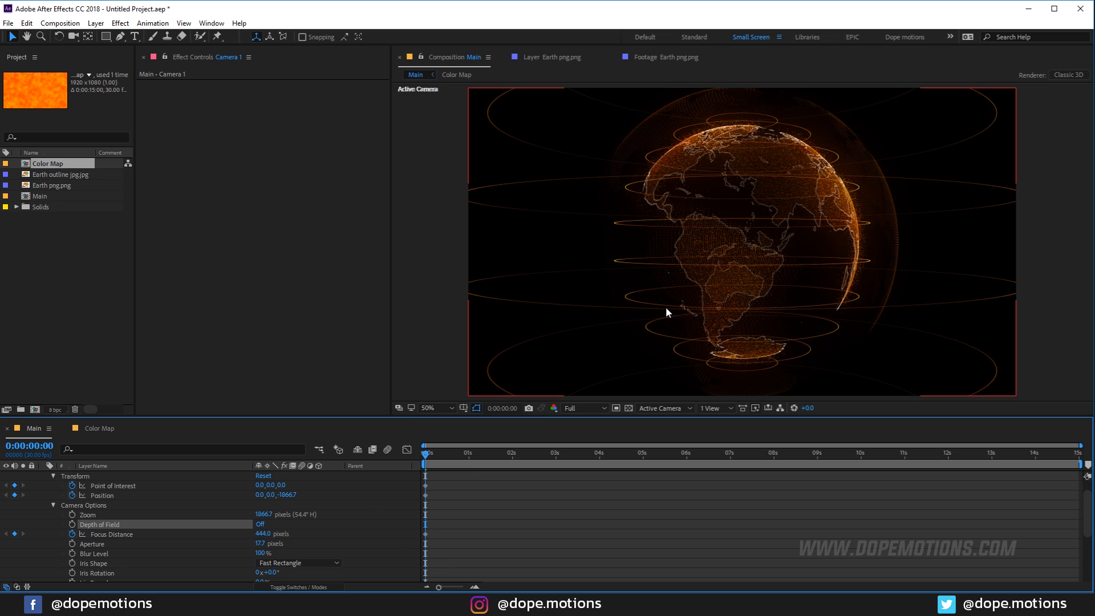
# Track Camera 1 into a close-up of the globe's upper half, with Position at about -6.5, -305.6, -671.2.
pyautogui.press('c')
pyautogui.moveTo(749, 252); pyautogui.dragTo(758, 162)
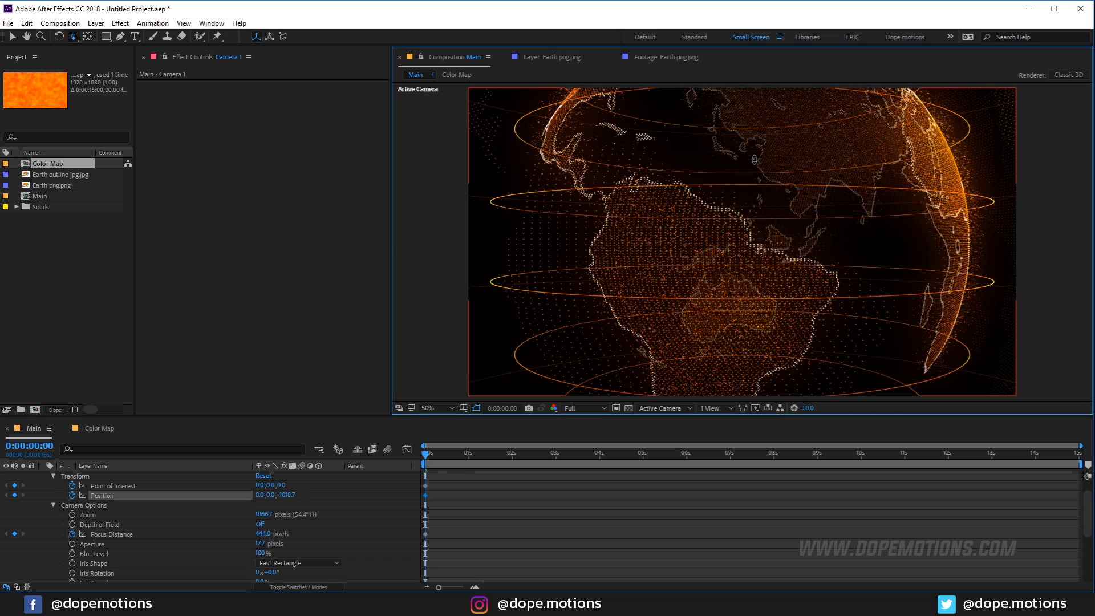
pyautogui.press('y')
pyautogui.moveTo(746, 161); pyautogui.dragTo(747, 282)
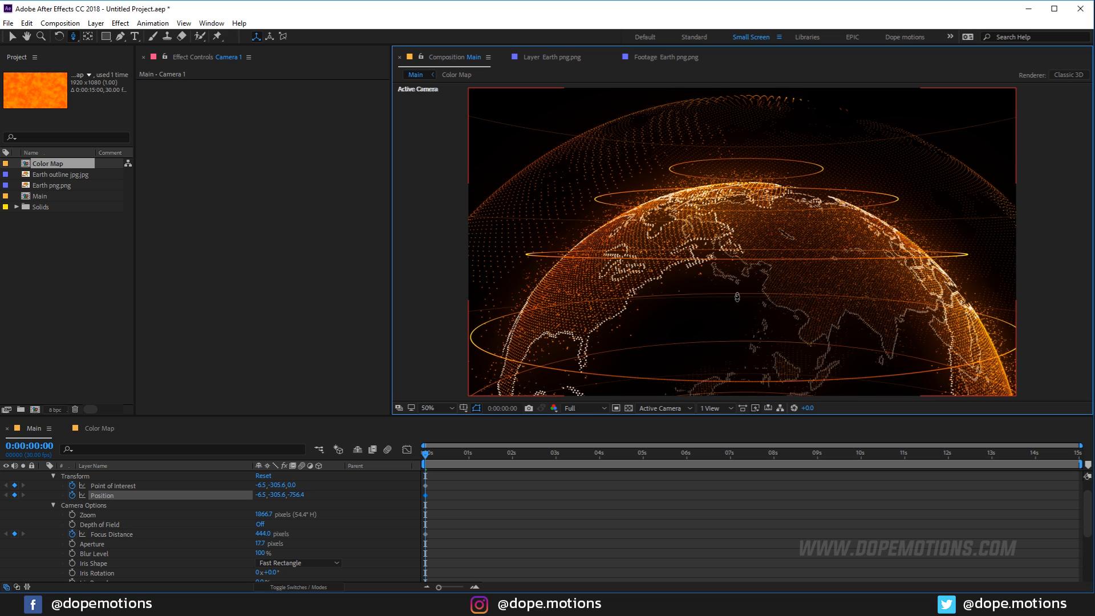
pyautogui.moveTo(758, 310); pyautogui.dragTo(766, 279)
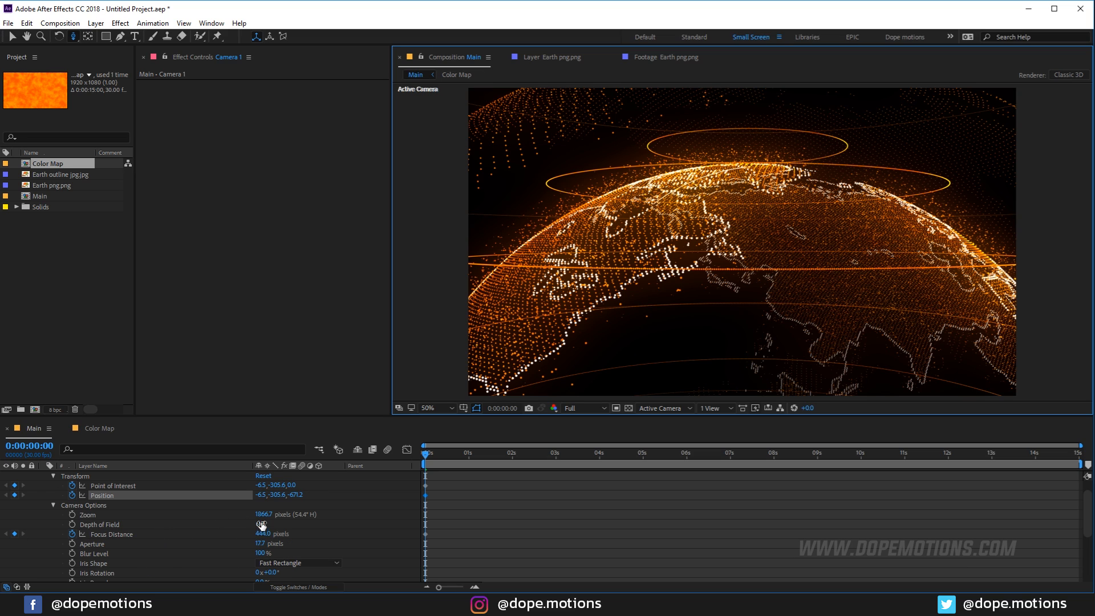
# Turn on Camera 1's Depth of Field, with Focus Distance 466 and Aperture 160 pixels.
pyautogui.click(261, 524)
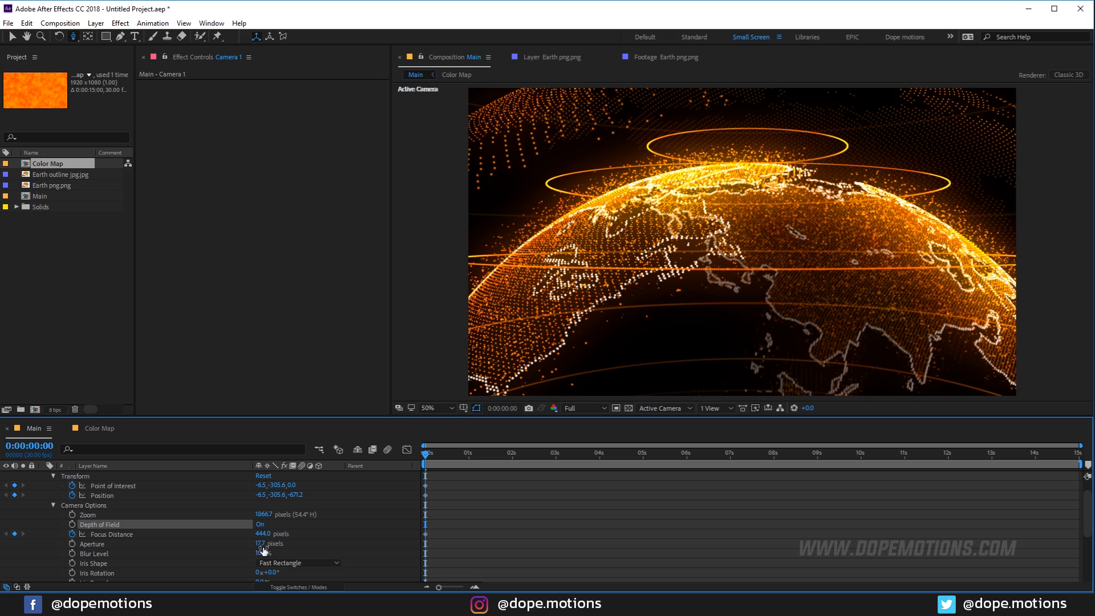
pyautogui.moveTo(263, 534); pyautogui.dragTo(281, 536)
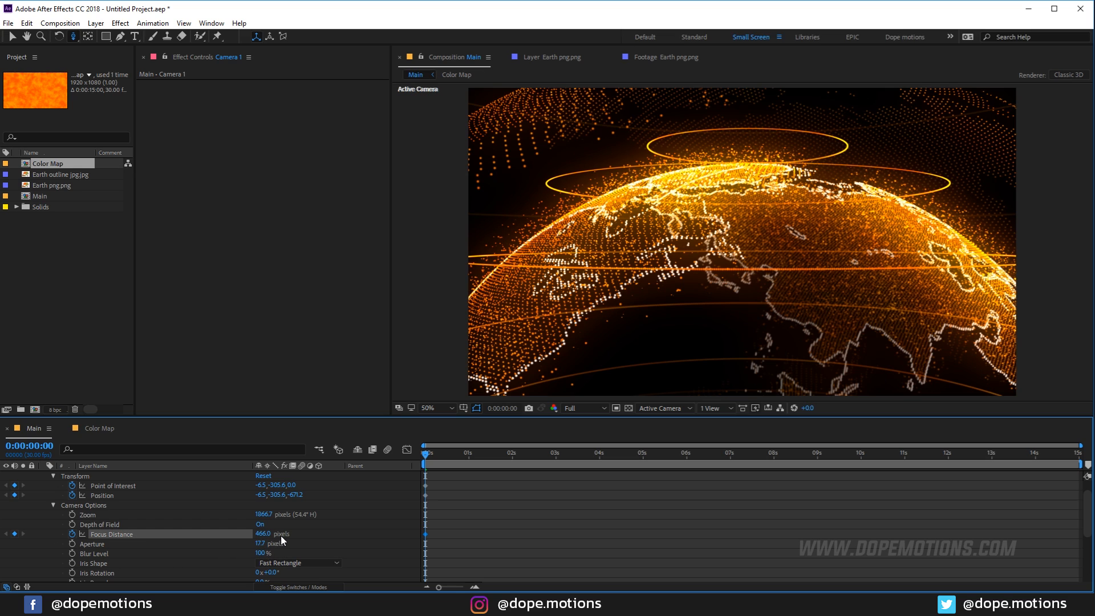
pyautogui.click(259, 544)
pyautogui.write('160')
pyautogui.press('Return')
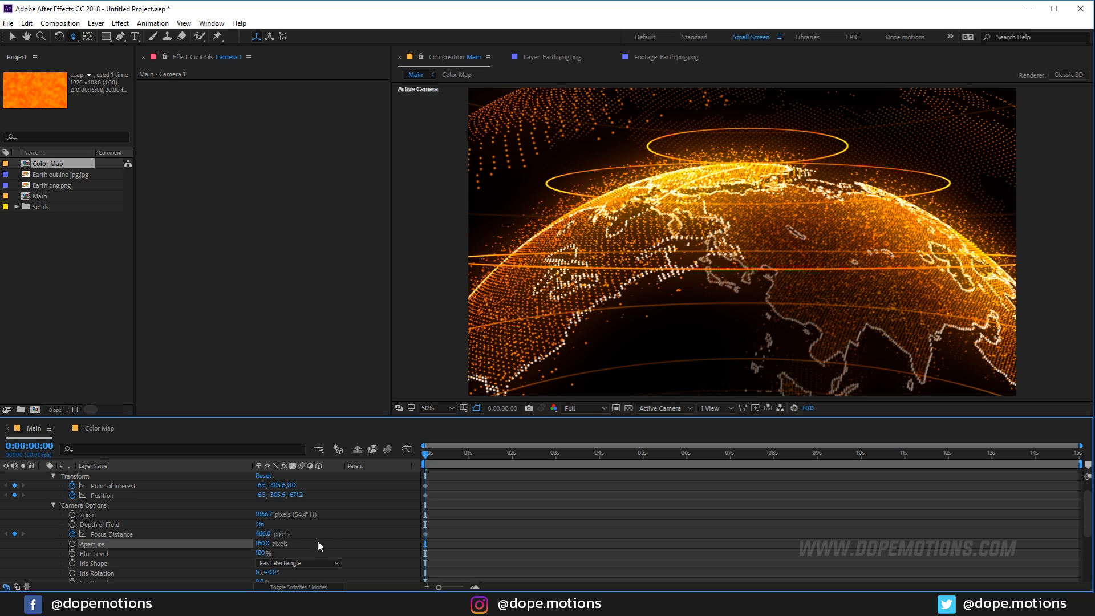
# Try Camera 1's Blur Level at 150%, and settle on 120%.
pyautogui.click(261, 554)
pyautogui.write('150')
pyautogui.press('Return')
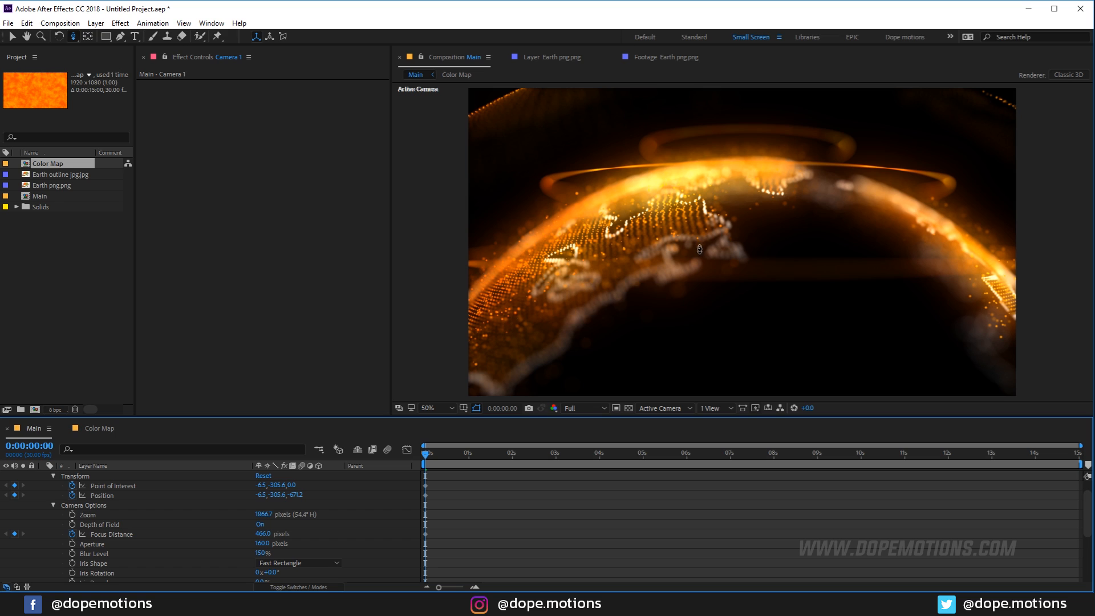
pyautogui.click(263, 555)
pyautogui.write('120')
pyautogui.press('Return')
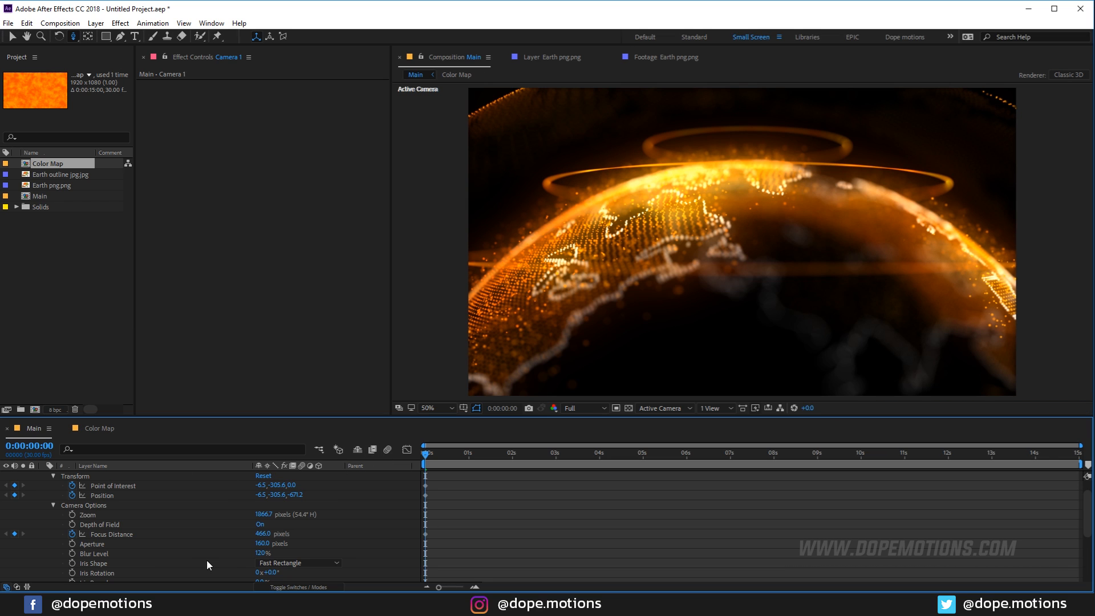
# Adjust Camera 1's Focus Distance to 527 pixels for the globe's upper edge and set the project color depth to 16 bpc.
pyautogui.moveTo(257, 536); pyautogui.dragTo(244, 537)
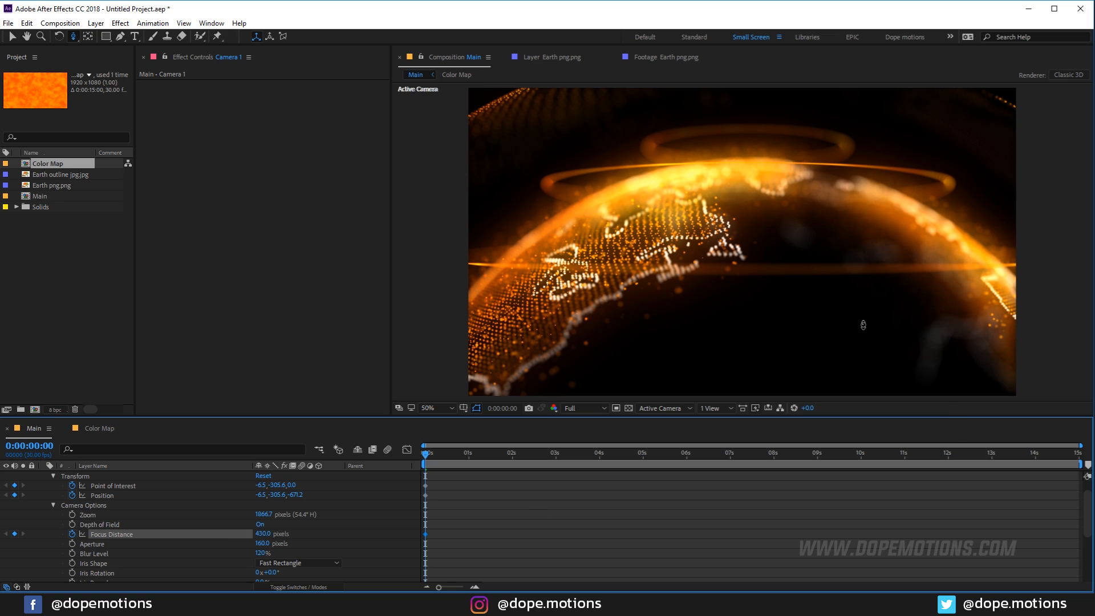
pyautogui.moveTo(264, 534); pyautogui.dragTo(326, 534)
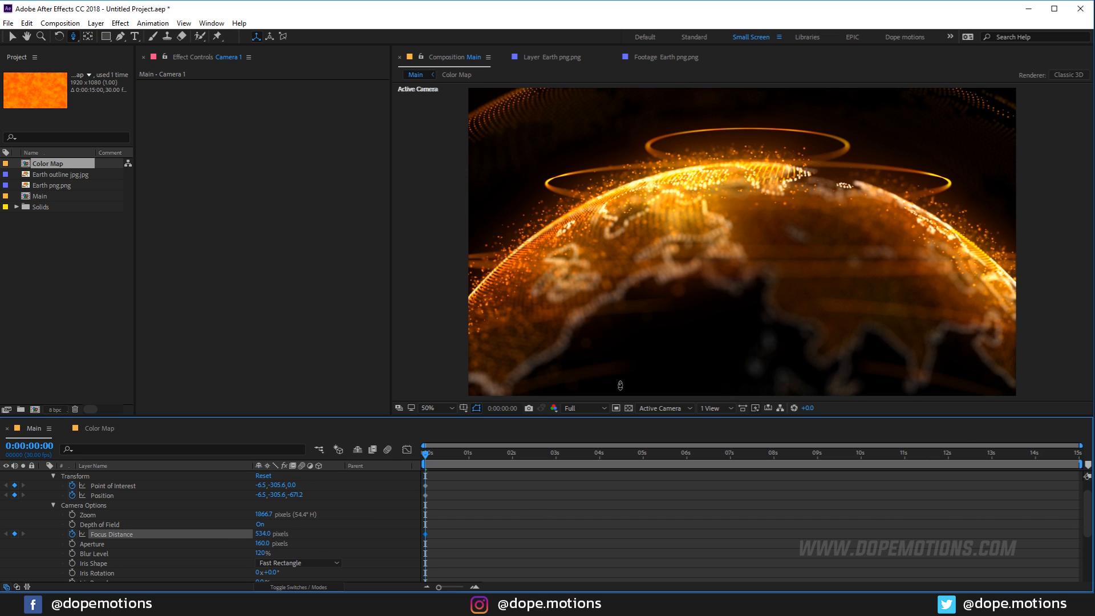
pyautogui.moveTo(268, 538); pyautogui.dragTo(264, 536)
pyautogui.click(266, 534)
pyautogui.keyDown('alt'); pyautogui.click(57, 411); pyautogui.keyUp('alt')
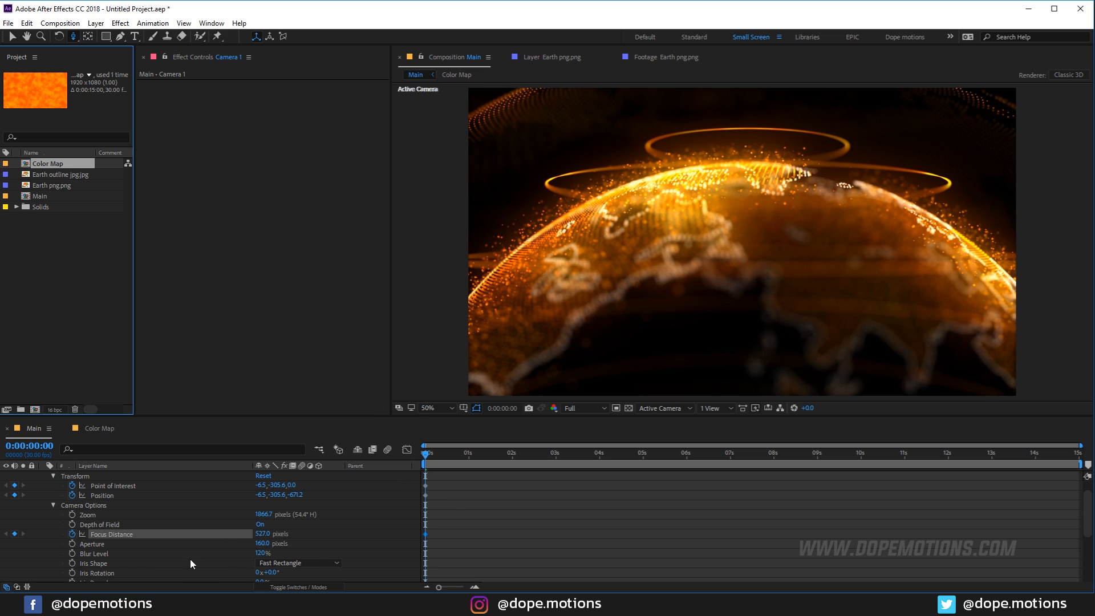
# At 0:00:03:00, pull Camera 1 back to about -777.6 in Z and keyframe its Focus Distance at 601 pixels.
pyautogui.press('u')
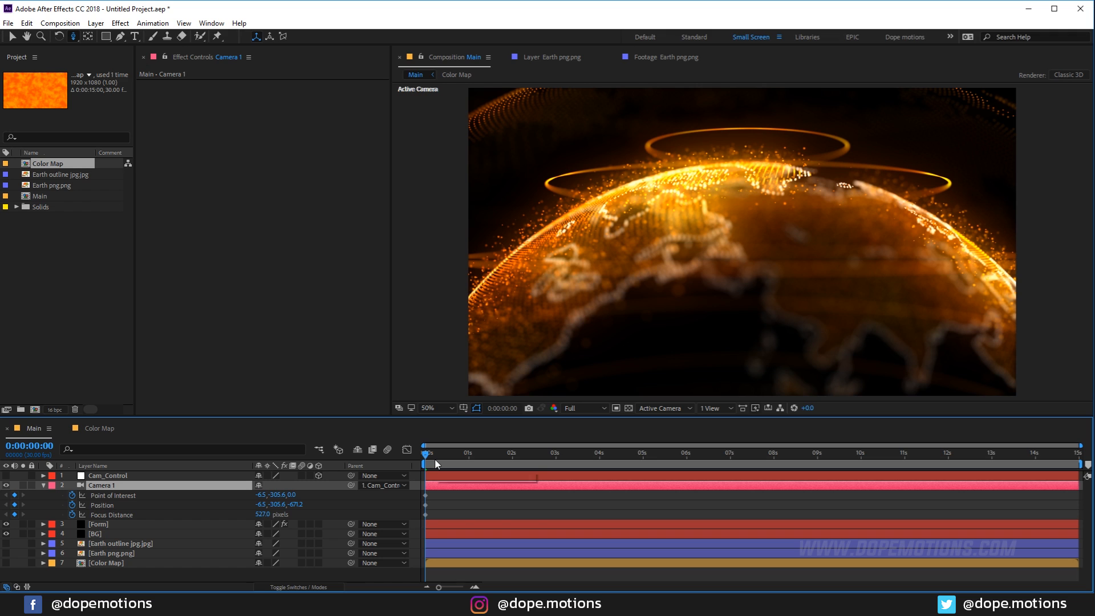
pyautogui.click(555, 462)
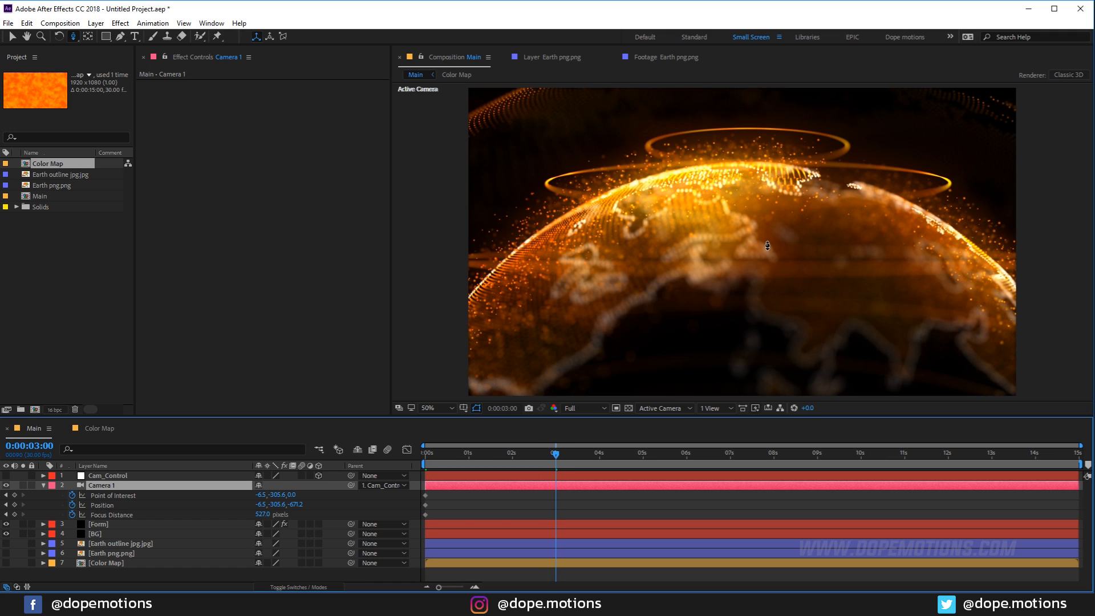
pyautogui.moveTo(752, 252); pyautogui.dragTo(751, 303)
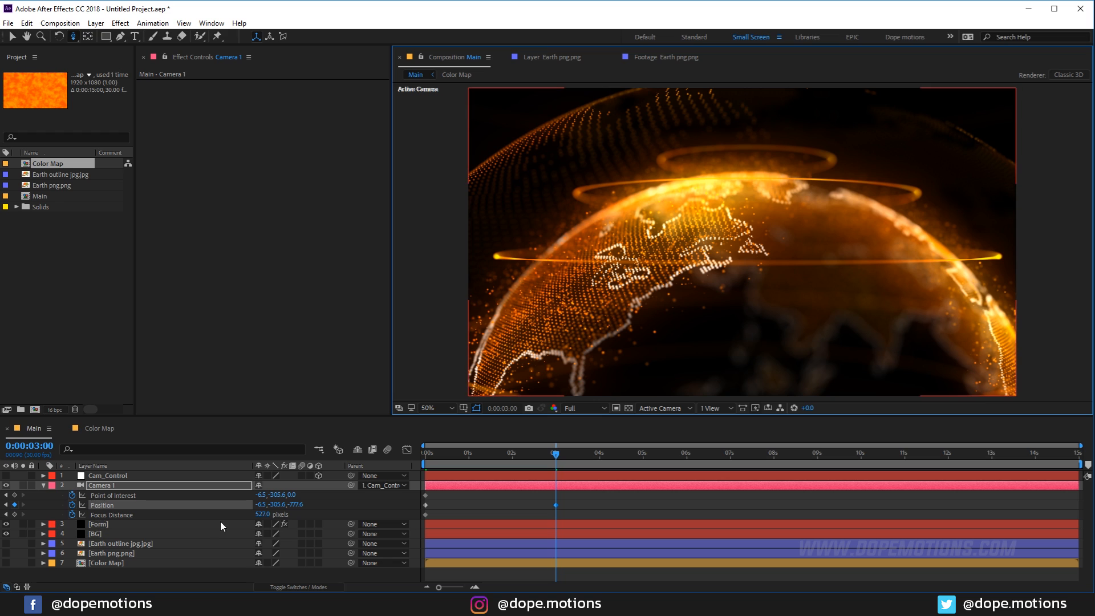
pyautogui.moveTo(263, 515); pyautogui.dragTo(299, 517)
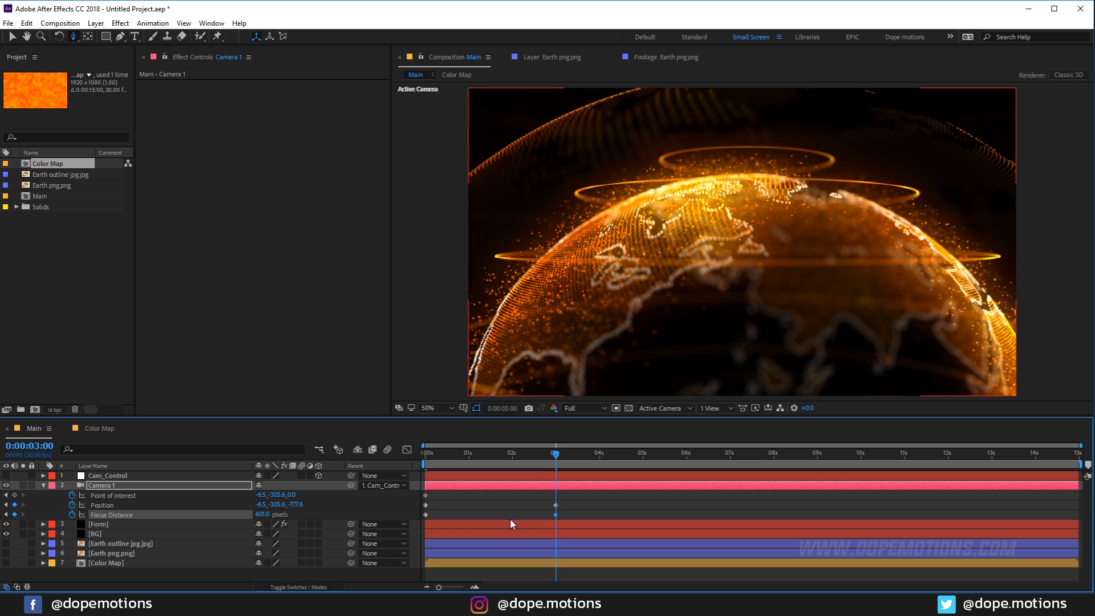
# Readjust Camera 1's Focus Distance on the first frame to sharpen the globe's upper edge, and collapse the layer's properties.
pyautogui.moveTo(502, 456); pyautogui.dragTo(379, 475)
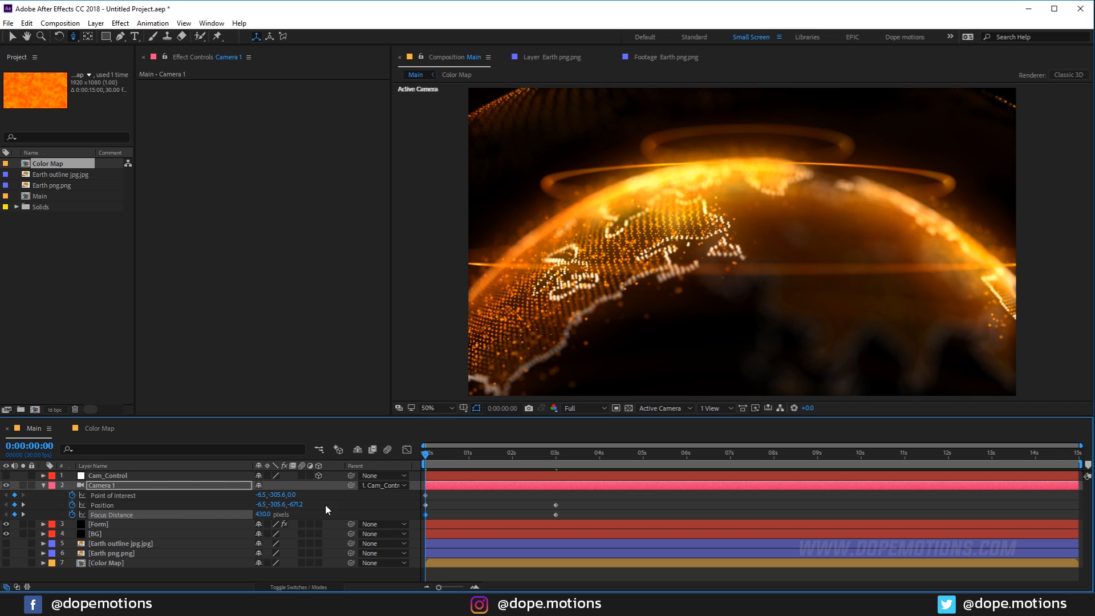
pyautogui.moveTo(262, 515); pyautogui.dragTo(309, 521)
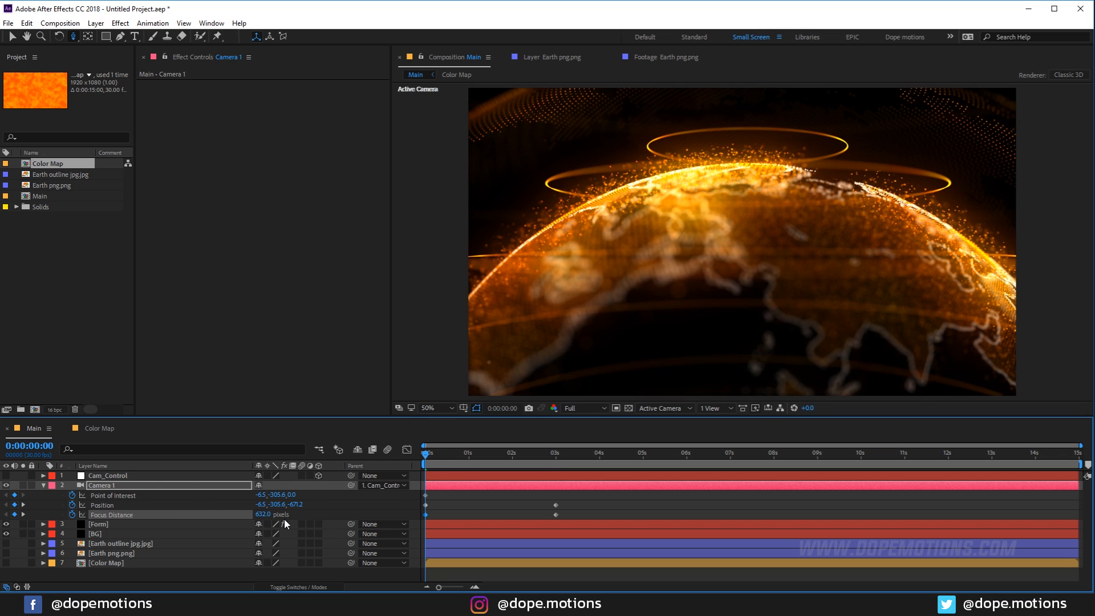
pyautogui.moveTo(263, 516); pyautogui.dragTo(248, 519)
pyautogui.click(43, 485)
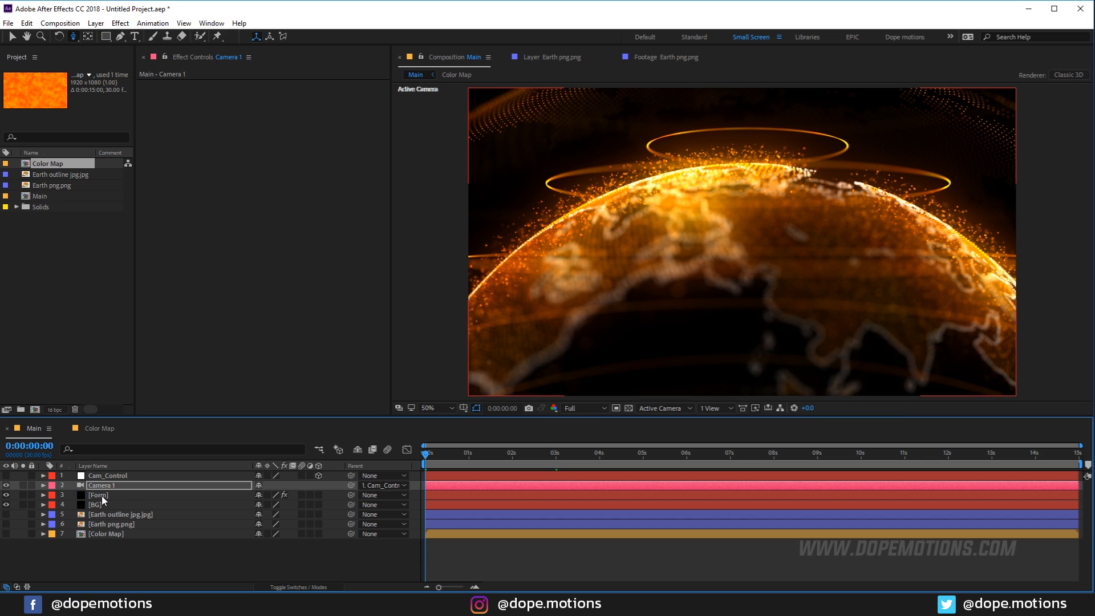
# Set the Glow Threshold of the Form layer's Glow effect to 20%.
pyautogui.click(102, 496)
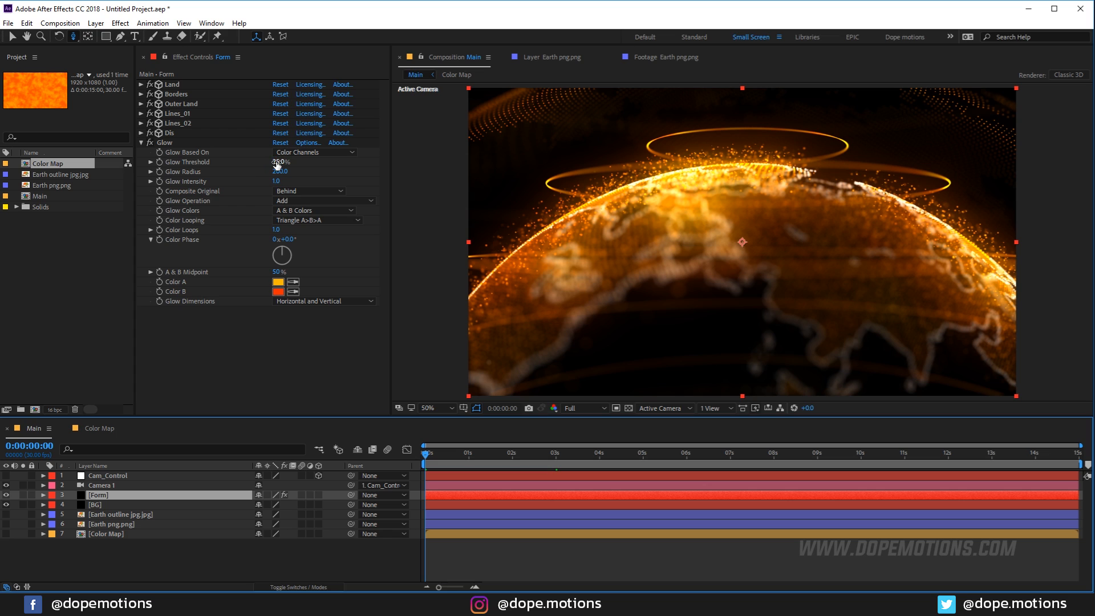
pyautogui.click(278, 162)
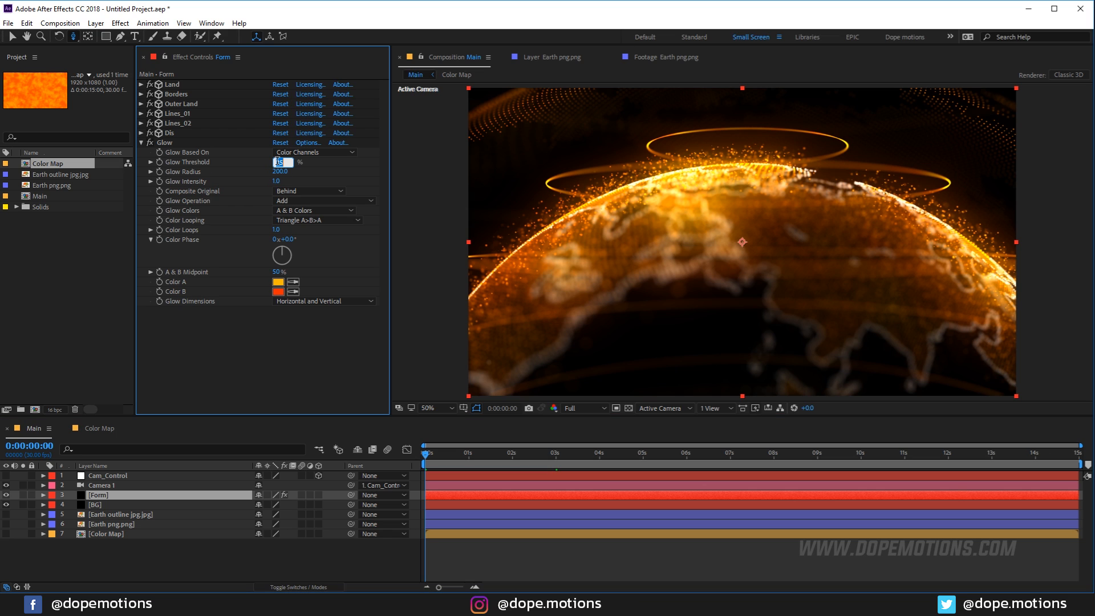
pyautogui.write('20')
pyautogui.press('Return')
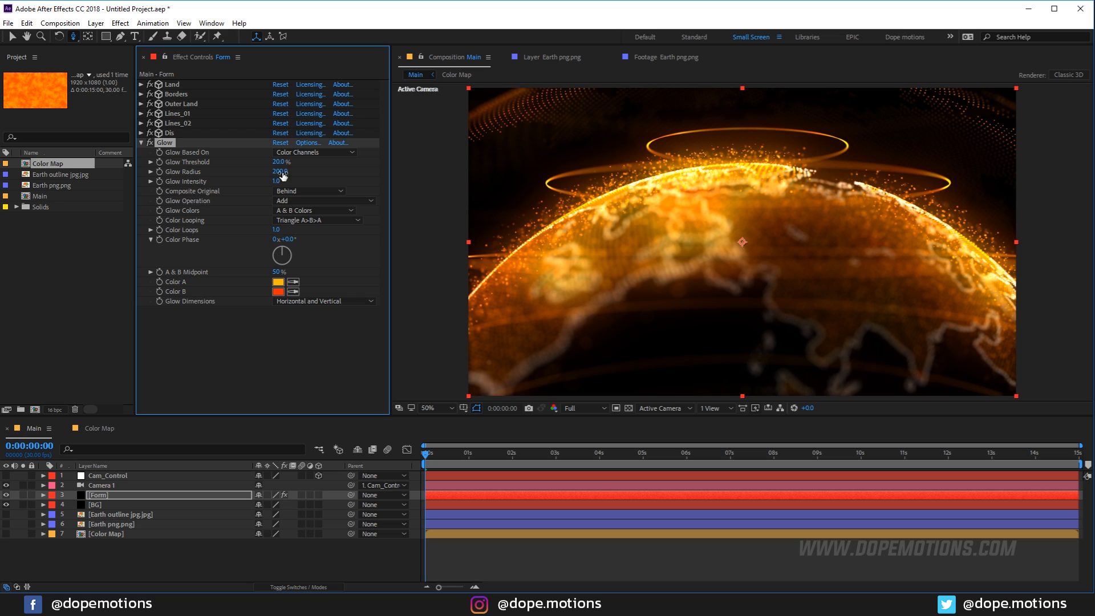
pyautogui.click(238, 581)
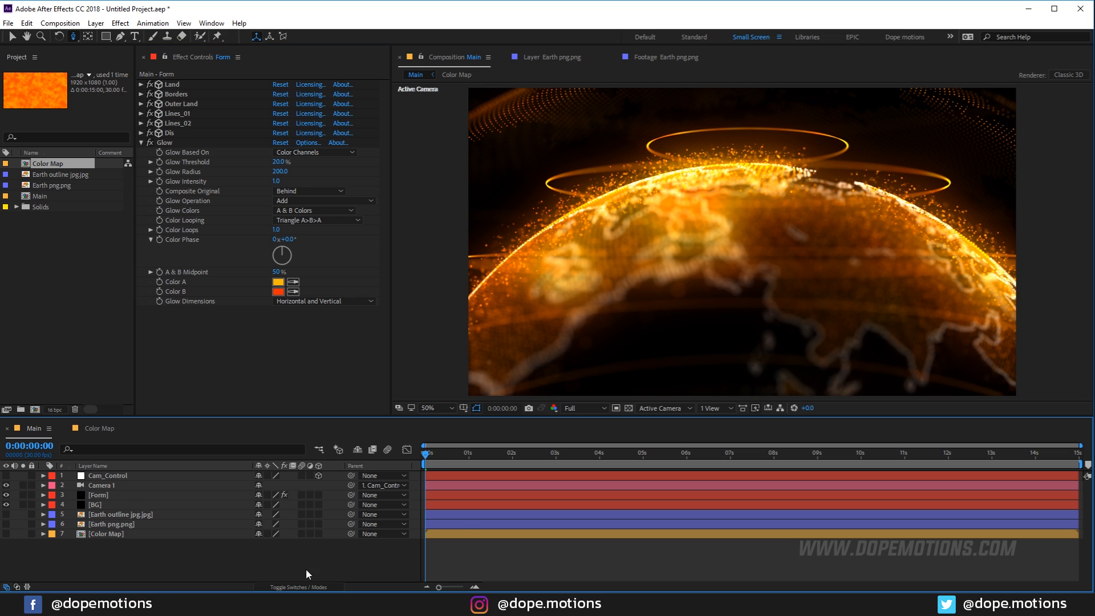
# End the work area at 0:00:03:00 and preview it from the start at Quarter resolution and 25% magnification.
pyautogui.moveTo(439, 456); pyautogui.dragTo(559, 465)
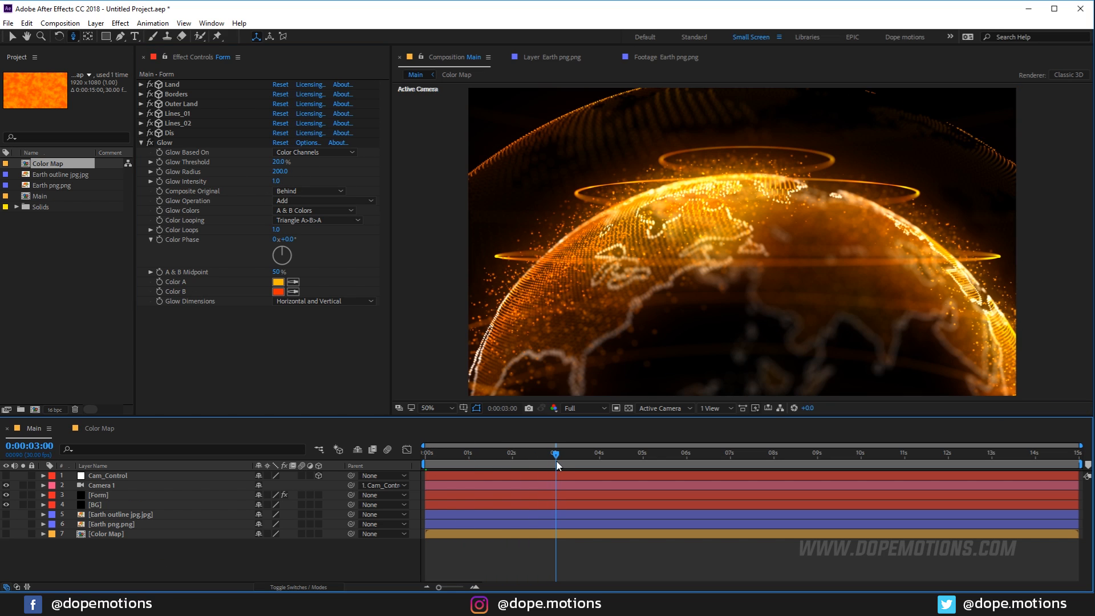
pyautogui.press('n')
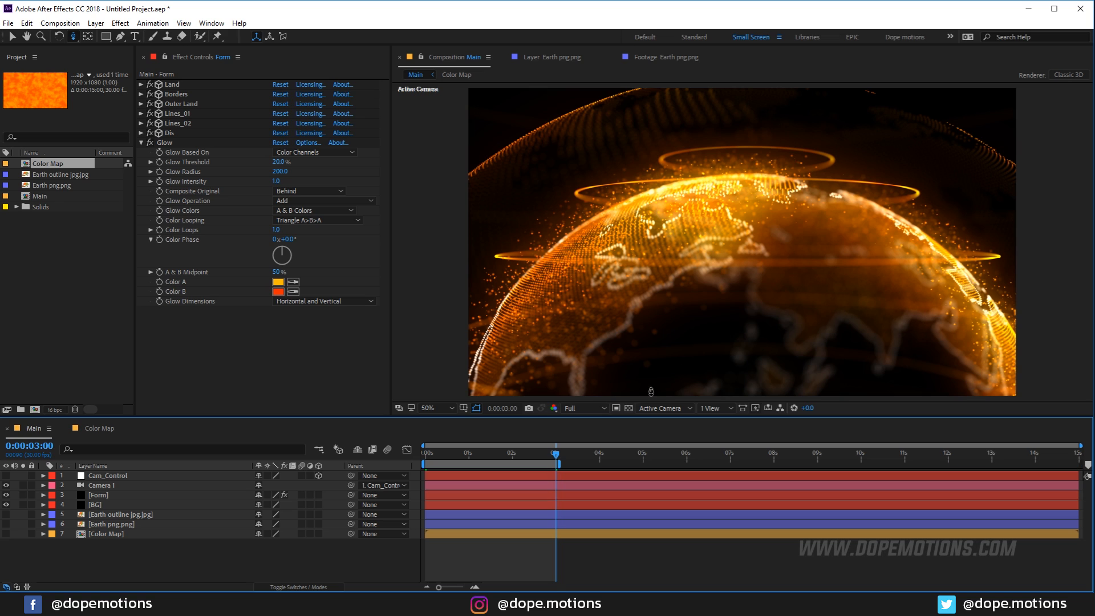
pyautogui.click(585, 406)
pyautogui.click(582, 449)
pyautogui.press(',')
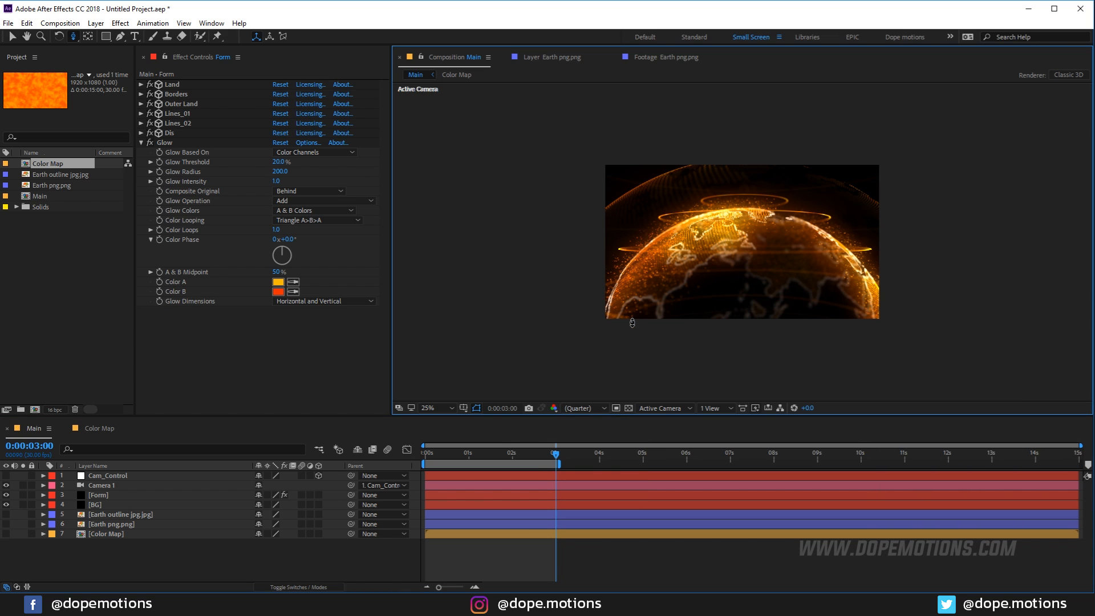
pyautogui.press('Home')
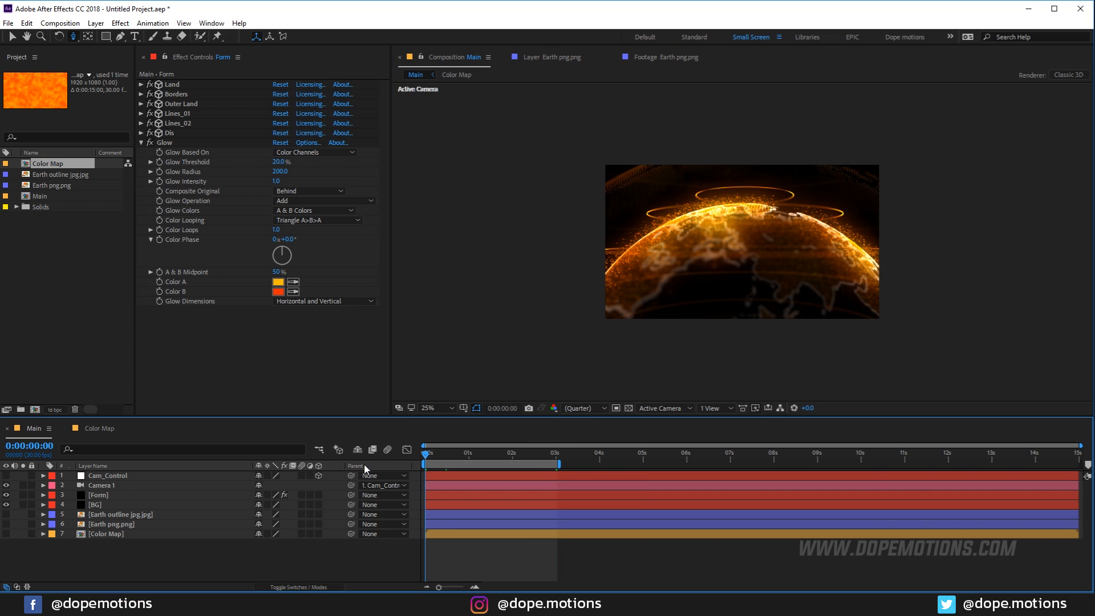
pyautogui.press('space')
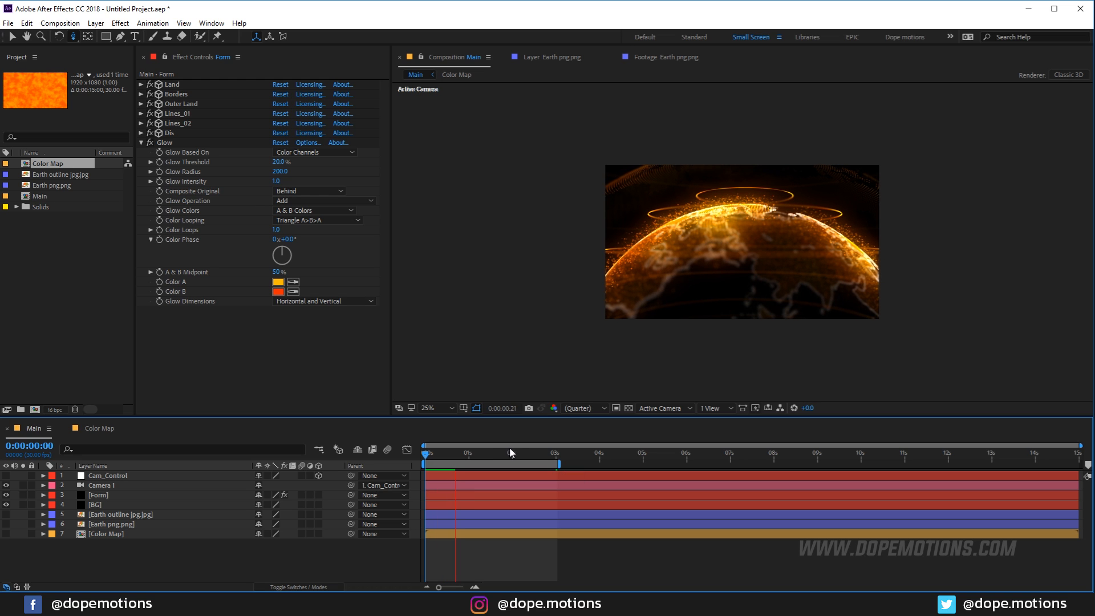
# Replay the camera move preview from the first frame to review the glow and depth of field, and stop it.
pyautogui.press('space')
pyautogui.press('space')
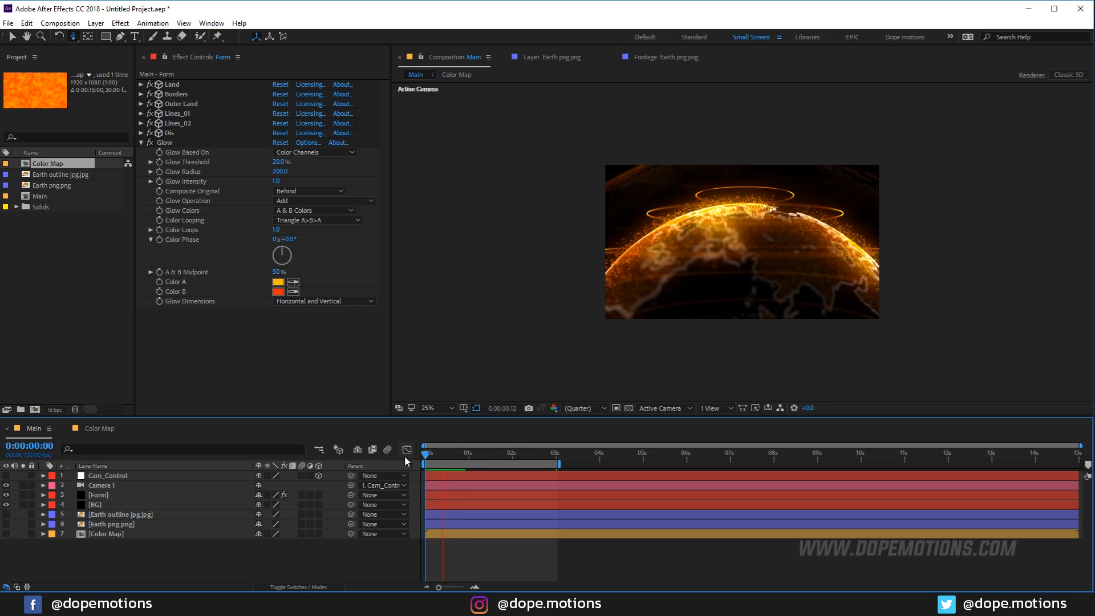
pyautogui.press('space')
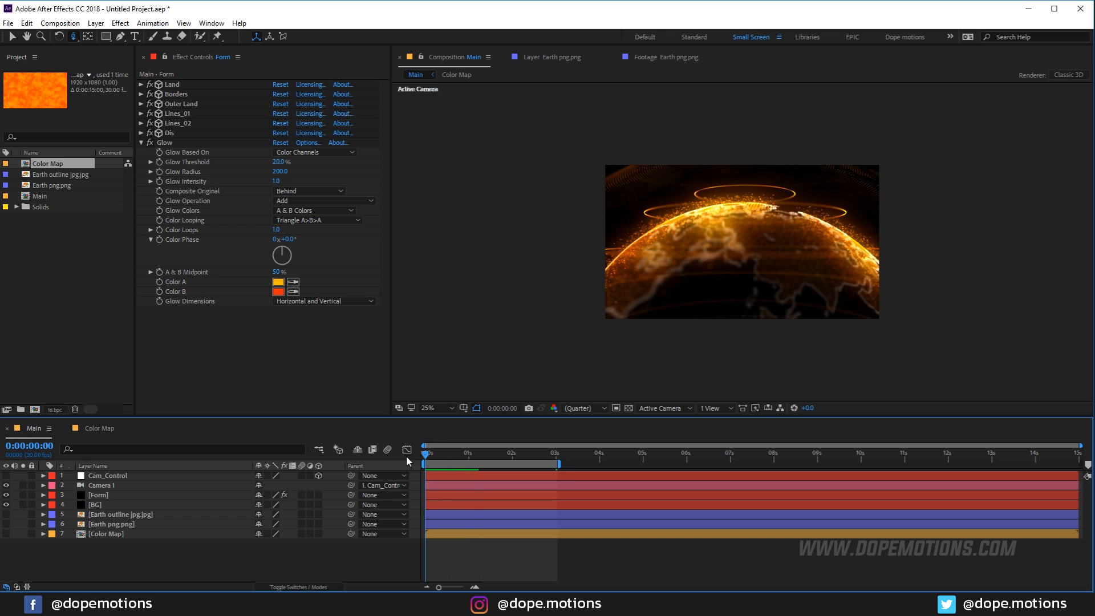
# At 0:00:03:00, set Camera 1's Focus Distance to 560 pixels while viewing the composition at 50%.
pyautogui.press('.')
pyautogui.moveTo(511, 455); pyautogui.dragTo(556, 458)
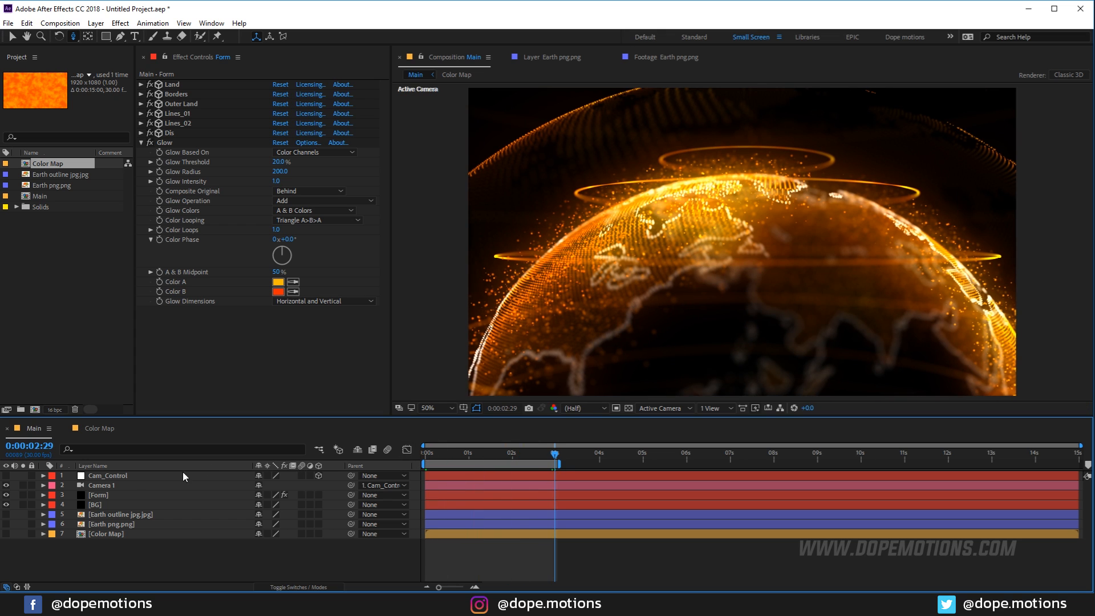
pyautogui.press('pagedown')
pyautogui.click(103, 487)
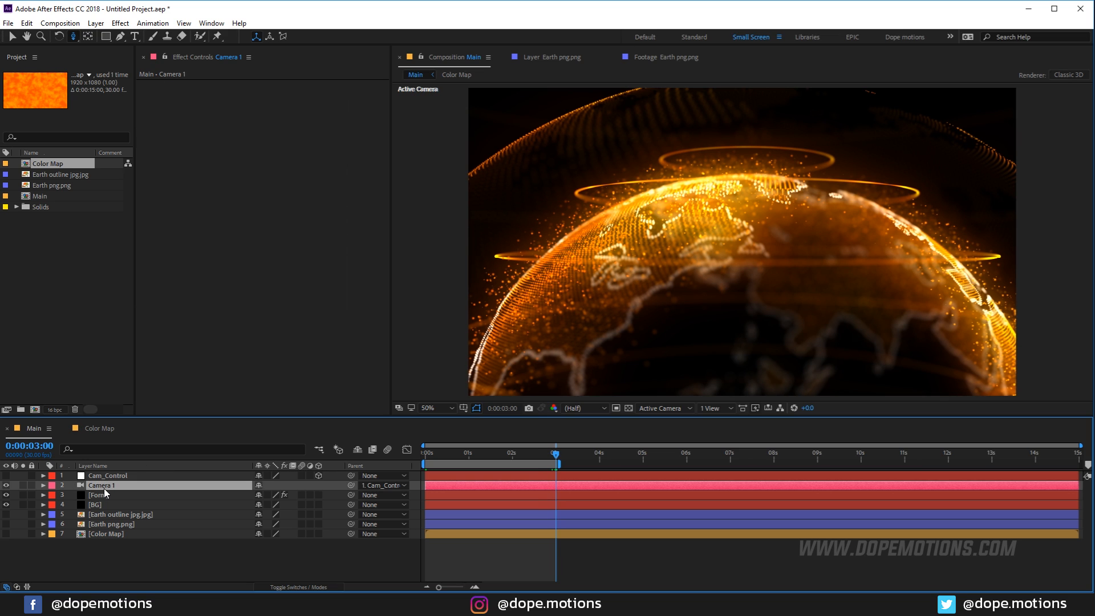
pyautogui.press('u')
pyautogui.moveTo(264, 515); pyautogui.dragTo(238, 514)
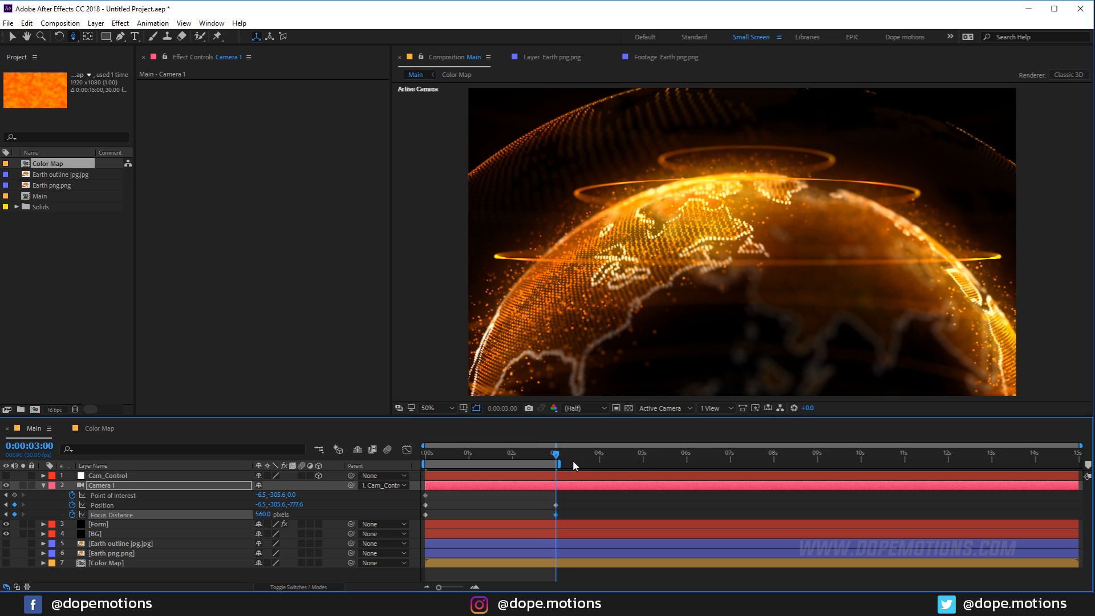
# Extend the work area's end to about 11.5 seconds and split the Camera 1 layer at 0:00:03:00.
pyautogui.moveTo(559, 464); pyautogui.dragTo(932, 465)
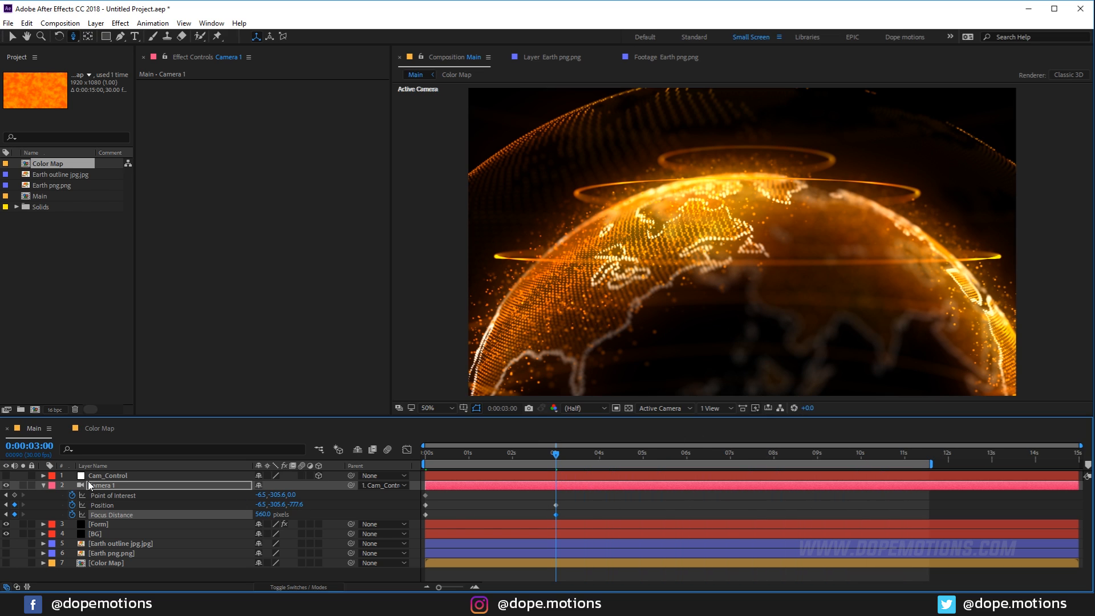
pyautogui.click(43, 484)
pyautogui.click(108, 485)
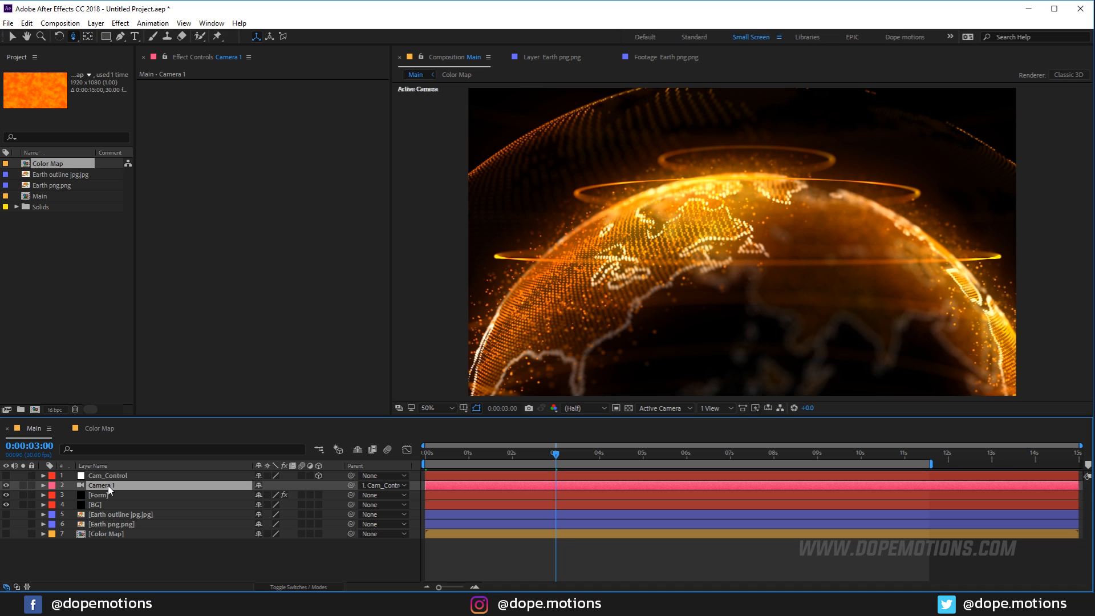
pyautogui.hotkey('ctrl', 'shift', 'd')
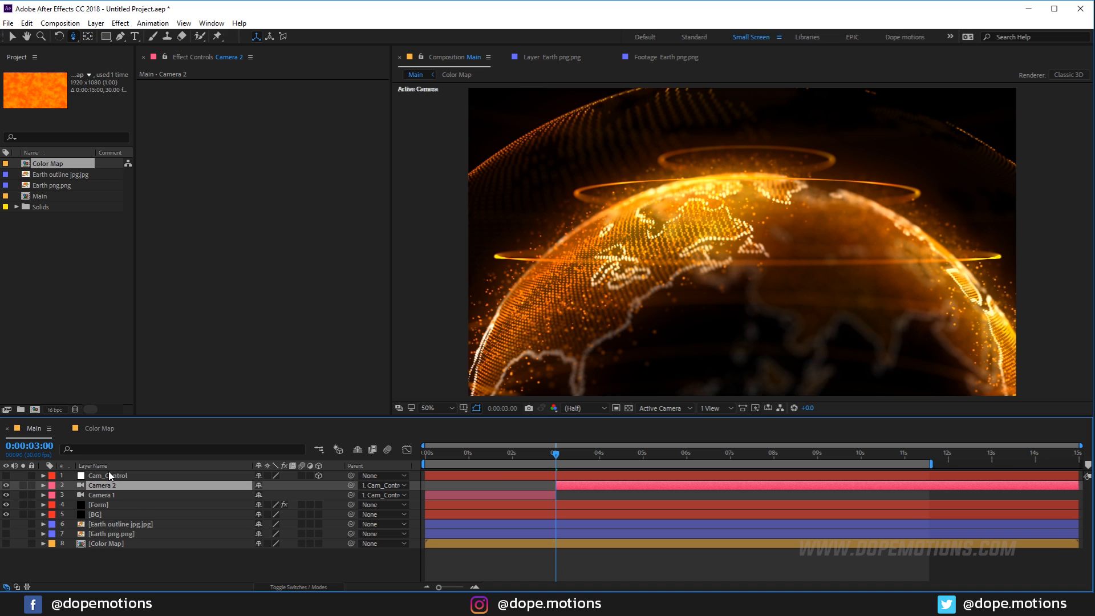
# Clear Camera 2's Point of Interest, Position and Focus Distance keyframes and set fresh ones at 0:00:03:00.
pyautogui.press('u')
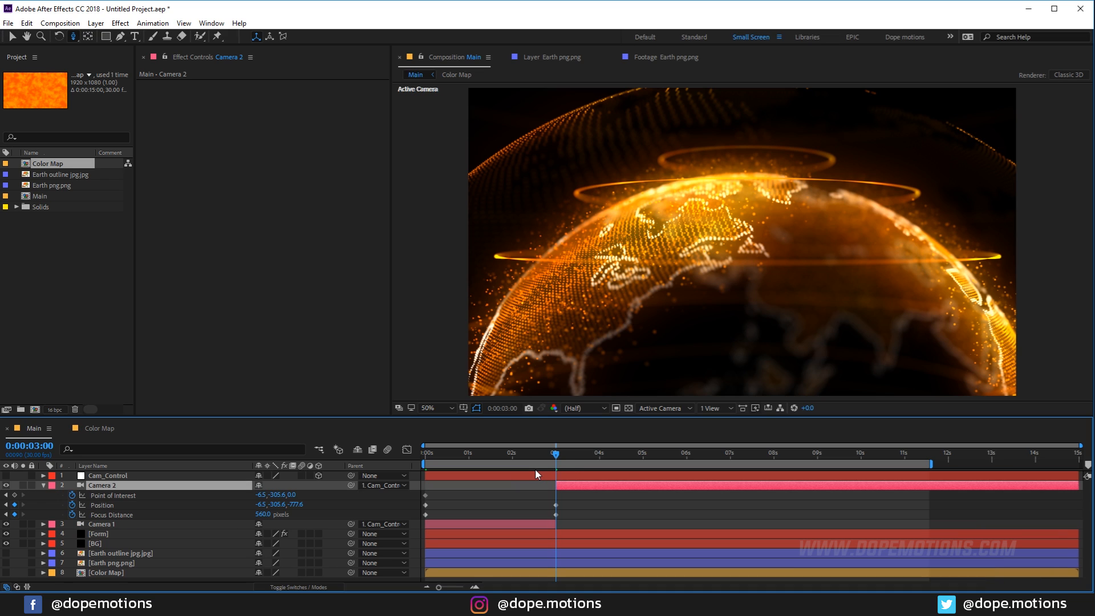
pyautogui.click(72, 505)
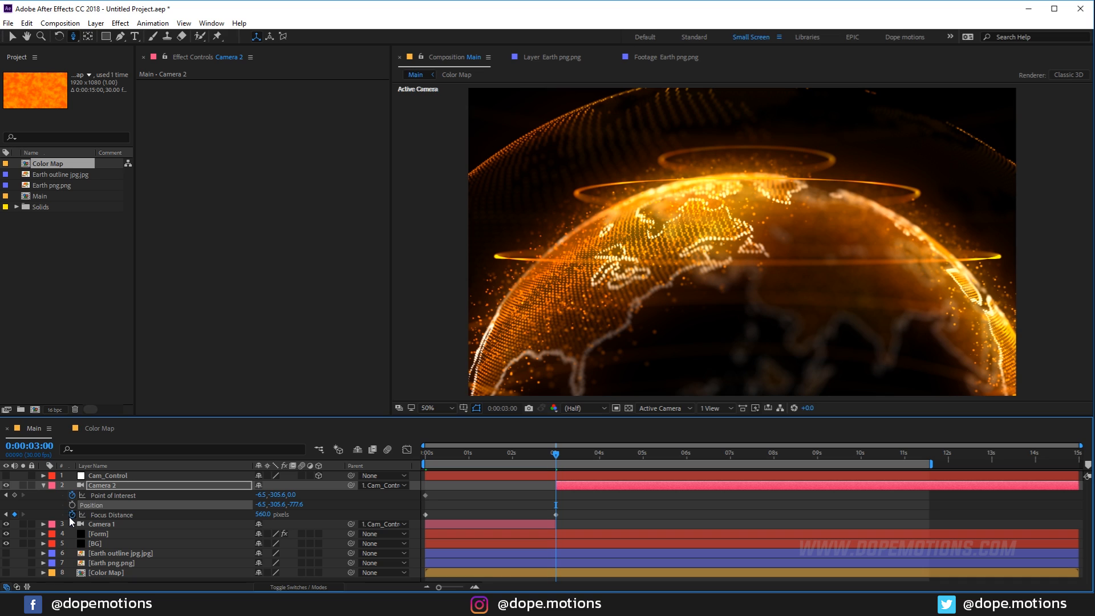
pyautogui.click(72, 515)
pyautogui.click(72, 495)
pyautogui.click(71, 504)
pyautogui.click(72, 496)
pyautogui.click(72, 515)
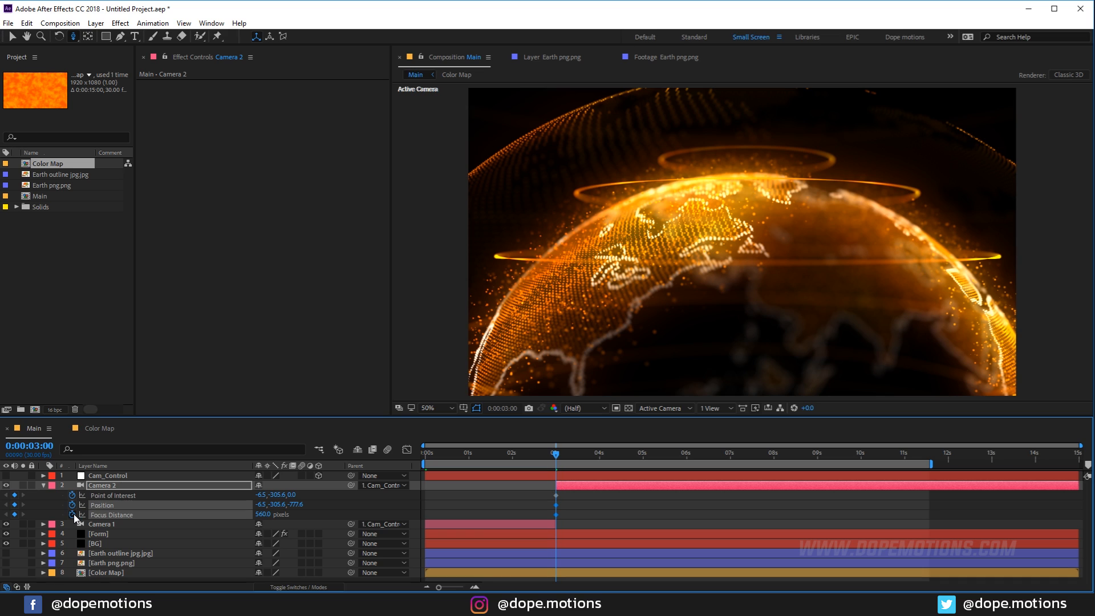
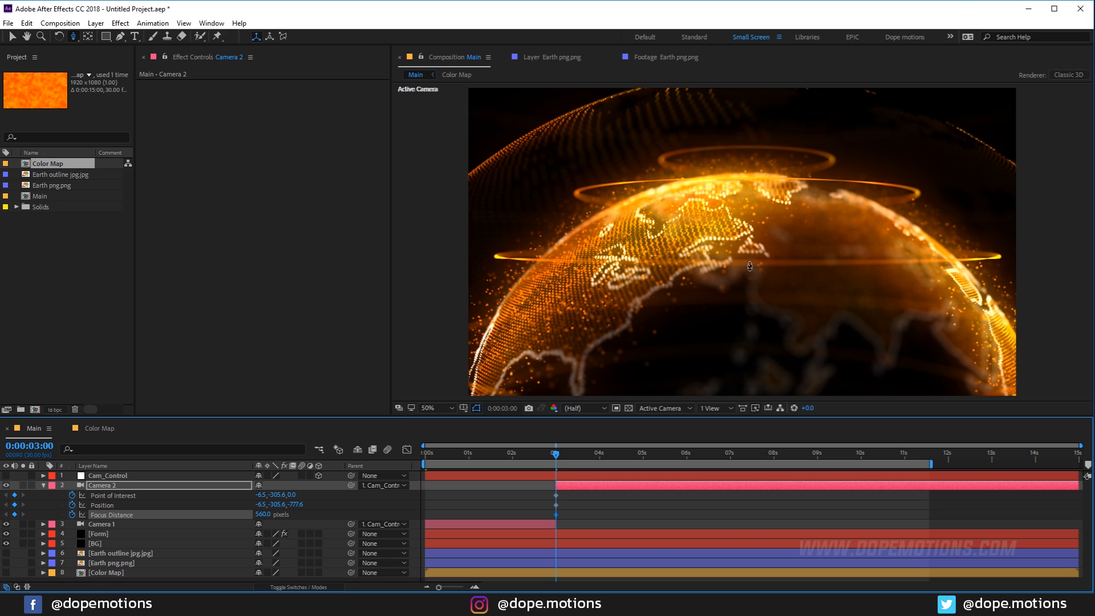
# Turn off Camera 2's Depth of Field and pan the camera so the globe shifts toward the right side of the frame.
pyautogui.click(97, 485)
pyautogui.press('a')
pyautogui.press('a')
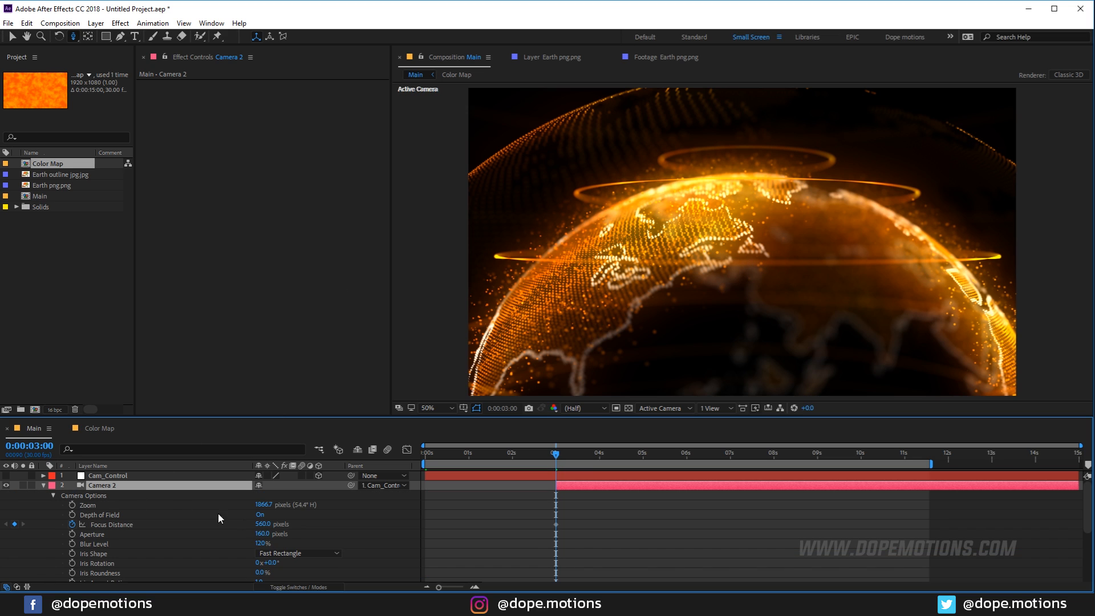
pyautogui.click(259, 514)
pyautogui.press('c')
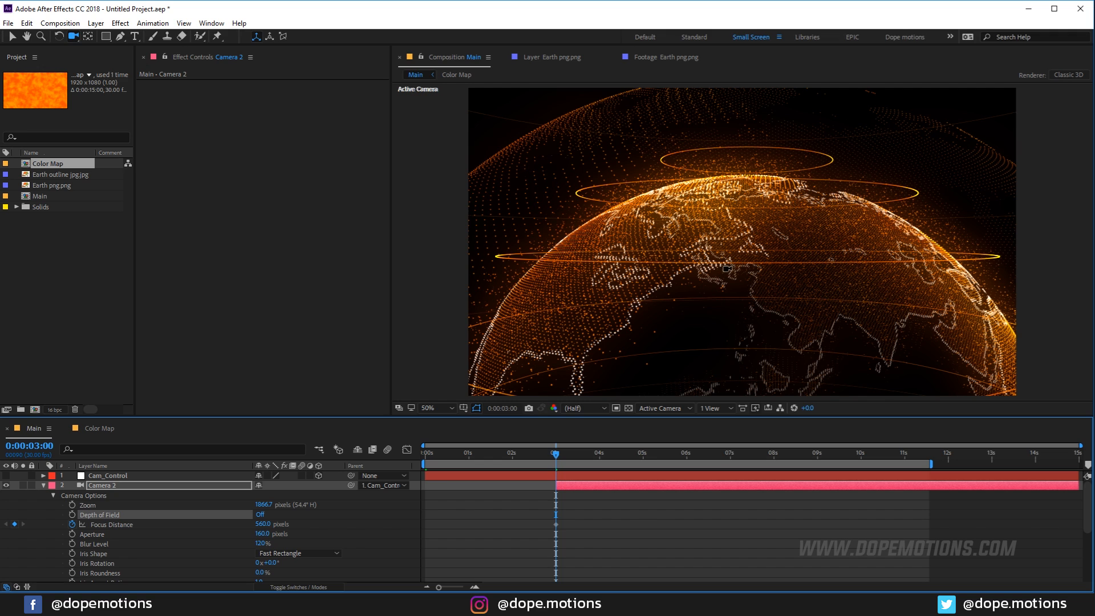
pyautogui.press('c')
pyautogui.moveTo(687, 298); pyautogui.dragTo(808, 283)
pyautogui.press('.')
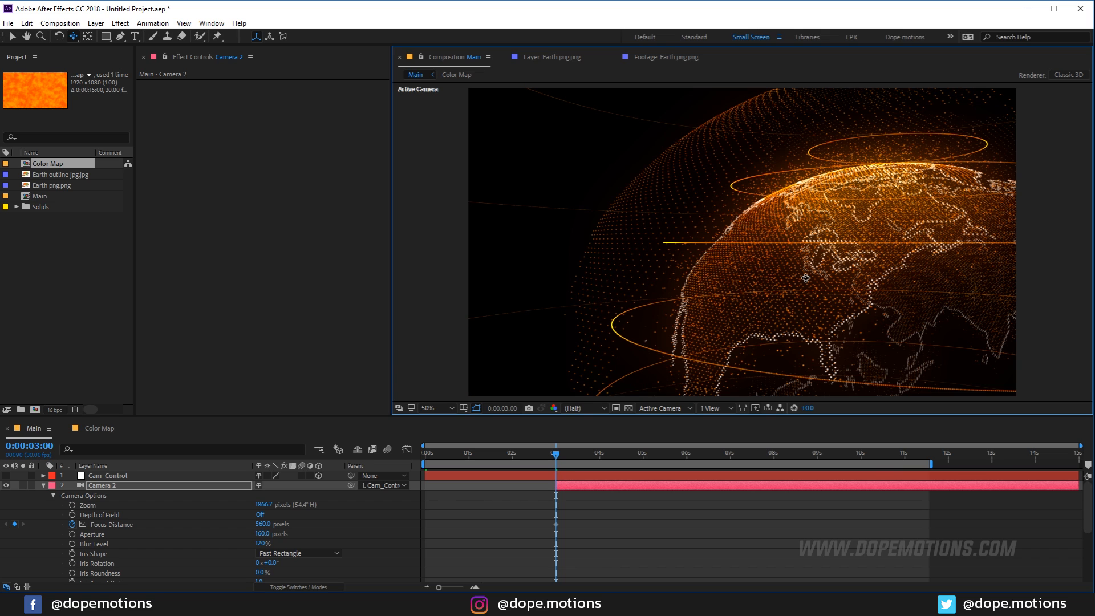
# Try a closer framing of South America by panning Camera 2 down the globe.
pyautogui.moveTo(803, 273); pyautogui.dragTo(803, 212)
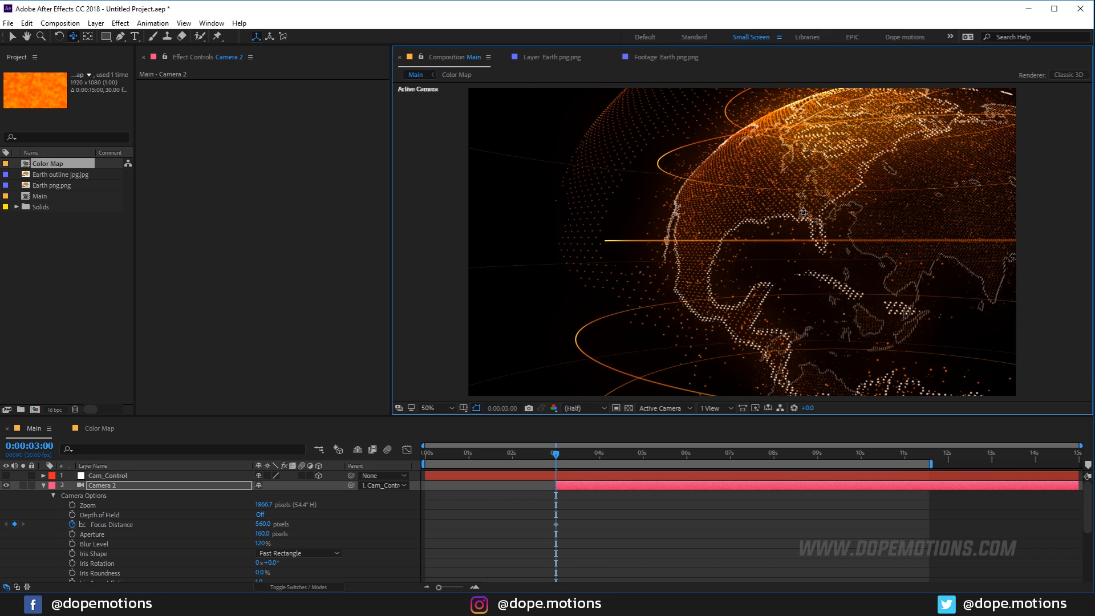
pyautogui.moveTo(817, 270); pyautogui.dragTo(795, 209)
pyautogui.moveTo(834, 256); pyautogui.dragTo(810, 222)
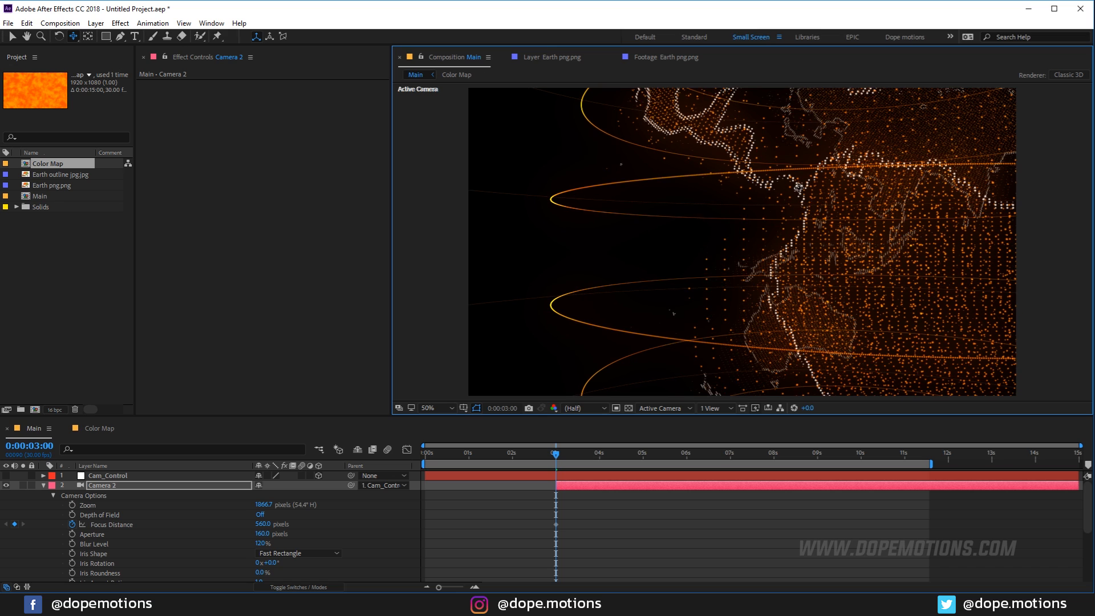
pyautogui.moveTo(843, 286); pyautogui.dragTo(845, 232)
pyautogui.moveTo(848, 268)
pyautogui.mouseDown()
pyautogui.moveTo(862, 218)
pyautogui.moveTo(868, 239)
pyautogui.moveTo(856, 251)
pyautogui.mouseUp()
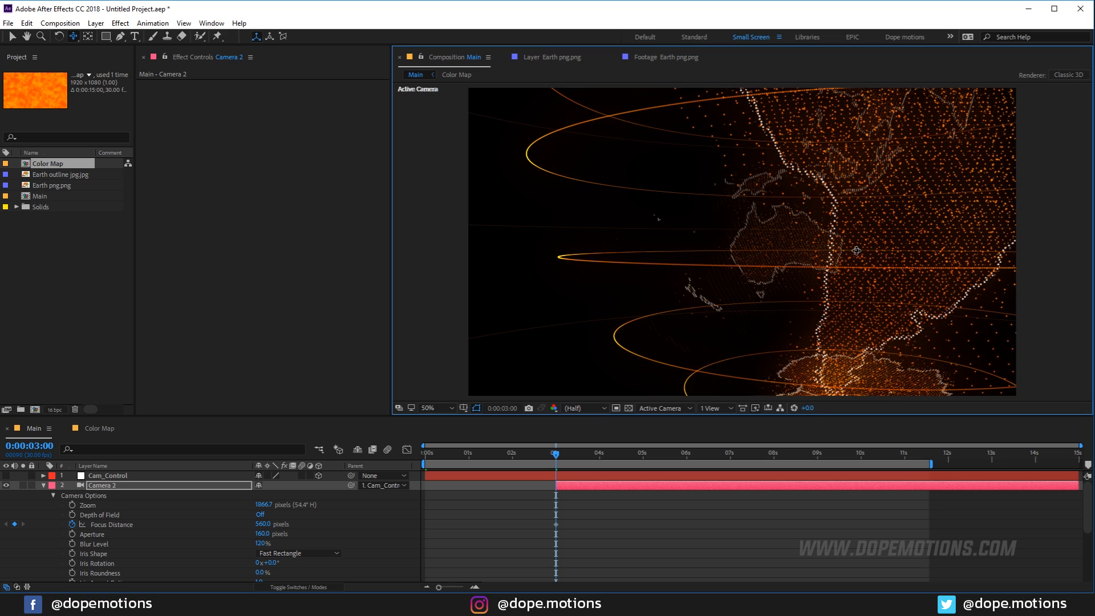
# Turn on Camera 2's Depth of Field and set its Focus Distance to 481 pixels.
pyautogui.click(259, 514)
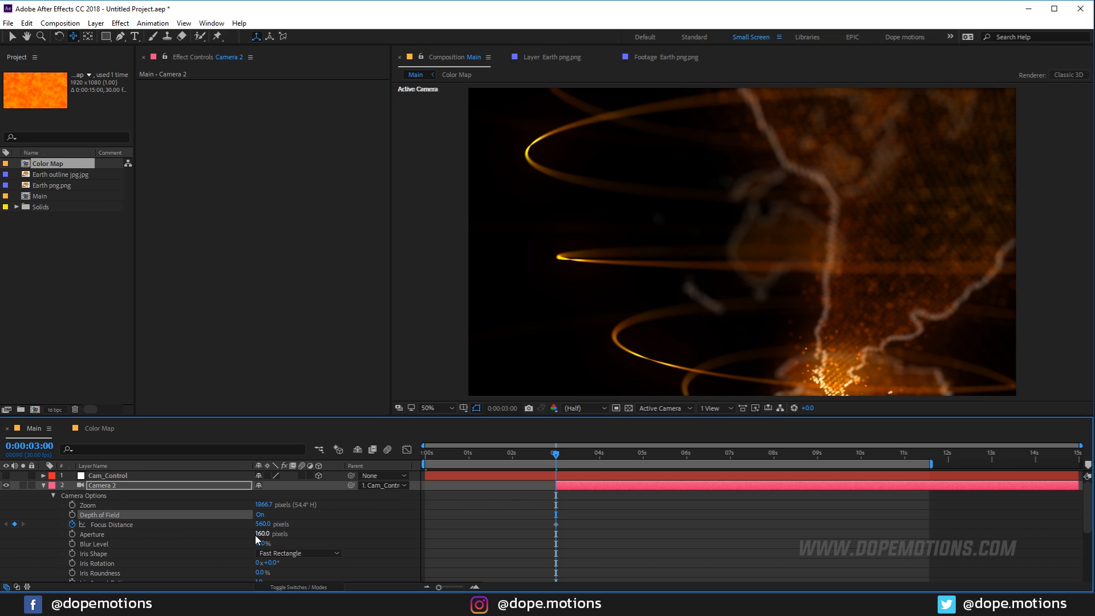
pyautogui.moveTo(263, 524)
pyautogui.mouseDown()
pyautogui.moveTo(319, 525)
pyautogui.moveTo(210, 526)
pyautogui.moveTo(272, 528)
pyautogui.mouseUp()
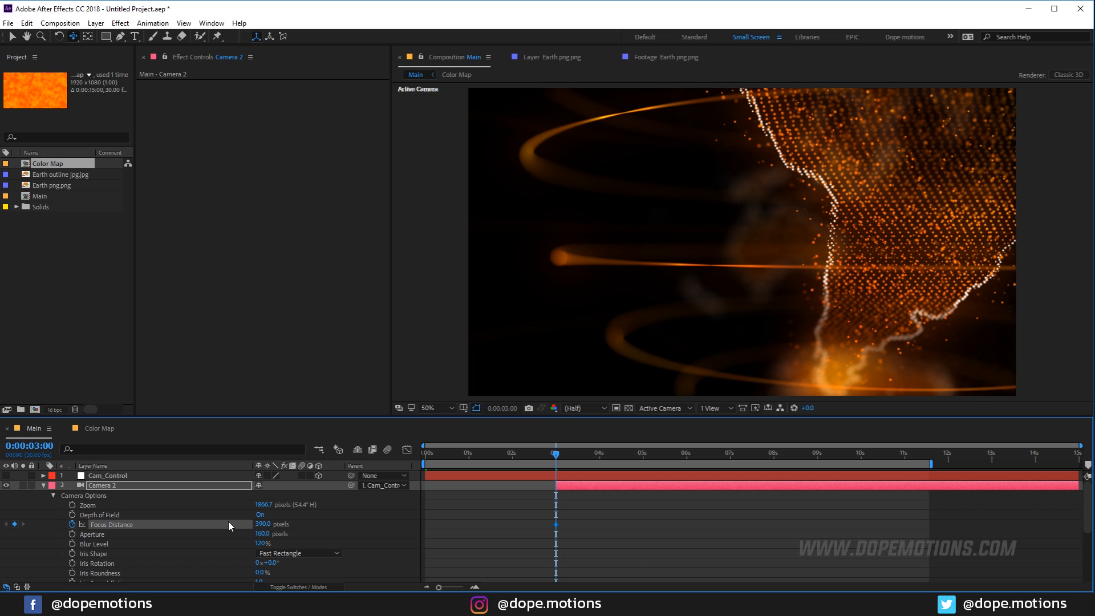
pyautogui.moveTo(266, 523); pyautogui.dragTo(311, 532)
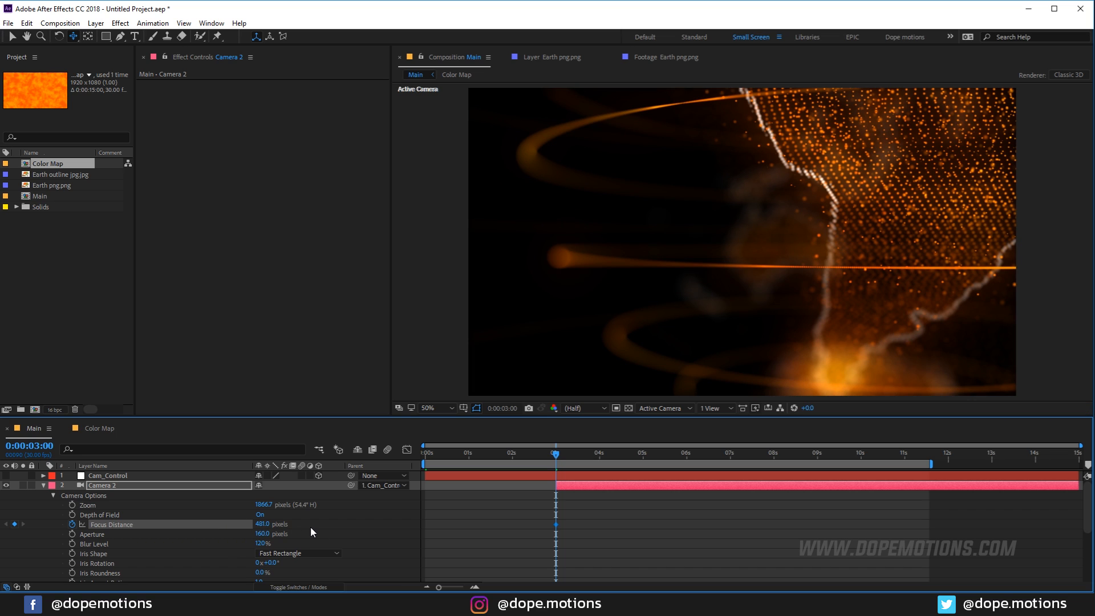
# Turn off Camera 2's Depth of Field and pan the camera back up to frame North America on the globe's left side.
pyautogui.click(261, 515)
pyautogui.click(804, 308)
pyautogui.moveTo(804, 308)
pyautogui.mouseDown()
pyautogui.moveTo(794, 229)
pyautogui.moveTo(822, 274)
pyautogui.moveTo(835, 245)
pyautogui.moveTo(791, 277)
pyautogui.moveTo(798, 257)
pyautogui.moveTo(813, 290)
pyautogui.moveTo(805, 313)
pyautogui.moveTo(819, 305)
pyautogui.mouseUp()
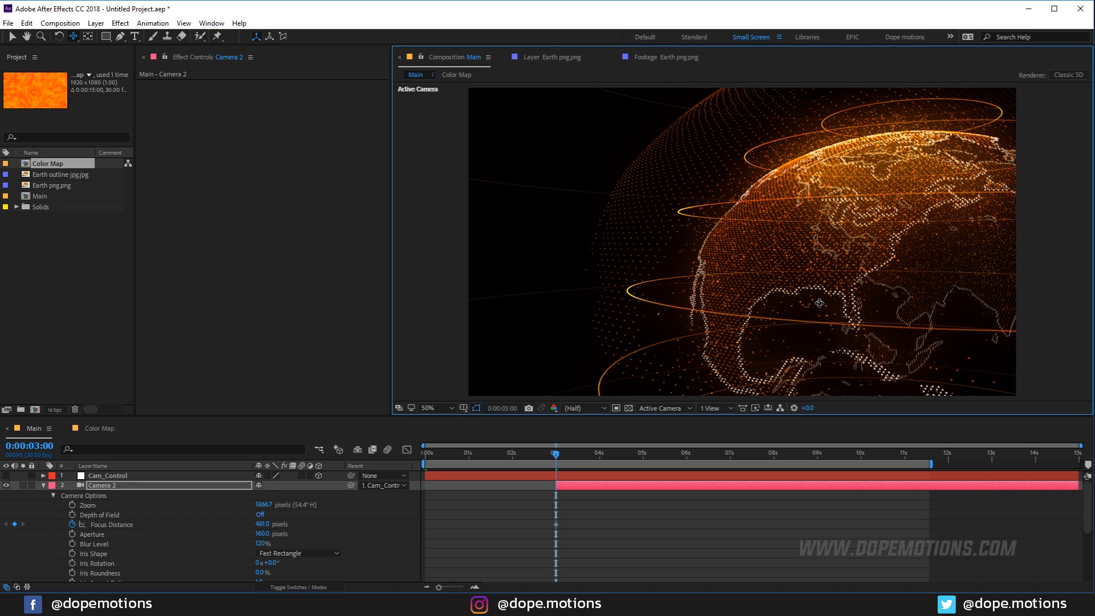
# Turn on Camera 2's Depth of Field and set its Focus Distance to 459 pixels.
pyautogui.click(261, 515)
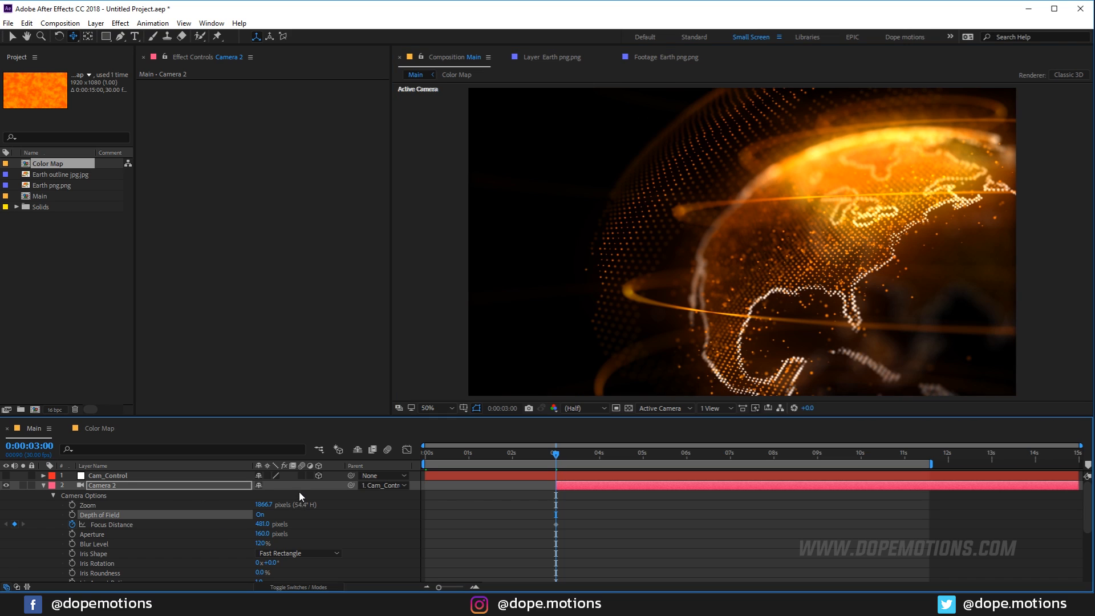
pyautogui.moveTo(263, 524)
pyautogui.mouseDown()
pyautogui.moveTo(240, 524)
pyautogui.moveTo(271, 525)
pyautogui.mouseUp()
pyautogui.click(235, 525)
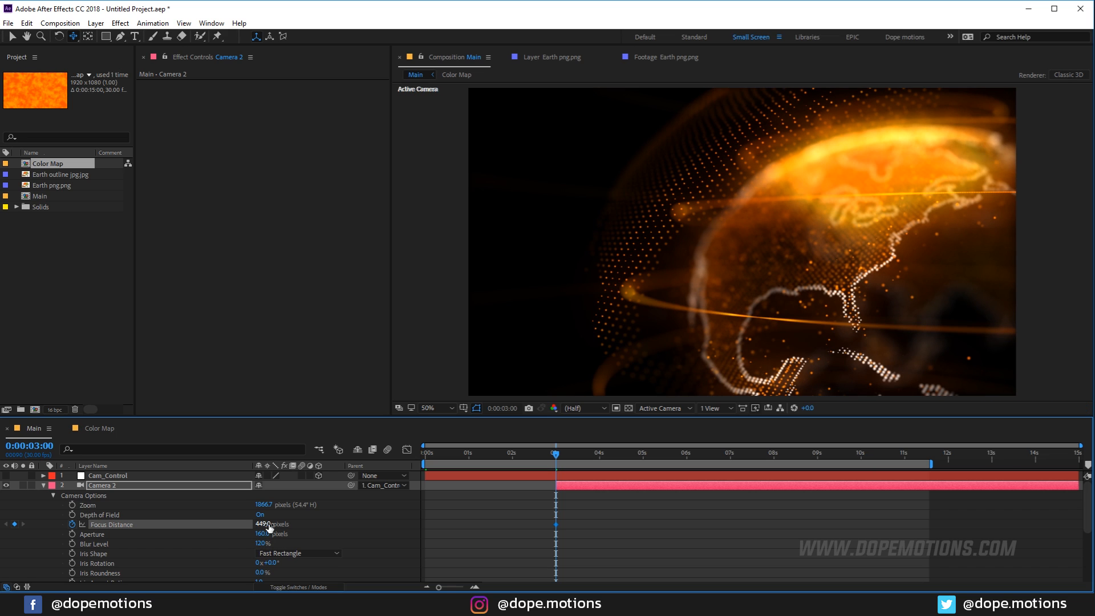
pyautogui.click(263, 524)
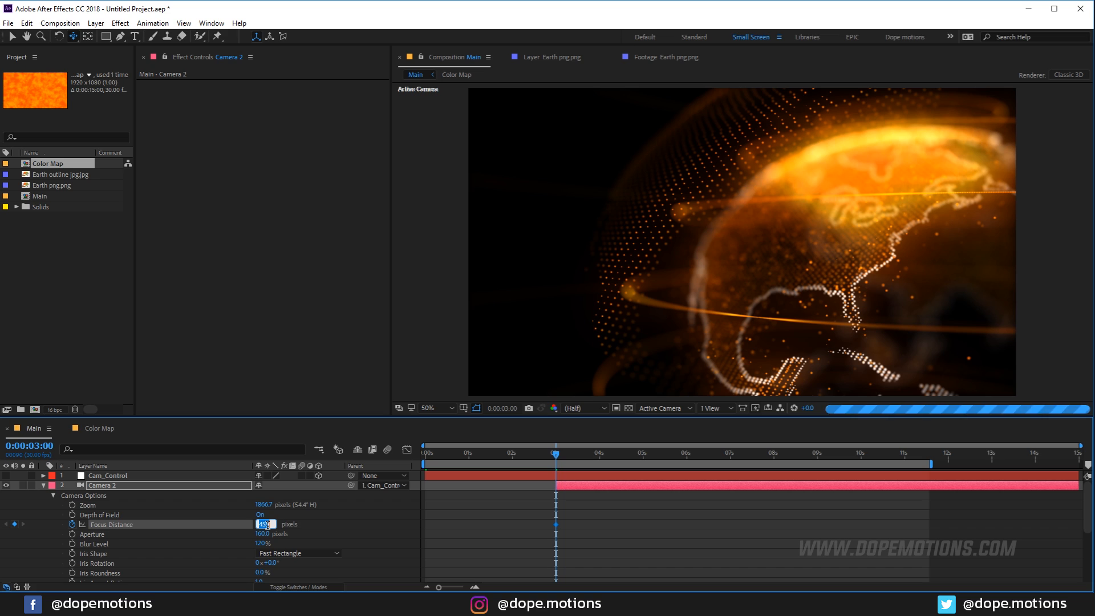
pyautogui.click(354, 531)
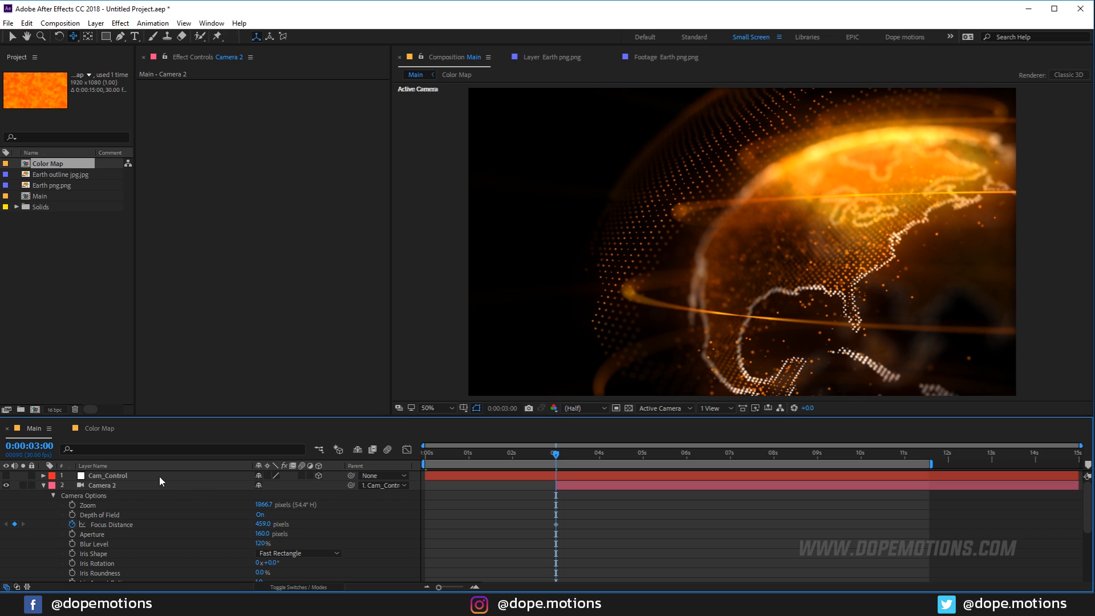
# Reveal Camera 2's keyframes and, at 0:00:06:00, pan the camera to about -202.3, -228.1 in X and Y.
pyautogui.click(105, 486)
pyautogui.press('u')
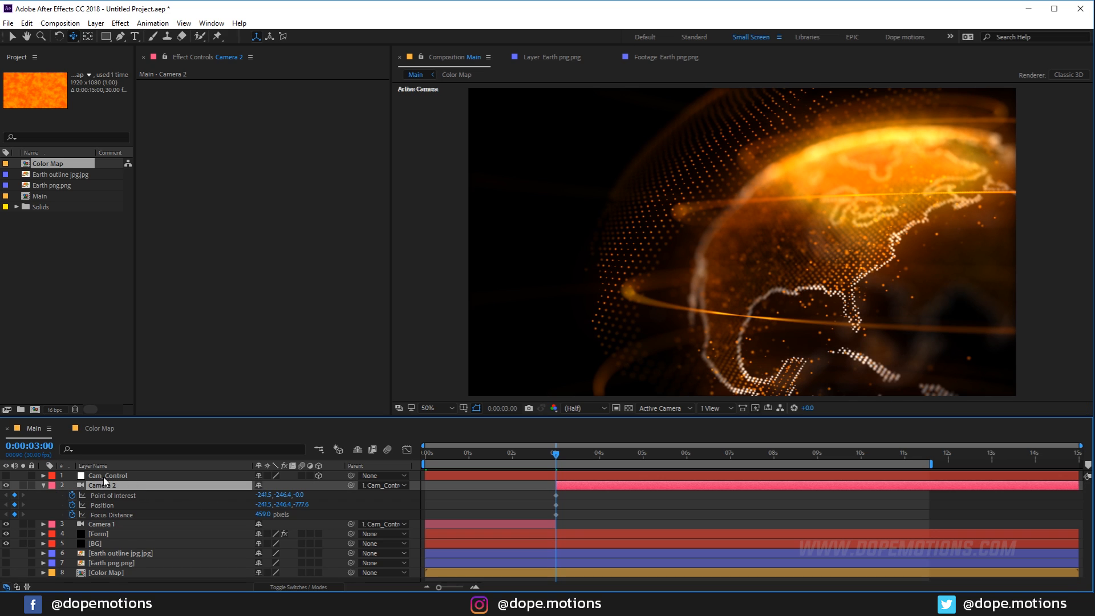
pyautogui.click(687, 459)
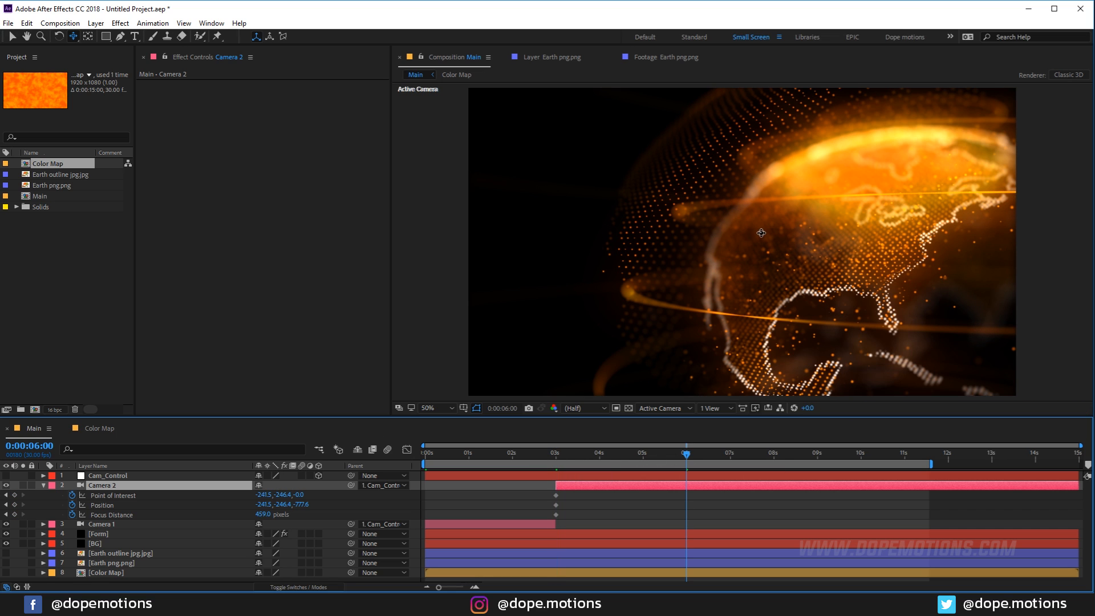
pyautogui.moveTo(773, 282); pyautogui.dragTo(744, 269)
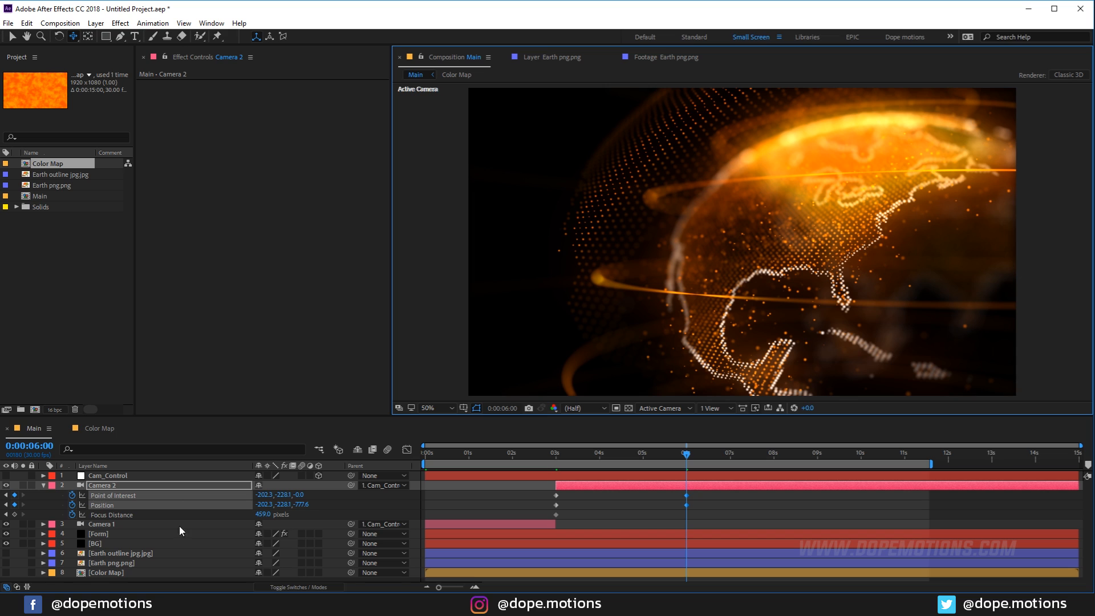
# At 0:00:06:00, set Camera 2's Focus Distance to 565 pixels and orbit the camera to a Position of about -168.5, -289.1, -774.5.
pyautogui.moveTo(267, 515)
pyautogui.mouseDown()
pyautogui.moveTo(309, 516)
pyautogui.moveTo(264, 516)
pyautogui.mouseUp()
pyautogui.click(276, 513)
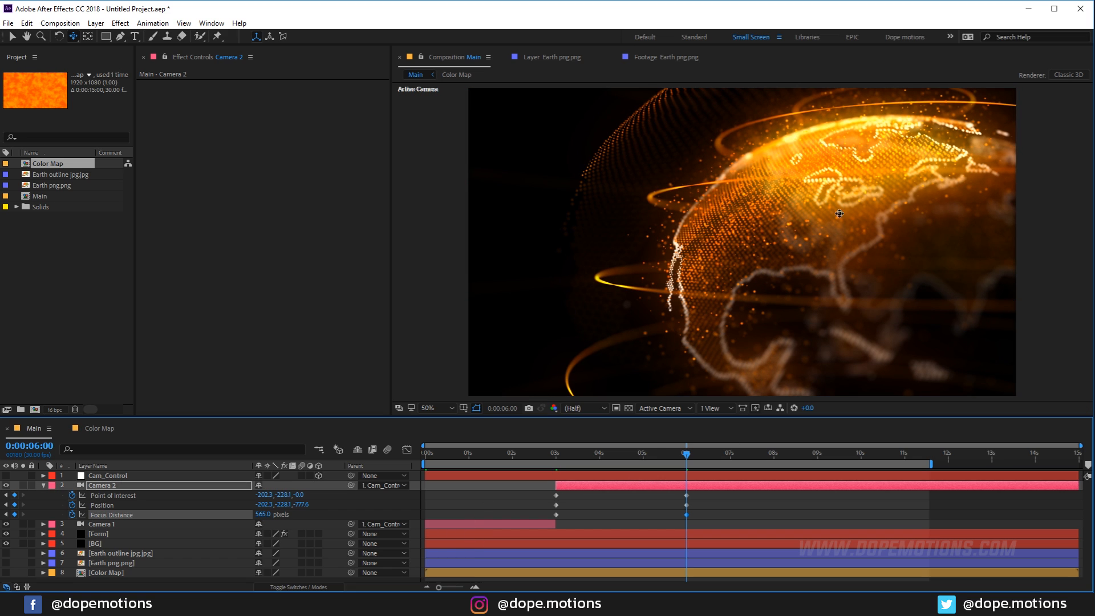
pyautogui.press('c')
pyautogui.moveTo(837, 243); pyautogui.dragTo(838, 248)
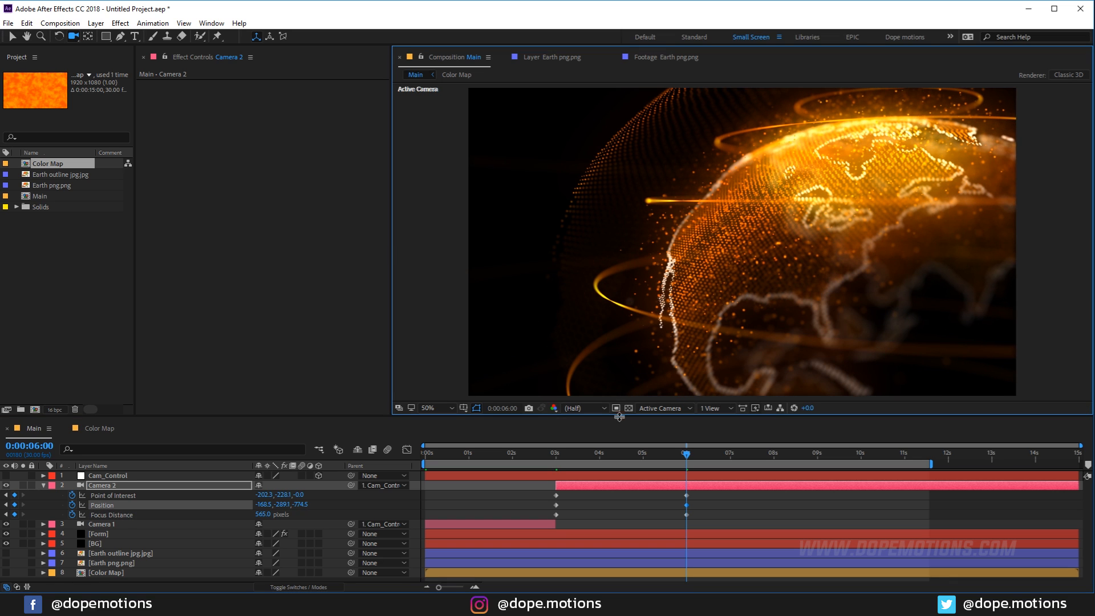
# Scrub through Camera 2's move, split the layer at 0:00:06:00 and collapse Camera 2's properties.
pyautogui.moveTo(557, 463); pyautogui.dragTo(650, 462)
pyautogui.click(684, 460)
pyautogui.click(687, 460)
pyautogui.click(688, 488)
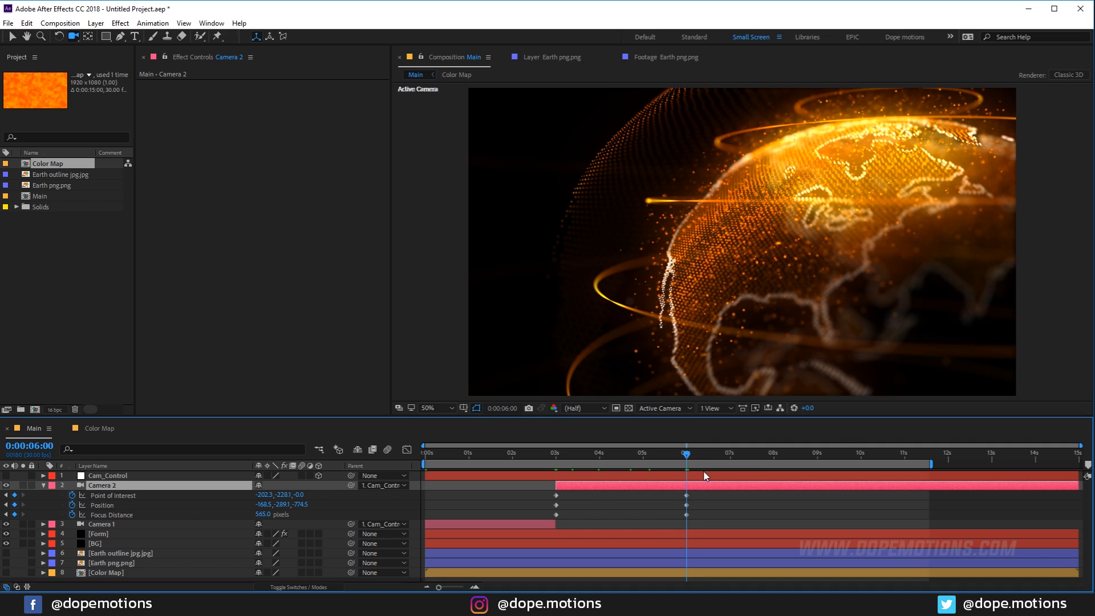
pyautogui.hotkey('ctrl', 'shift', 'd')
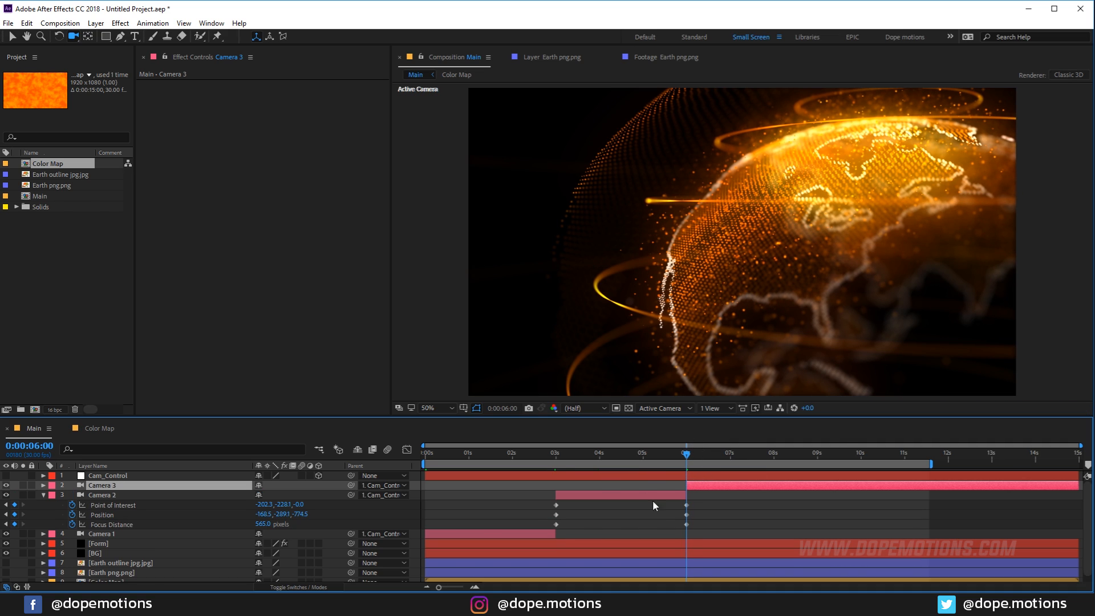
pyautogui.click(43, 495)
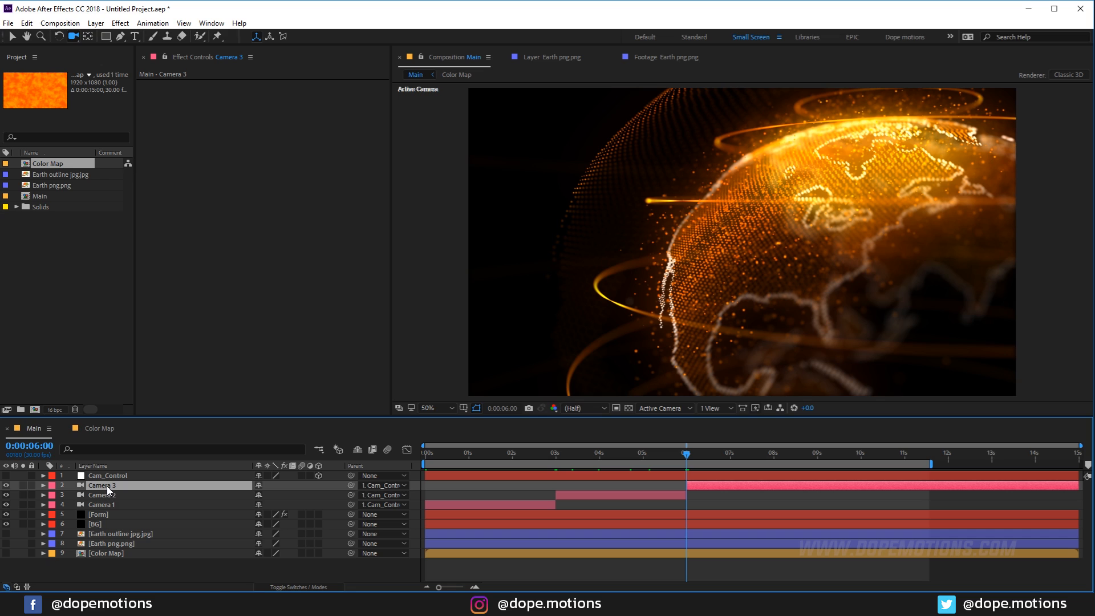
# Clear Camera 3's Point of Interest, Position and Focus Distance keyframes and set fresh ones at 0:00:06:00.
pyautogui.press('u')
pyautogui.moveTo(73, 498); pyautogui.dragTo(73, 515)
pyautogui.click(118, 488)
pyautogui.press('u')
pyautogui.press('u')
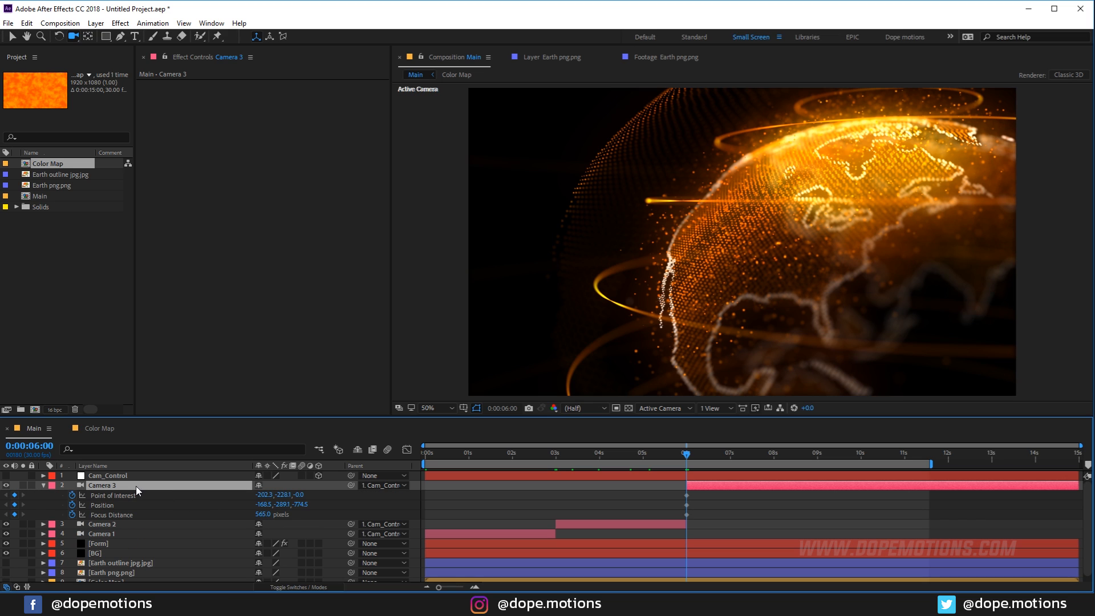
# Turn off Camera 3's Depth of Field and, at 0:00:06:00, pan the camera to a Position of about -9.2, -192, -775.2.
pyautogui.press('u')
pyautogui.press('u')
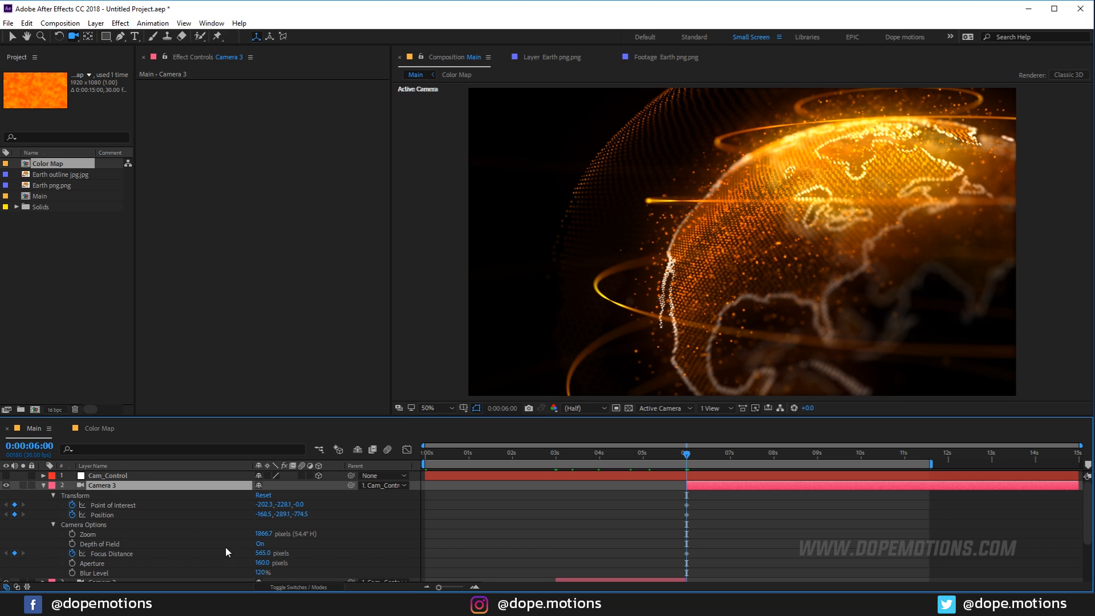
pyautogui.click(260, 544)
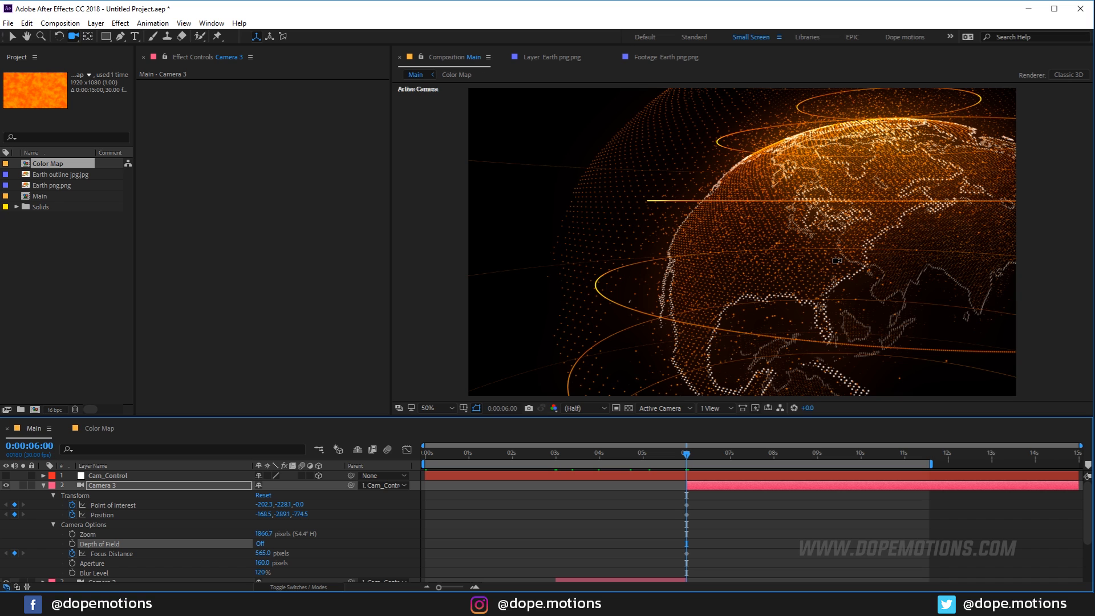
pyautogui.press('c')
pyautogui.moveTo(836, 261); pyautogui.dragTo(740, 219)
pyautogui.moveTo(795, 256); pyautogui.dragTo(759, 298)
pyautogui.press('c')
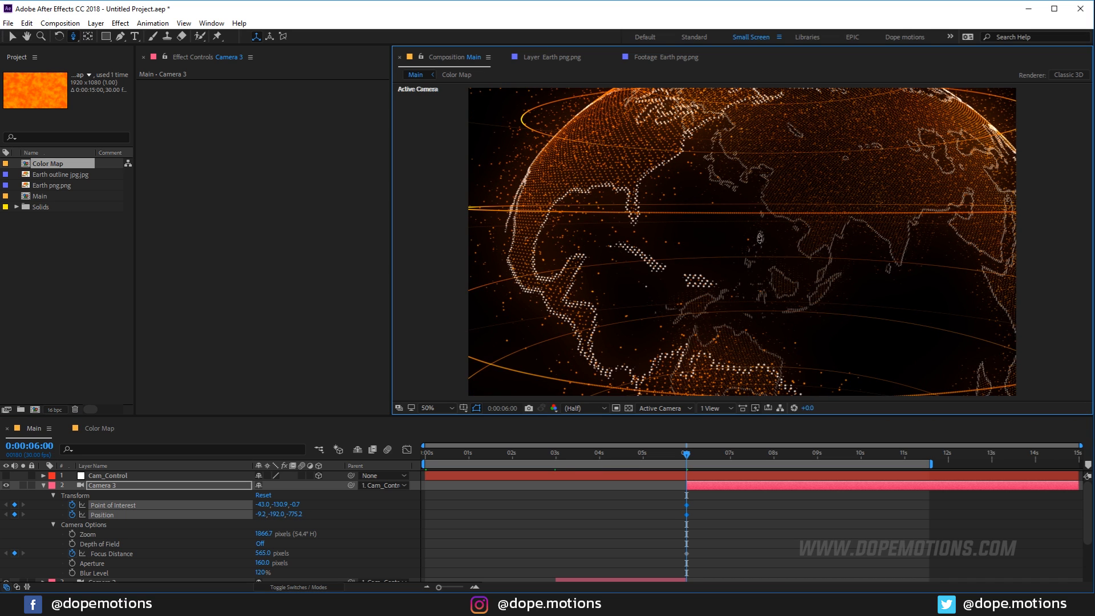
# Show the title/action safe guides and pull Camera 3 back to a Position of about 81.6, -196.7, -1716.1.
pyautogui.moveTo(759, 257); pyautogui.dragTo(757, 299)
pyautogui.moveTo(758, 257)
pyautogui.mouseDown()
pyautogui.moveTo(763, 295)
pyautogui.moveTo(779, 273)
pyautogui.moveTo(753, 240)
pyautogui.mouseUp()
pyautogui.press('c')
pyautogui.press("'")
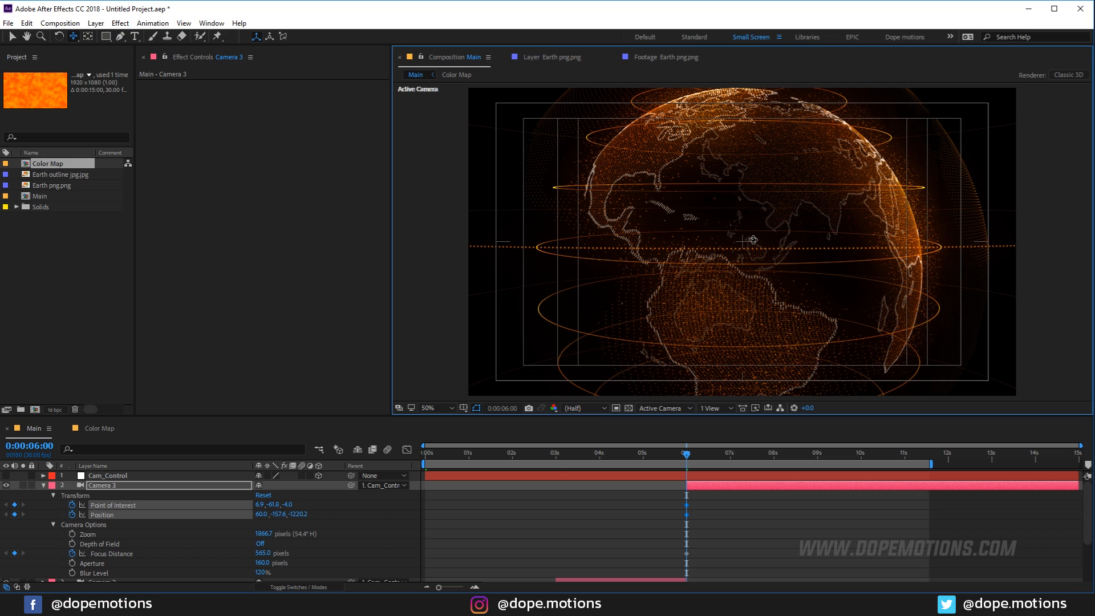
pyautogui.moveTo(749, 234); pyautogui.dragTo(741, 267)
# Set the preview to Full resolution and centre the whole globe with Camera 3 at a Position of about 89.9, 14.3, -1816.3.
pyautogui.click(576, 408)
pyautogui.click(573, 437)
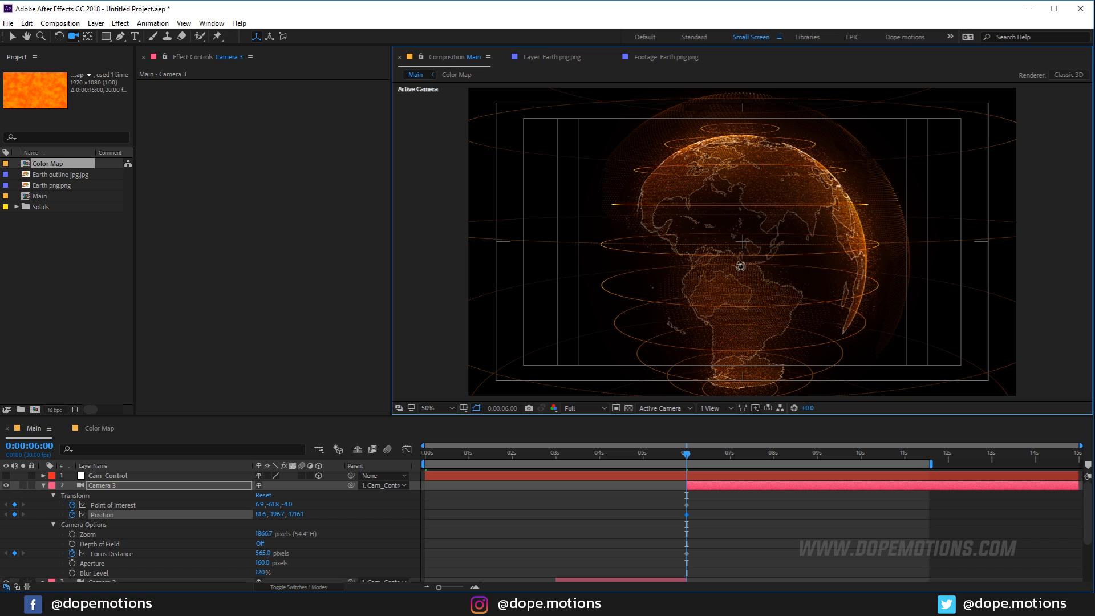
pyautogui.moveTo(740, 266); pyautogui.dragTo(740, 261)
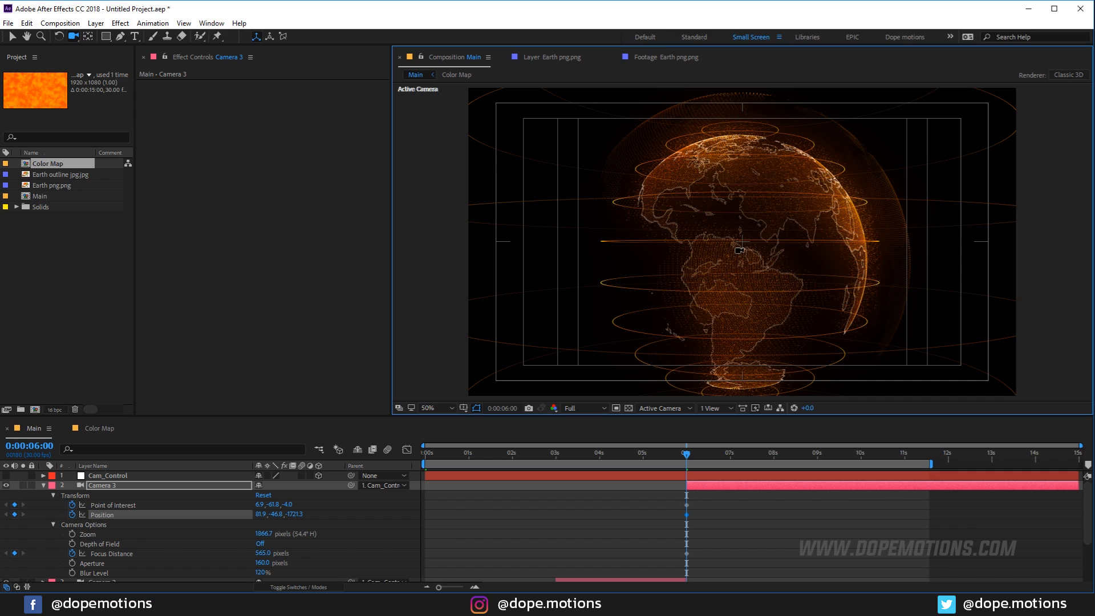
pyautogui.press('c')
pyautogui.moveTo(741, 250)
pyautogui.mouseDown()
pyautogui.moveTo(739, 263)
pyautogui.moveTo(738, 245)
pyautogui.mouseUp()
pyautogui.press('c')
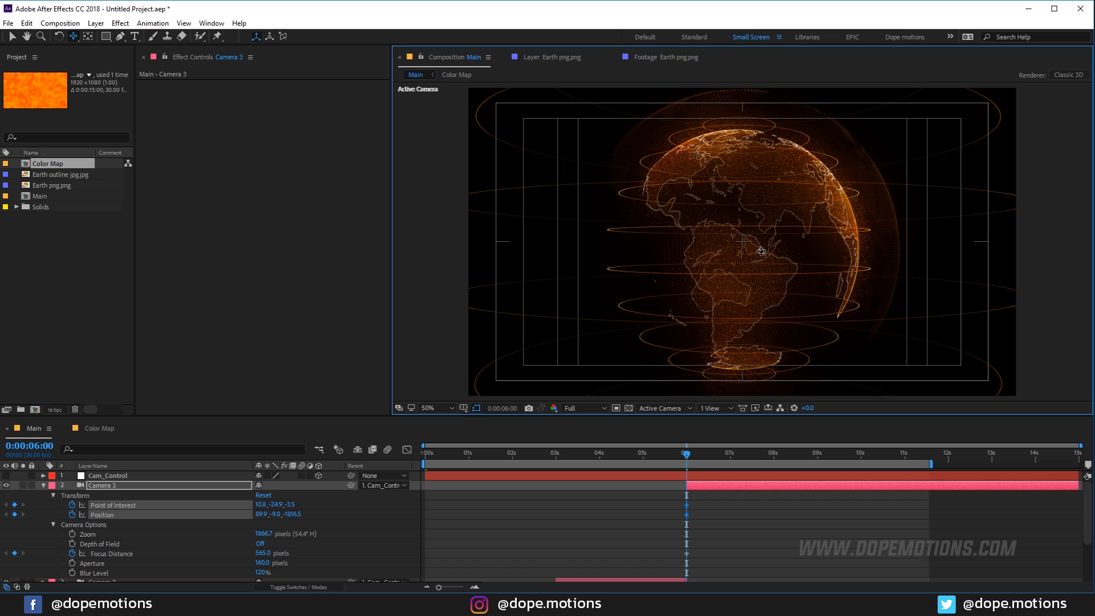
pyautogui.moveTo(751, 250); pyautogui.dragTo(751, 242)
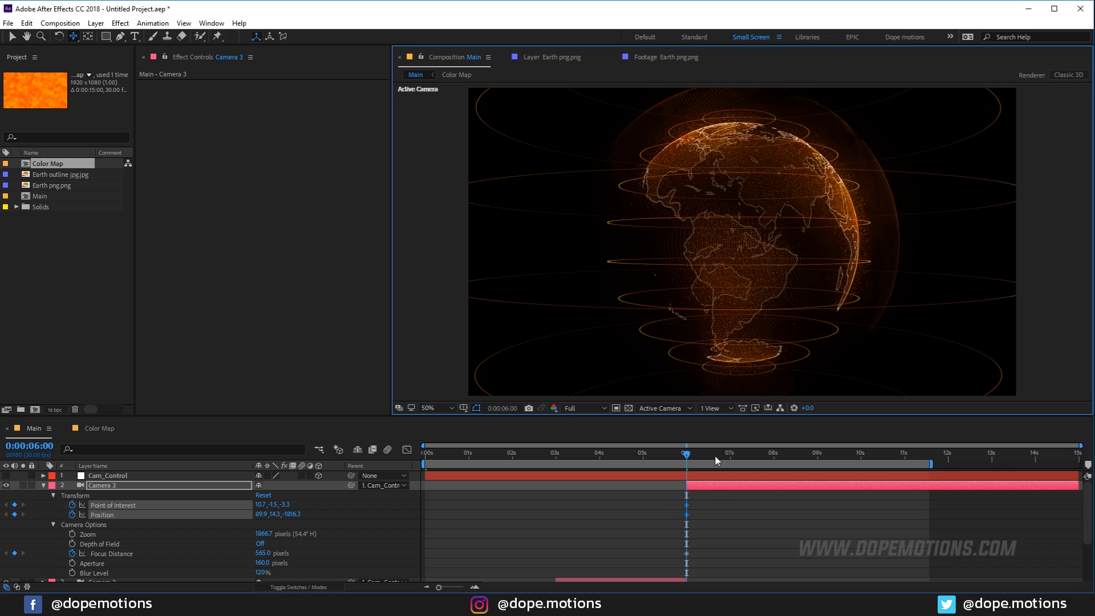
# Add Point of Interest, Position and Focus Distance keyframes to Camera 3 at 0:00:10:00.
pyautogui.moveTo(688, 457); pyautogui.dragTo(861, 456)
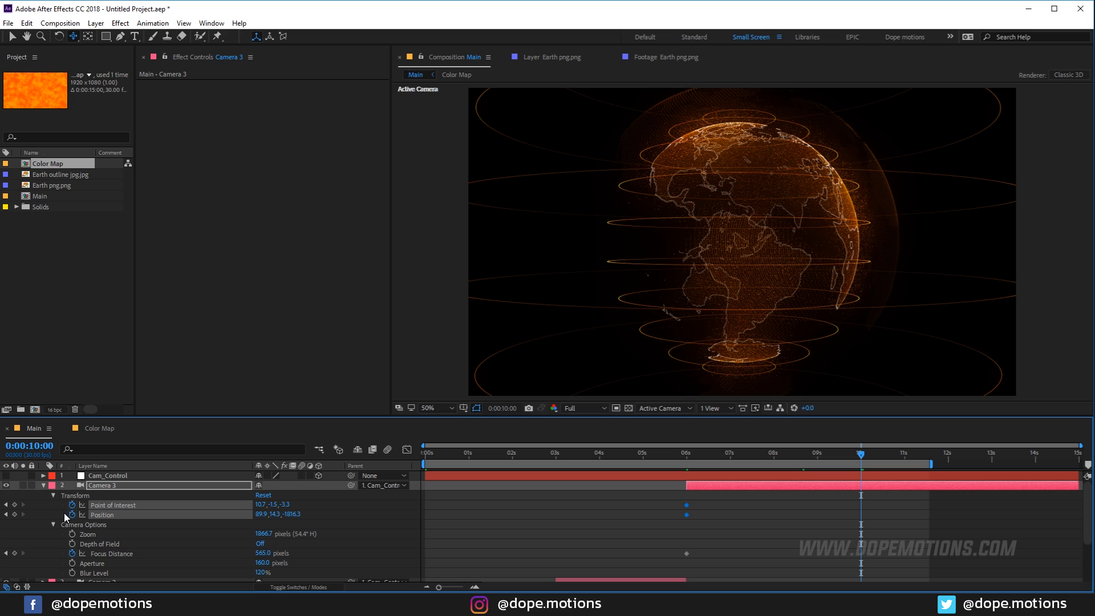
pyautogui.click(15, 514)
pyautogui.click(15, 554)
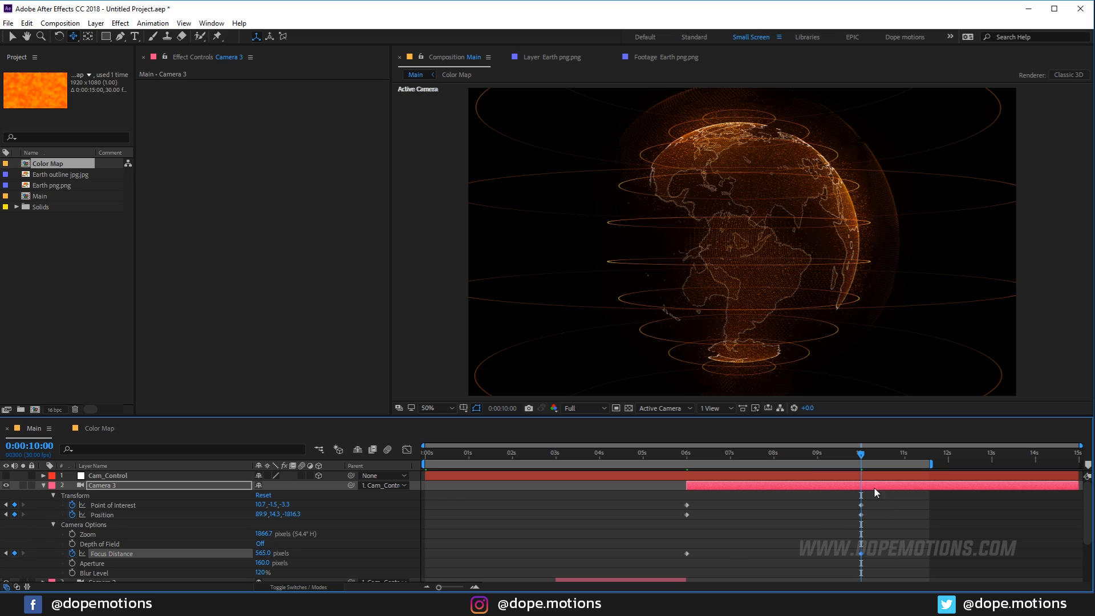
# At 0:00:06:00, dolly Camera 3 in towards South America to a Position of about 40.1, 4.3, -676.6.
pyautogui.moveTo(839, 457); pyautogui.dragTo(686, 457)
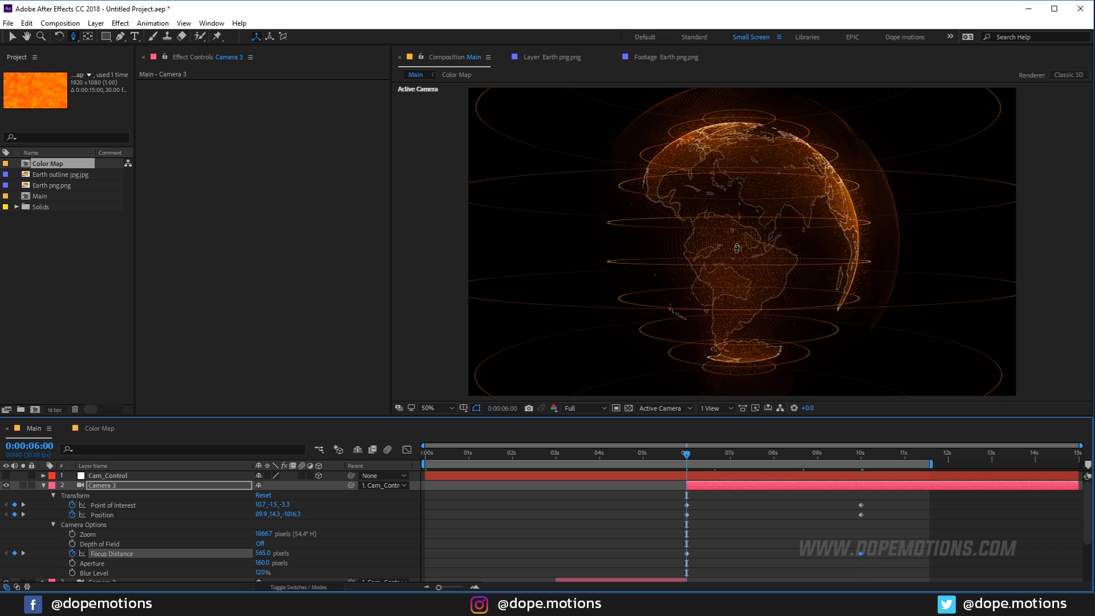
pyautogui.scroll(5, 737, 248)
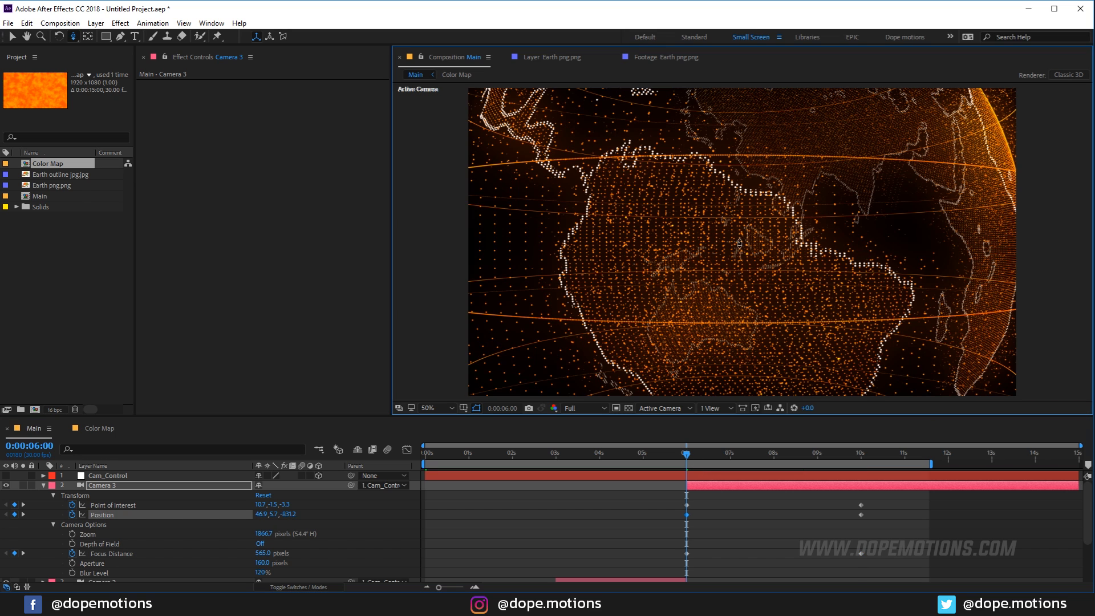
pyautogui.scroll(1, 739, 198)
pyautogui.scroll(1, 735, 263)
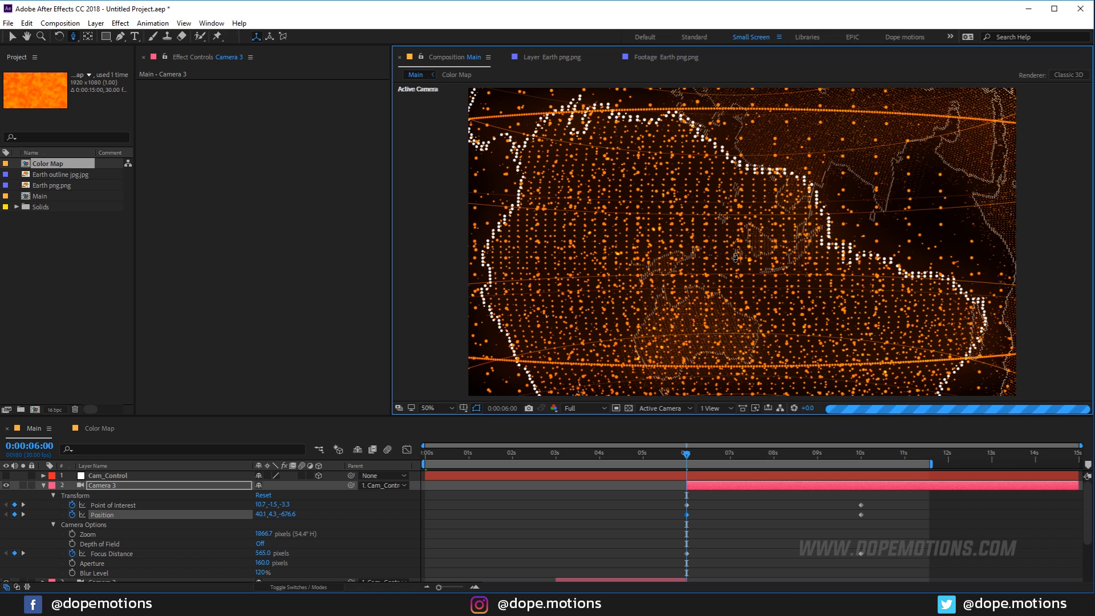
# Turn Camera 3's Depth of Field back on and set its Focus Distance to 651 pixels at 0:00:06:00.
pyautogui.click(262, 544)
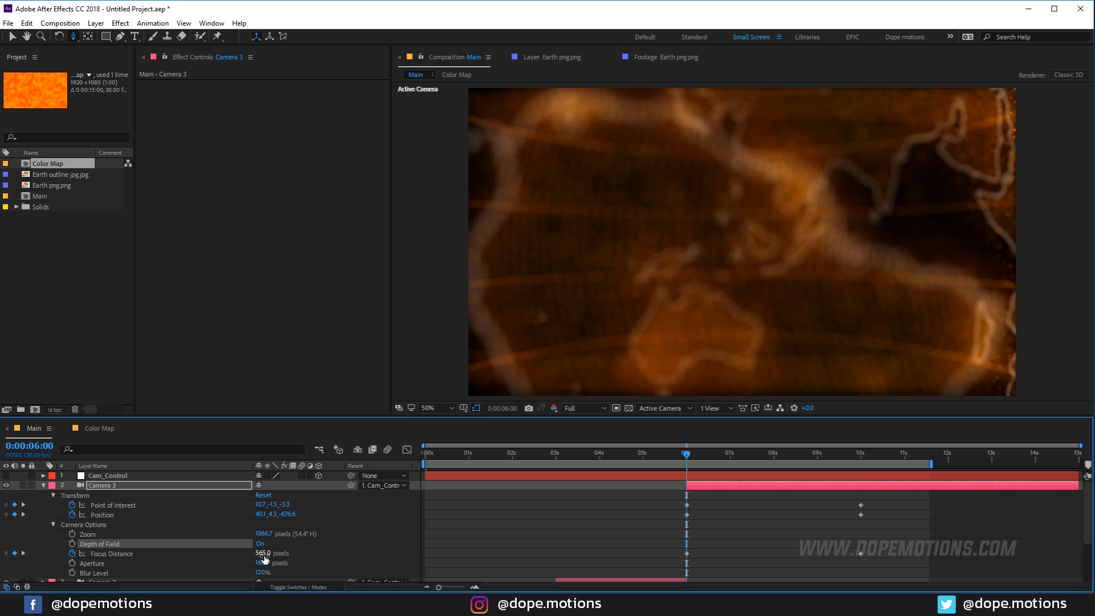
pyautogui.moveTo(264, 553); pyautogui.dragTo(182, 553)
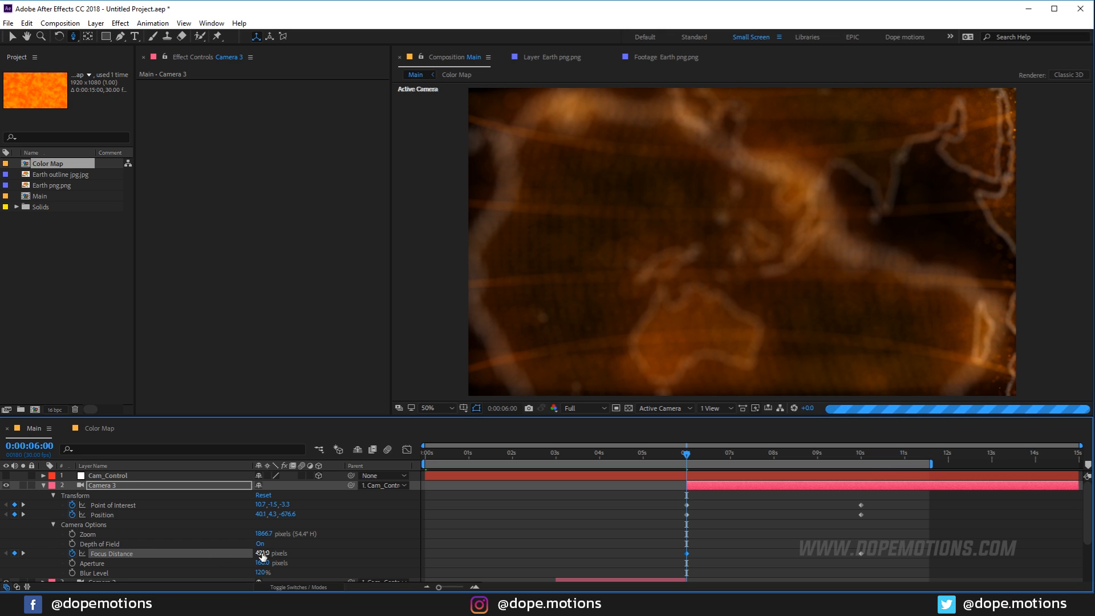
pyautogui.moveTo(263, 557); pyautogui.dragTo(308, 558)
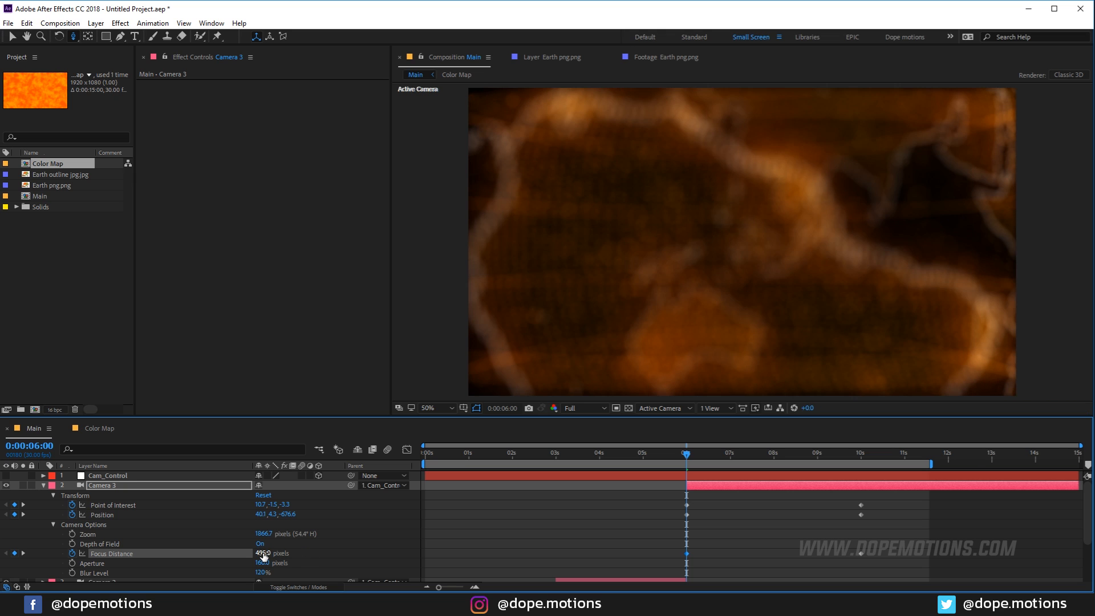
pyautogui.moveTo(266, 556); pyautogui.dragTo(322, 558)
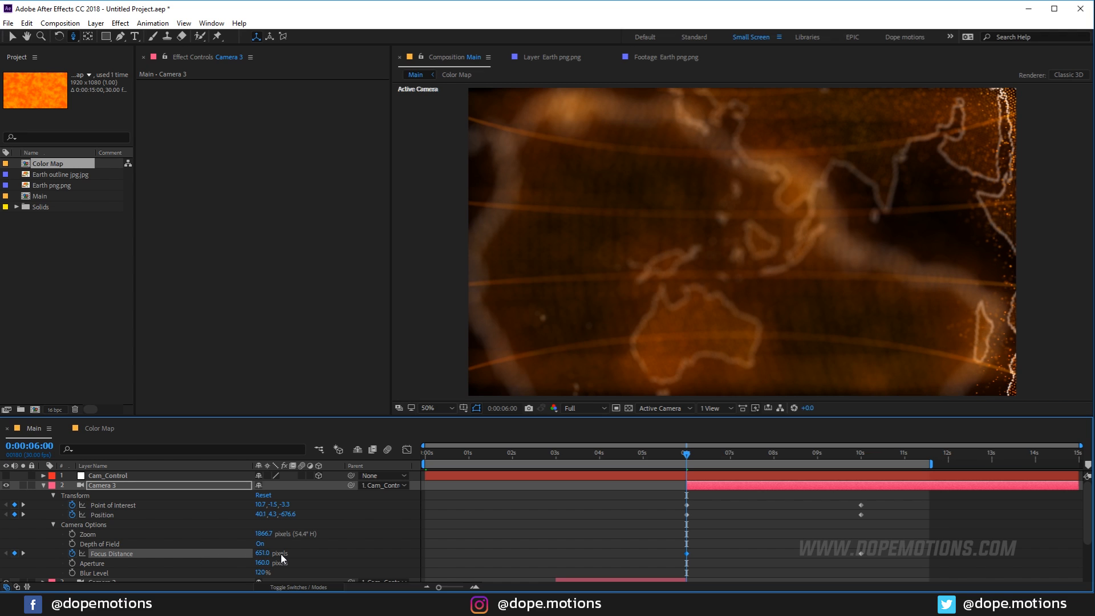
pyautogui.click(262, 554)
pyautogui.click(406, 546)
# Dolly Camera 3 back to a Position of about 45.7, 5.5, -803.2 and set its Focus Distance to 463 pixels.
pyautogui.moveTo(704, 250); pyautogui.dragTo(621, 283)
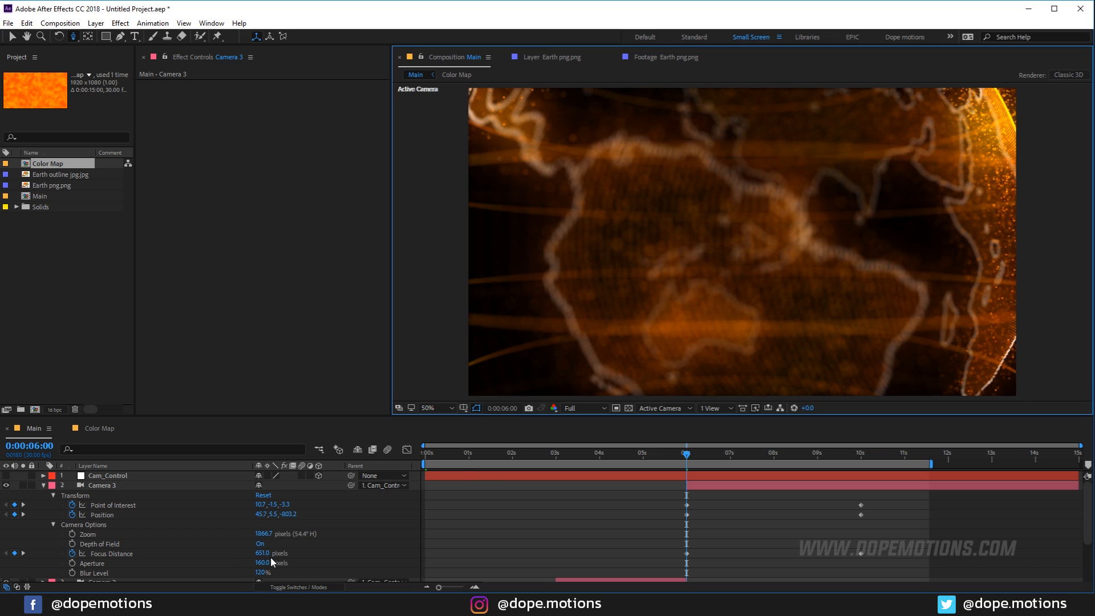
pyautogui.moveTo(262, 552); pyautogui.dragTo(188, 556)
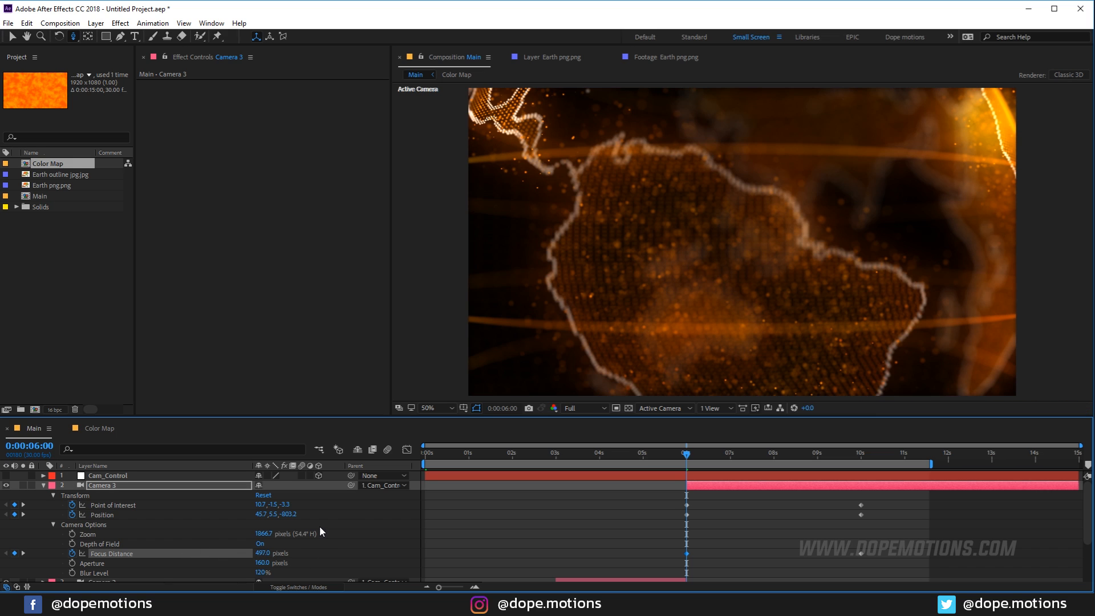
pyautogui.moveTo(262, 553); pyautogui.dragTo(242, 558)
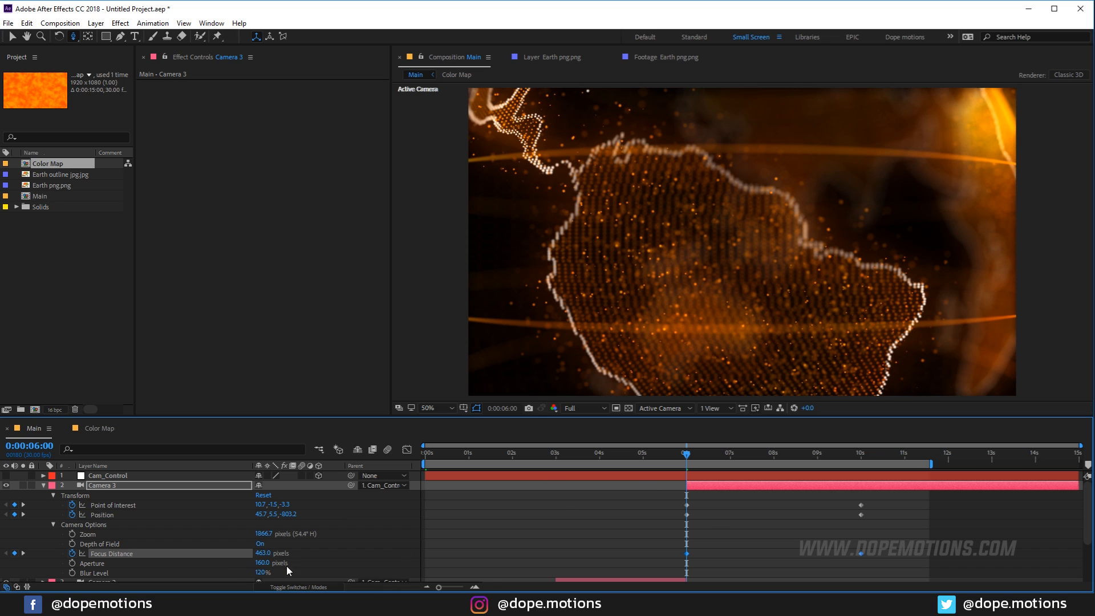
pyautogui.click(781, 551)
# At 0:00:10:00, set Camera 3's Focus Distance to 1307 pixels.
pyautogui.moveTo(709, 463); pyautogui.dragTo(860, 470)
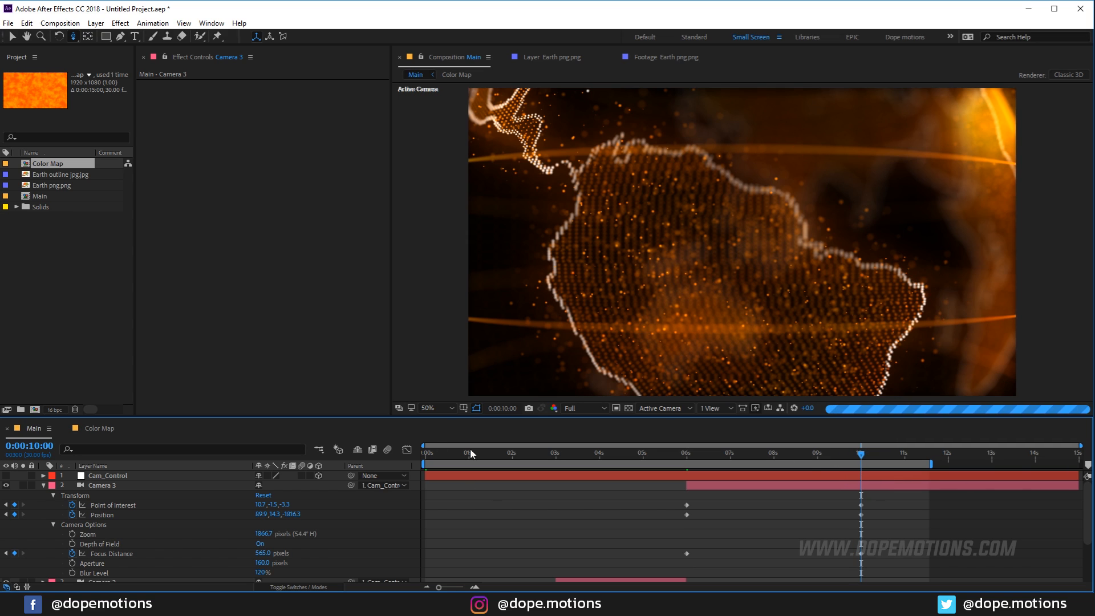
pyautogui.moveTo(263, 553); pyautogui.dragTo(361, 550)
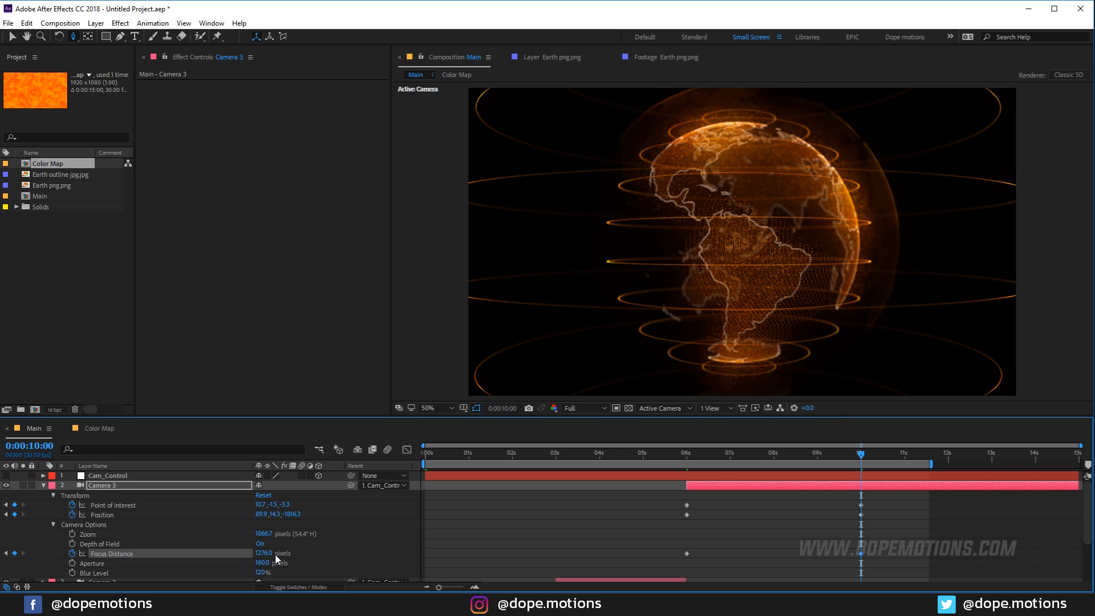
pyautogui.moveTo(276, 556)
pyautogui.mouseDown()
pyautogui.moveTo(260, 558)
pyautogui.moveTo(282, 554)
pyautogui.mouseUp()
# Apply Easy Ease to Camera 3's keyframes and reshape their speed curves to peak shortly after 0:00:06:00 with a long slow-down.
pyautogui.moveTo(661, 496); pyautogui.dragTo(894, 566)
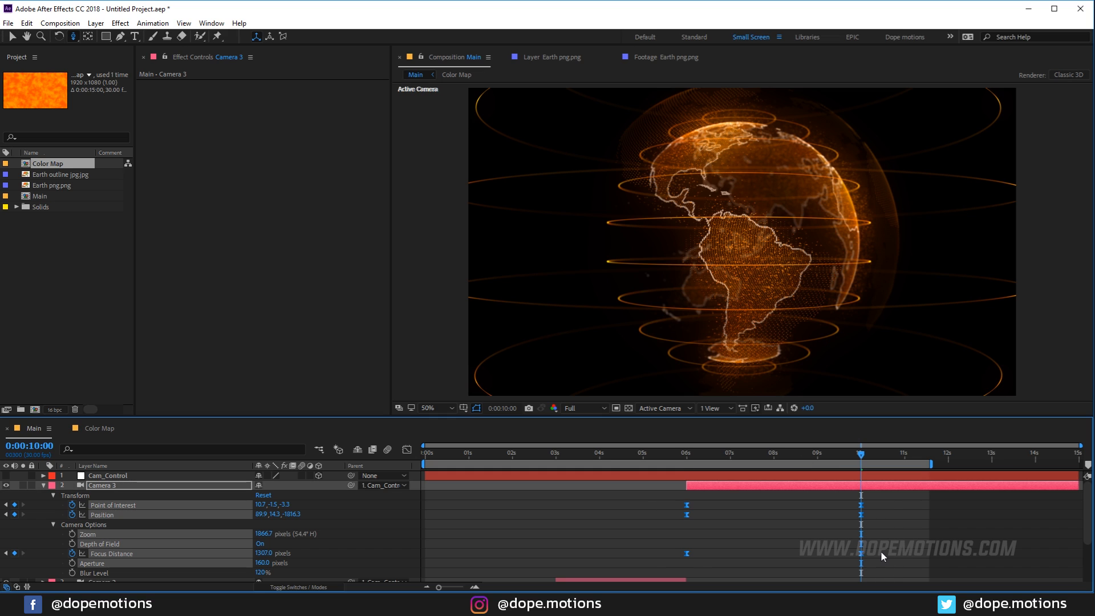
pyautogui.click(407, 449)
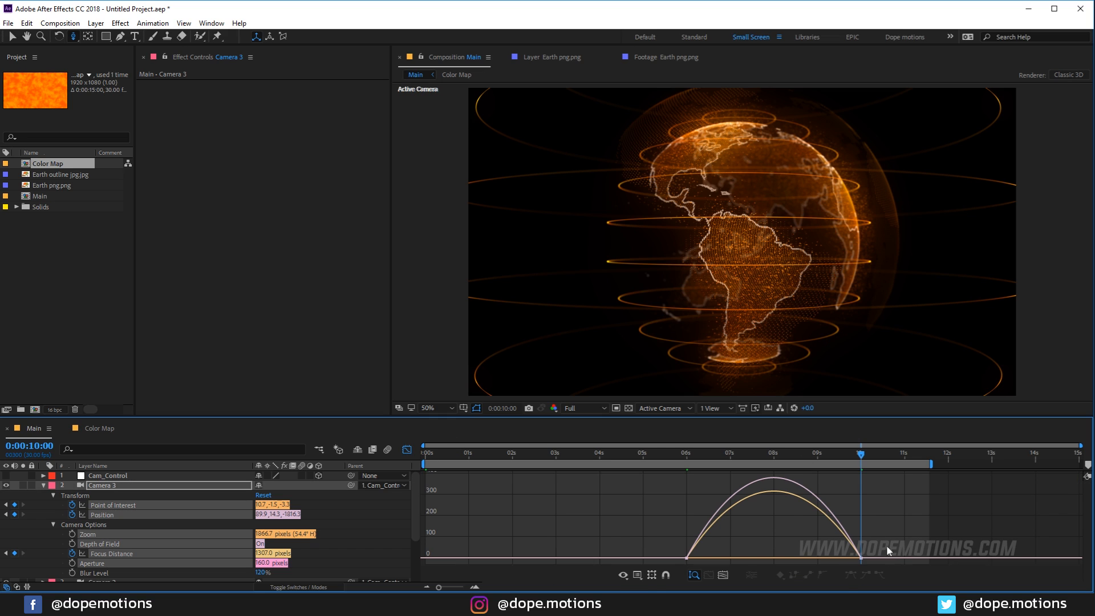
pyautogui.moveTo(891, 542); pyautogui.dragTo(830, 568)
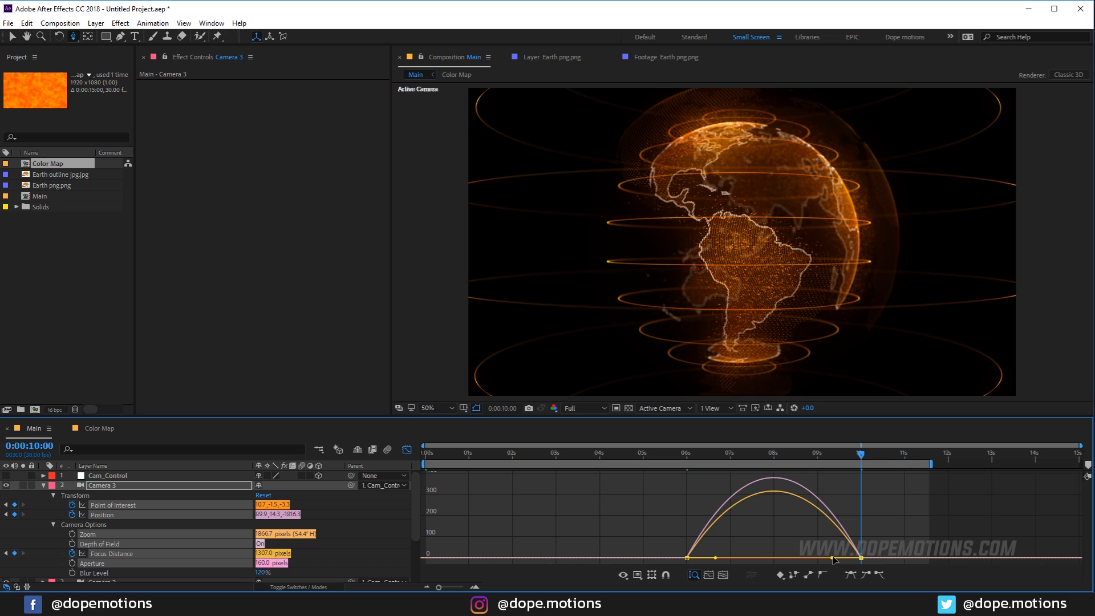
pyautogui.moveTo(831, 559); pyautogui.dragTo(699, 558)
pyautogui.click(687, 558)
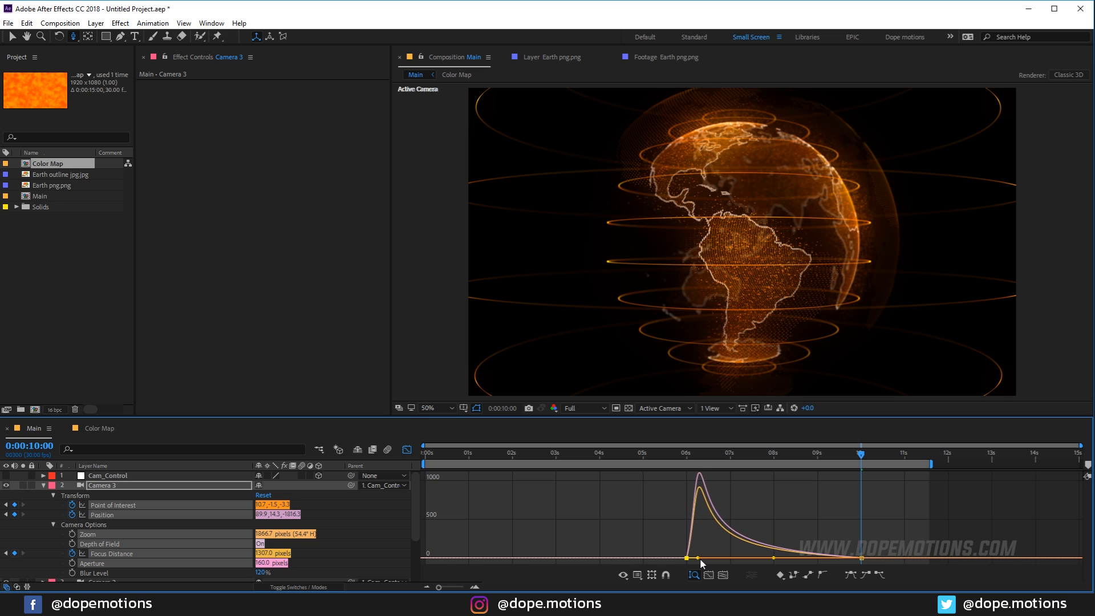
# Scrub through Camera 3's move from about 0:00:06:00 to 0:00:09:10, previewing at Half resolution.
pyautogui.click(685, 454)
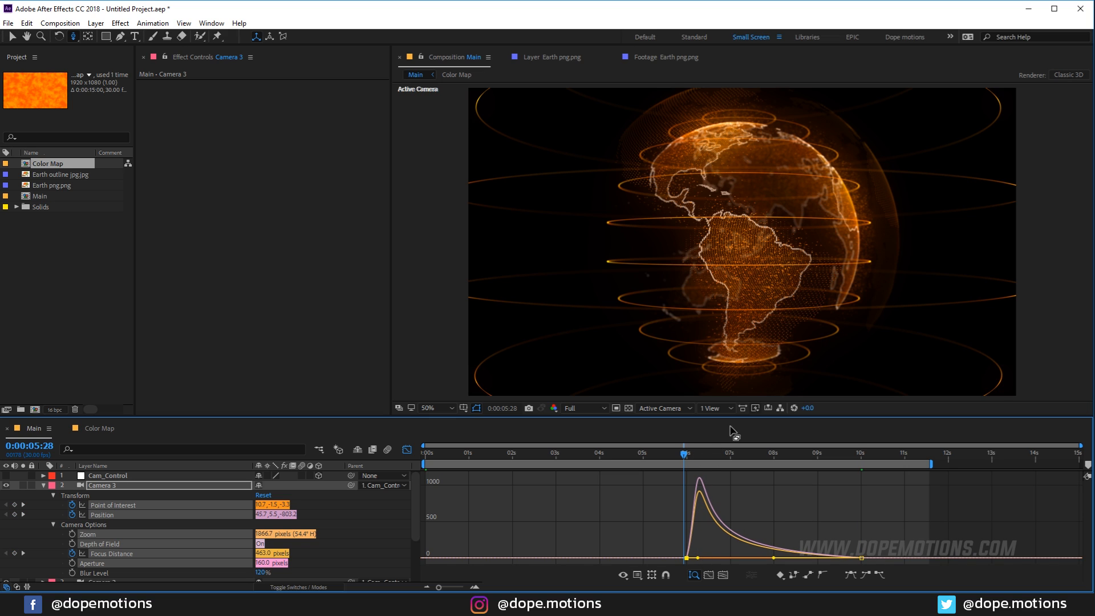
pyautogui.moveTo(683, 454); pyautogui.dragTo(691, 454)
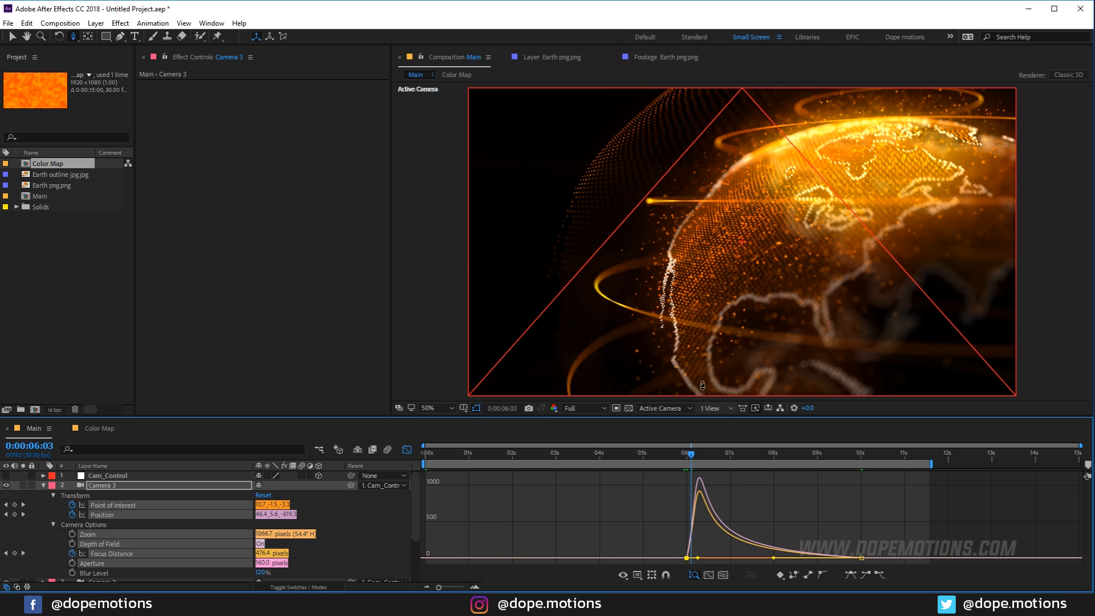
pyautogui.click(588, 408)
pyautogui.click(587, 421)
pyautogui.click(715, 453)
pyautogui.click(759, 454)
pyautogui.click(797, 459)
pyautogui.click(833, 459)
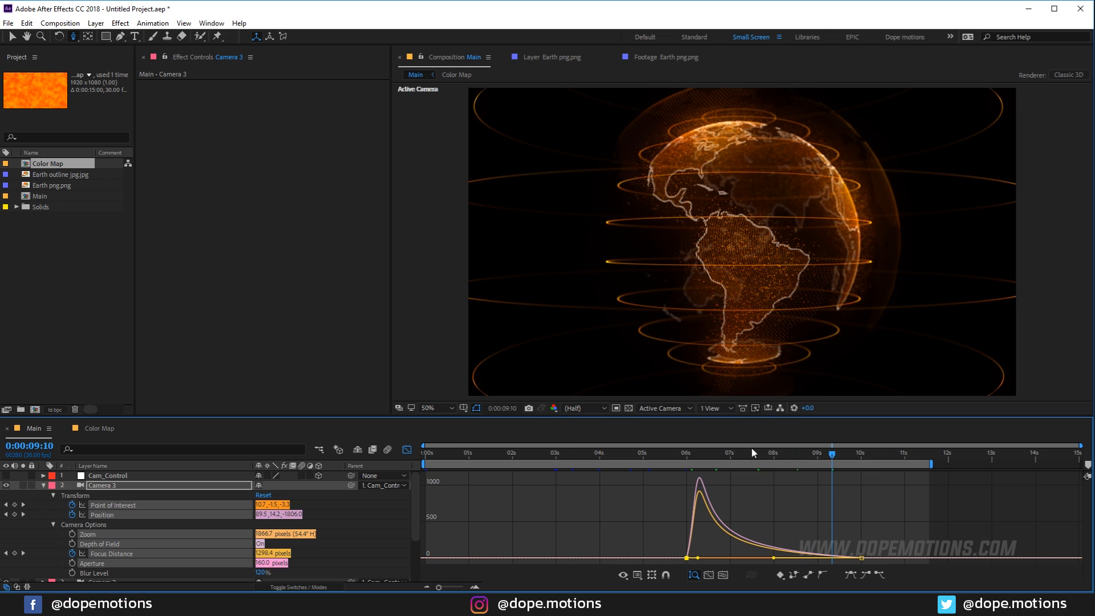
# Collapse and deselect Camera 3, and close the Graph Editor.
pyautogui.click(40, 485)
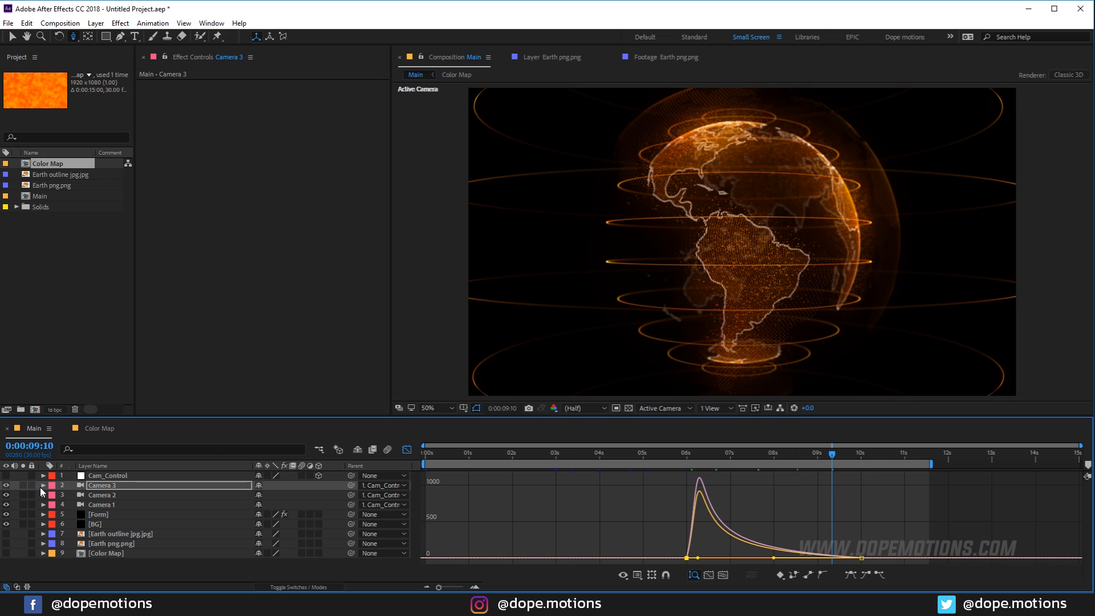
pyautogui.click(102, 568)
pyautogui.click(407, 451)
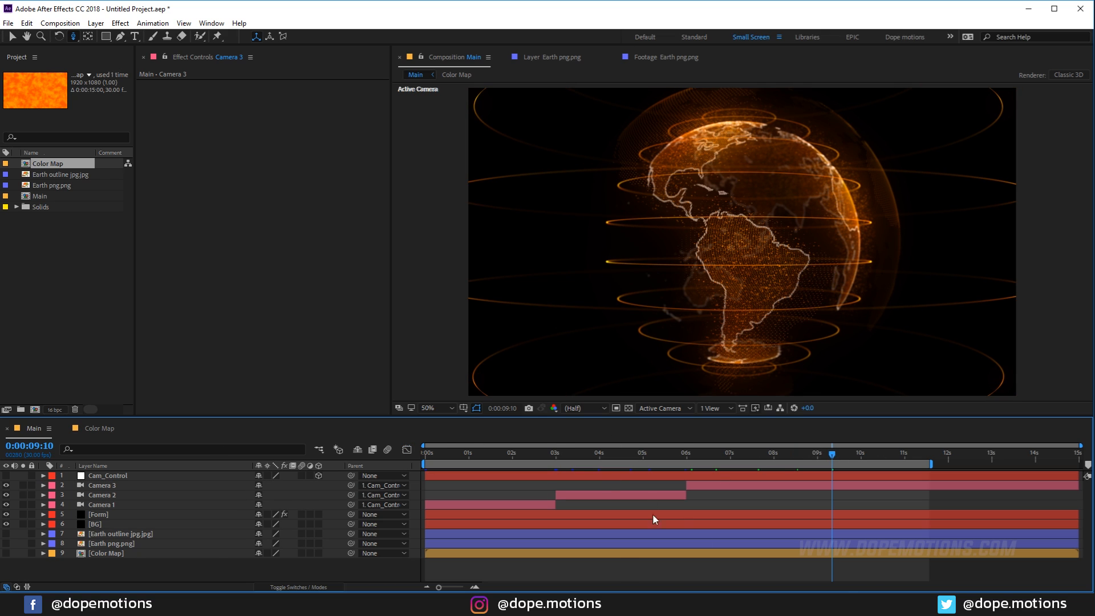
# Create a new solid layer named OF in the Main composition.
pyautogui.rightClick(104, 566)
pyautogui.moveTo(189, 444)
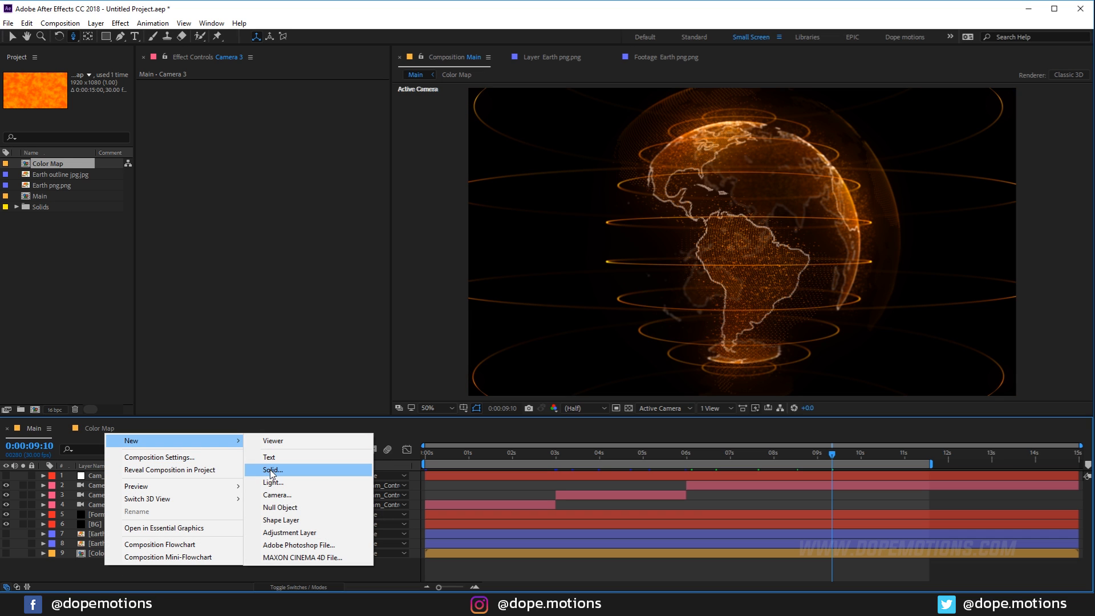
pyautogui.click(269, 473)
pyautogui.write('OF')
pyautogui.press('Return')
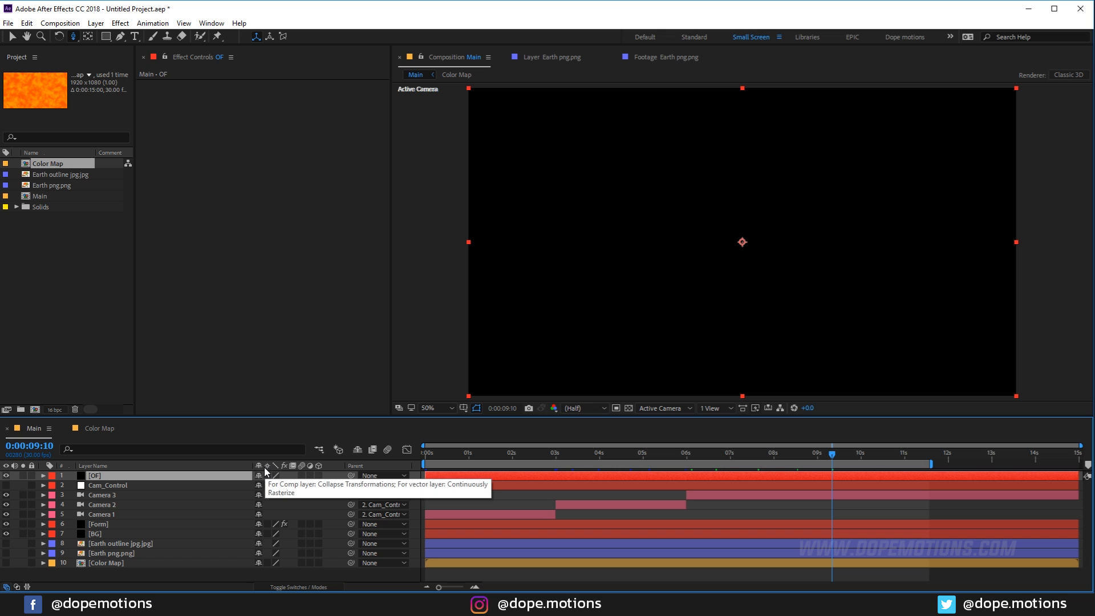
# Show the layer modes and set the OF solid's blending mode to Screen.
pyautogui.click(292, 587)
pyautogui.click(274, 476)
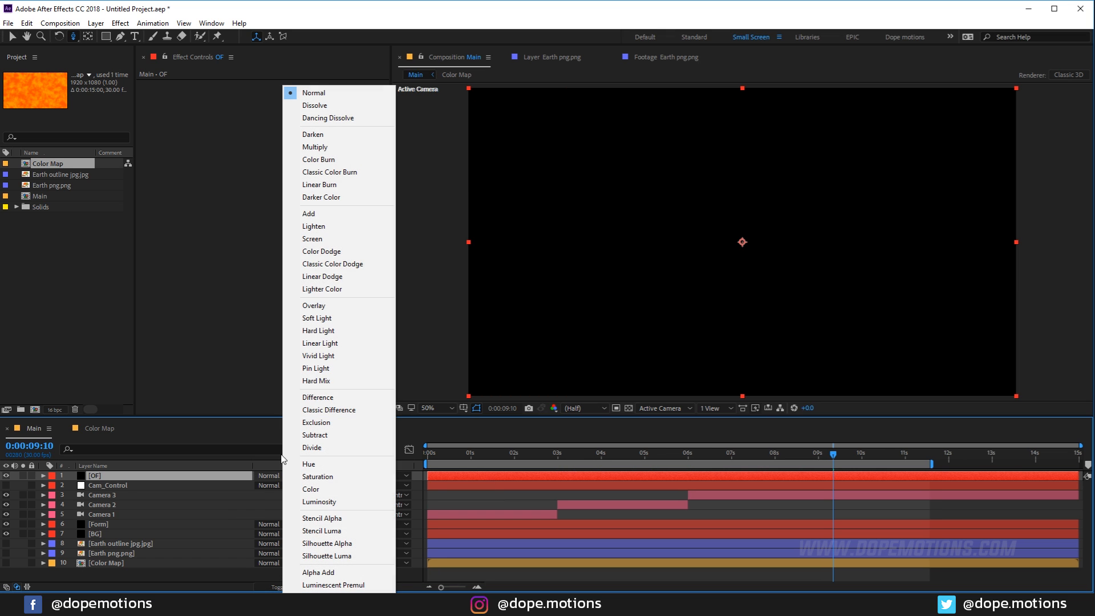
pyautogui.click(312, 239)
# Apply the Optical Flares effect to the OF solid and set its positioning source type to 3D.
pyautogui.hotkey('ctrl', 'space')
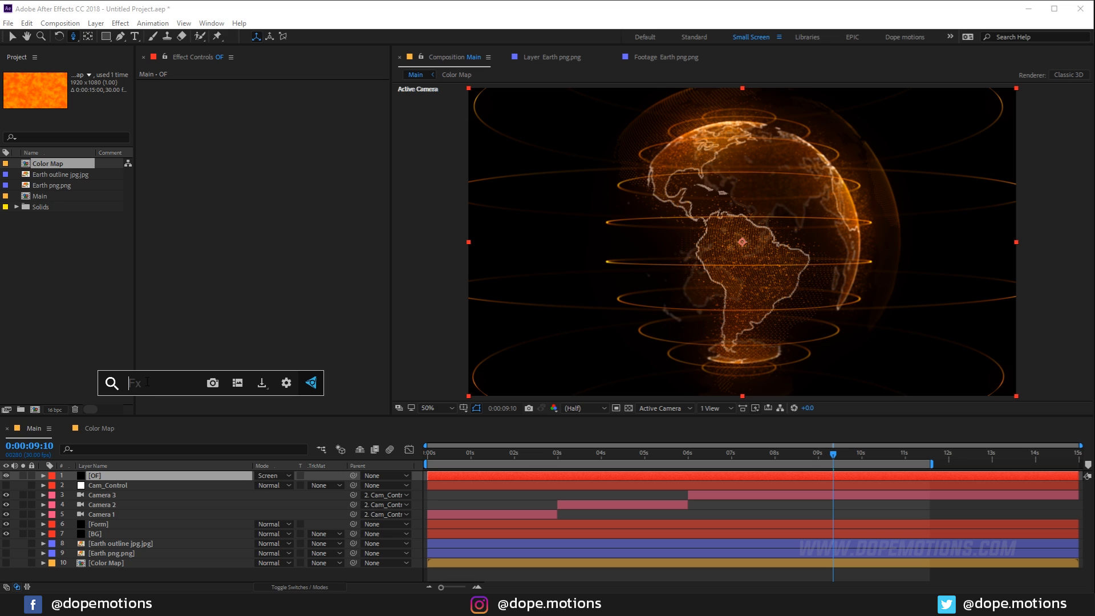
pyautogui.write('opt')
pyautogui.press('Down')
pyautogui.press('Return')
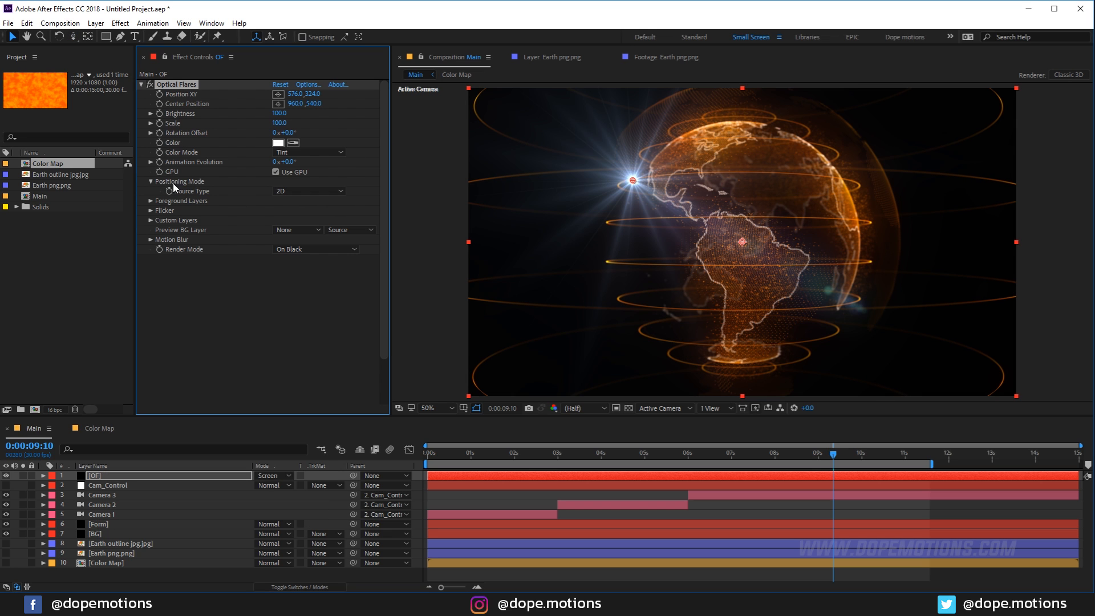
pyautogui.click(283, 191)
pyautogui.click(292, 215)
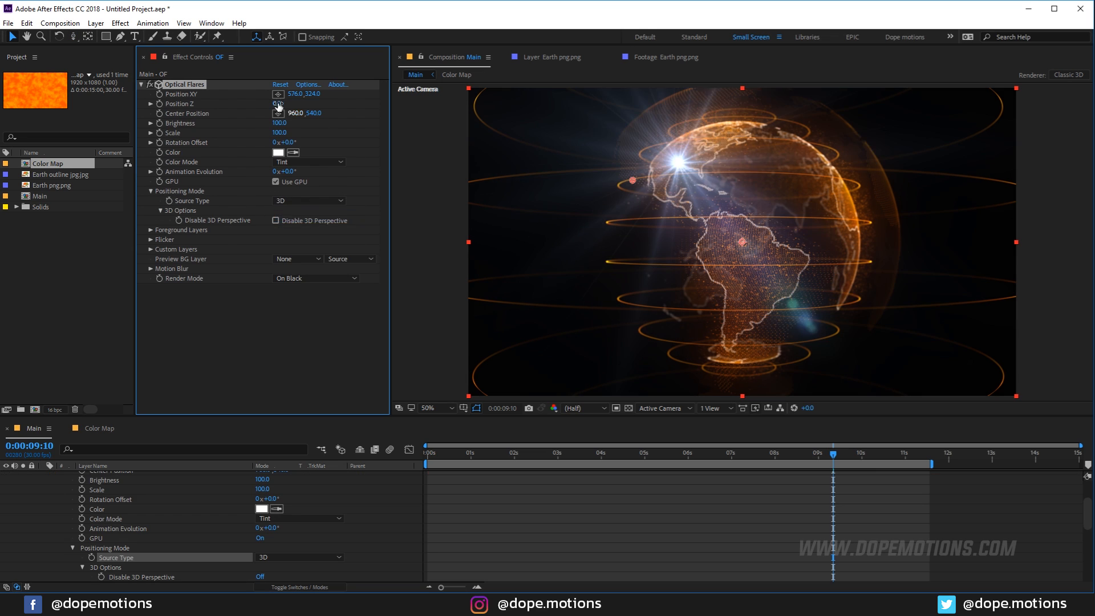
# Clear all default lens objects in the Optical Flares options and add a single Glow object instead.
pyautogui.click(307, 84)
pyautogui.click(537, 165)
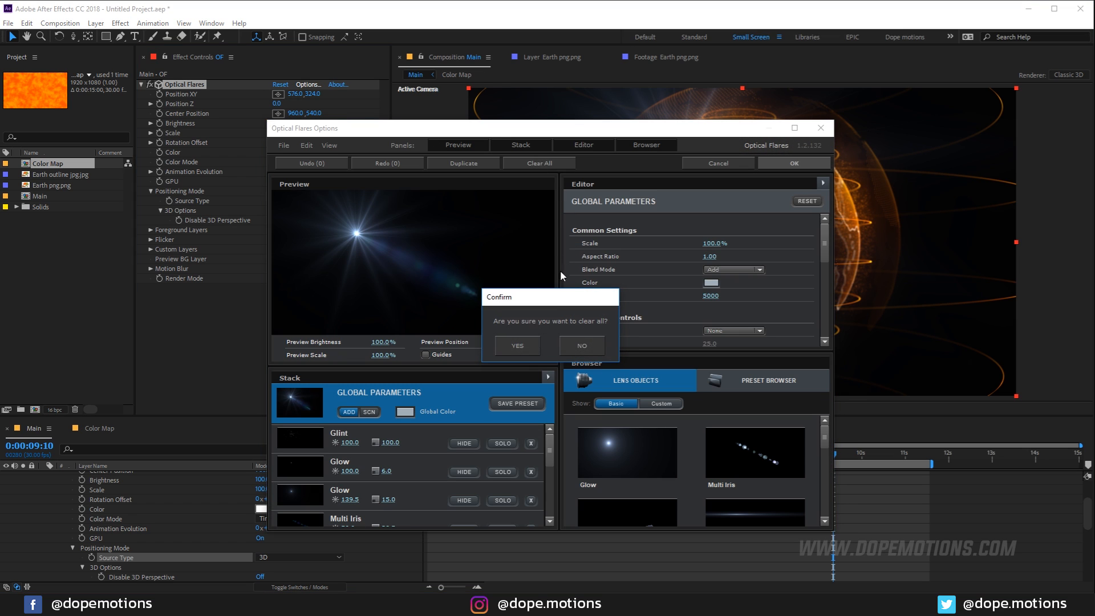
pyautogui.click(518, 345)
pyautogui.click(618, 459)
pyautogui.click(806, 163)
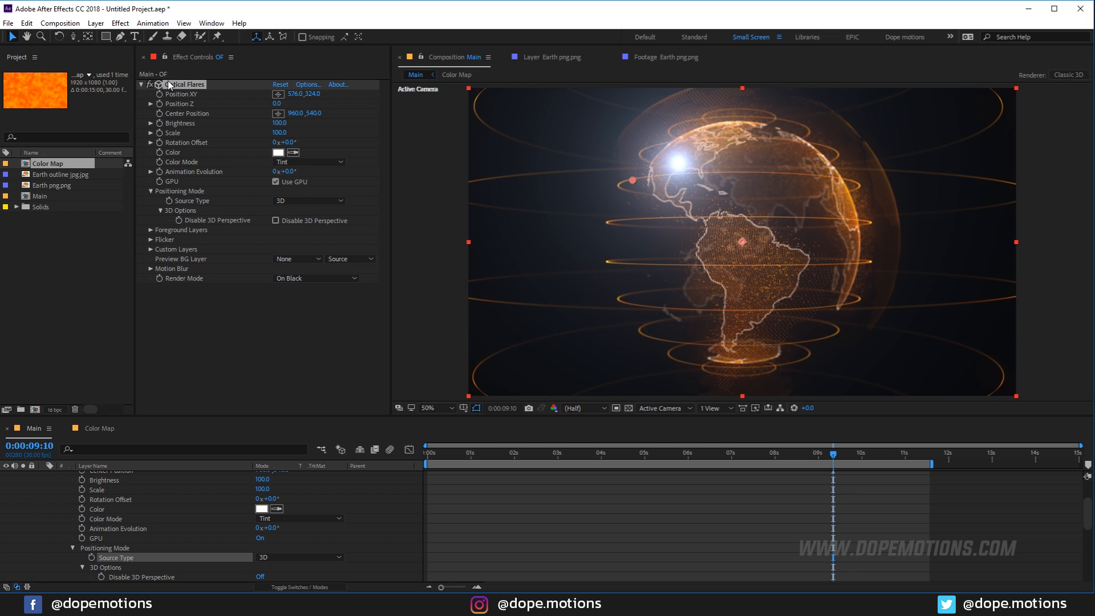
# Tint the flare light orange and move it outside the frame's left edge, to about -188, 284.
pyautogui.click(277, 153)
pyautogui.moveTo(243, 365)
pyautogui.mouseDown()
pyautogui.moveTo(242, 336)
pyautogui.moveTo(243, 358)
pyautogui.mouseUp()
pyautogui.moveTo(117, 234); pyautogui.dragTo(148, 224)
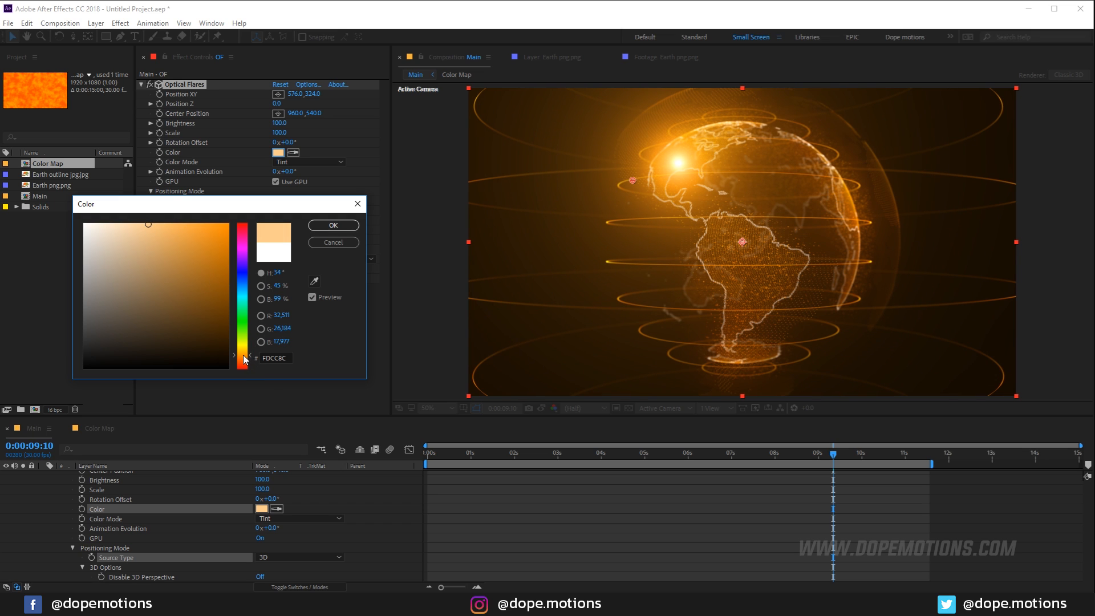
pyautogui.moveTo(246, 358); pyautogui.dragTo(246, 361)
pyautogui.click(339, 225)
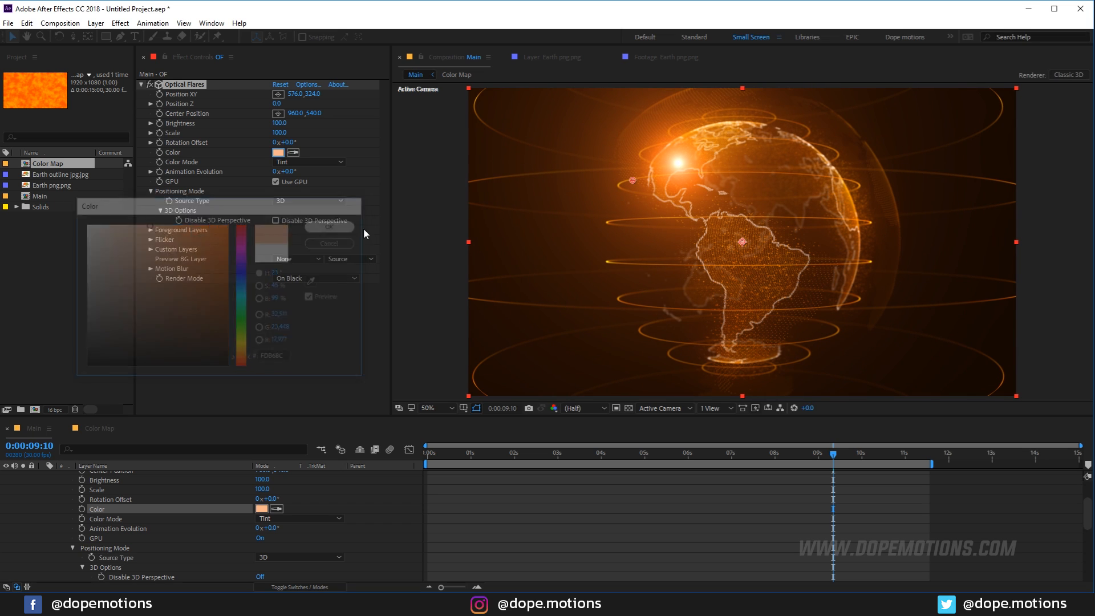
pyautogui.press(',')
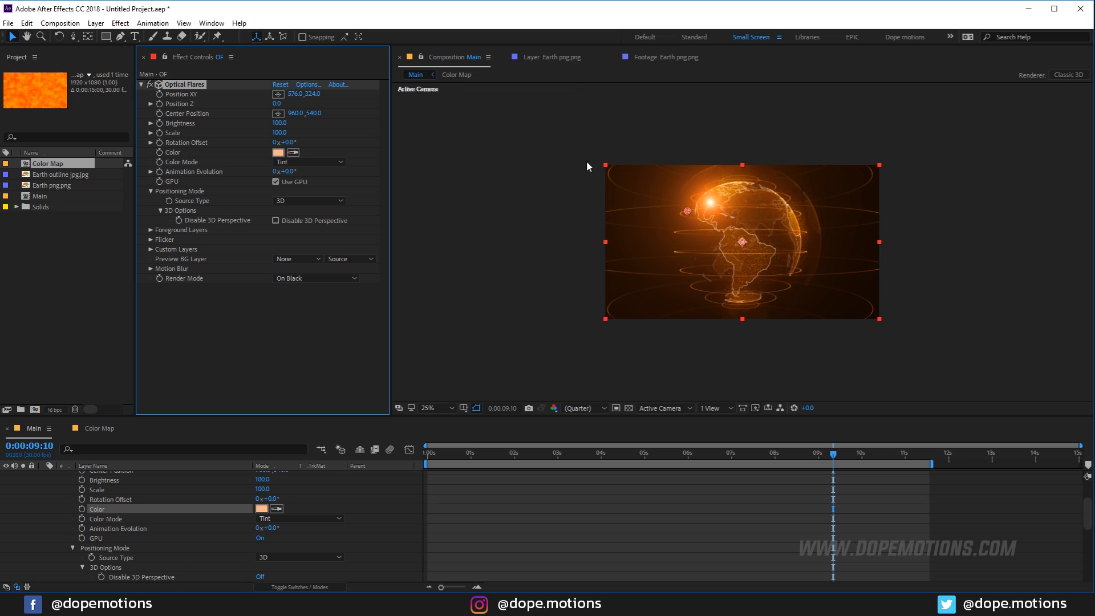
pyautogui.moveTo(687, 211); pyautogui.dragTo(577, 206)
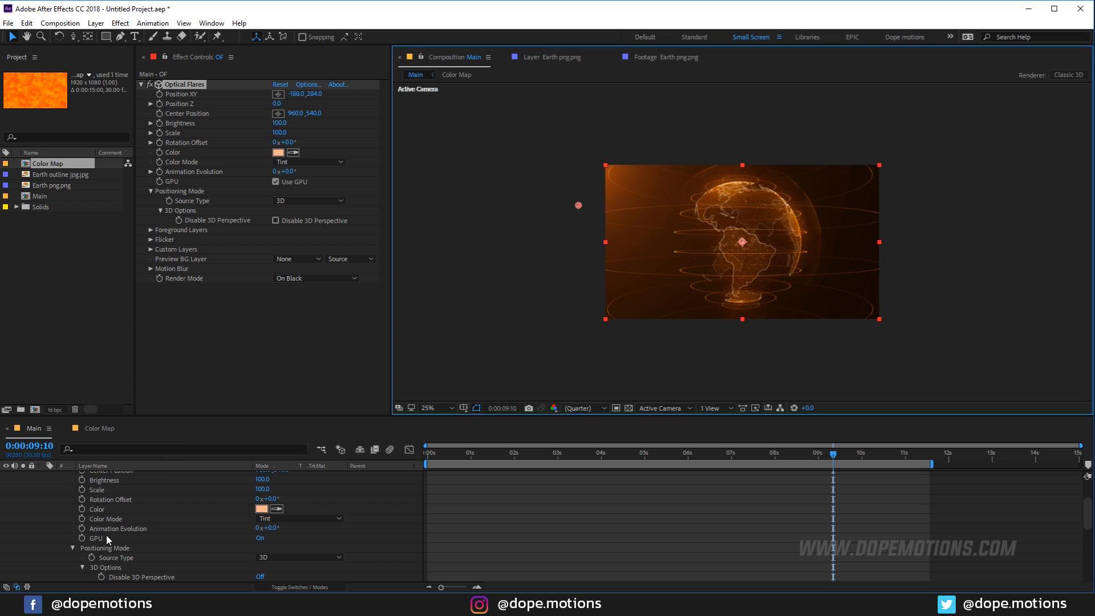
# Duplicate the OF layer and move the copy's flare far beyond the frame's lower-right corner, to about 4476, 2152.
pyautogui.scroll(3, 102, 535)
pyautogui.click(104, 478)
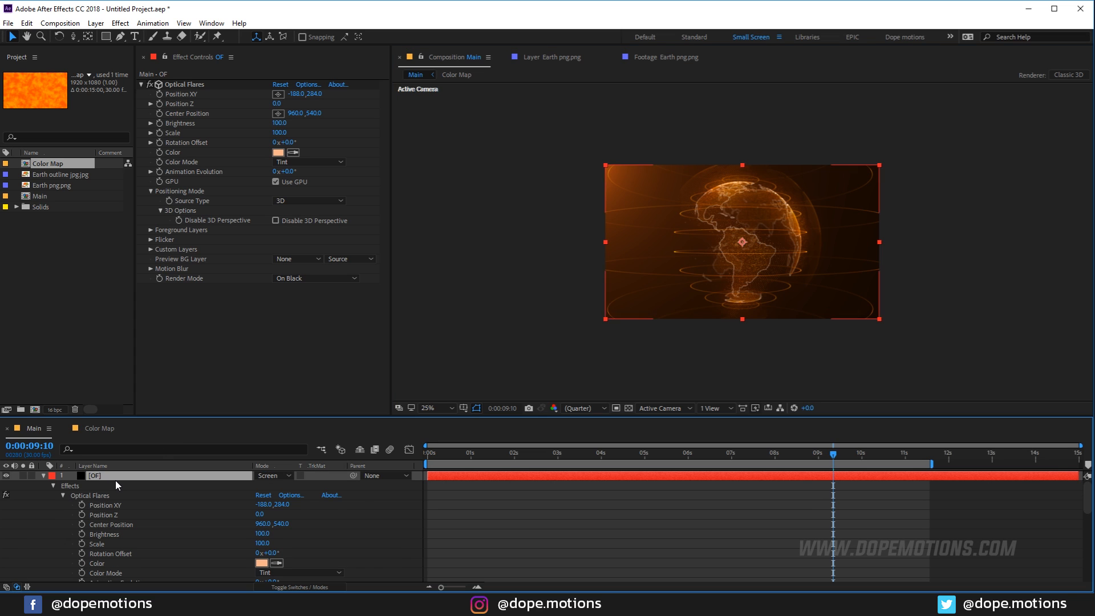
pyautogui.hotkey('ctrl', 'd')
pyautogui.click(188, 84)
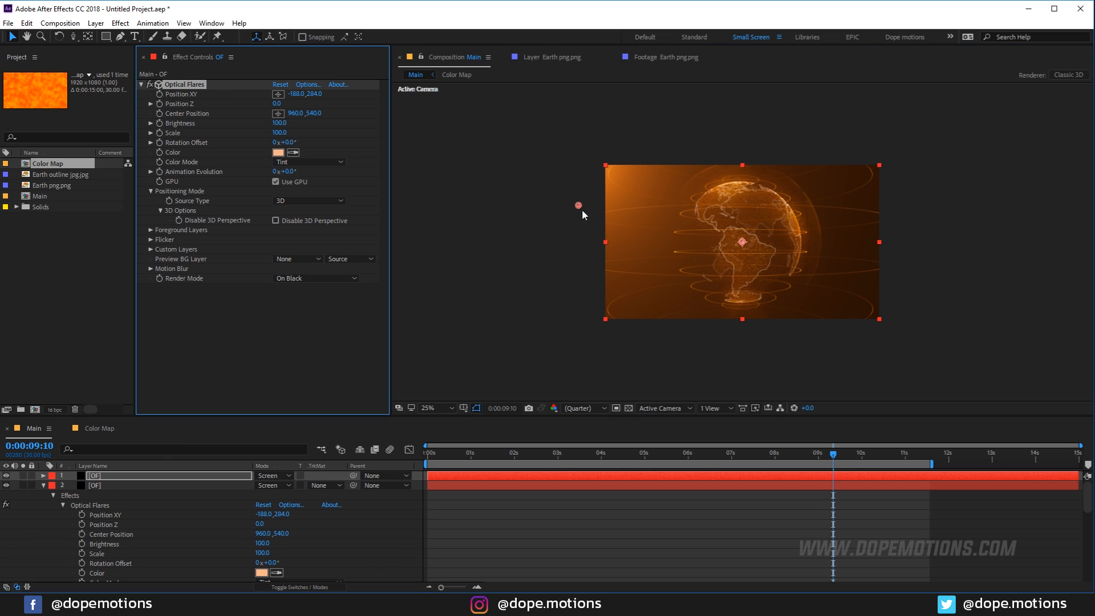
pyautogui.moveTo(580, 205); pyautogui.dragTo(1068, 473)
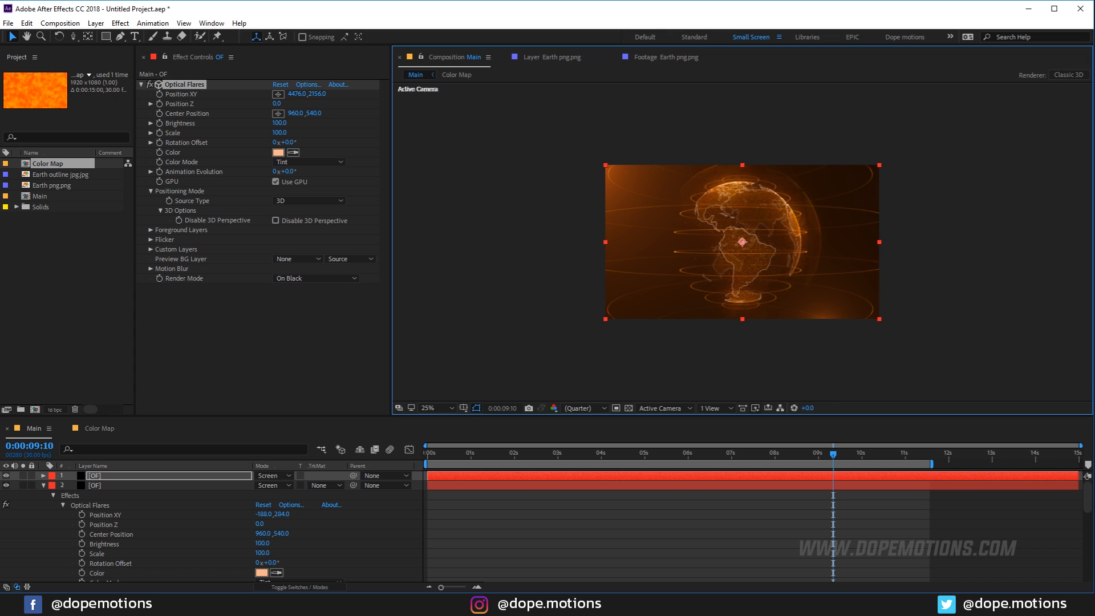
# Set the duplicated flare's color to blue-violet 998CFD and scrub the composition to 0:00:09:07.
pyautogui.click(278, 155)
pyautogui.moveTo(242, 273); pyautogui.dragTo(248, 268)
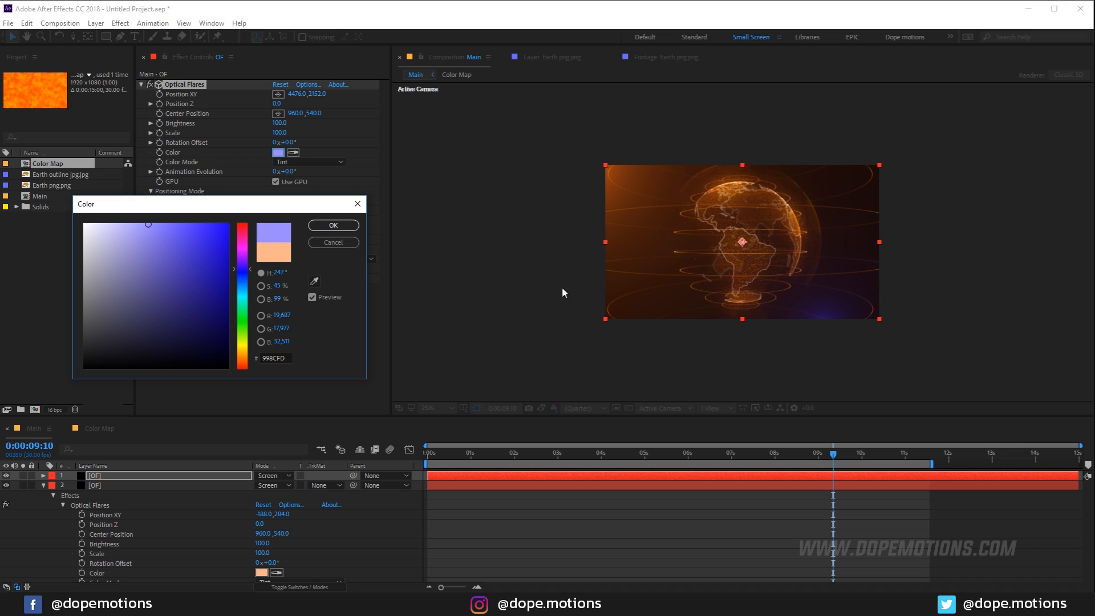
pyautogui.click(334, 225)
pyautogui.click(747, 460)
pyautogui.moveTo(753, 455); pyautogui.dragTo(829, 460)
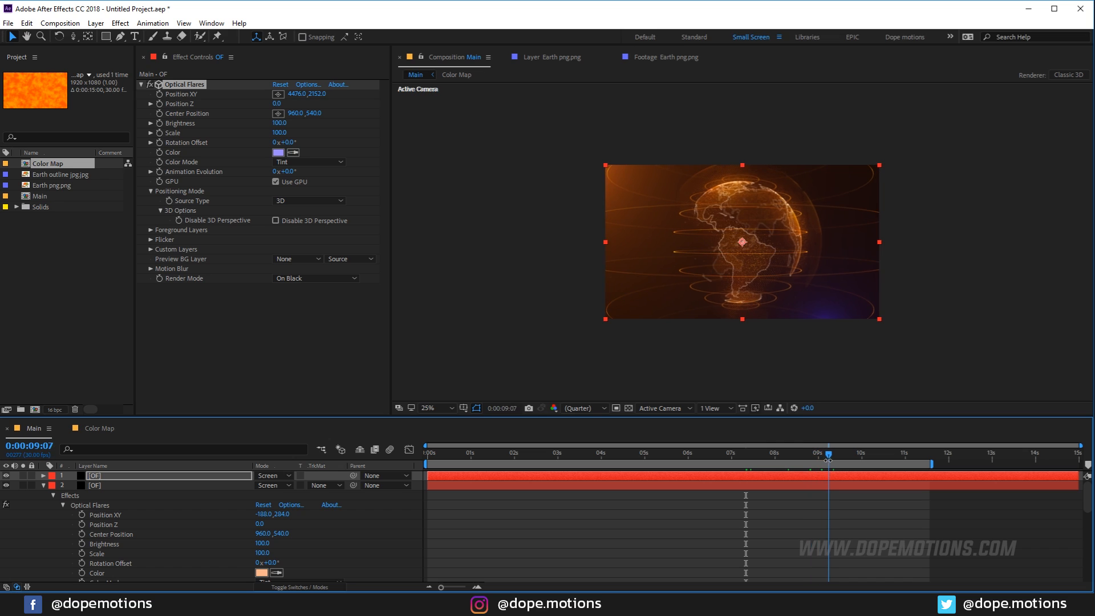
# Collapse the original OF layer and move its orange flare farther from the frame, to about -320, 204.
pyautogui.click(44, 485)
pyautogui.click(124, 485)
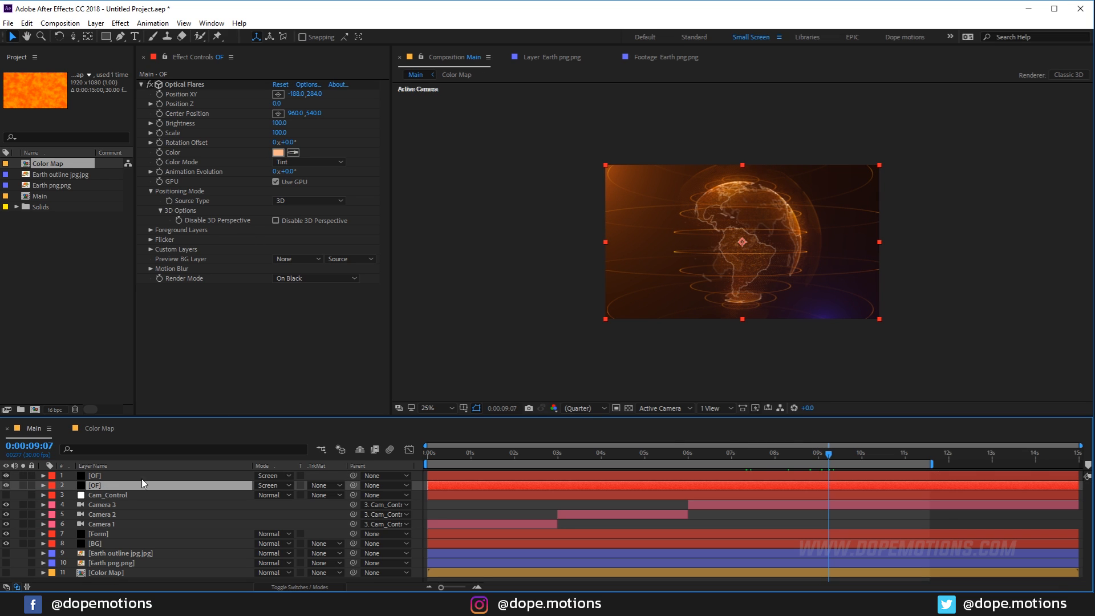
pyautogui.click(200, 85)
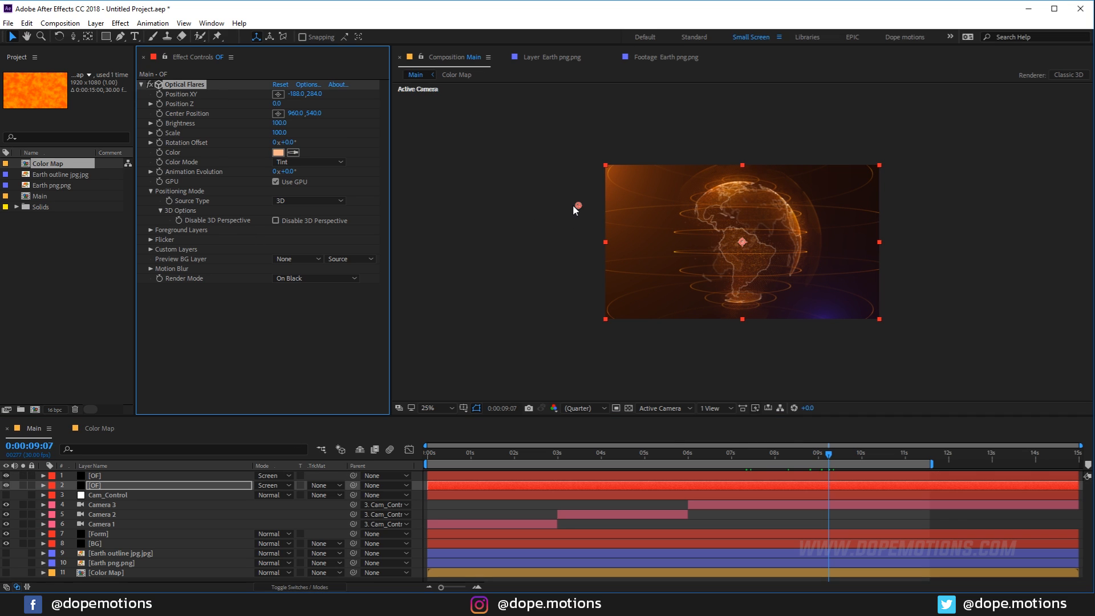
pyautogui.click(573, 206)
pyautogui.click(189, 85)
pyautogui.moveTo(579, 206)
pyautogui.mouseDown()
pyautogui.moveTo(508, 170)
pyautogui.moveTo(561, 195)
pyautogui.mouseUp()
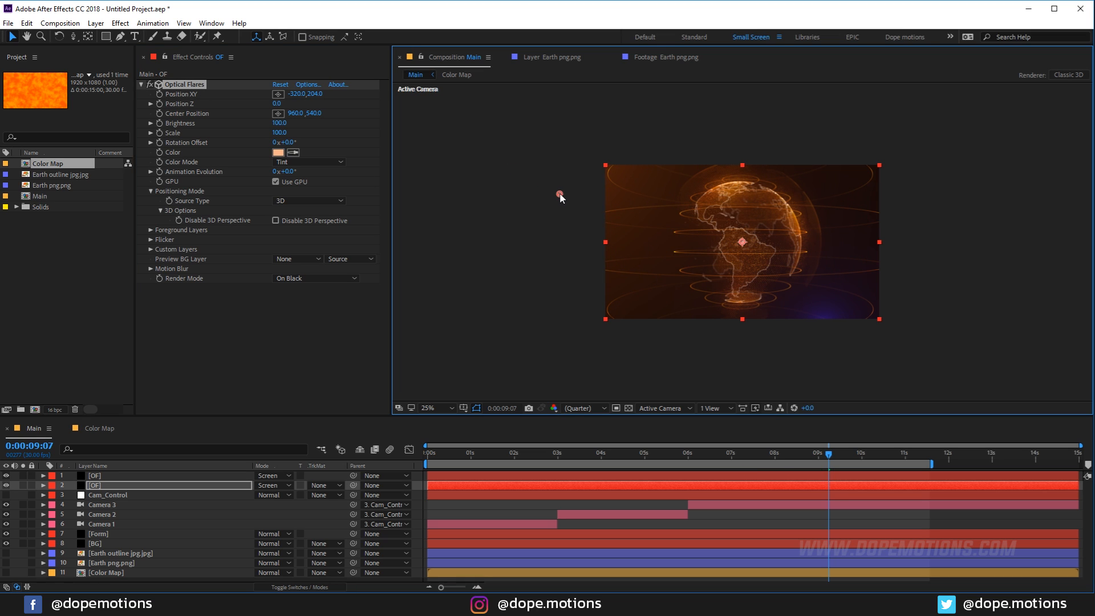
pyautogui.press('.')
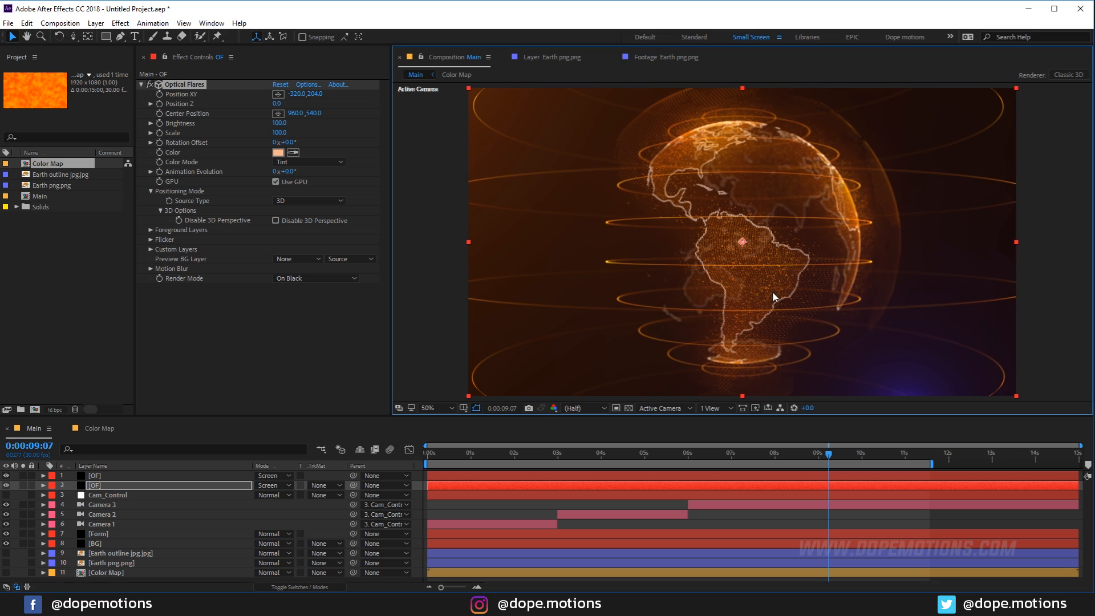
# Raise the blue-violet flare's scale to 340 and move it farther past the lower-right corner, to about 8284, 3528.
pyautogui.click(104, 479)
pyautogui.press(',')
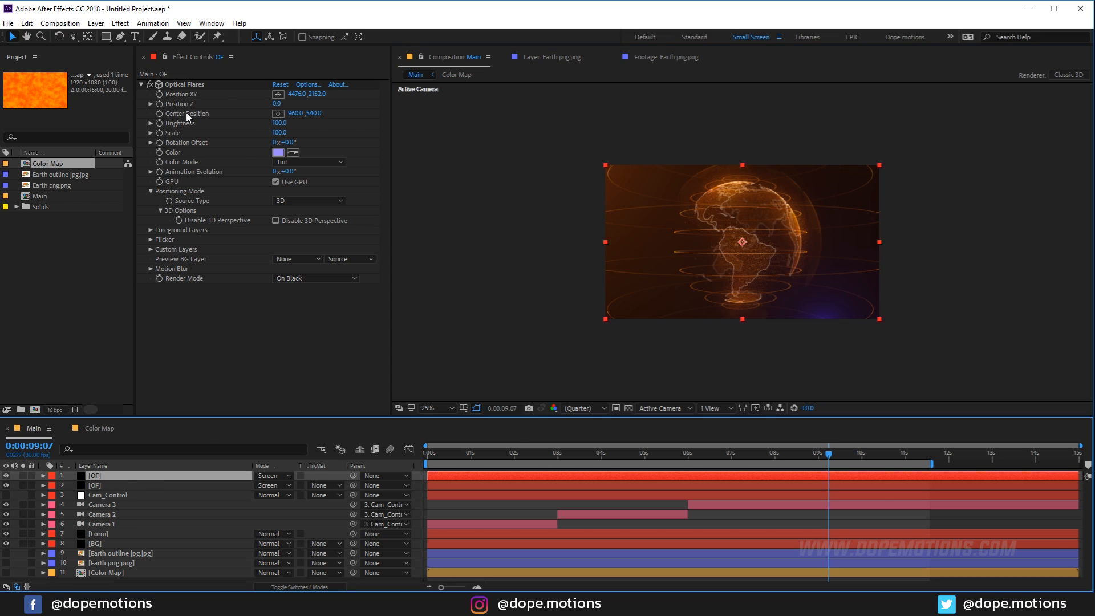
pyautogui.click(188, 86)
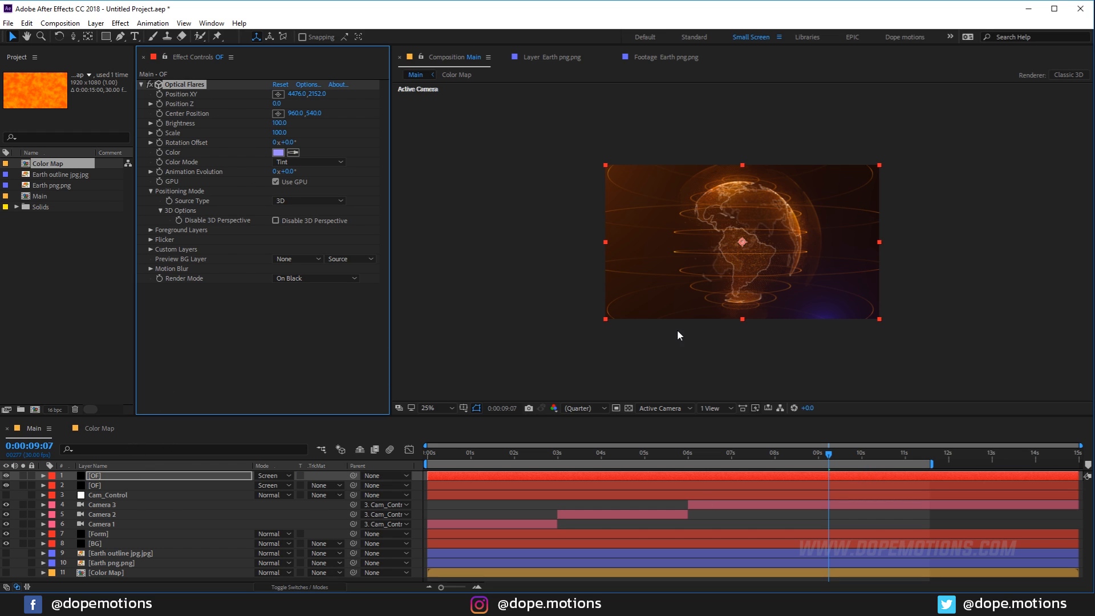
pyautogui.press(',')
pyautogui.moveTo(994, 358); pyautogui.dragTo(1062, 300)
pyautogui.moveTo(280, 132); pyautogui.dragTo(298, 135)
pyautogui.moveTo(1066, 302); pyautogui.dragTo(1094, 451)
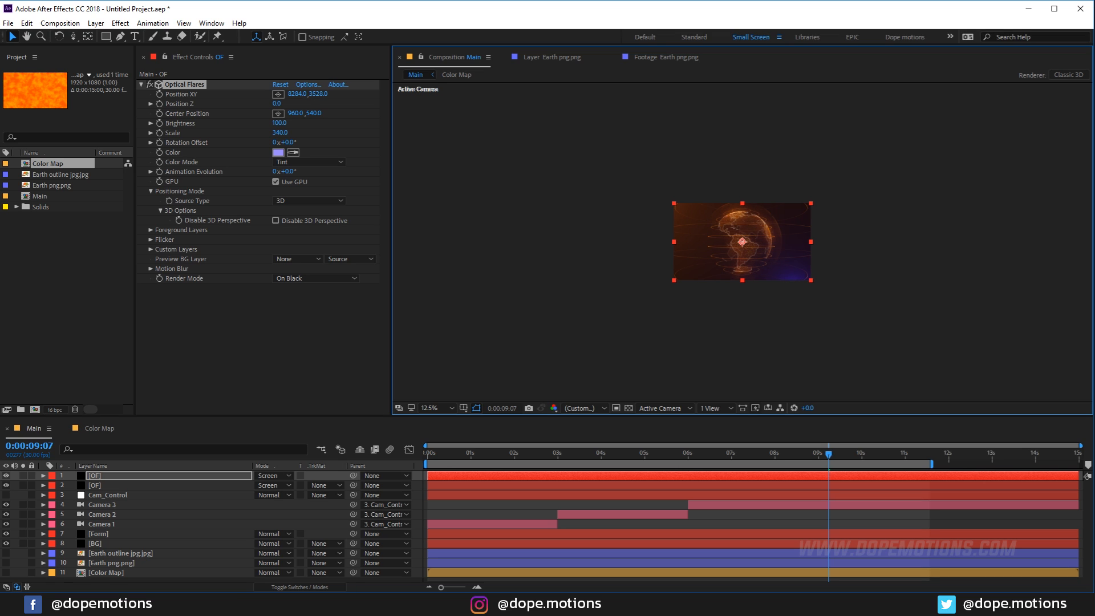
# Set the blue-violet flare's scale to 940 and its brightness to 40.
pyautogui.moveTo(280, 132); pyautogui.dragTo(311, 136)
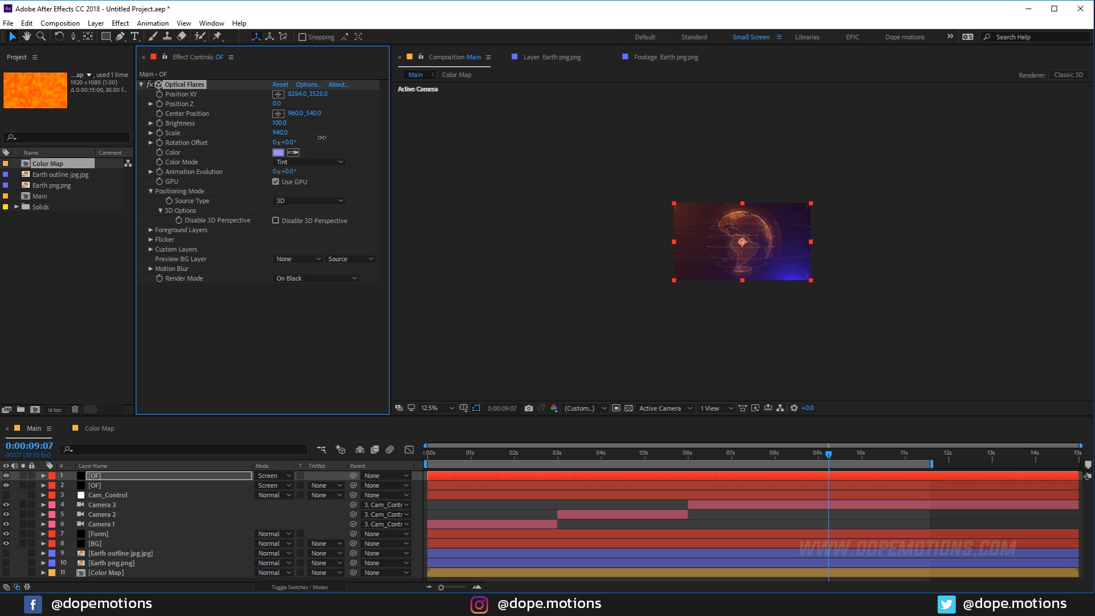
pyautogui.moveTo(282, 123); pyautogui.dragTo(285, 122)
pyautogui.scroll(4, 747, 245)
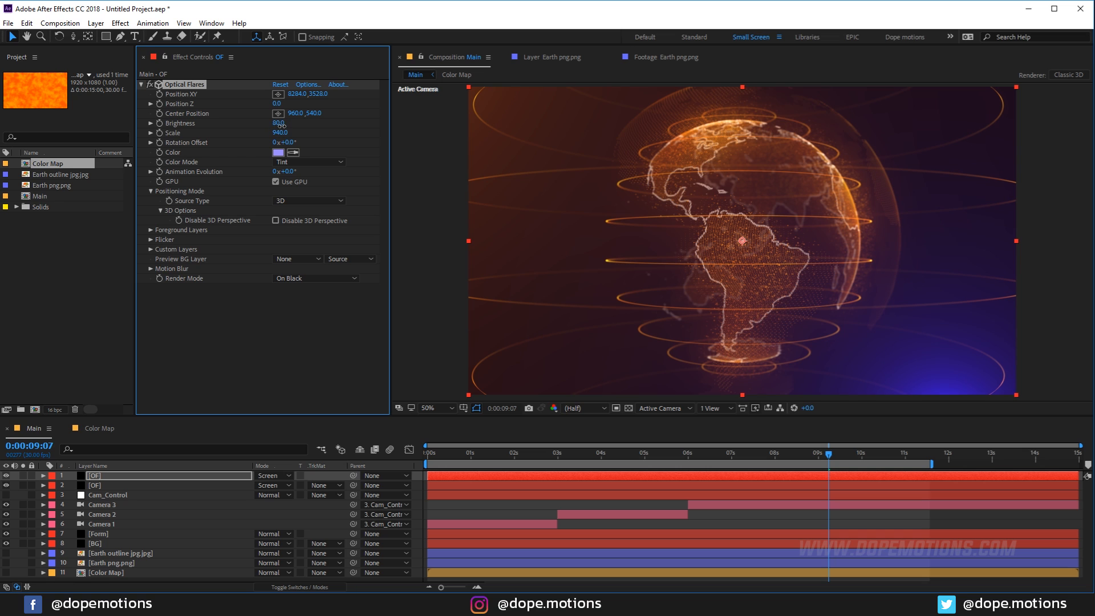
pyautogui.moveTo(284, 123); pyautogui.dragTo(279, 125)
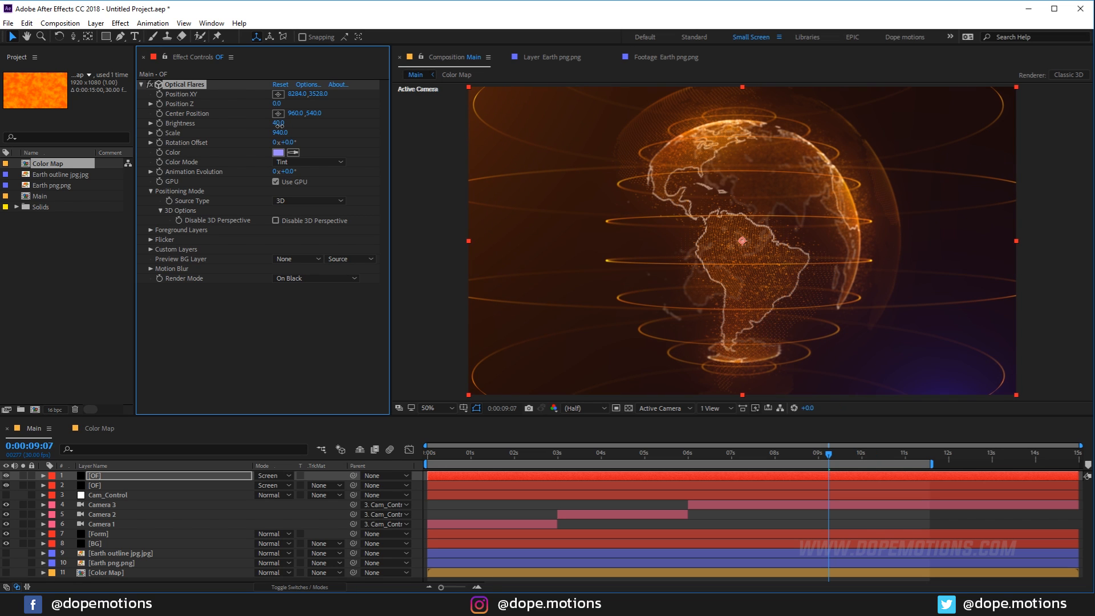
# Change the topmost OF layer's flare color to blue 8C9CFD.
pyautogui.click(278, 152)
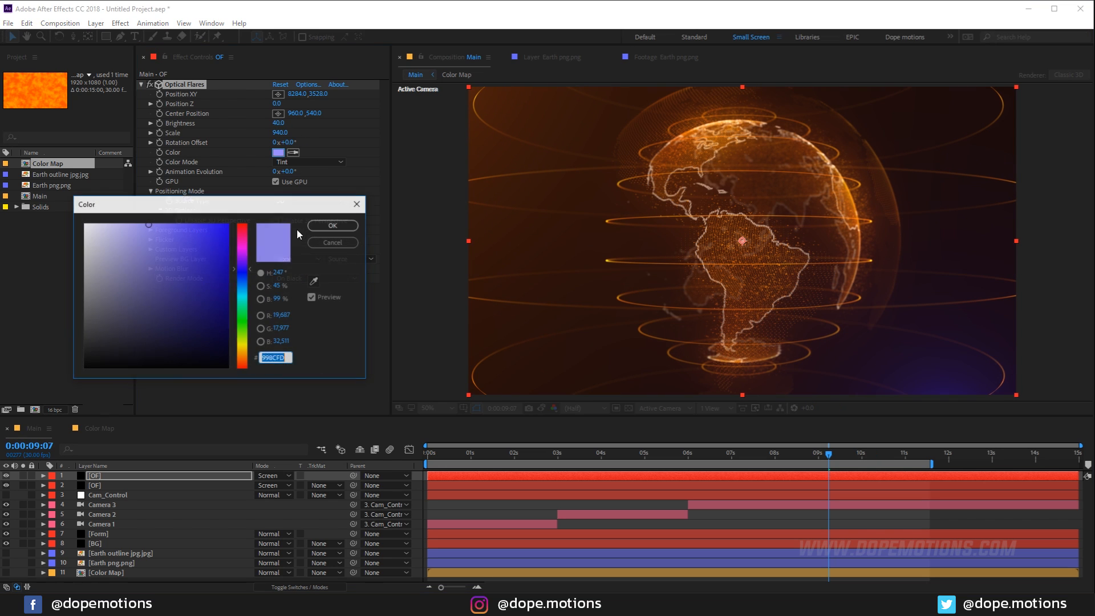
pyautogui.moveTo(250, 270); pyautogui.dragTo(254, 276)
pyautogui.click(333, 226)
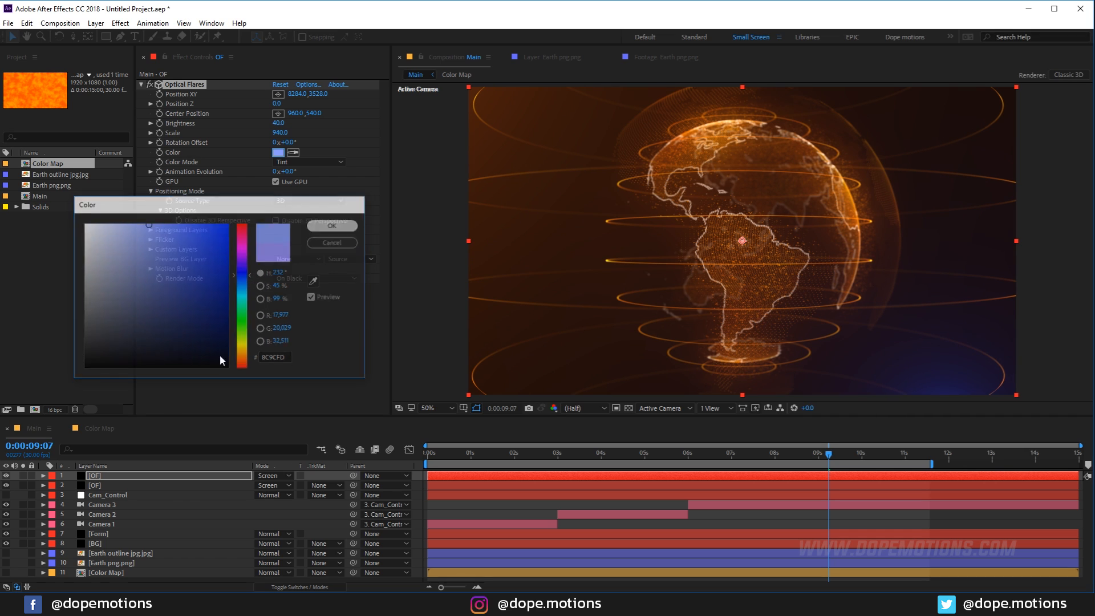
# Change the flare color on the second OF layer from orange to light pink FEBCFF.
pyautogui.click(103, 485)
pyautogui.click(278, 152)
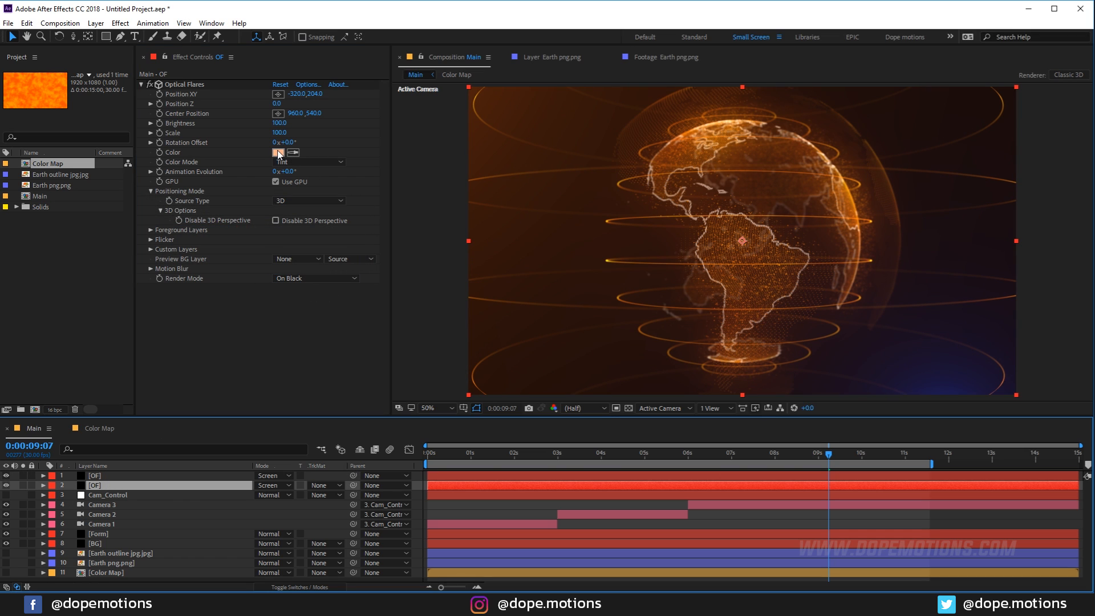
pyautogui.moveTo(243, 283); pyautogui.dragTo(257, 249)
pyautogui.moveTo(148, 224); pyautogui.dragTo(124, 215)
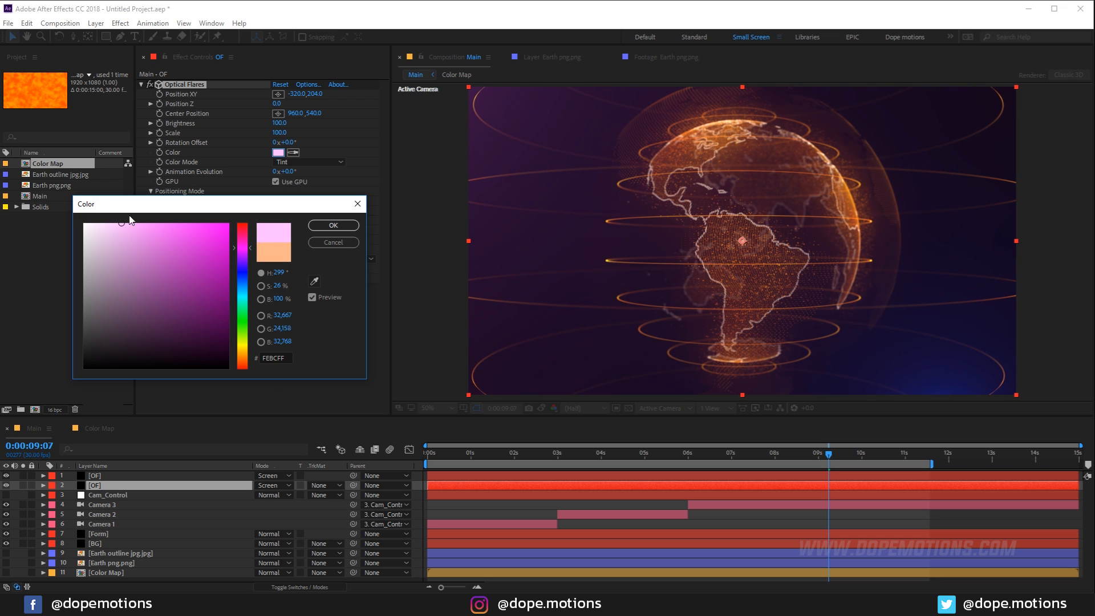
pyautogui.click(334, 226)
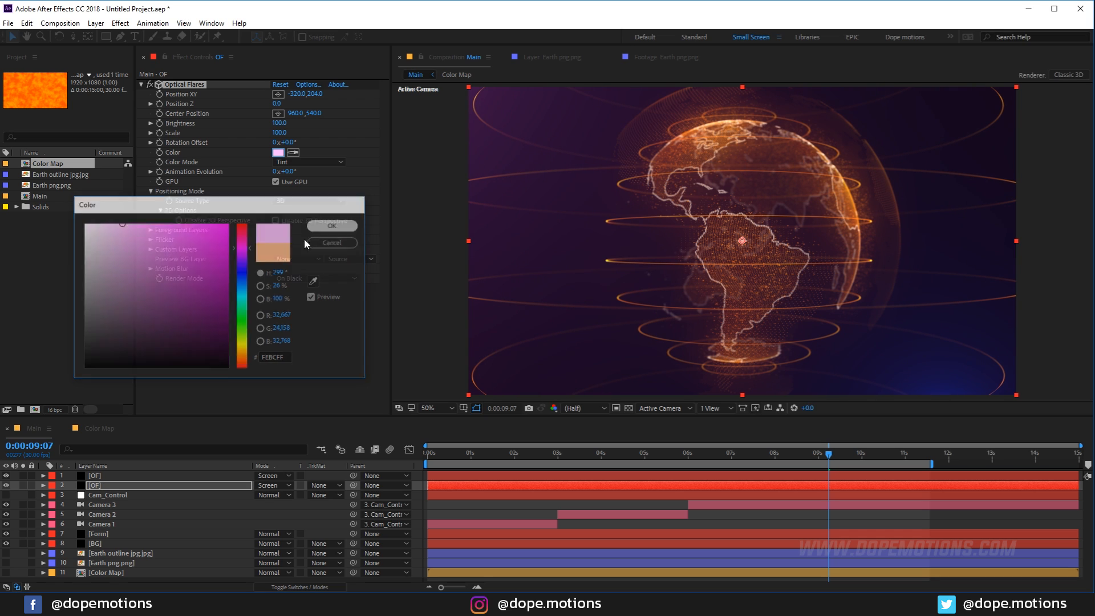
# Duplicate the pink OF layer and set the copy's flare color to light orange FFB88D.
pyautogui.click(105, 483)
pyautogui.hotkey('ctrl', 'd')
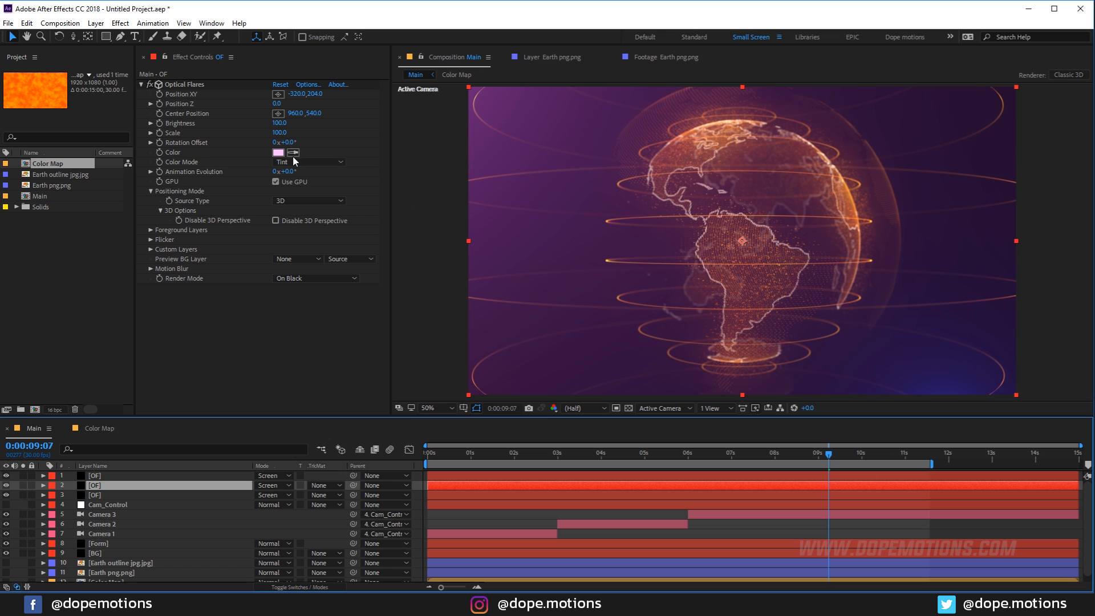
pyautogui.click(278, 153)
pyautogui.moveTo(244, 349); pyautogui.dragTo(249, 364)
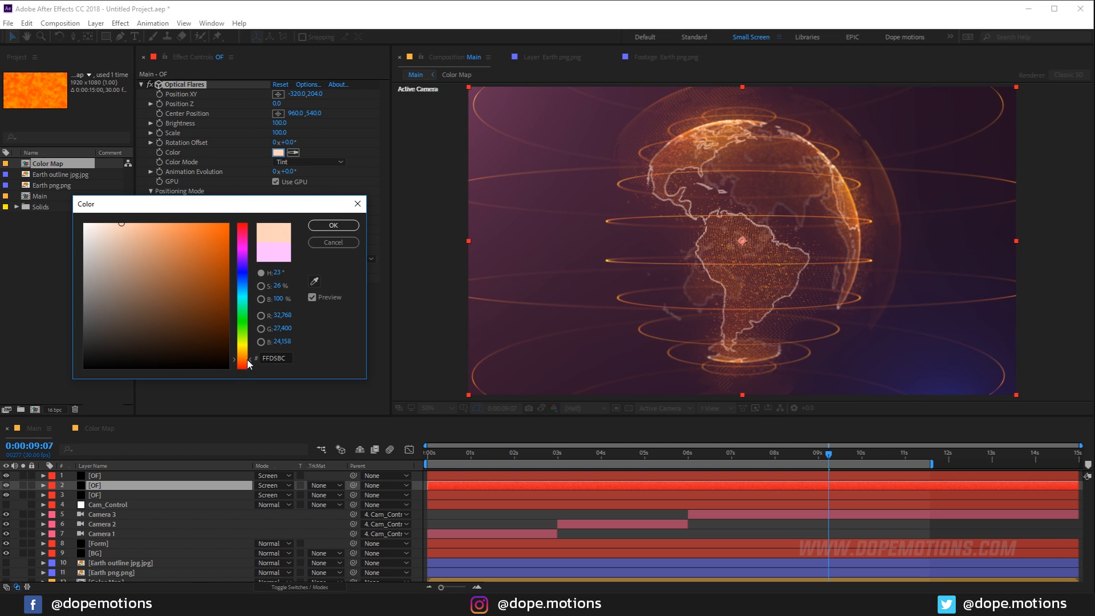
pyautogui.moveTo(144, 234); pyautogui.dragTo(147, 220)
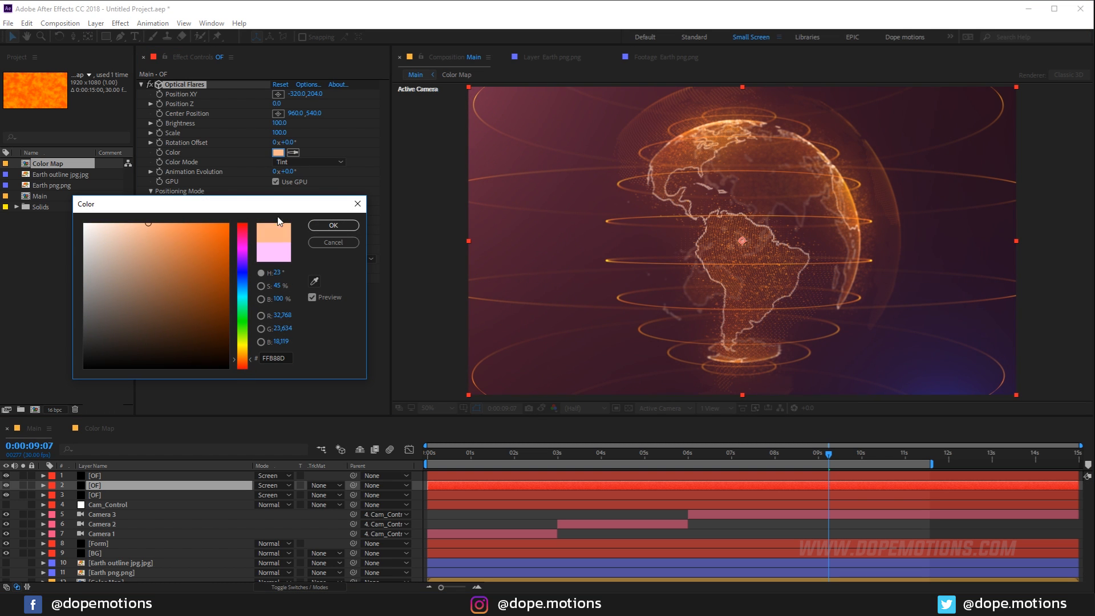
pyautogui.click(343, 226)
# Move the new orange flare far beyond the frame's upper-right corner, to about 5440, -1440.
pyautogui.scroll(-1, 540, 287)
pyautogui.moveTo(561, 197)
pyautogui.mouseDown()
pyautogui.moveTo(939, 169)
pyautogui.moveTo(990, 110)
pyautogui.moveTo(956, 85)
pyautogui.moveTo(963, 71)
pyautogui.moveTo(963, 93)
pyautogui.moveTo(993, 86)
pyautogui.mouseUp()
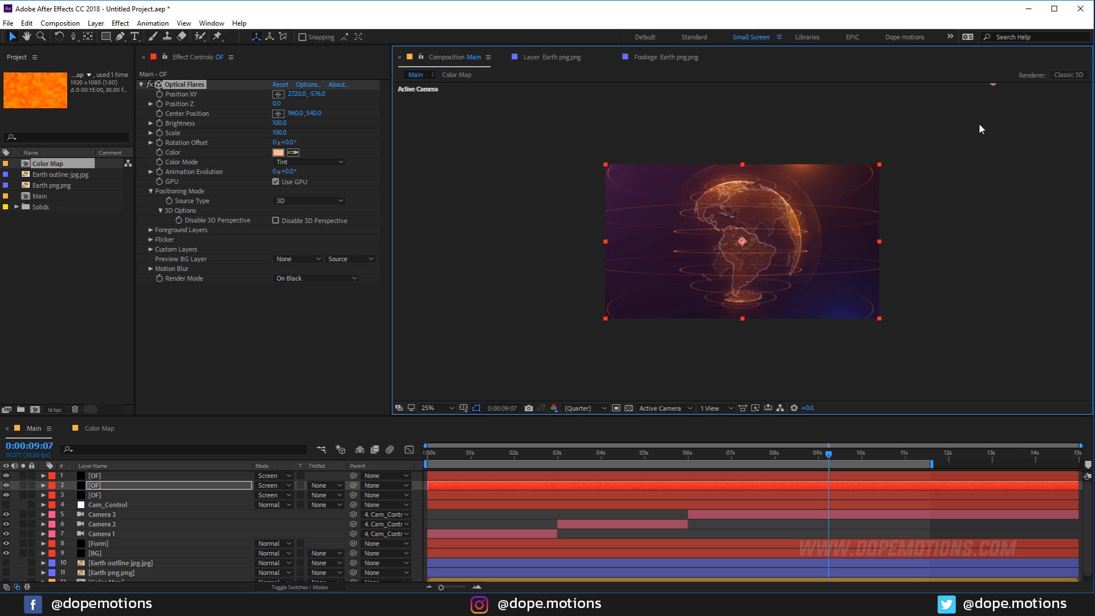
pyautogui.scroll(-2, 970, 159)
pyautogui.moveTo(760, 209); pyautogui.dragTo(950, 210)
pyautogui.moveTo(919, 172); pyautogui.dragTo(950, 145)
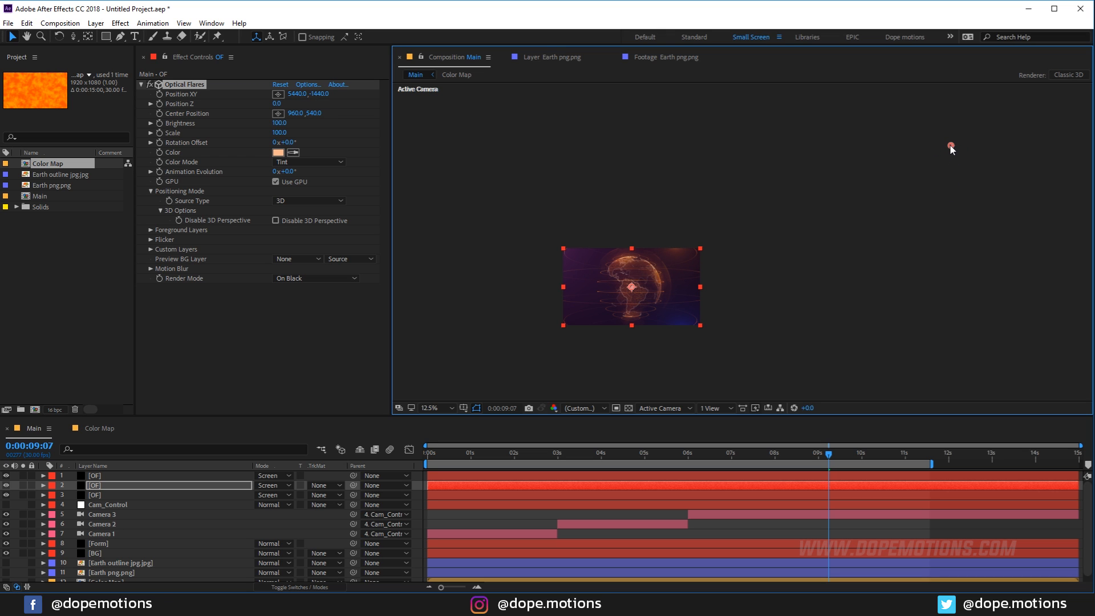
# Set the orange flare's brightness to 140 and its scale to 170.
pyautogui.scroll(2, 651, 323)
pyautogui.moveTo(535, 308); pyautogui.dragTo(930, 139)
pyautogui.click(283, 124)
pyautogui.write('140')
pyautogui.press('Return')
pyautogui.click(279, 132)
pyautogui.write('180')
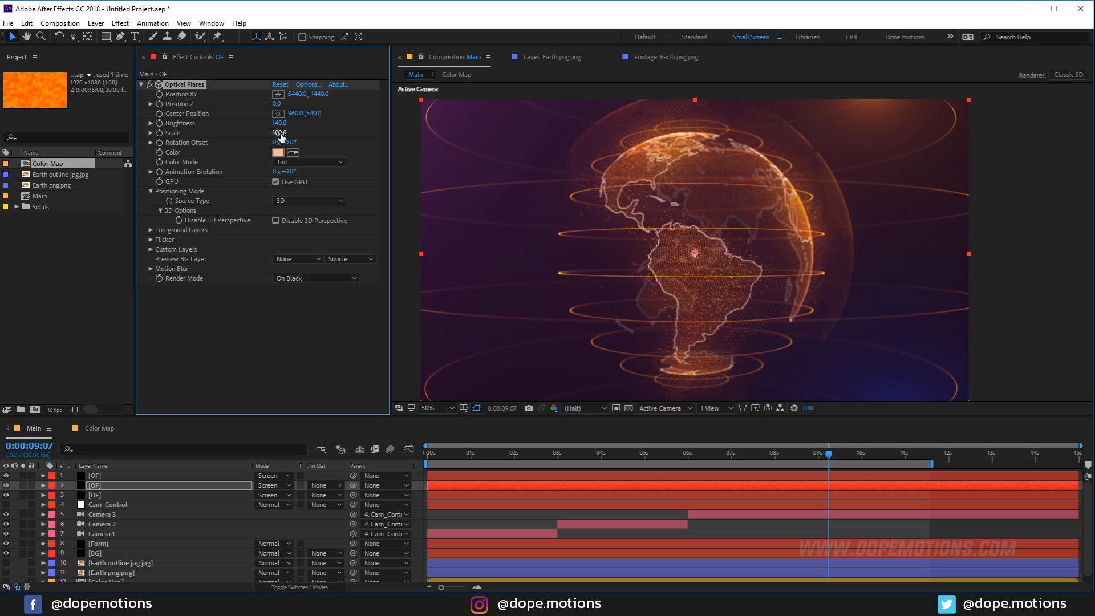
pyautogui.press('Return')
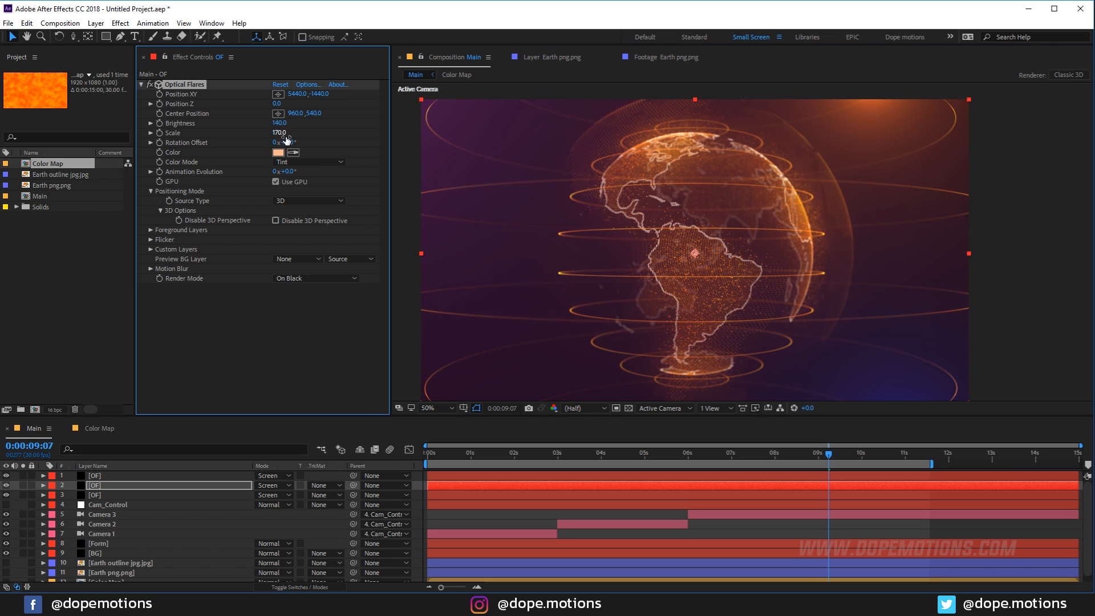
pyautogui.moveTo(649, 268); pyautogui.dragTo(721, 280)
# Create a new adjustment layer above all other layers in the Main composition and name it CC.
pyautogui.click(477, 521)
pyautogui.click(457, 519)
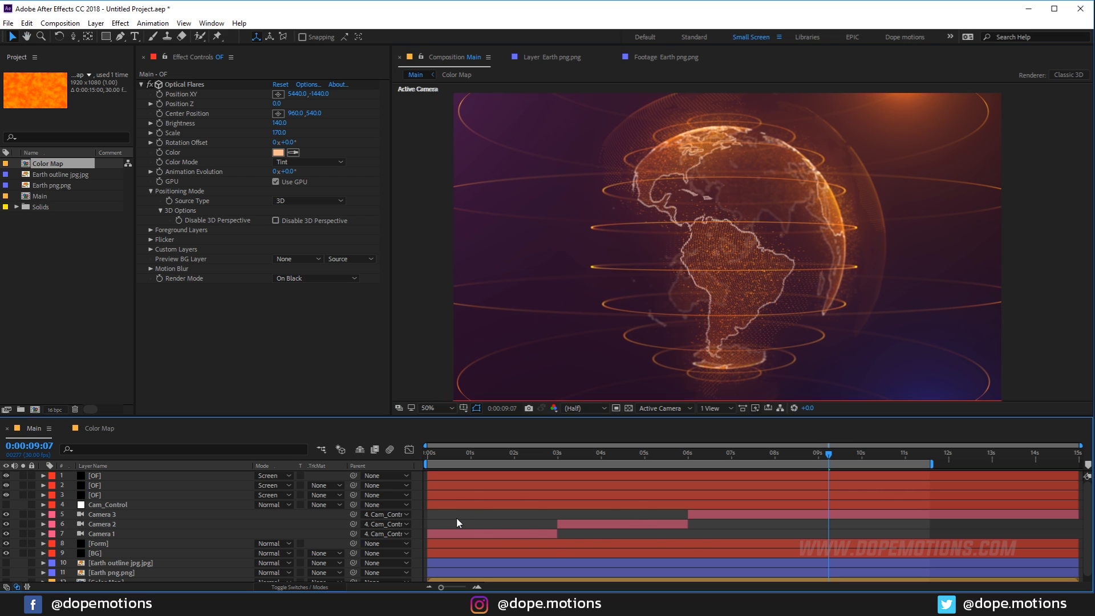
pyautogui.hotkey('ctrl', 'alt', 'y')
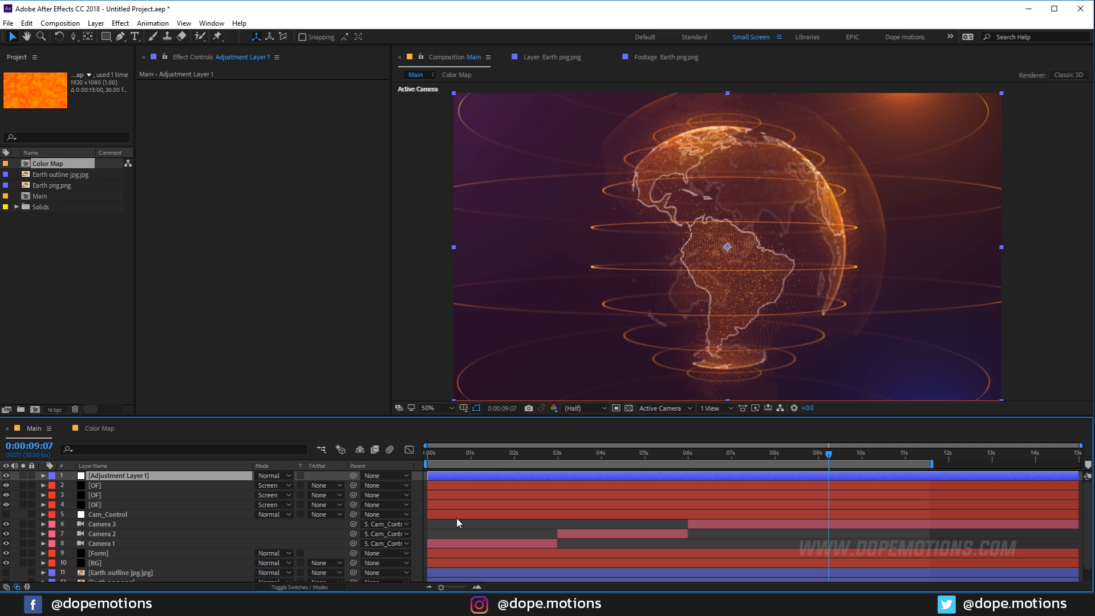
pyautogui.press('Return')
pyautogui.write('CC')
pyautogui.press('Return')
# Apply the Curves effect to the CC layer and shape its RGB curve into a gentle contrast-boosting S.
pyautogui.hotkey('ctrl', 'space')
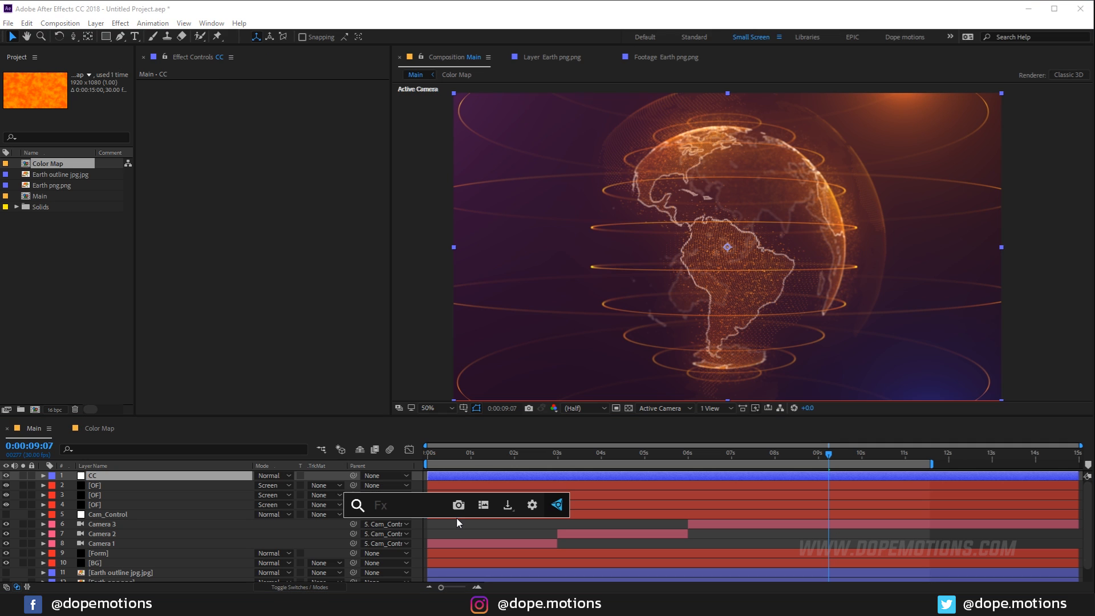
pyautogui.write('cur')
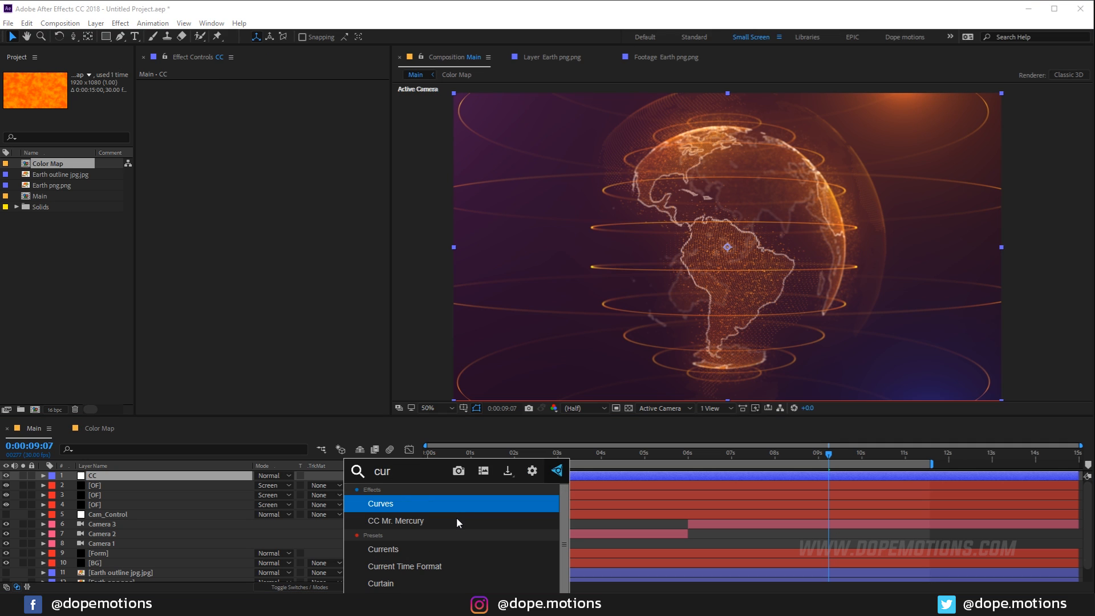
pyautogui.press('Return')
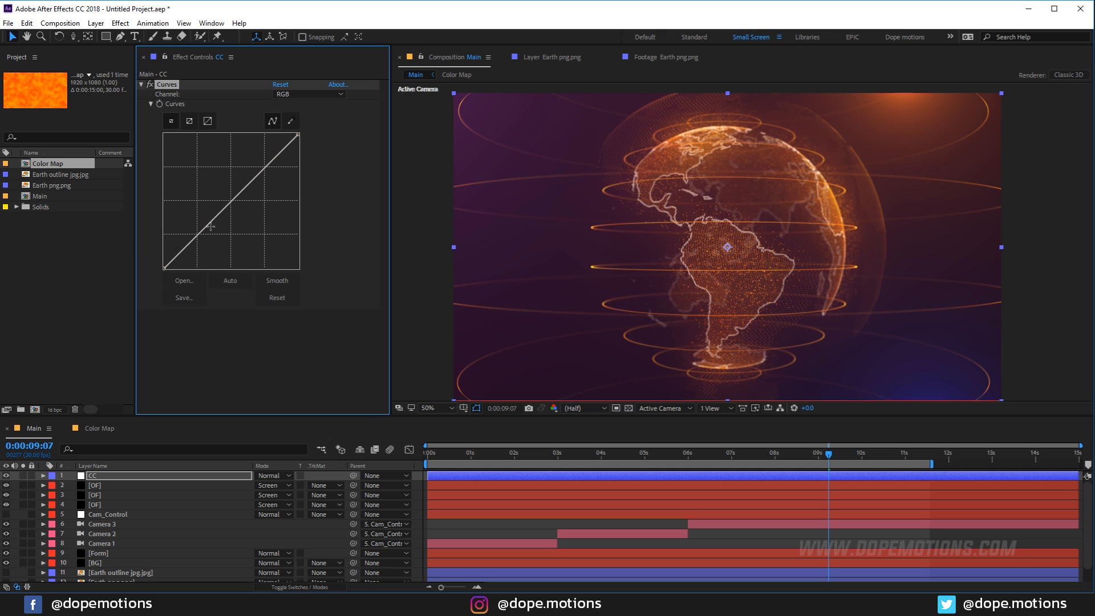
pyautogui.moveTo(198, 235); pyautogui.dragTo(206, 238)
pyautogui.moveTo(249, 180); pyautogui.dragTo(252, 178)
pyautogui.moveTo(205, 236); pyautogui.dragTo(208, 241)
pyautogui.click(97, 477)
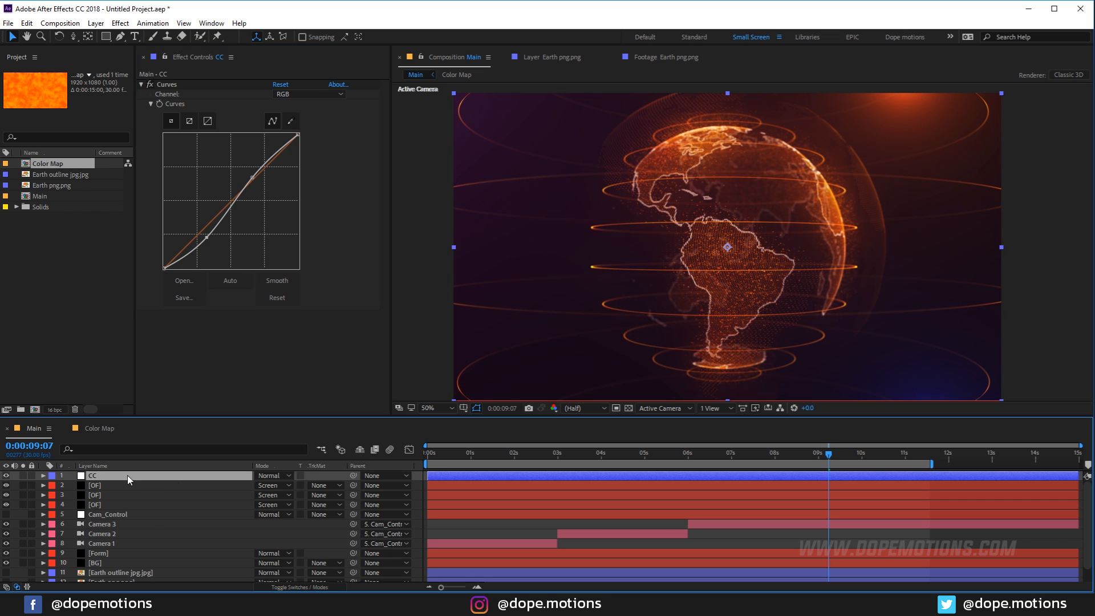
pyautogui.click(207, 238)
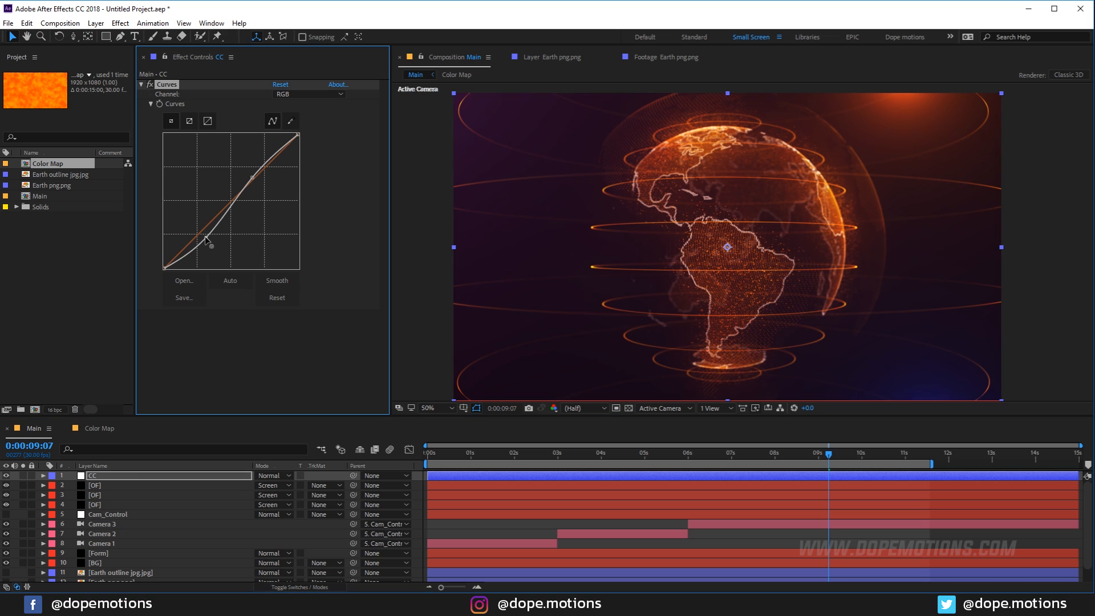
pyautogui.moveTo(205, 236); pyautogui.dragTo(204, 238)
# Create another adjustment layer above the CC layer and name it Noise.
pyautogui.click(450, 527)
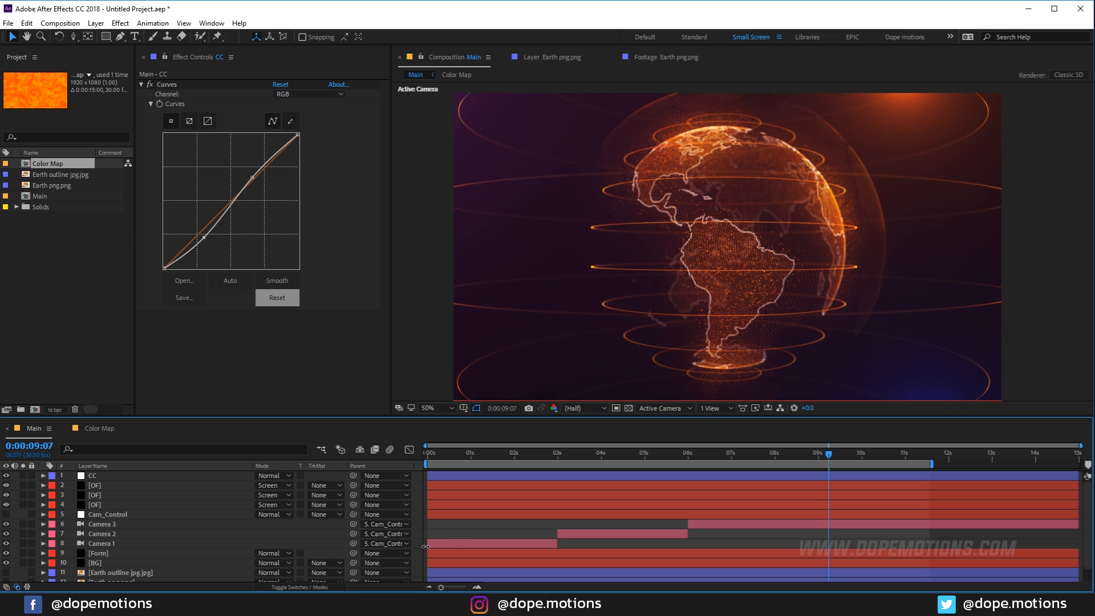
pyautogui.hotkey('ctrl', 'alt', 'y')
pyautogui.press('Return')
pyautogui.write('Noise')
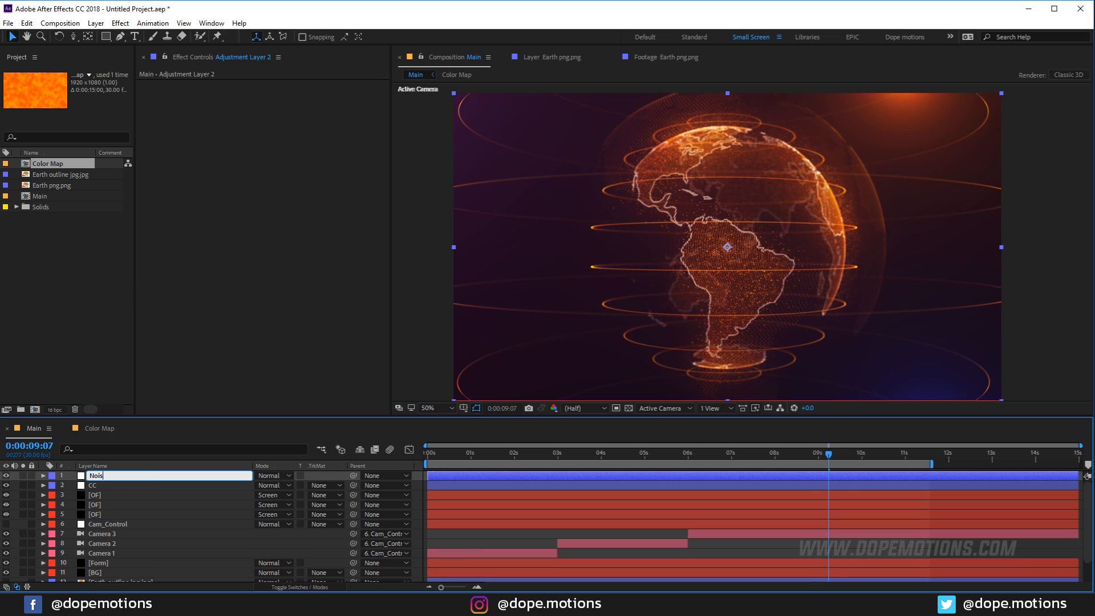
pyautogui.press('Return')
# Apply the Noise effect to the Noise layer and set the amount of noise to 5%.
pyautogui.hotkey('ctrl', 'space')
pyautogui.write('noi')
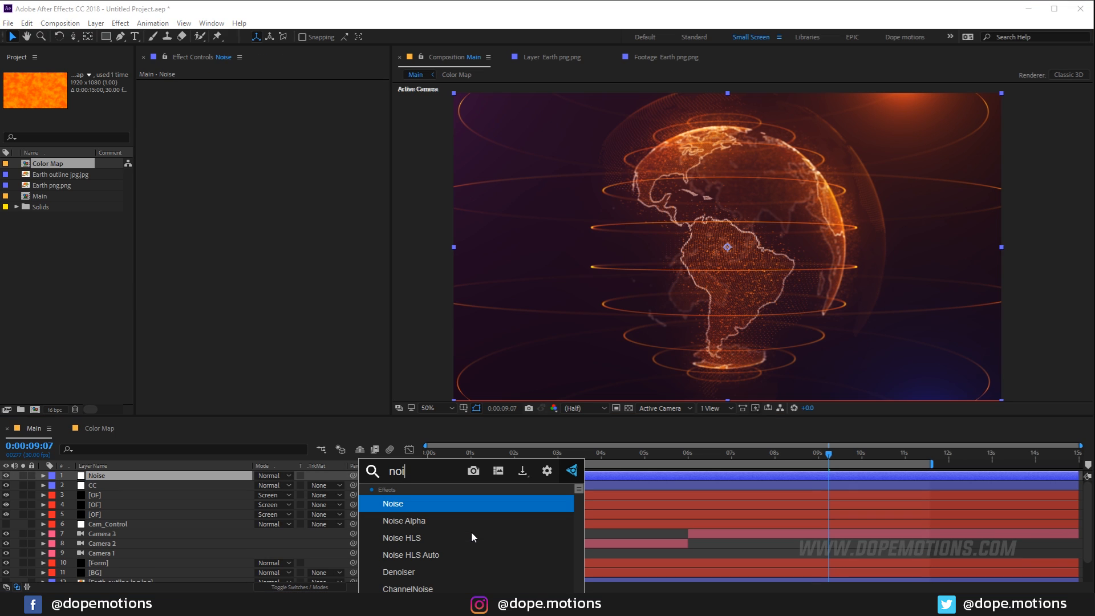
pyautogui.click(417, 502)
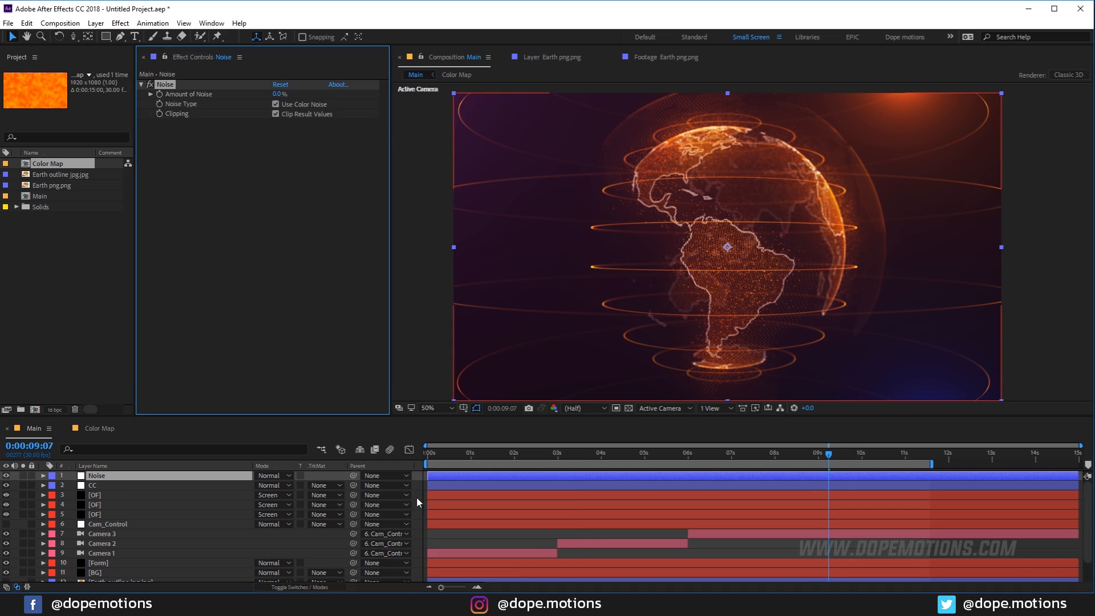
pyautogui.click(278, 94)
pyautogui.write('5')
pyautogui.press('Return')
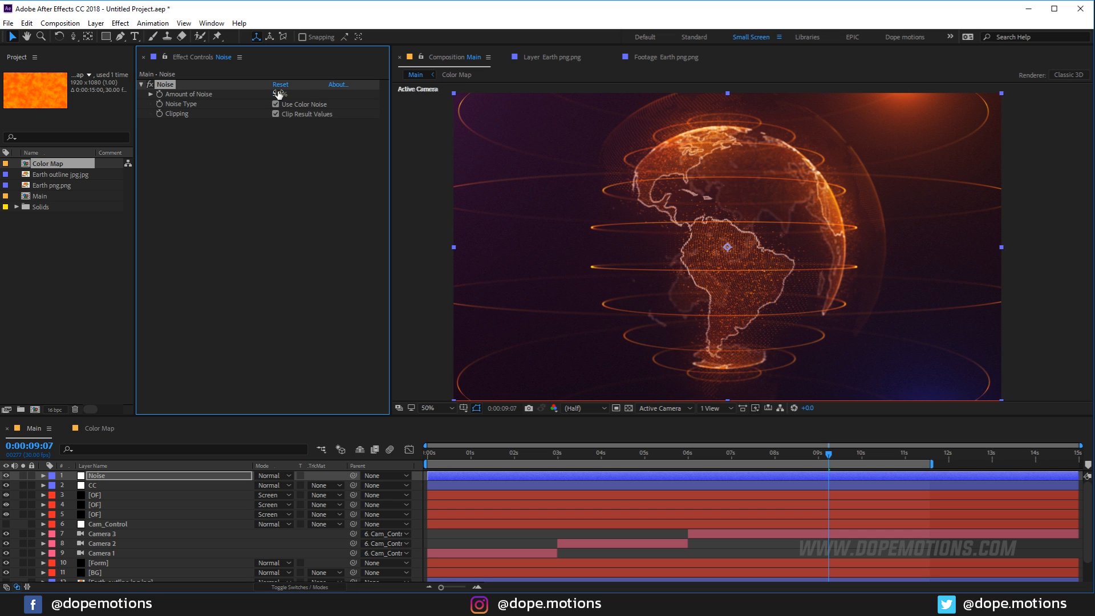
pyautogui.click(296, 203)
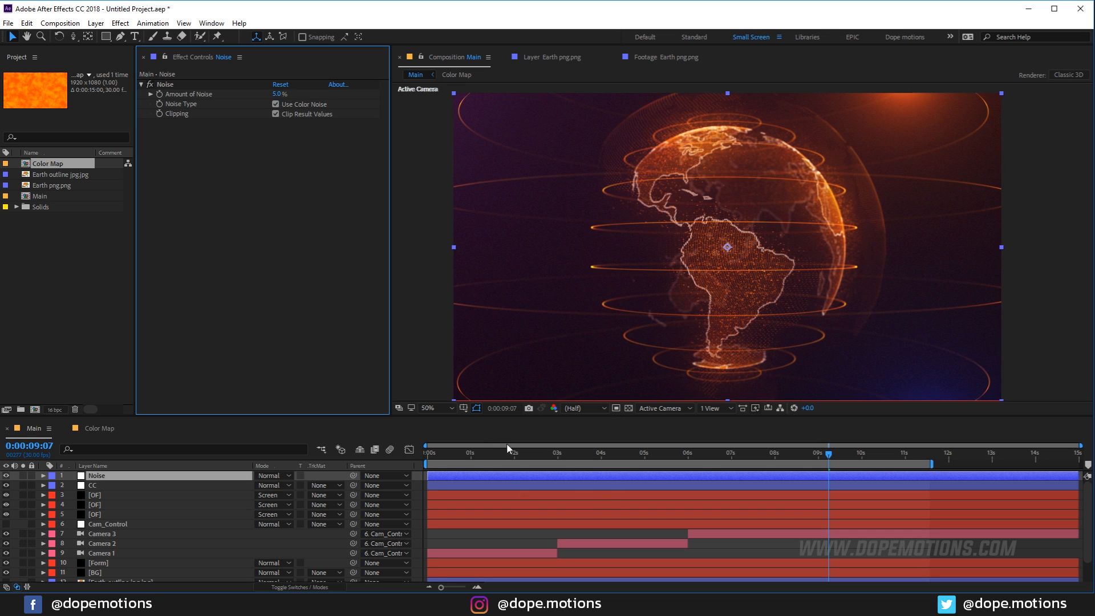
# Split all three OF layers at 0:00:06:00, where Camera 3 starts.
pyautogui.click(489, 458)
pyautogui.moveTo(491, 457); pyautogui.dragTo(625, 457)
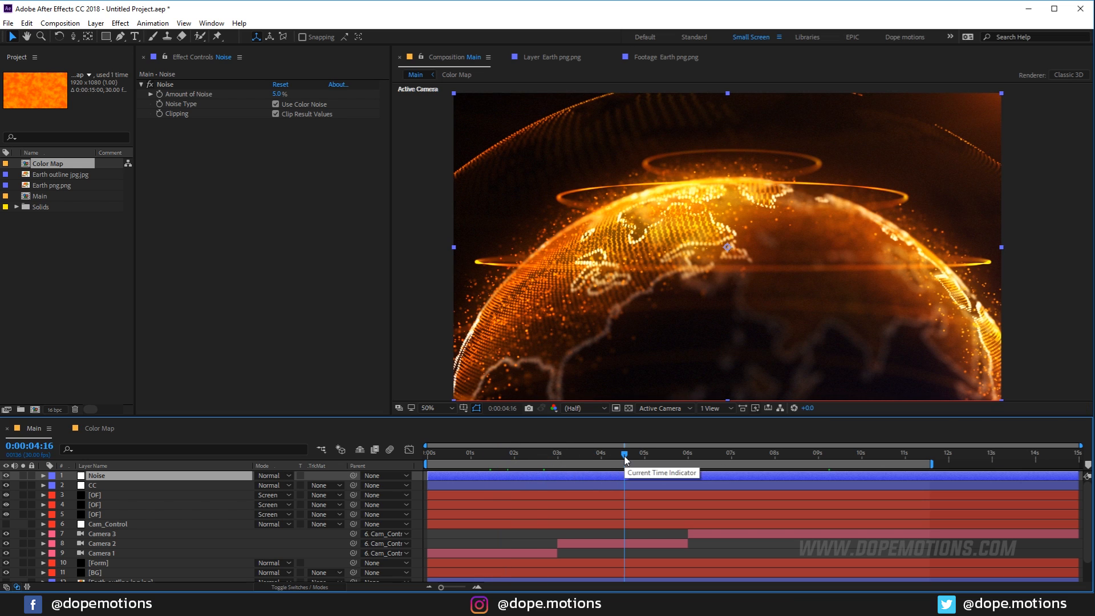
pyautogui.click(684, 459)
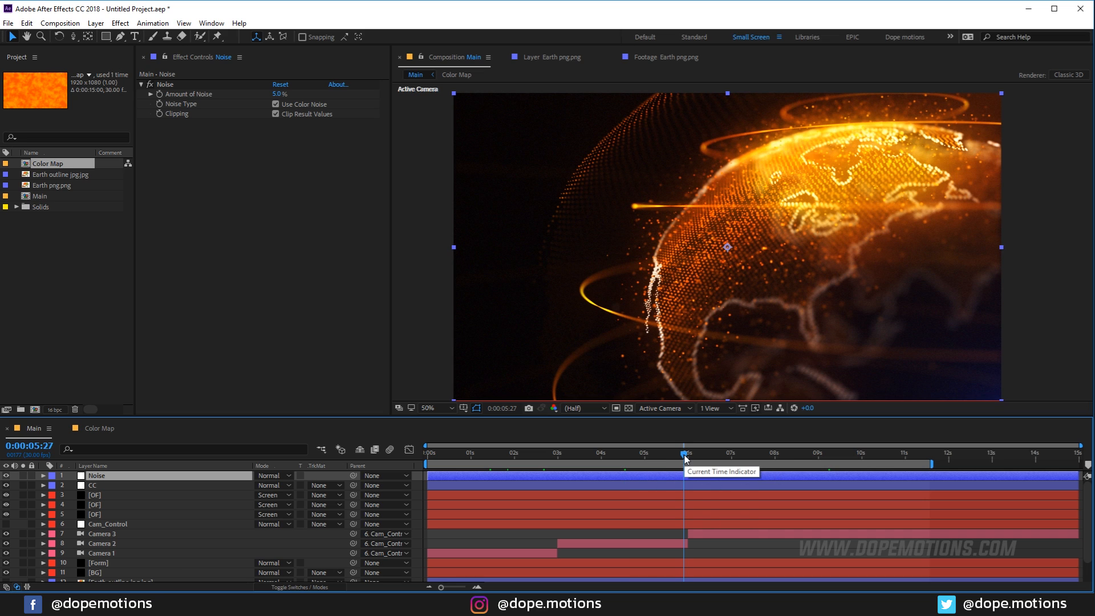
pyautogui.moveTo(685, 455); pyautogui.dragTo(689, 455)
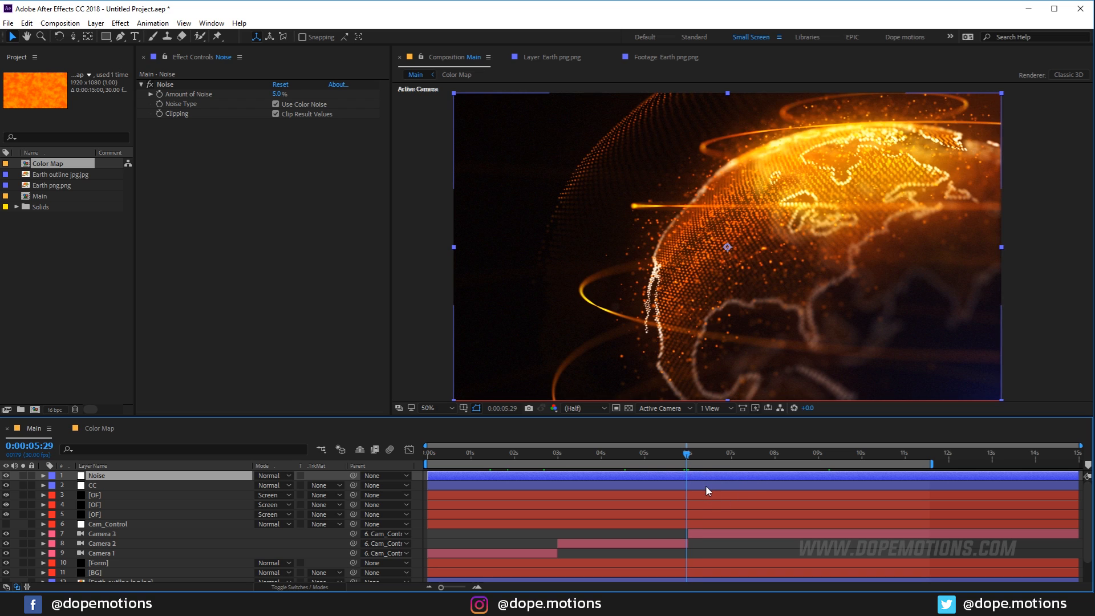
pyautogui.click(101, 495)
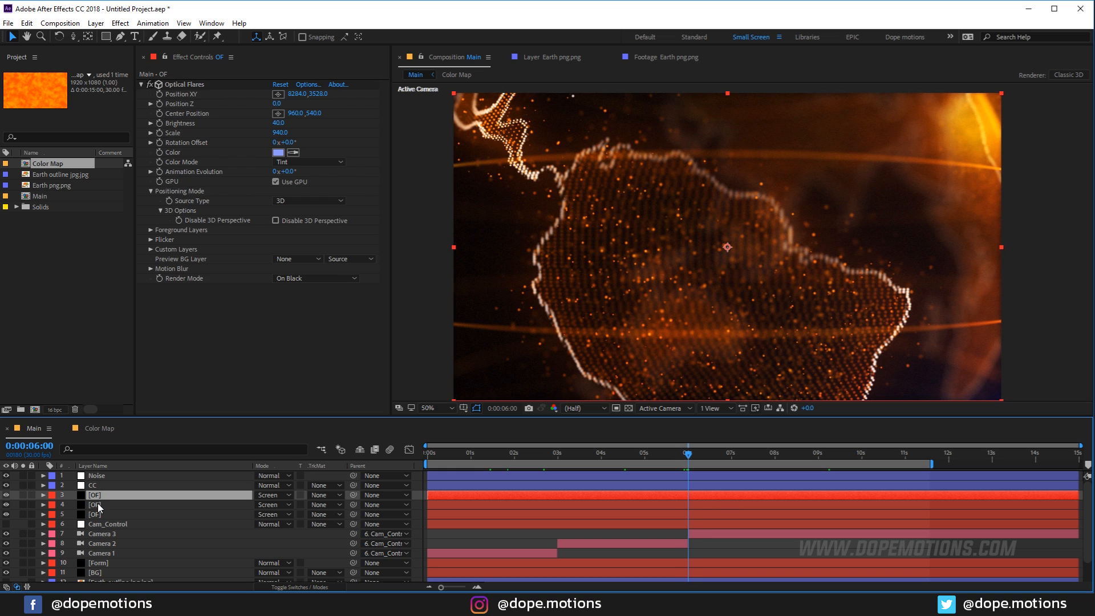
pyautogui.keyDown('shift'); pyautogui.click(97, 515); pyautogui.keyUp('shift')
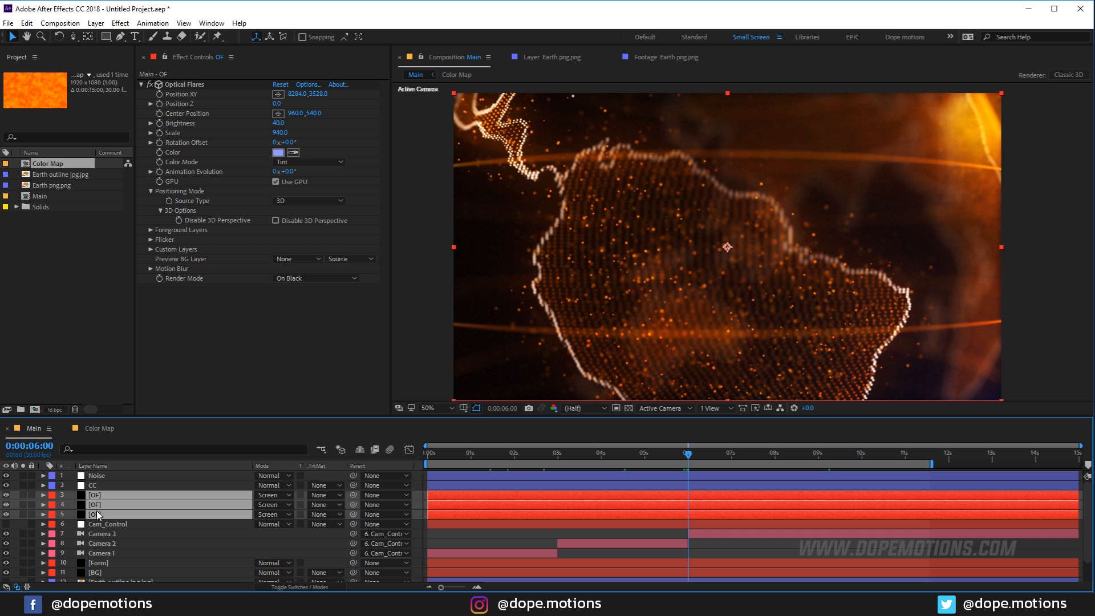
pyautogui.hotkey('ctrl', 'shift', 'd')
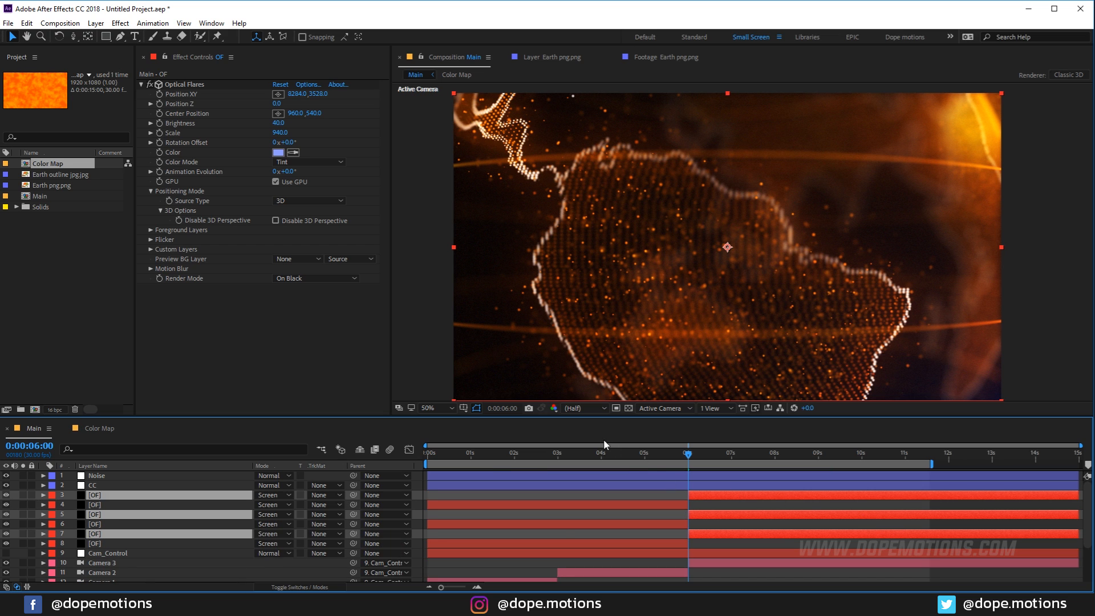
# At 0:00:04:17, set the blue flare's XY position to 960, 540 on the OF layer ending at six seconds.
pyautogui.click(626, 454)
pyautogui.click(623, 505)
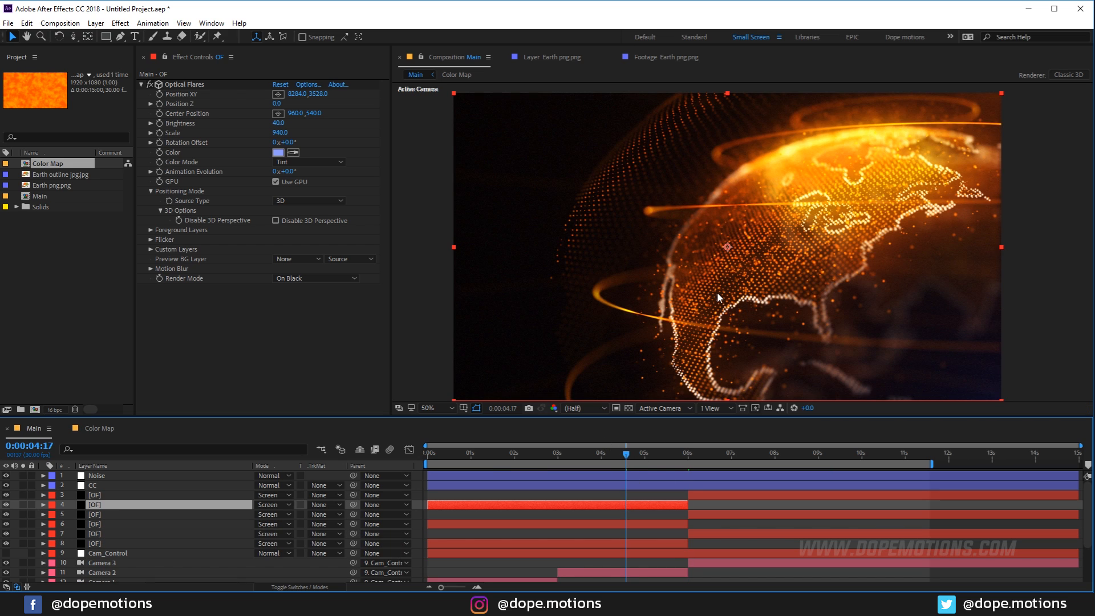
pyautogui.scroll(-2, 717, 292)
pyautogui.scroll(-6, 610, 207)
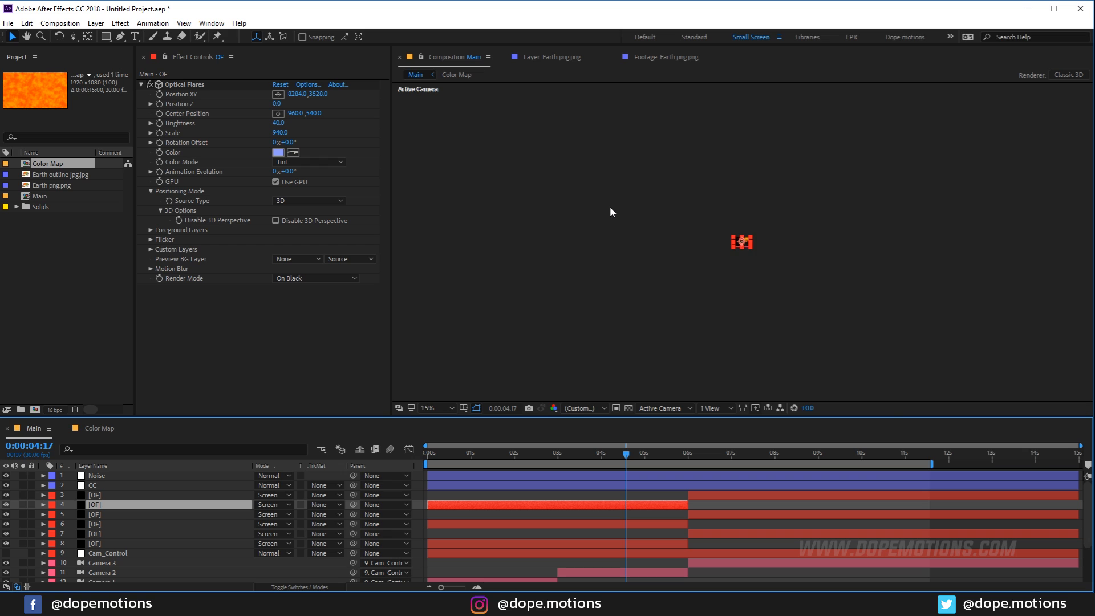
pyautogui.scroll(6, 610, 212)
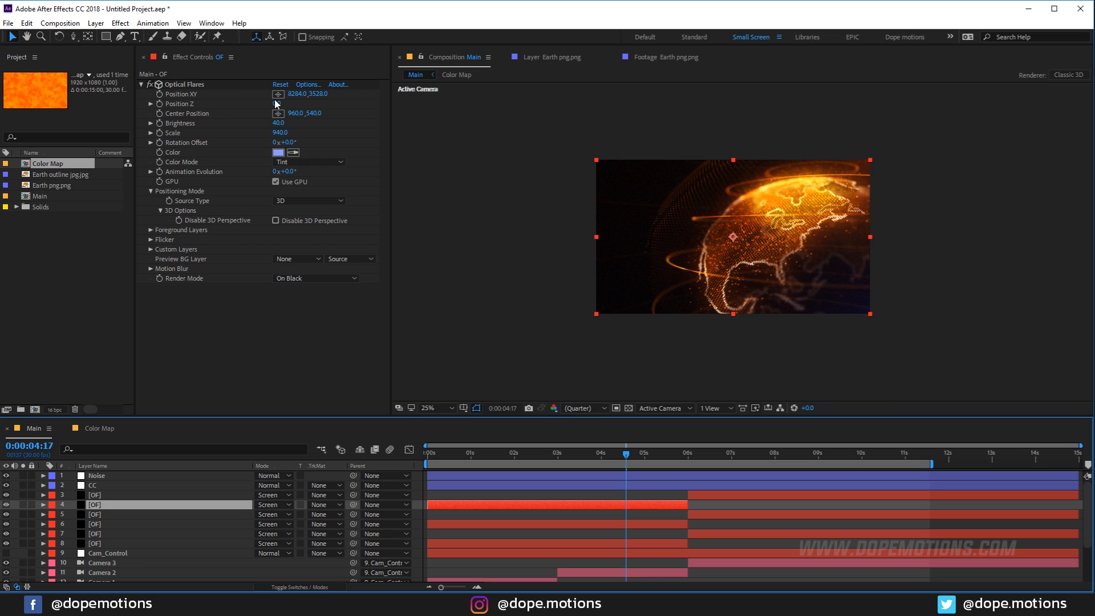
pyautogui.click(186, 85)
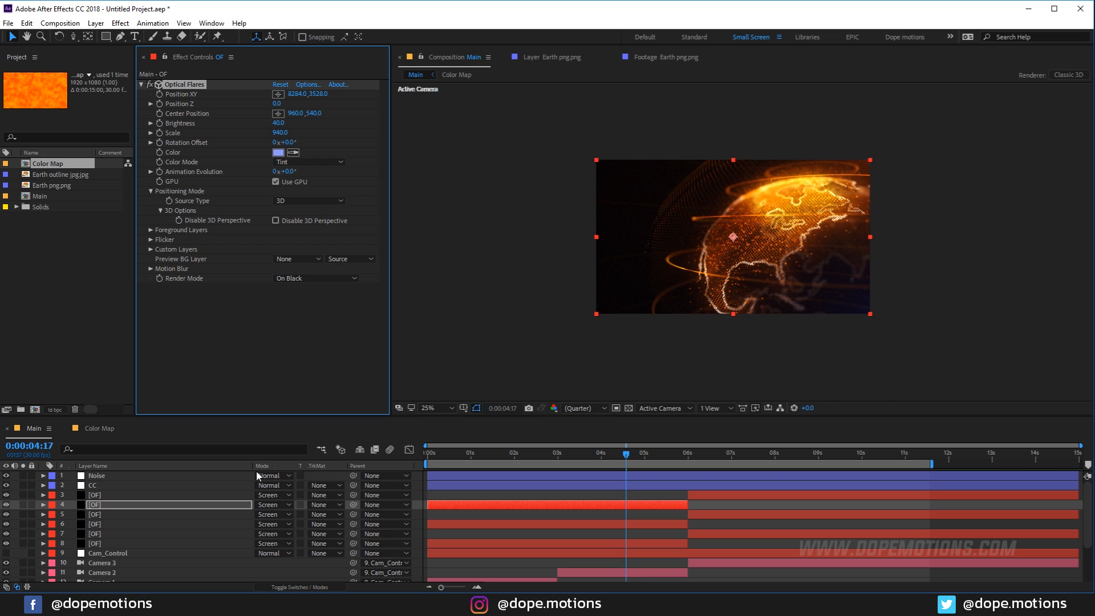
pyautogui.click(118, 504)
pyautogui.scroll(-6, 685, 313)
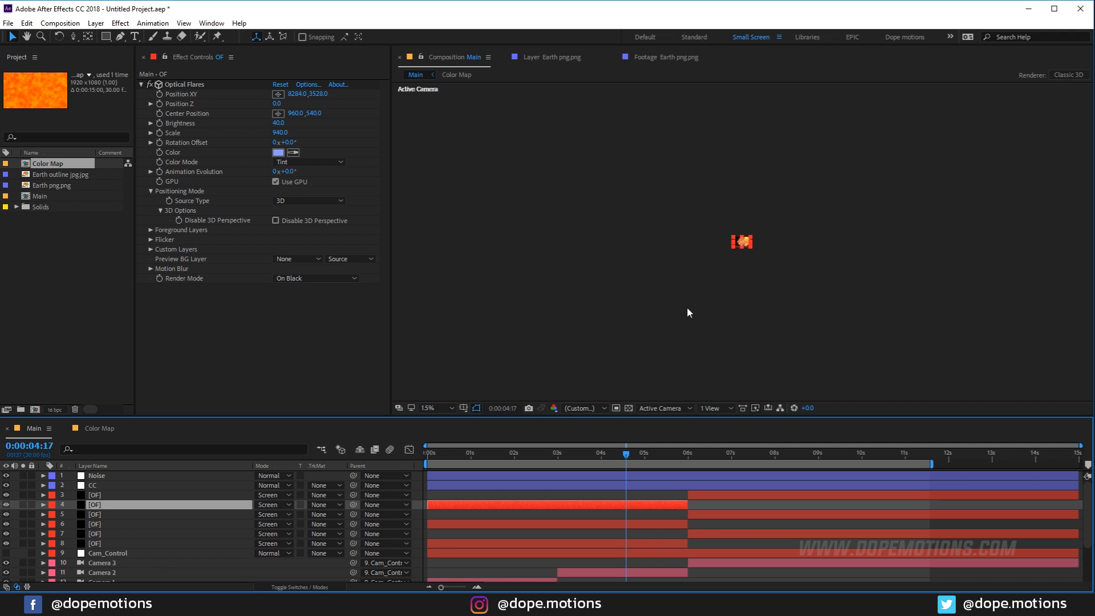
pyautogui.scroll(7, 777, 261)
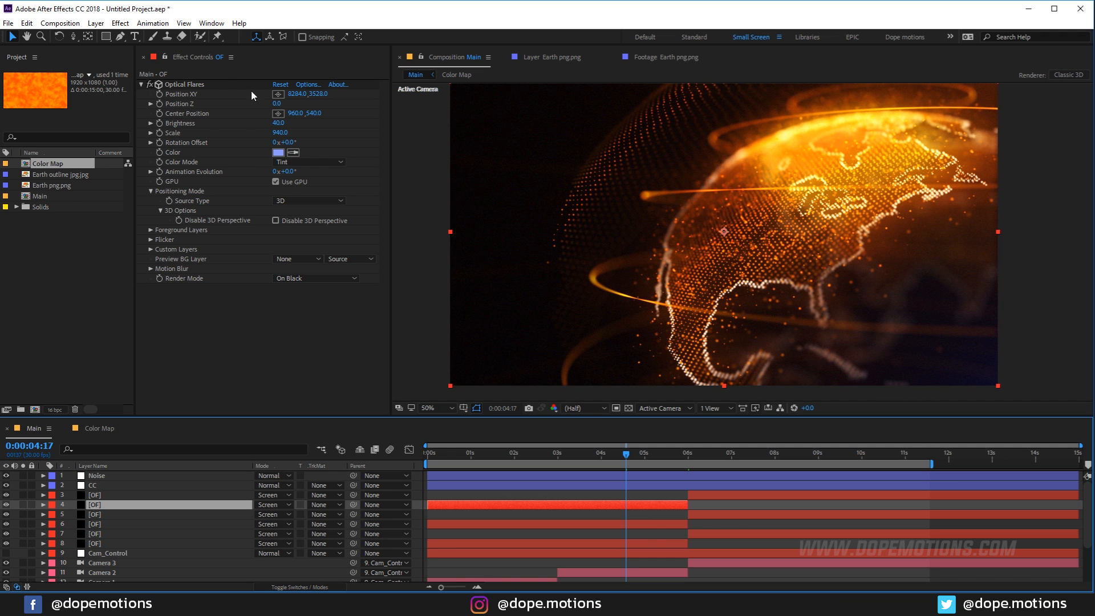
pyautogui.click(295, 94)
pyautogui.write('950')
pyautogui.press('Return')
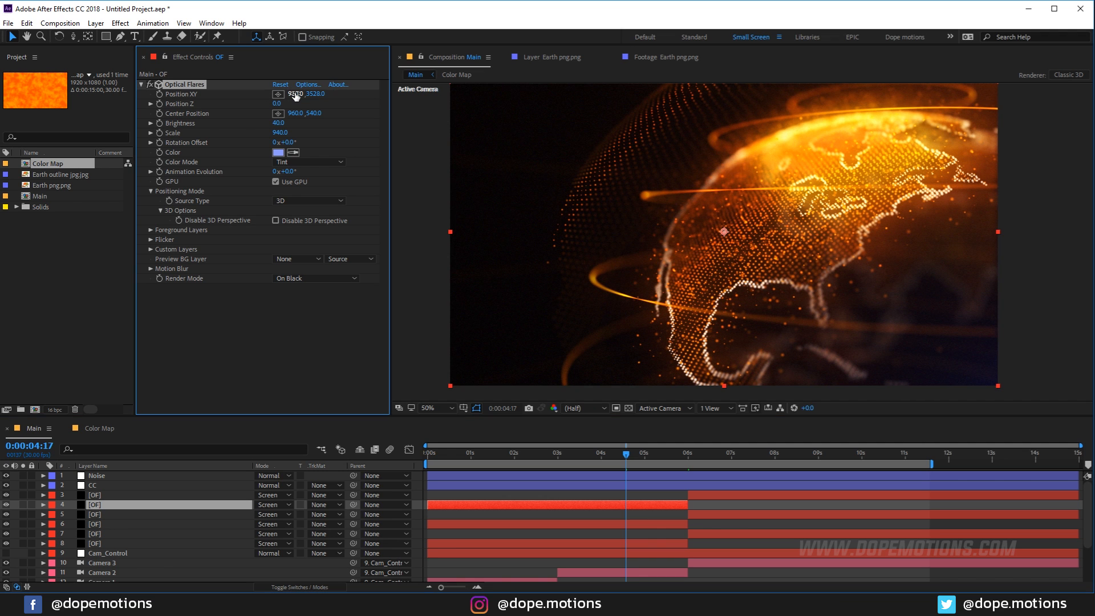
pyautogui.click(316, 94)
pyautogui.write('5')
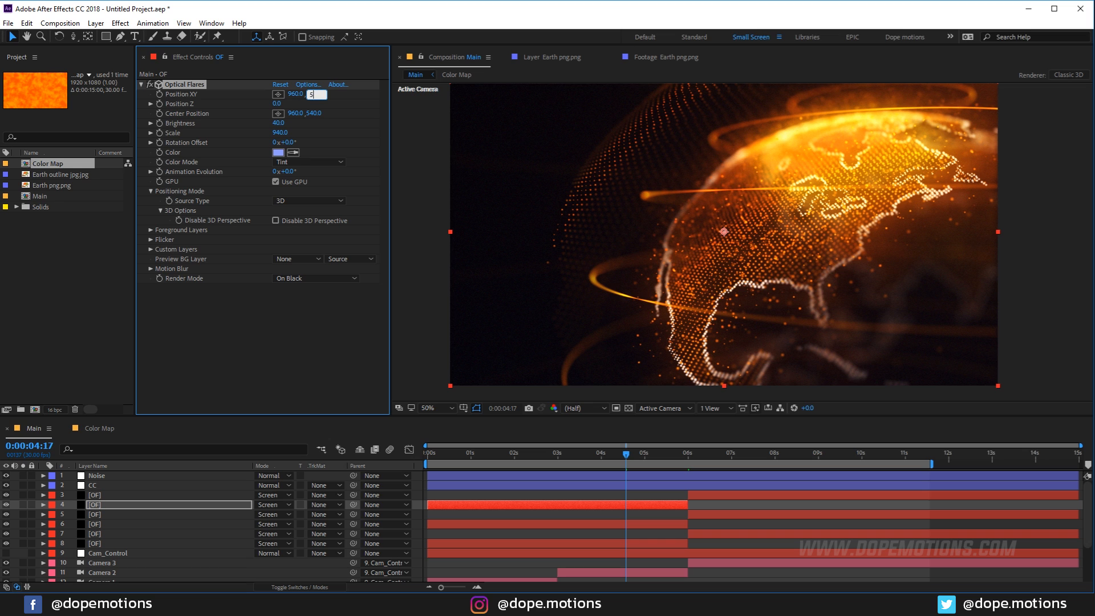
pyautogui.write('40')
pyautogui.press('Return')
# Move the blue flare beyond the frame's lower-right corner, to about 2216, 1388.
pyautogui.press(',')
pyautogui.press(',')
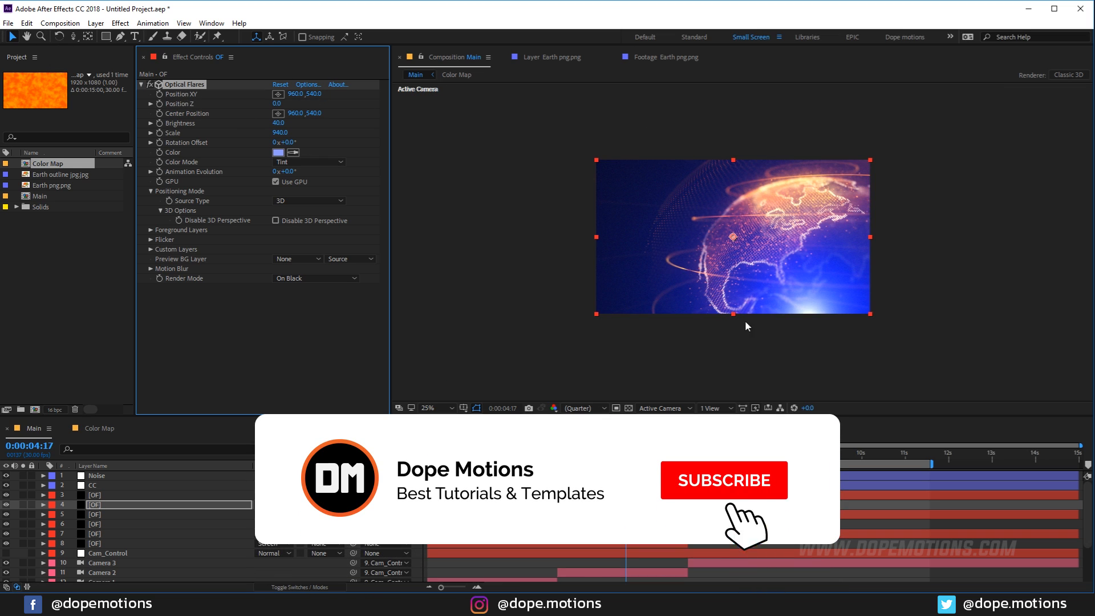
pyautogui.moveTo(733, 236); pyautogui.dragTo(913, 358)
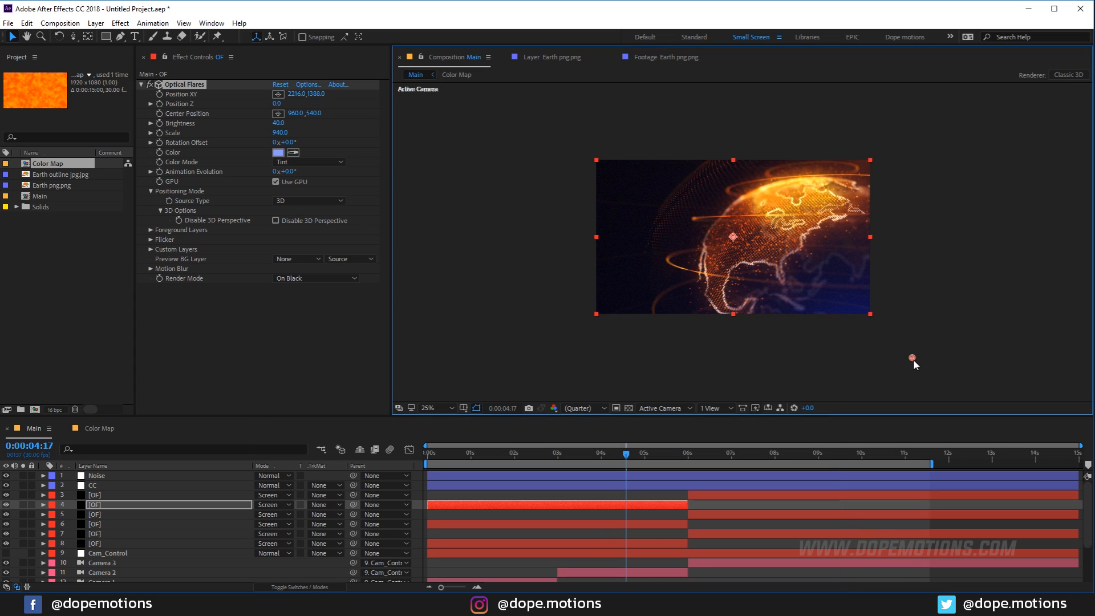
# Center the earlier orange flare at 960, 540 and move it beyond the frame's upper-right corner, to about 2052, -392.
pyautogui.click(608, 525)
pyautogui.click(306, 94)
pyautogui.write('960')
pyautogui.press('Return')
pyautogui.click(306, 94)
pyautogui.write('540')
pyautogui.press('Return')
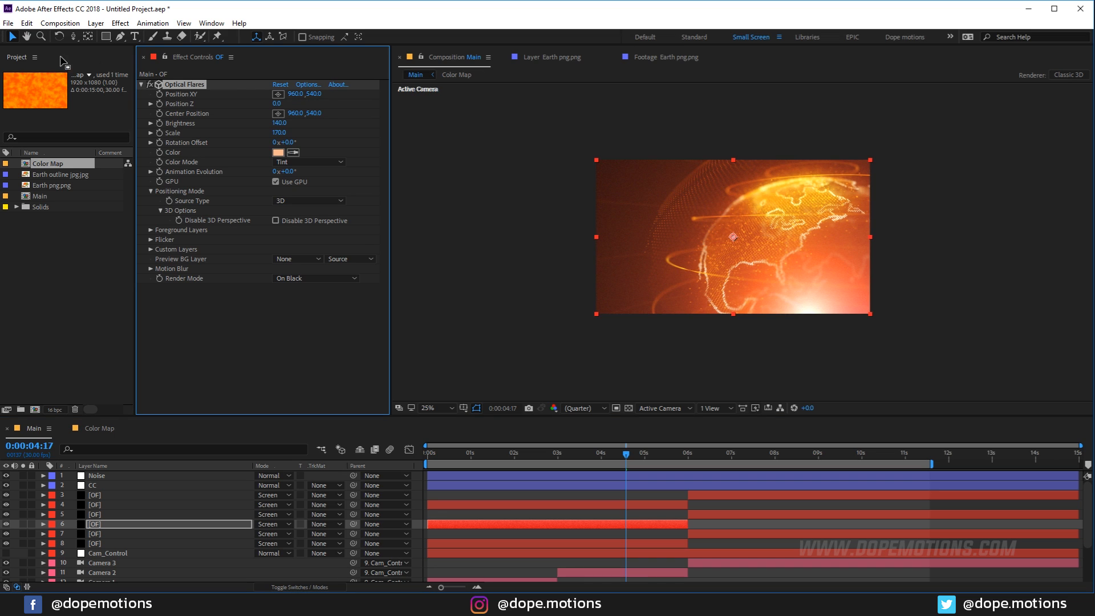
pyautogui.moveTo(734, 241); pyautogui.dragTo(888, 103)
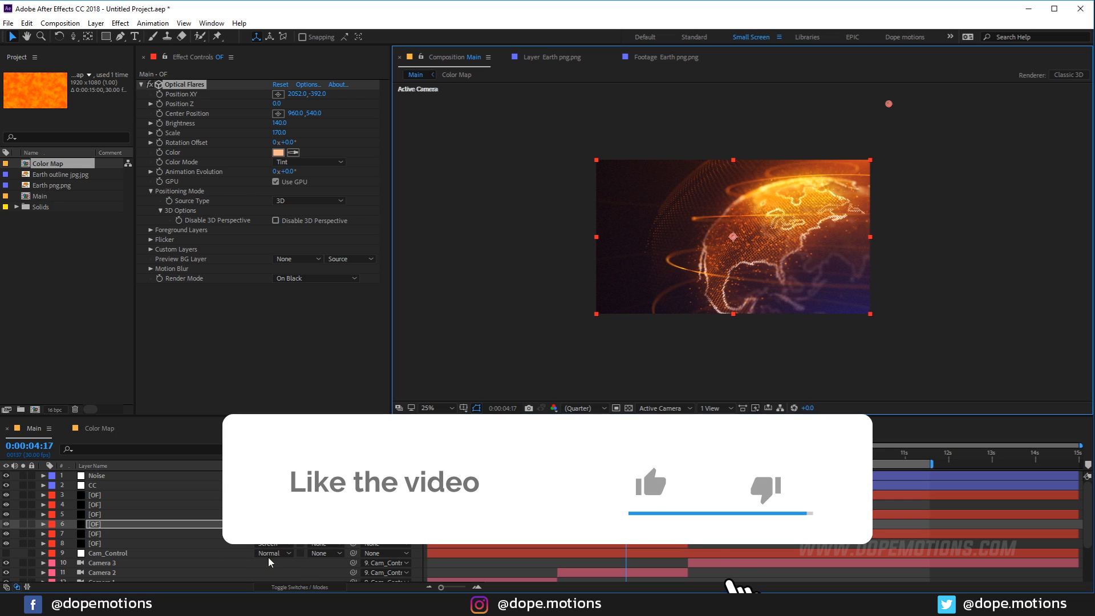
pyautogui.click(107, 534)
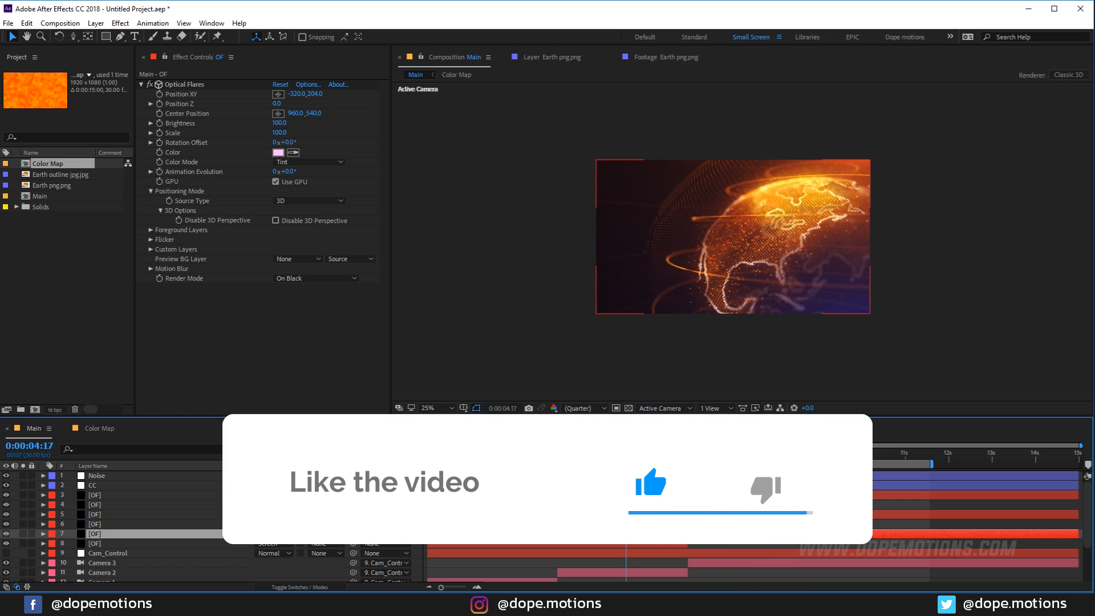
pyautogui.click(670, 545)
pyautogui.click(674, 525)
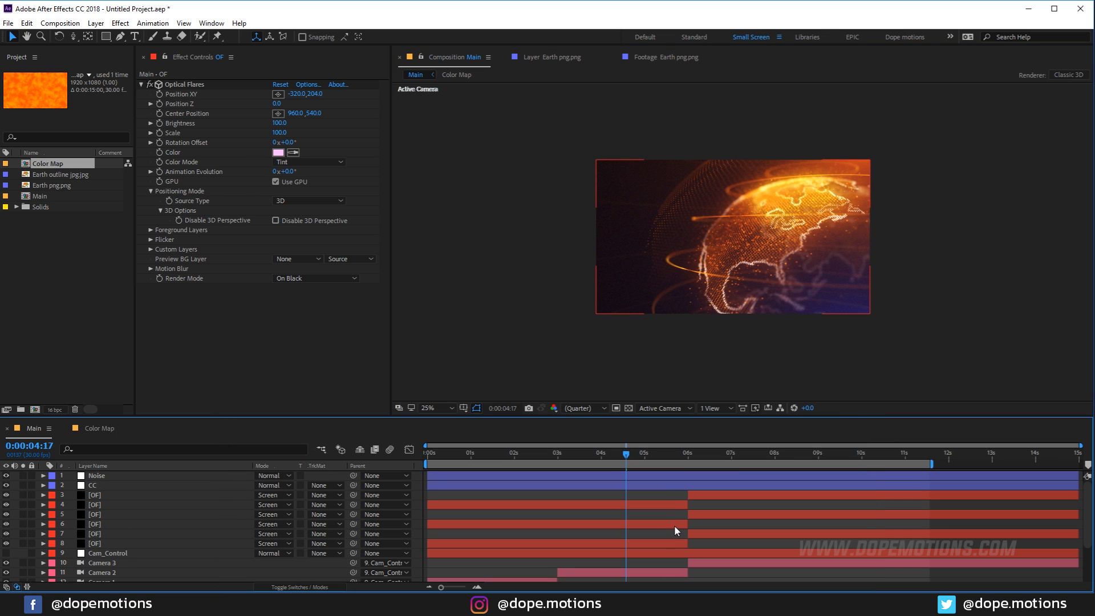
# Set the earlier pink flare's X position to 960, move it above the frame's upper-left corner, about 168, -100, and scale it to 60.
pyautogui.click(669, 541)
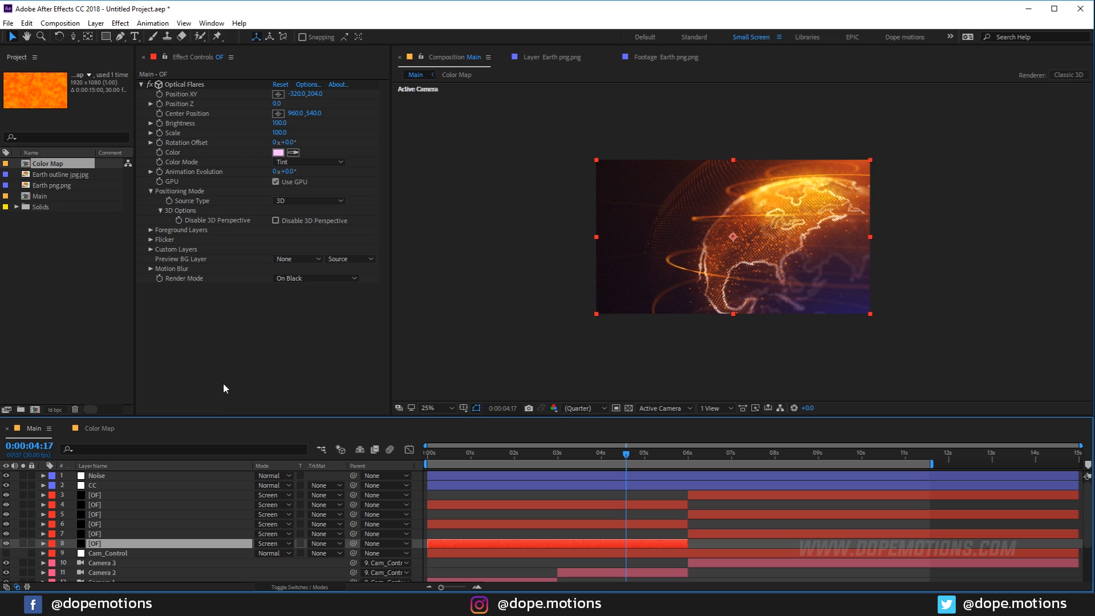
pyautogui.click(296, 94)
pyautogui.write('960')
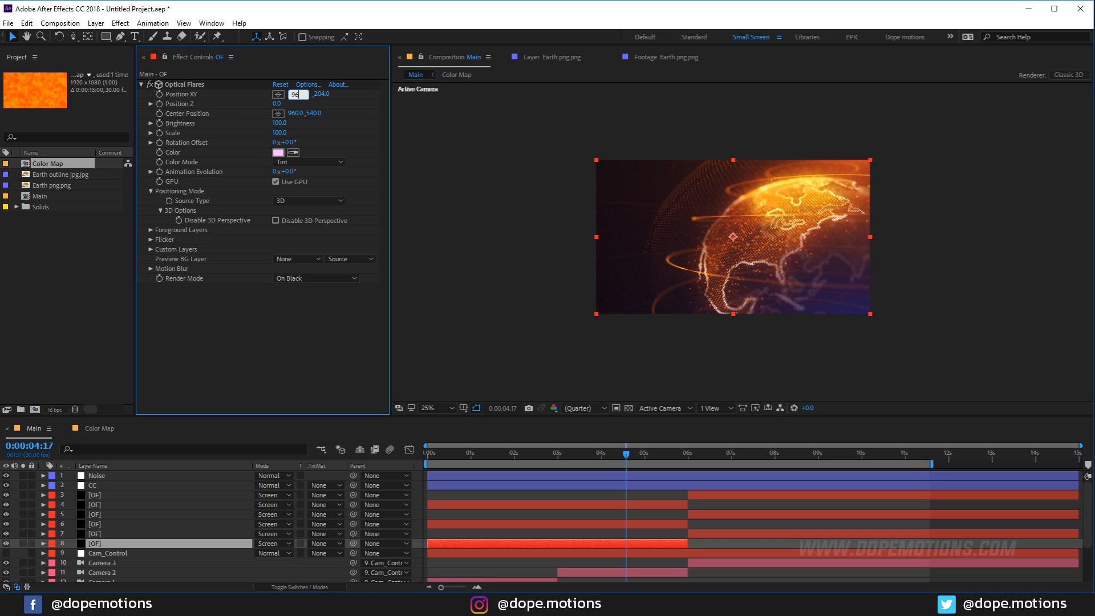
pyautogui.press('Return')
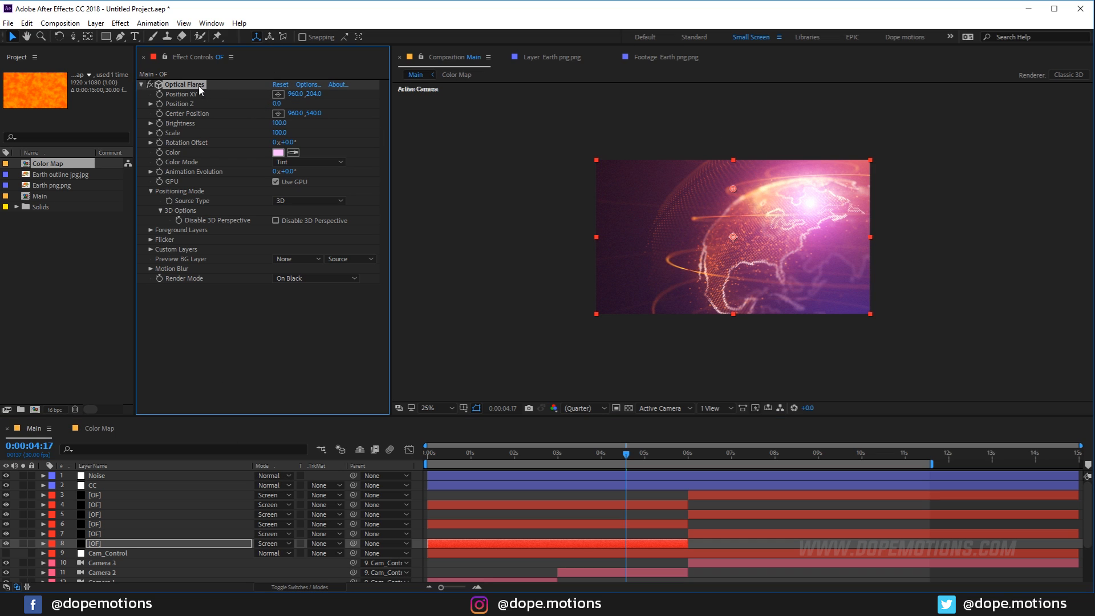
pyautogui.moveTo(733, 189); pyautogui.dragTo(619, 149)
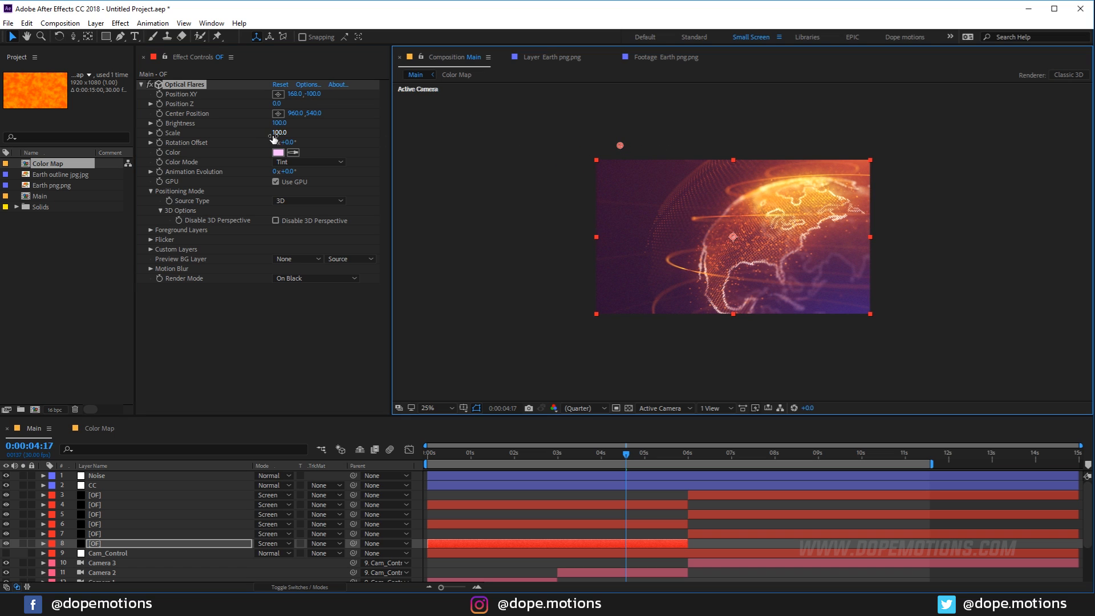
pyautogui.moveTo(280, 132); pyautogui.dragTo(269, 130)
pyautogui.click(230, 354)
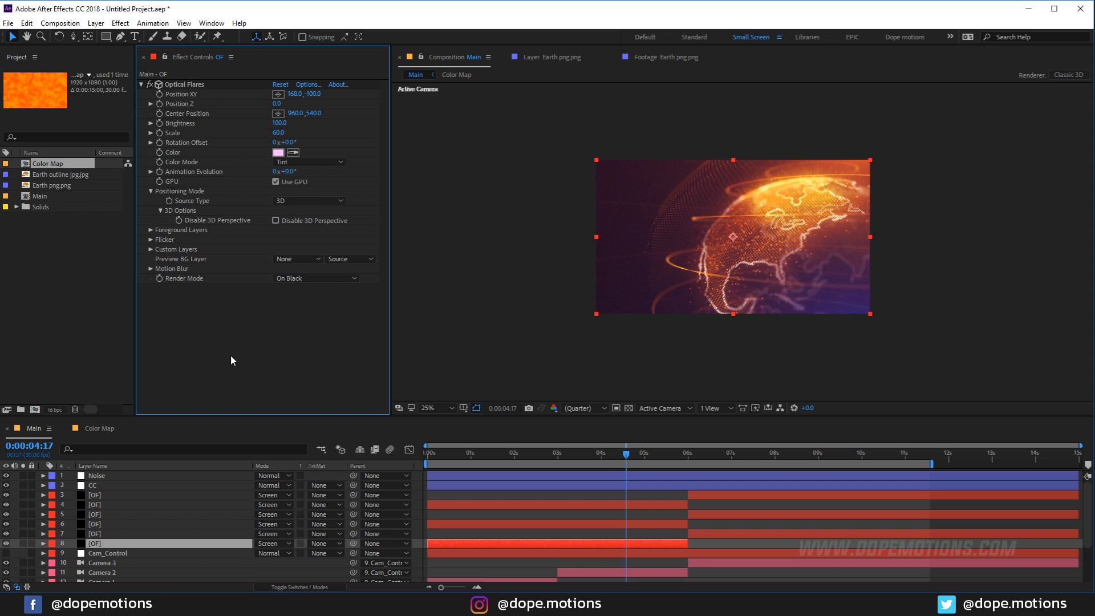
# Check the transition from Camera 2 to Camera 3 around six seconds, and set the earlier pink flare's scale to 20.
pyautogui.scroll(2, 676, 316)
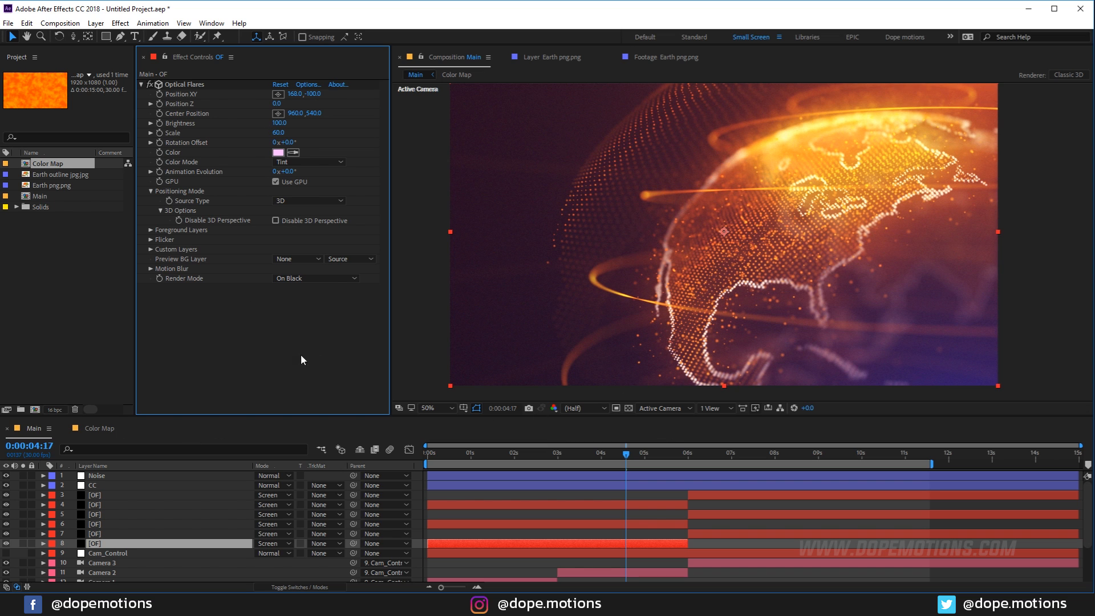
pyautogui.moveTo(497, 457); pyautogui.dragTo(679, 454)
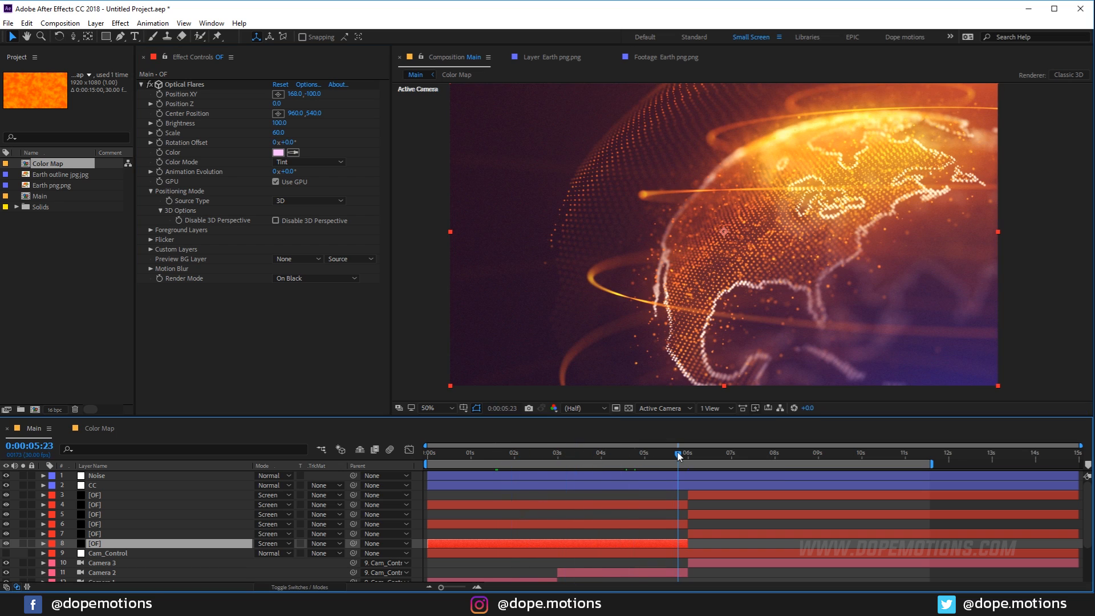
pyautogui.click(694, 455)
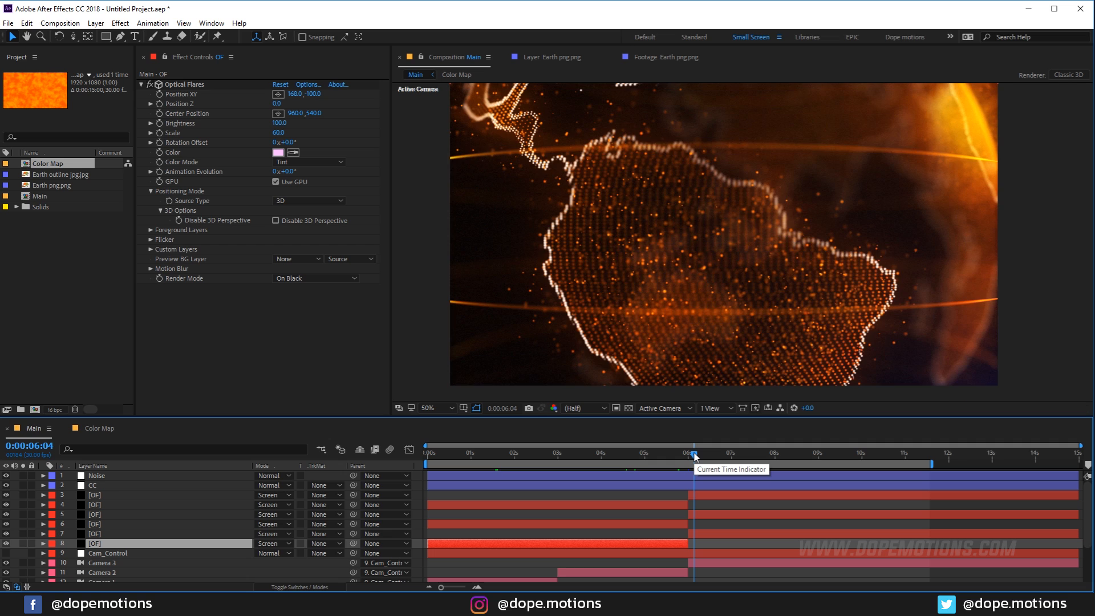
pyautogui.moveTo(694, 455); pyautogui.dragTo(683, 454)
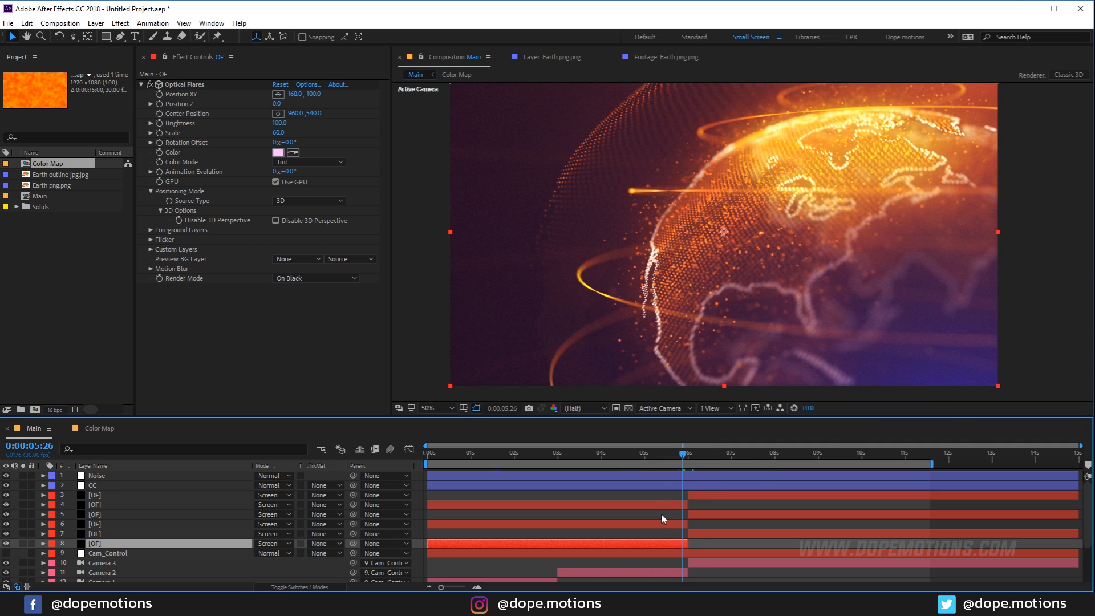
pyautogui.click(278, 132)
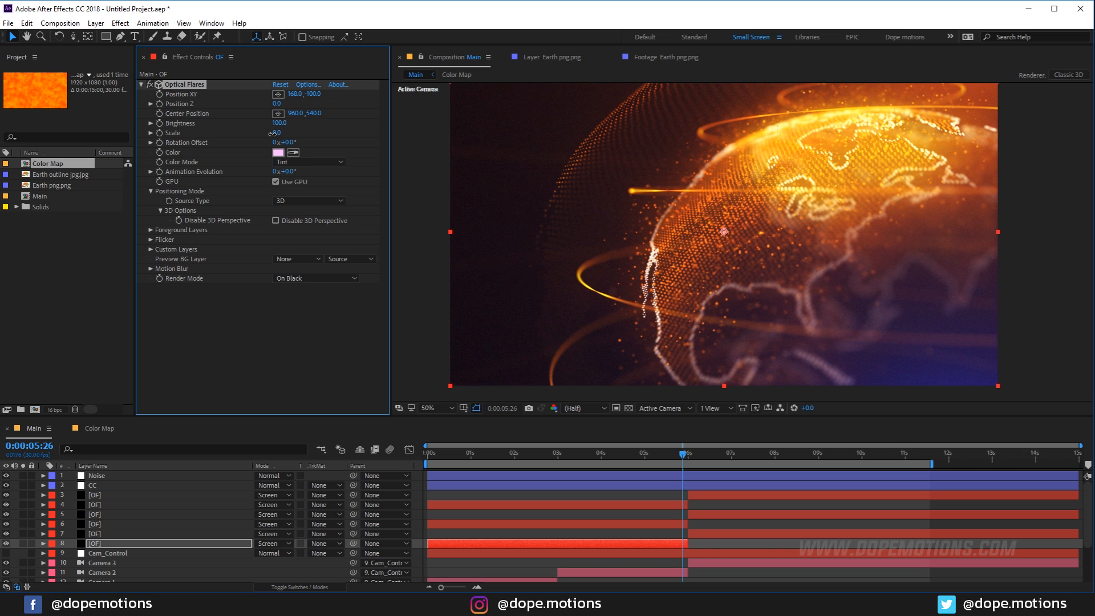
pyautogui.click(277, 133)
pyautogui.write('20')
pyautogui.press('Return')
pyautogui.click(329, 367)
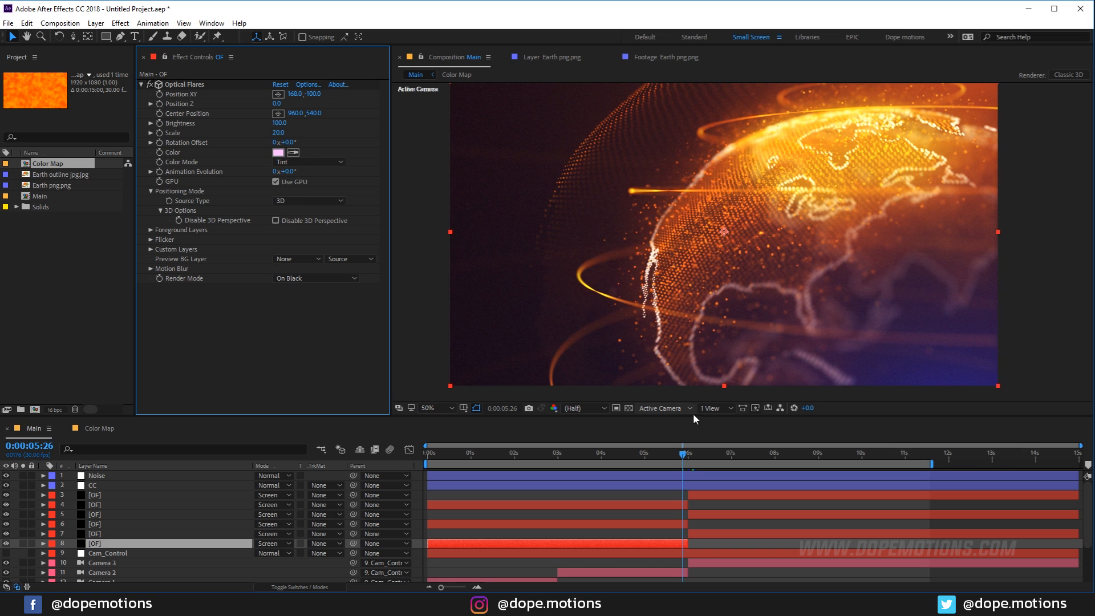
# Go to 0:00:08:00 in the Camera 3 shot.
pyautogui.moveTo(682, 454); pyautogui.dragTo(775, 454)
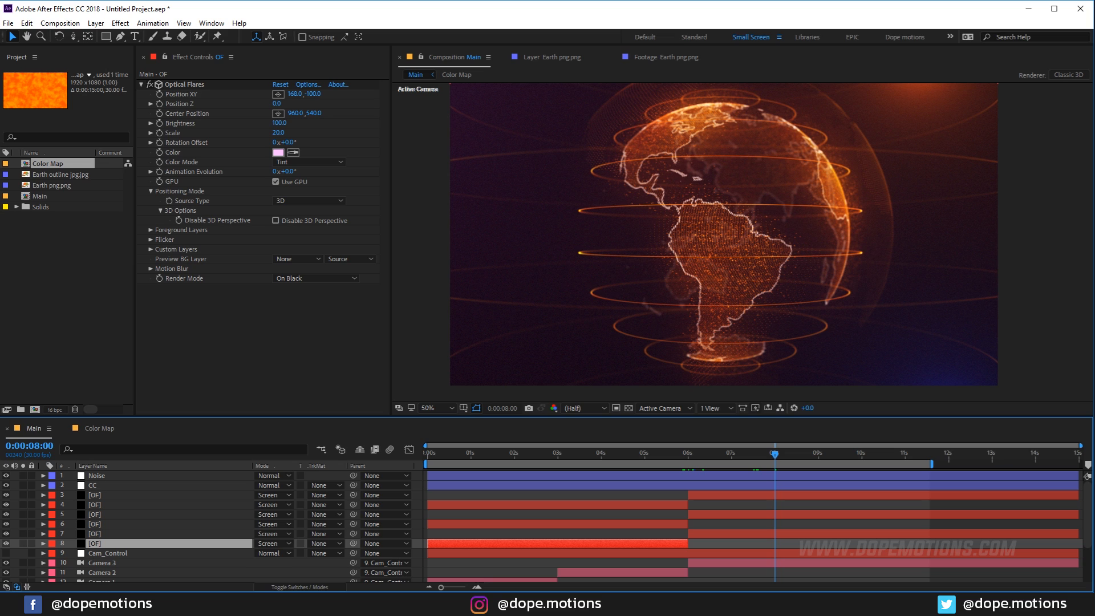